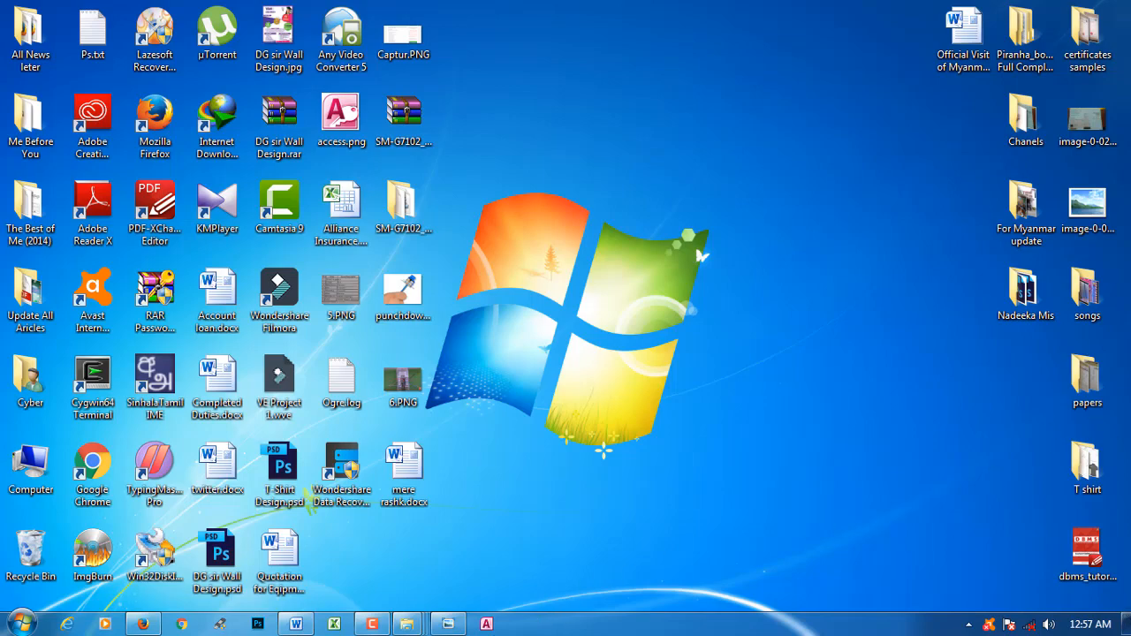
# - Open the assessment paper image in Windows Photo Viewer and read the database tasks with the Students Details and Marks Details tables
pyautogui.click(449, 625)
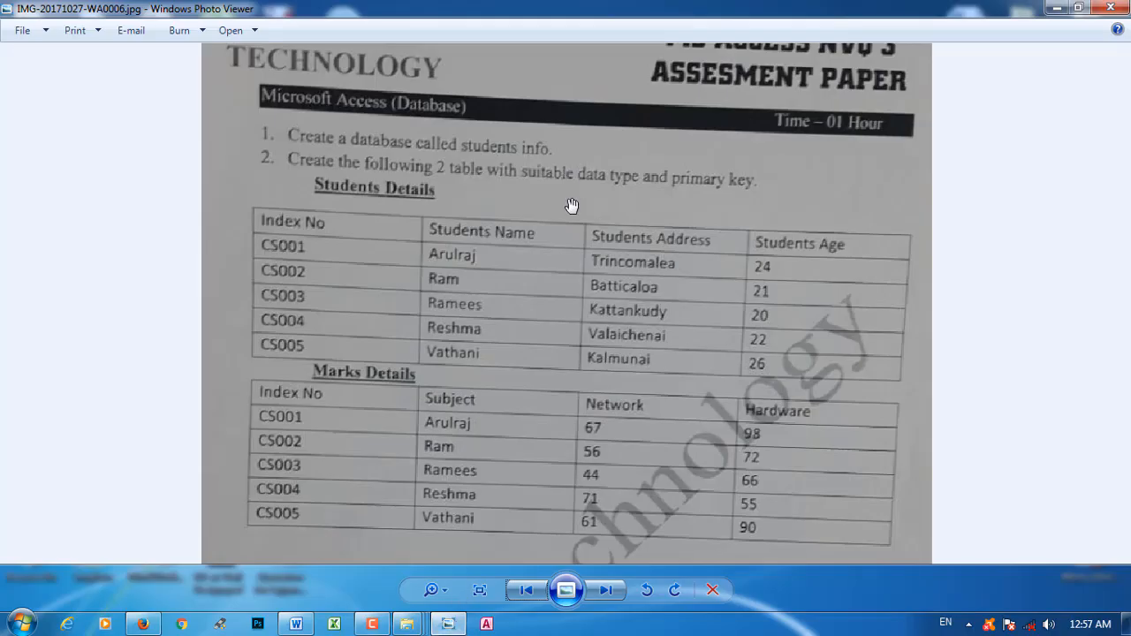
pyautogui.scroll(2, 606, 324)
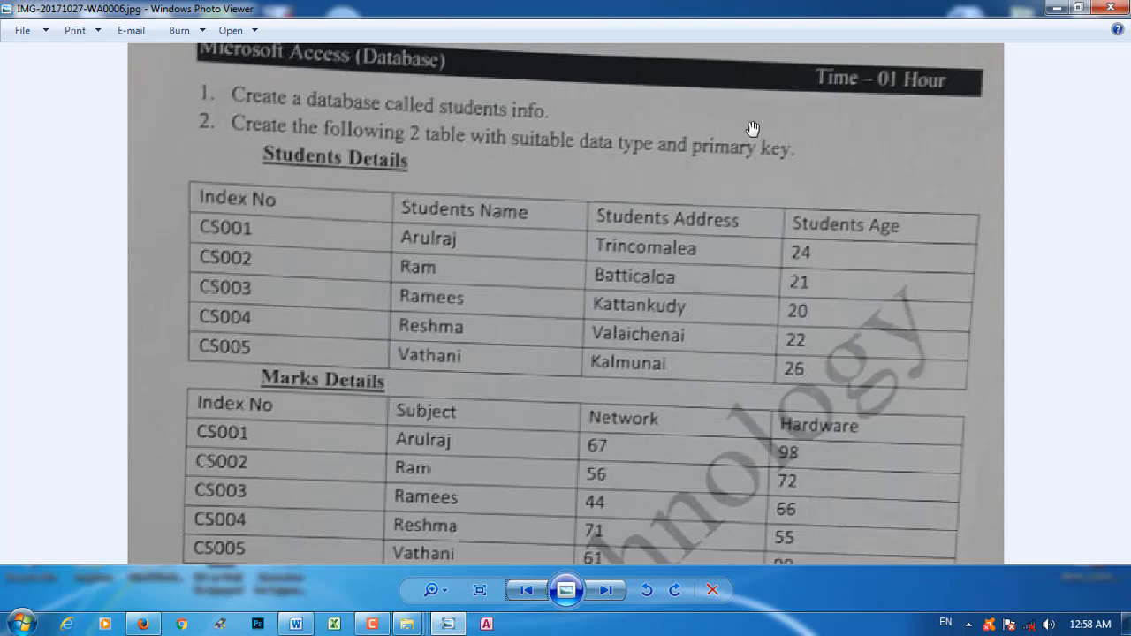
pyautogui.scroll(-1, 636, 232)
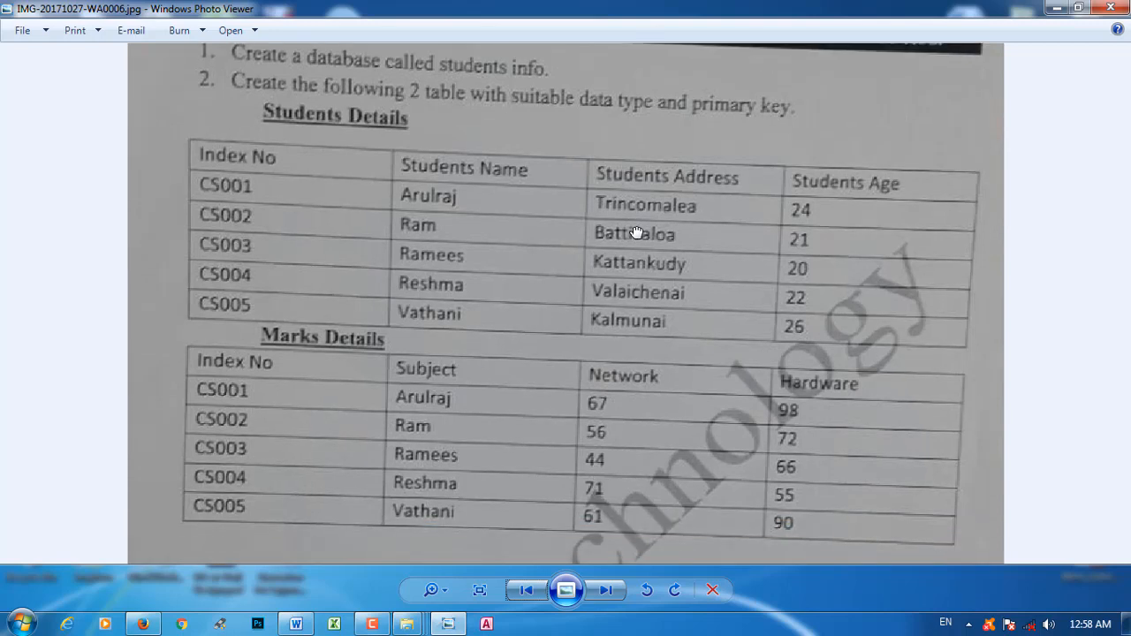
pyautogui.scroll(-1, 606, 227)
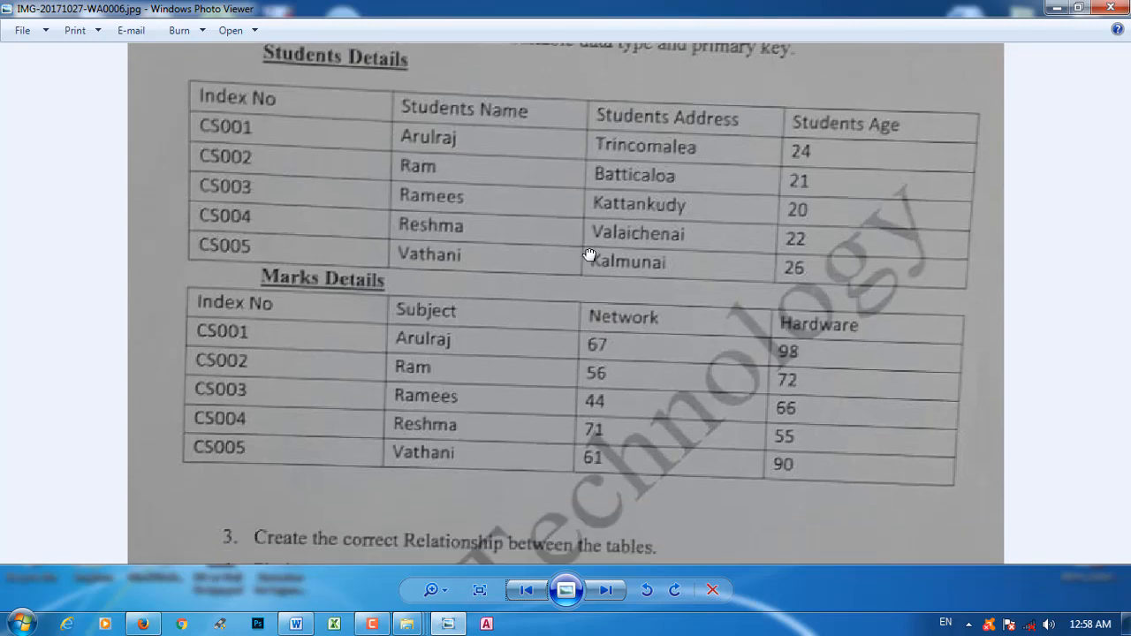
pyautogui.scroll(-3, 594, 282)
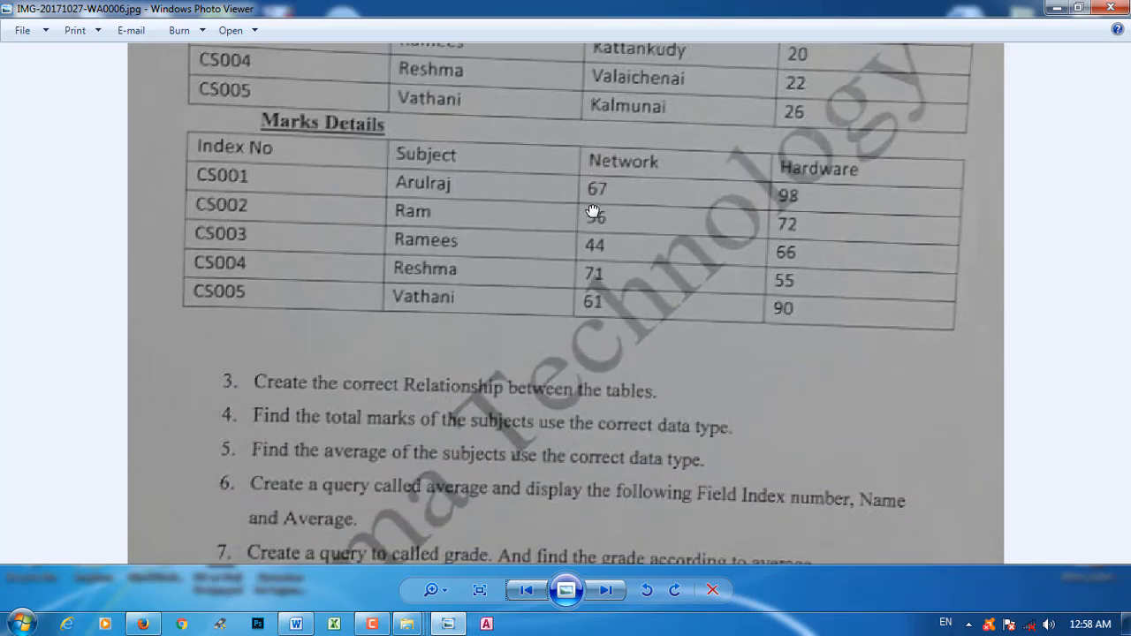
pyautogui.moveTo(593, 295); pyautogui.dragTo(608, 393)
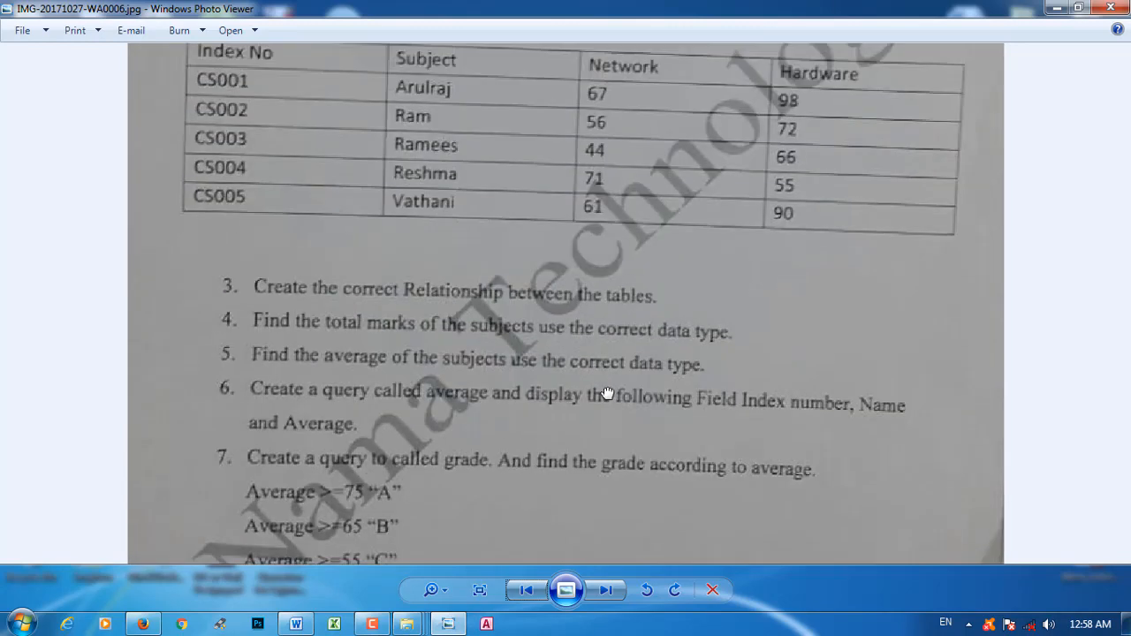
pyautogui.scroll(5, 560, 356)
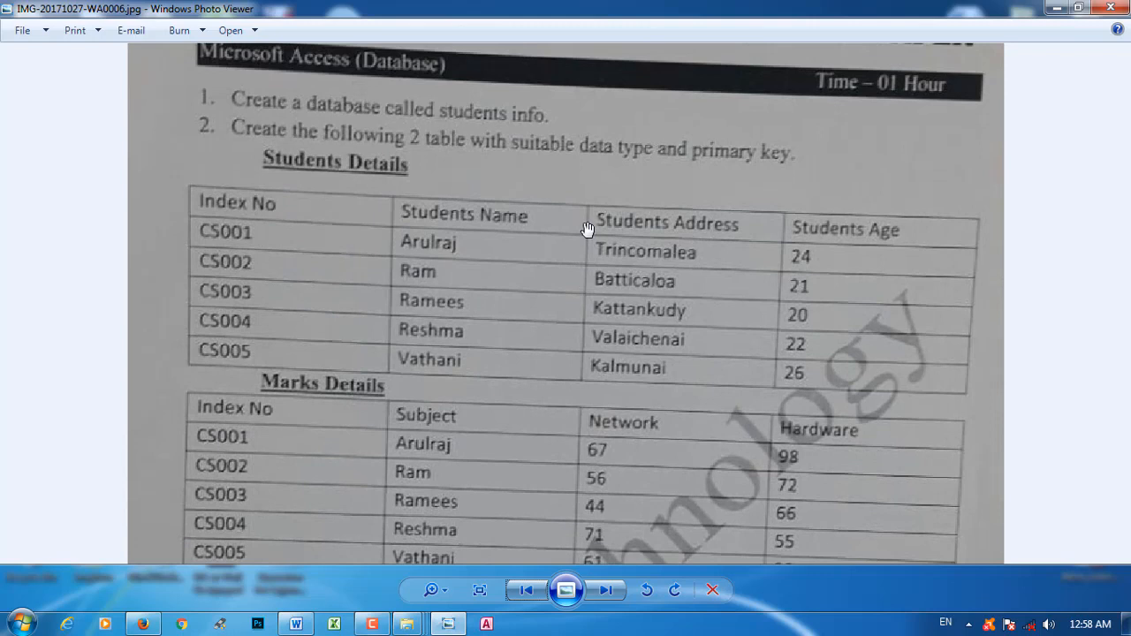
pyautogui.moveTo(580, 283); pyautogui.dragTo(603, 119)
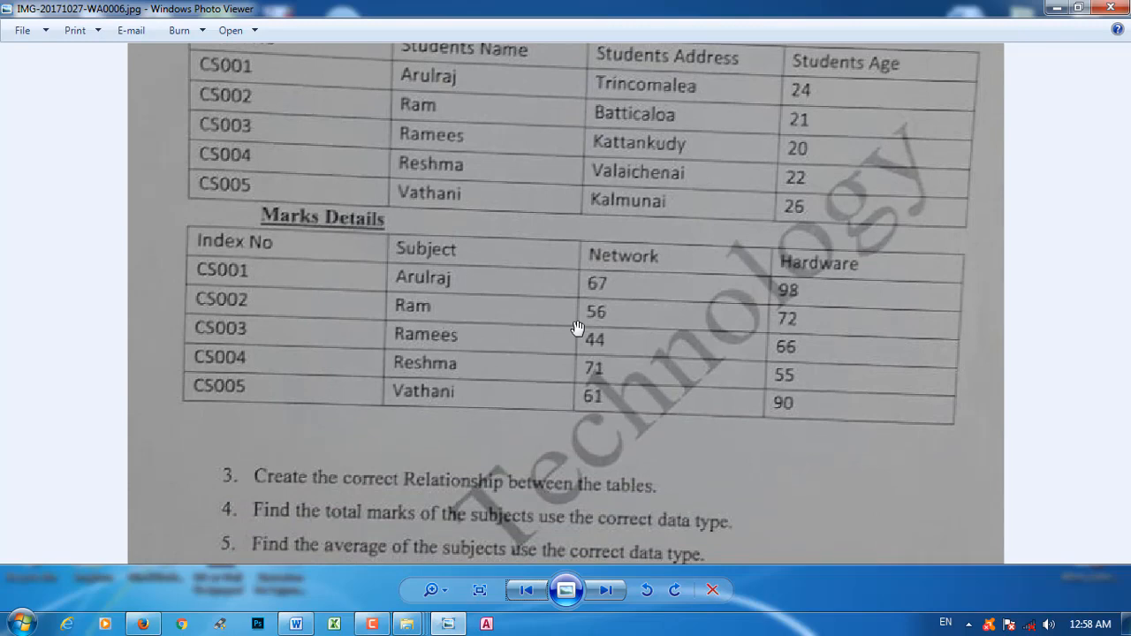
pyautogui.moveTo(297, 68); pyautogui.dragTo(320, 326)
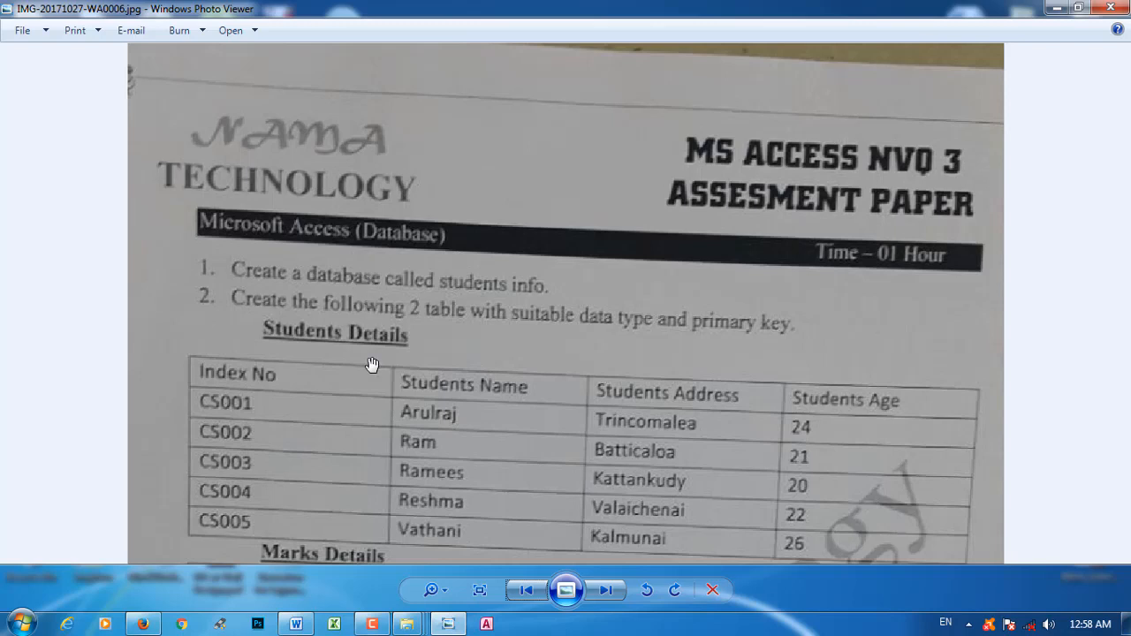
pyautogui.scroll(1, 371, 361)
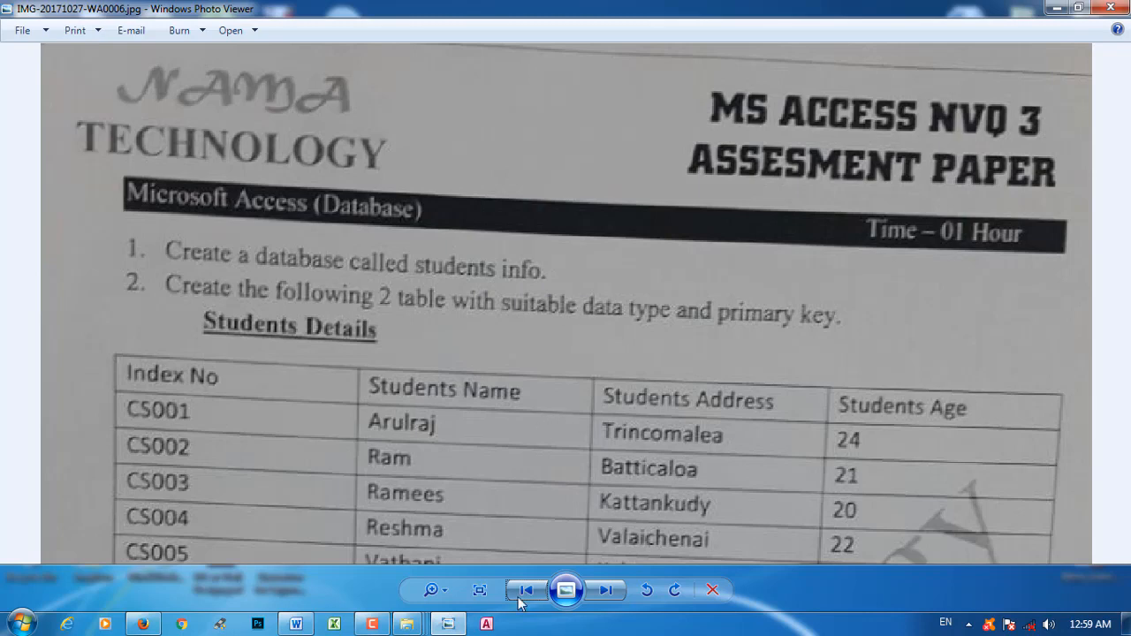
# - Switch to Microsoft Access, dismiss the Activation Wizard and place its restored window over the assessment paper
pyautogui.click(487, 623)
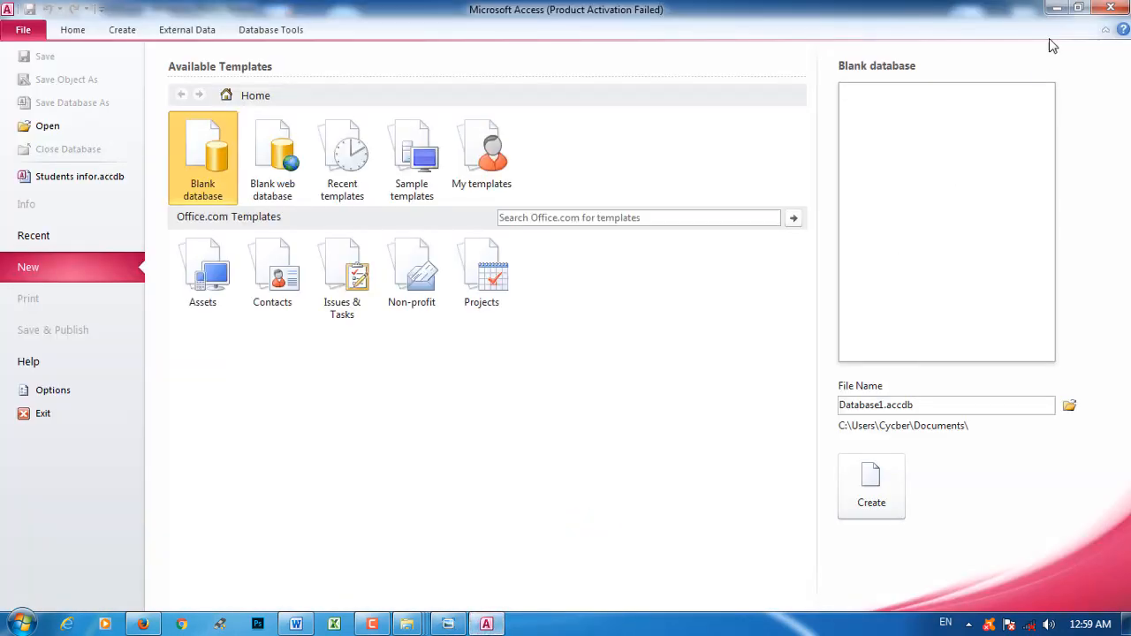
pyautogui.click(1076, 9)
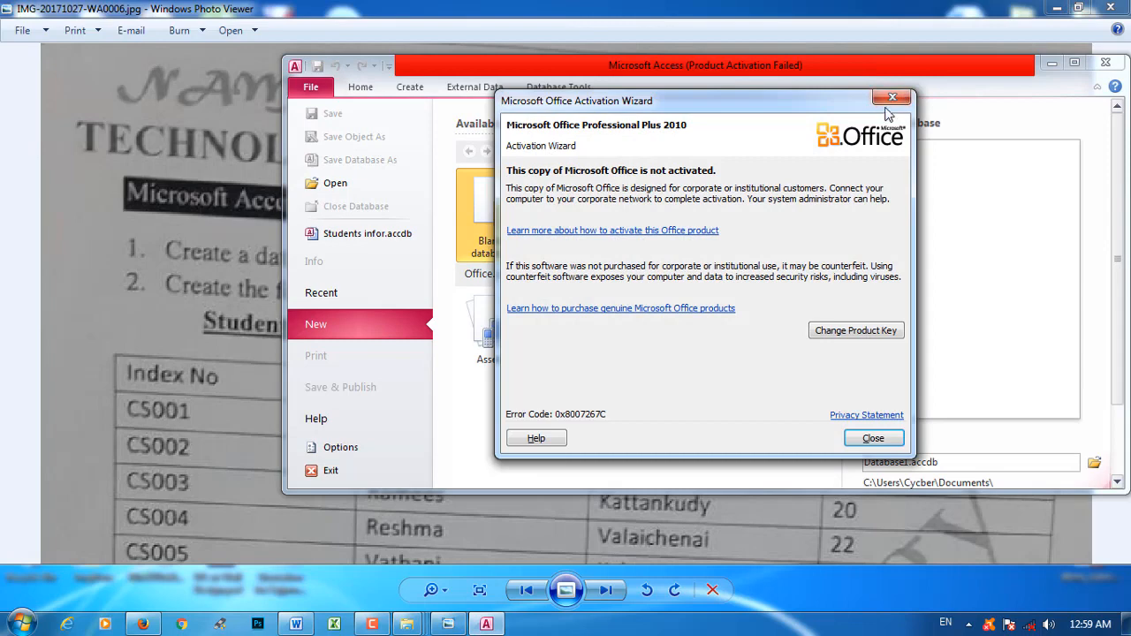
pyautogui.click(898, 105)
pyautogui.moveTo(595, 71); pyautogui.dragTo(333, 302)
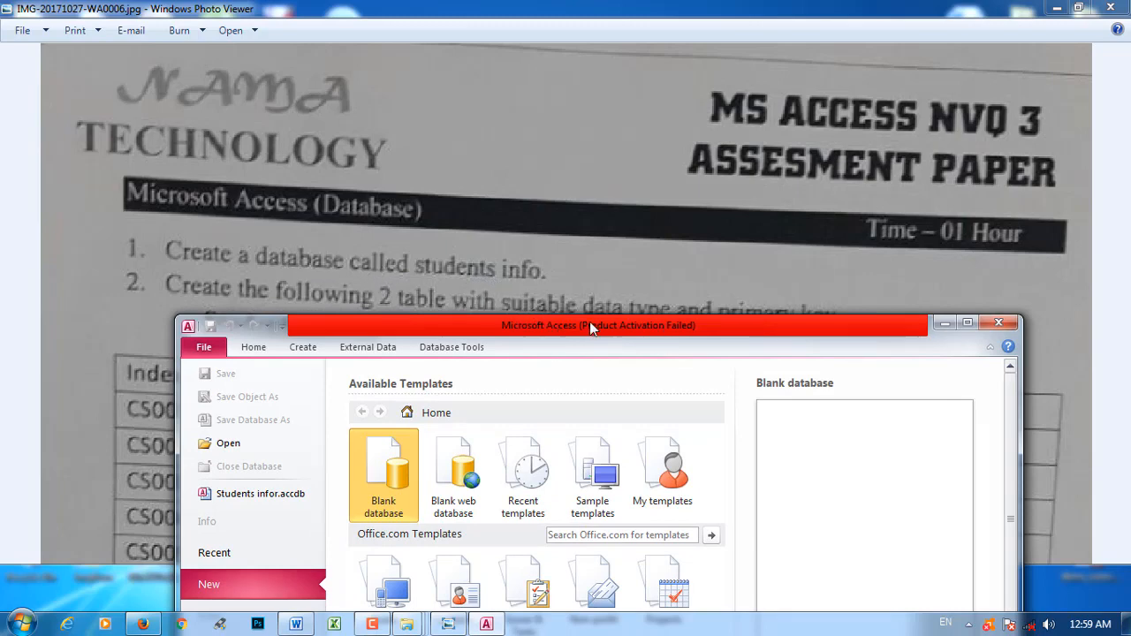
pyautogui.moveTo(592, 324); pyautogui.dragTo(499, 85)
# - Name the new blank database file "Student info"
pyautogui.doubleClick(750, 481)
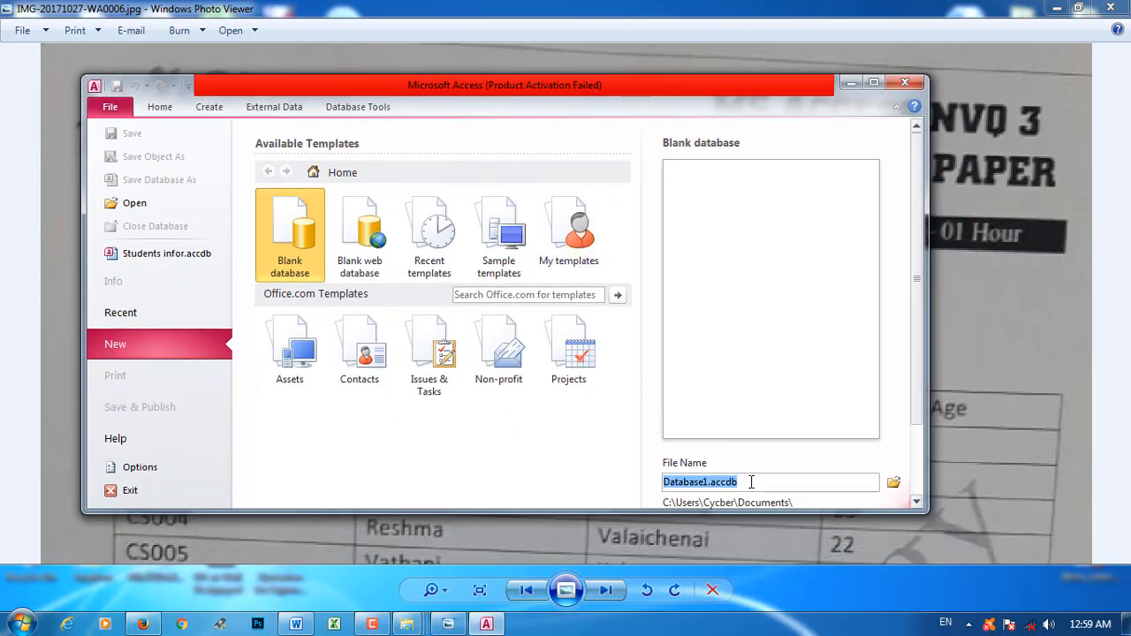
pyautogui.write('Stu')
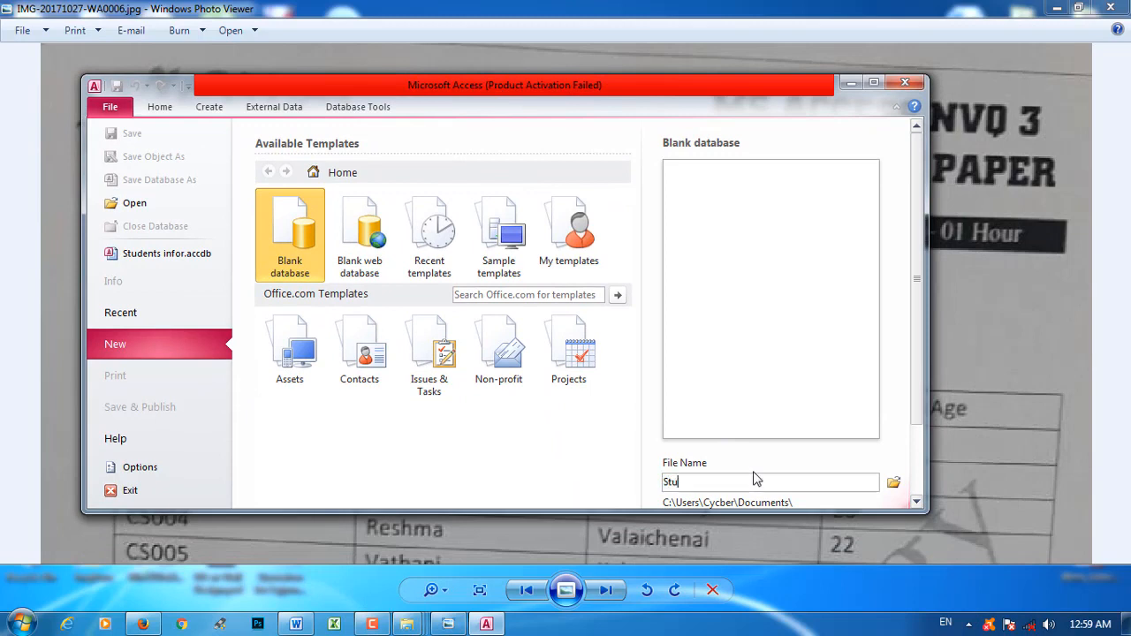
pyautogui.write('dent infor')
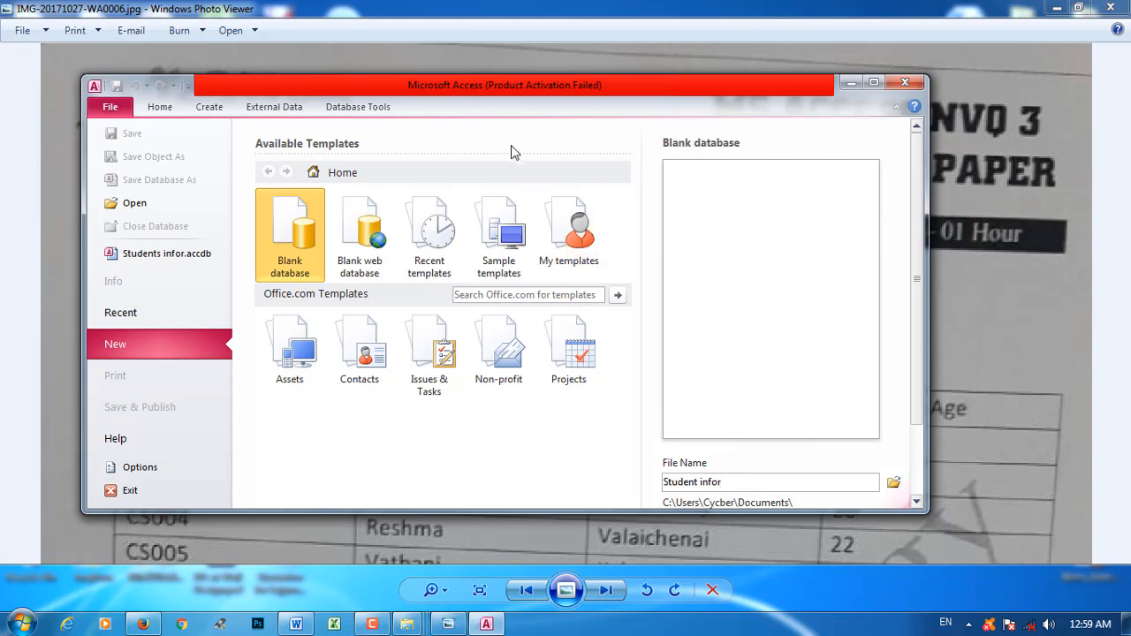
pyautogui.moveTo(509, 92); pyautogui.dragTo(559, 180)
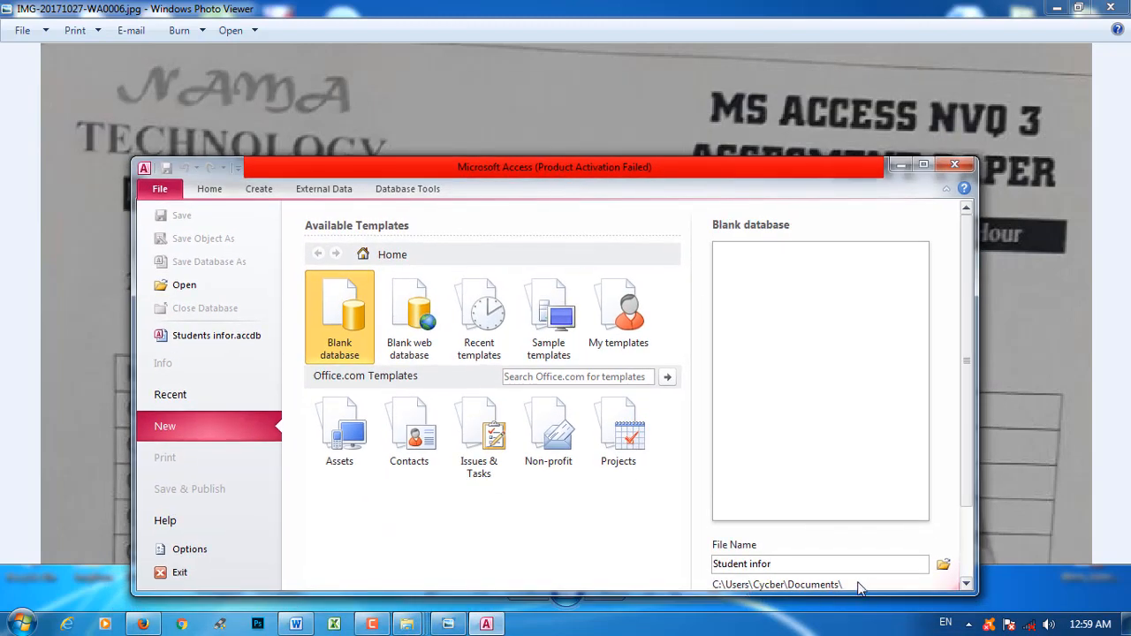
pyautogui.press('BackSpace')
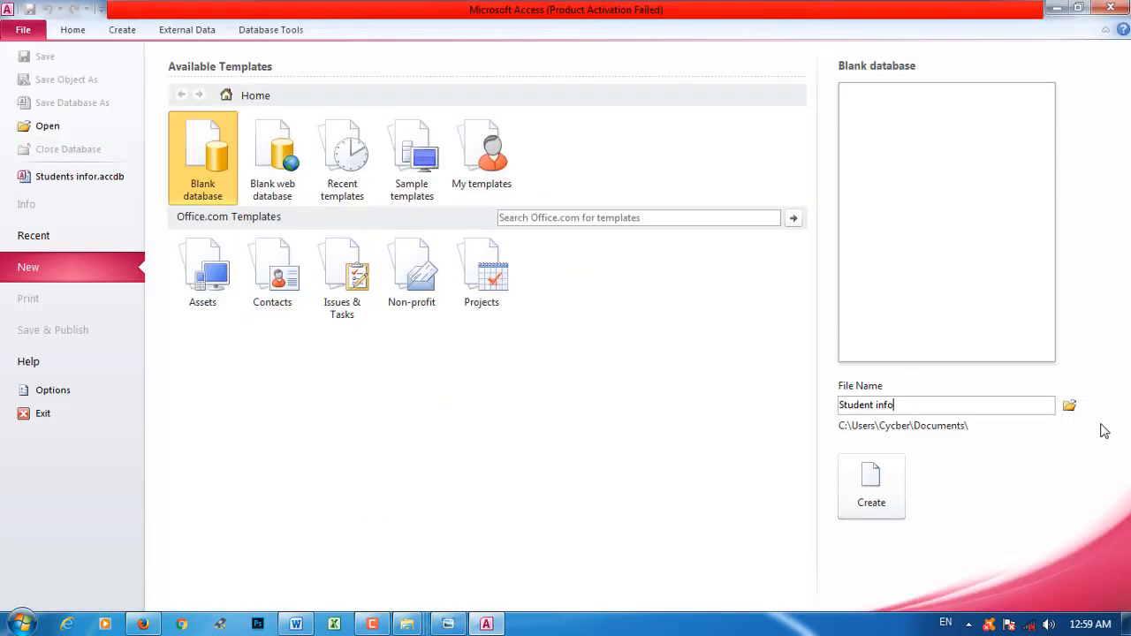
# - Create the blank database on the Desktop as Student info.accdb and close its default Table1
pyautogui.click(1069, 404)
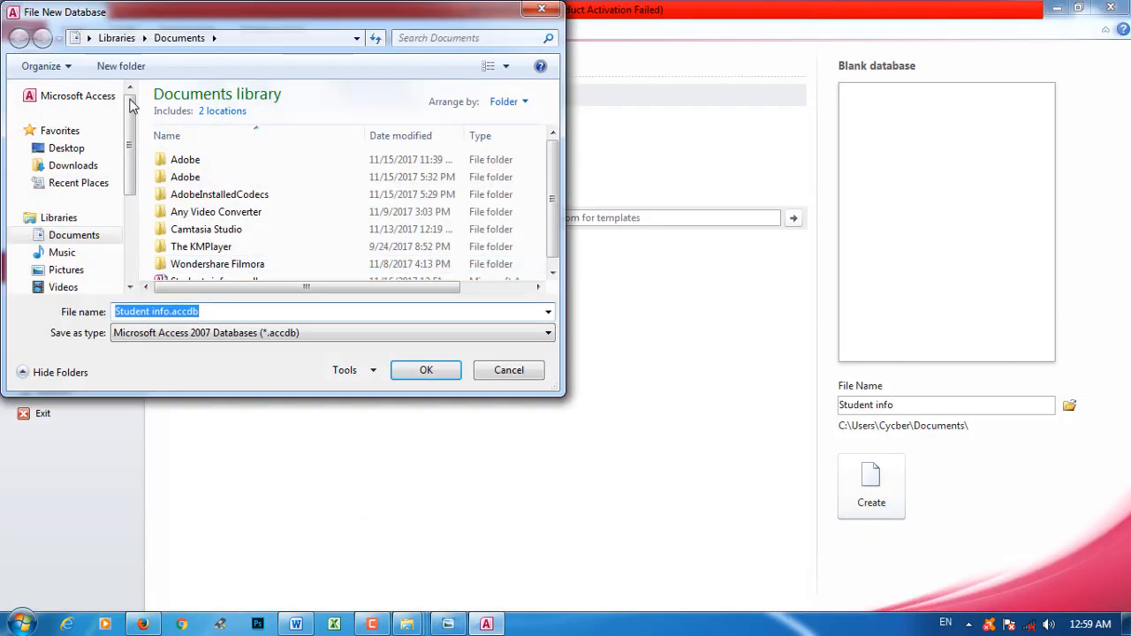
pyautogui.click(75, 156)
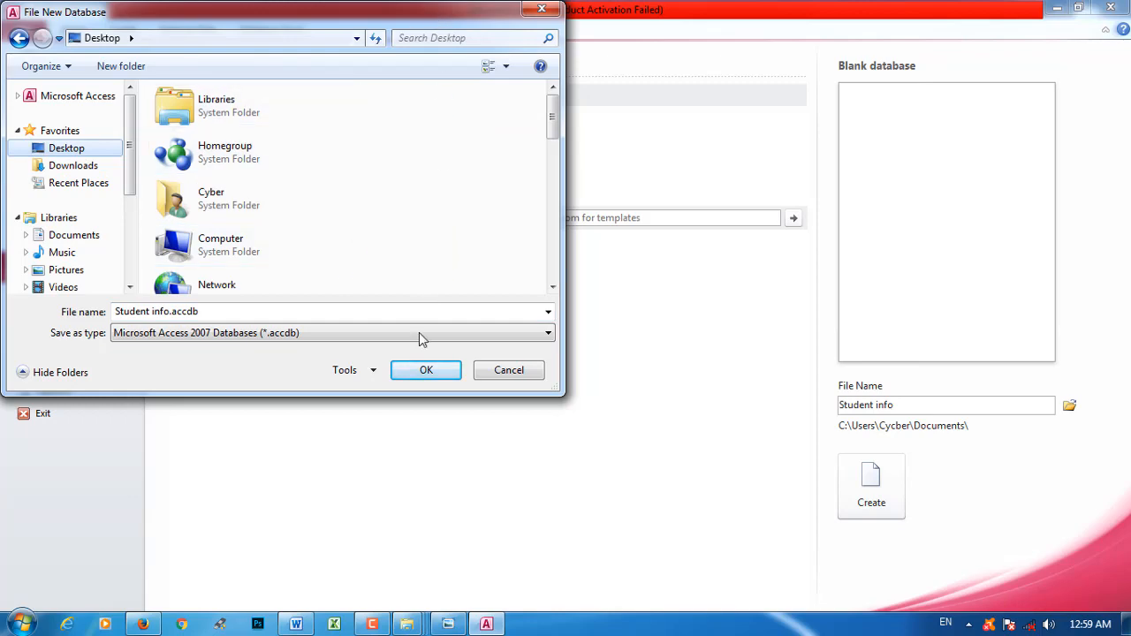
pyautogui.click(426, 370)
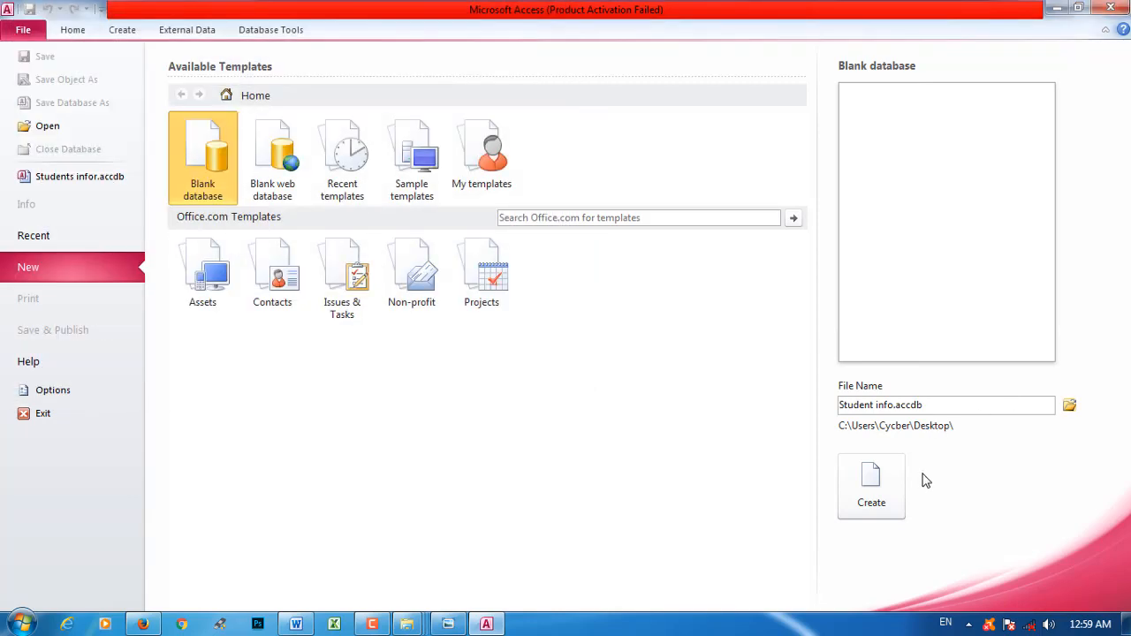
pyautogui.click(901, 479)
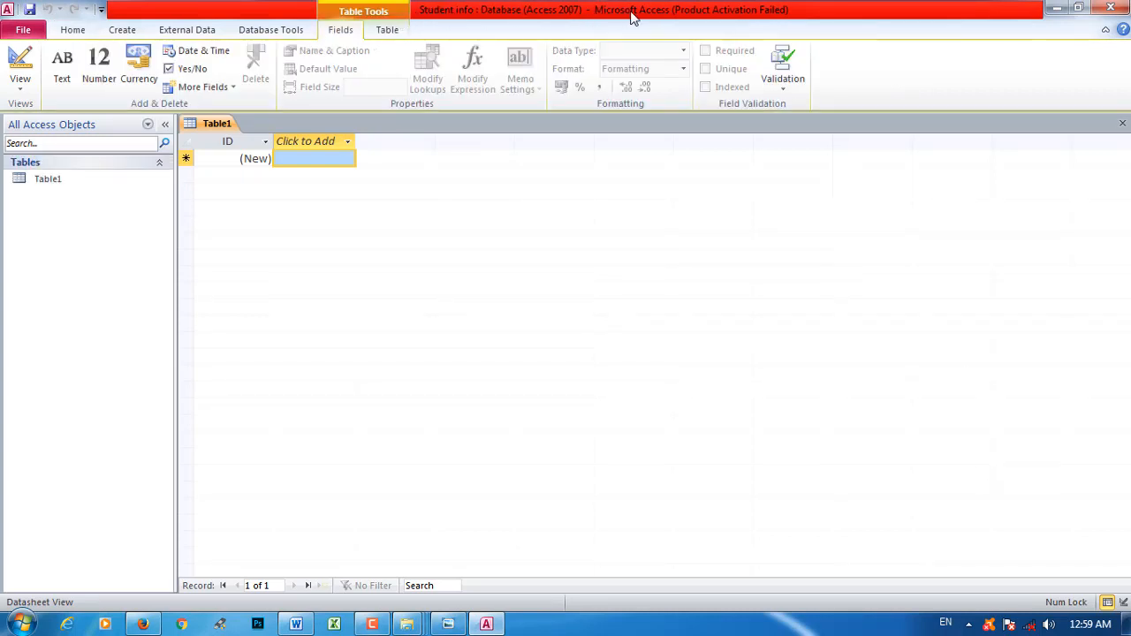
pyautogui.rightClick(214, 123)
pyautogui.click(250, 150)
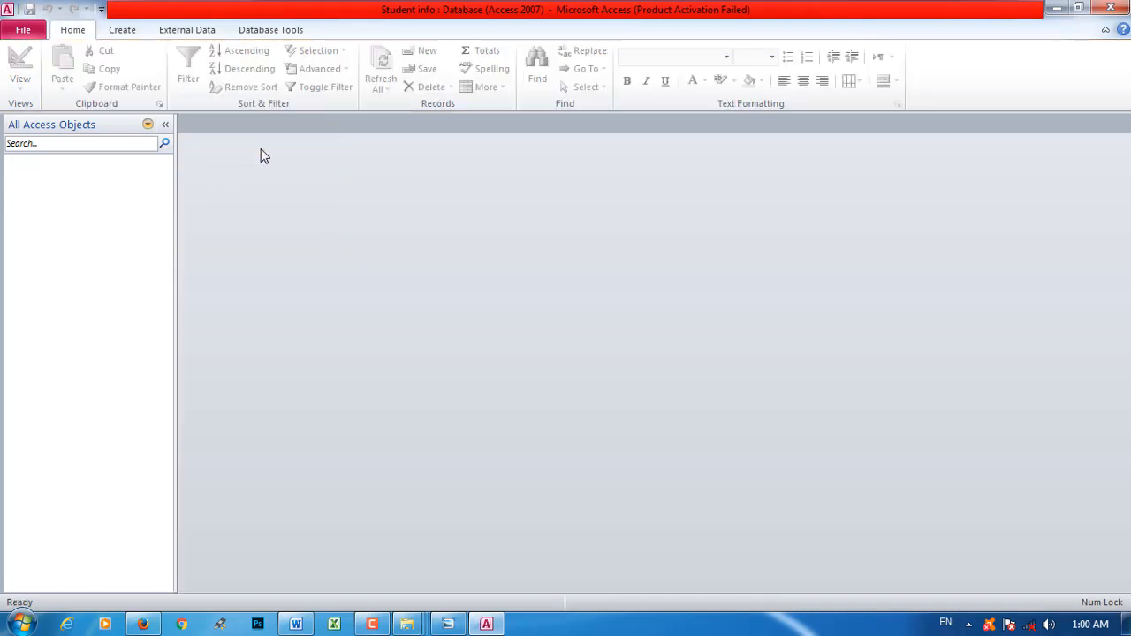
# - Switch to the assessment paper image and examine the fields and records of the Students Details and Marks Details tables
pyautogui.click(448, 623)
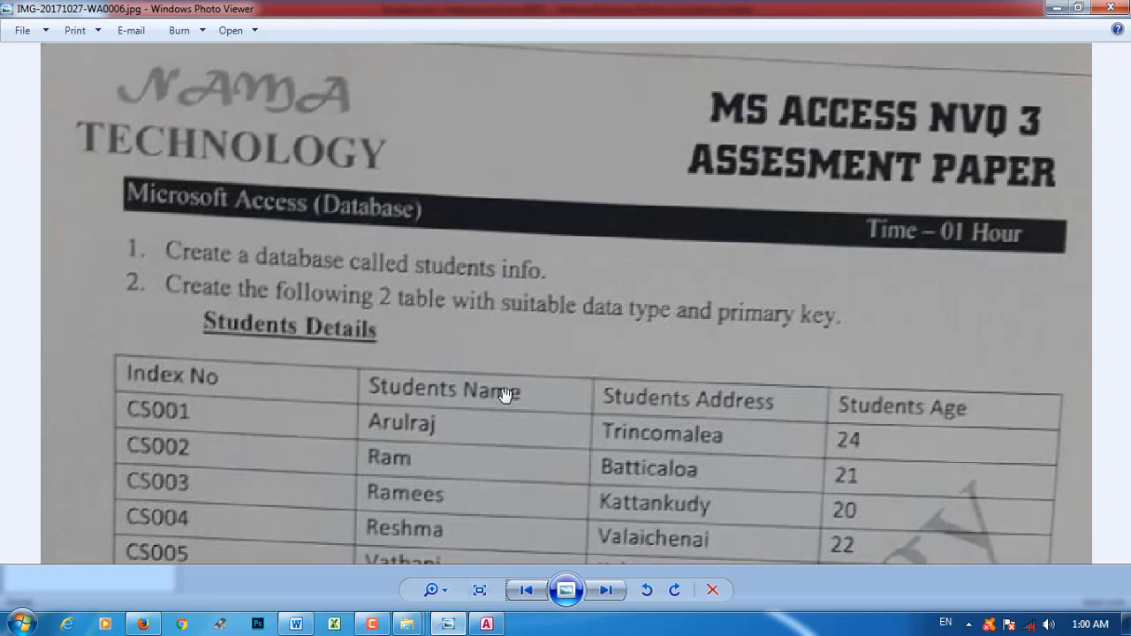
pyautogui.moveTo(504, 391); pyautogui.dragTo(505, 245)
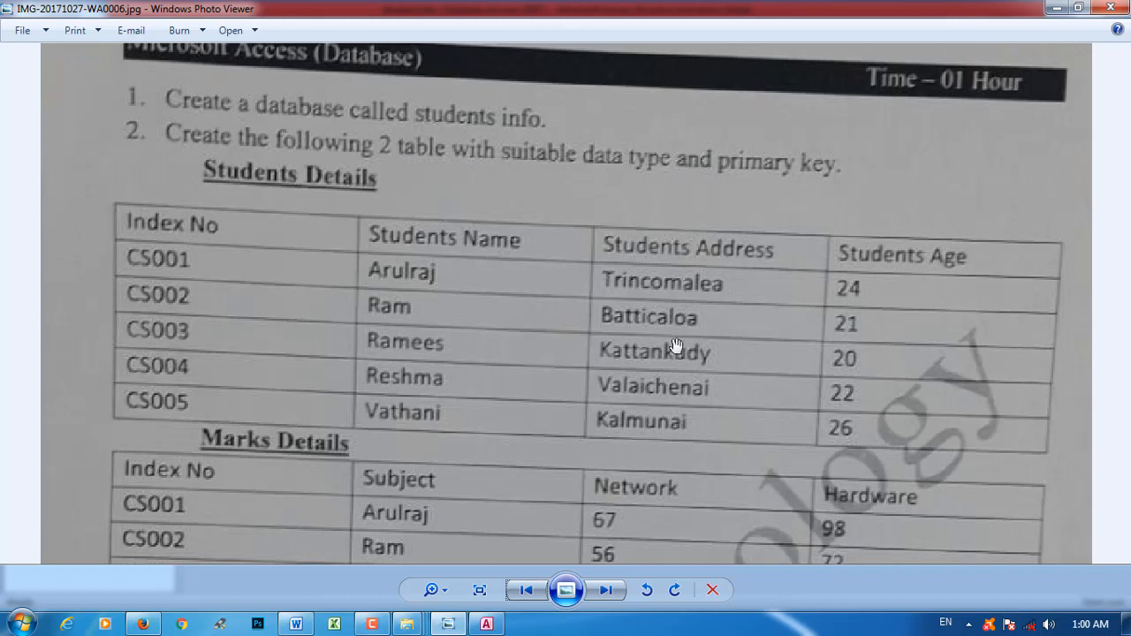
pyautogui.moveTo(575, 423); pyautogui.dragTo(580, 354)
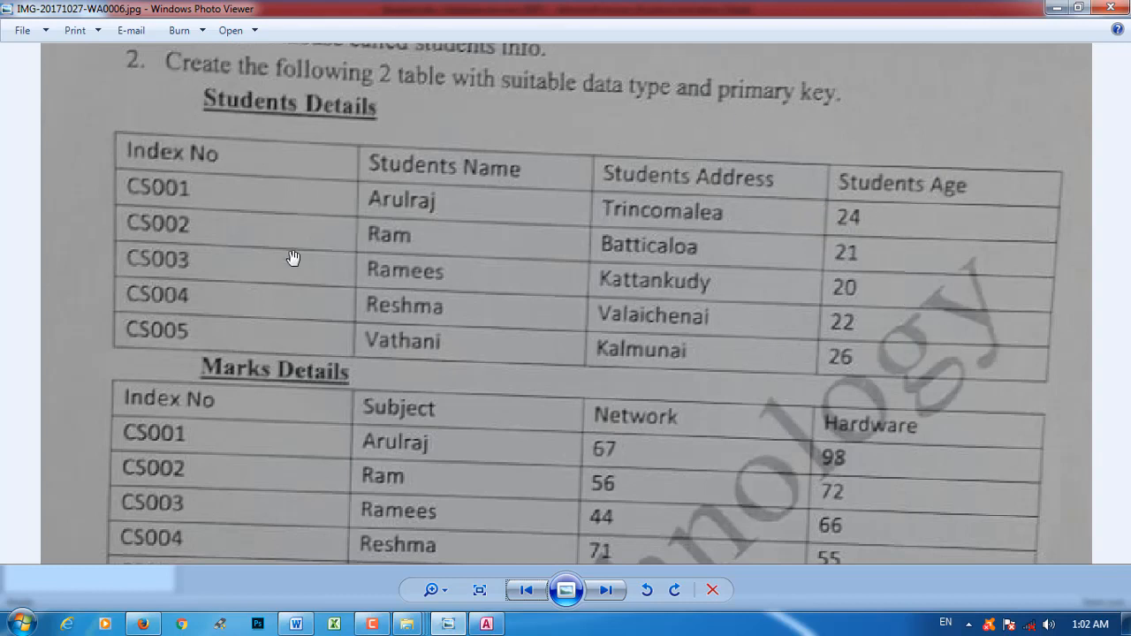
pyautogui.moveTo(352, 371); pyautogui.dragTo(381, 303)
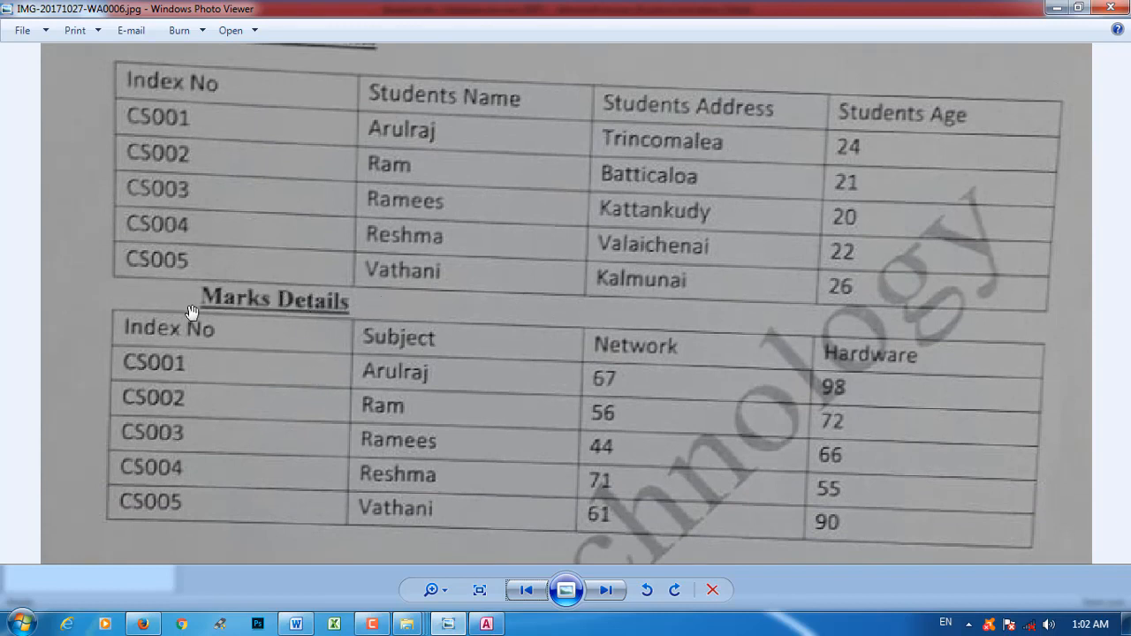
pyautogui.moveTo(212, 260); pyautogui.dragTo(212, 323)
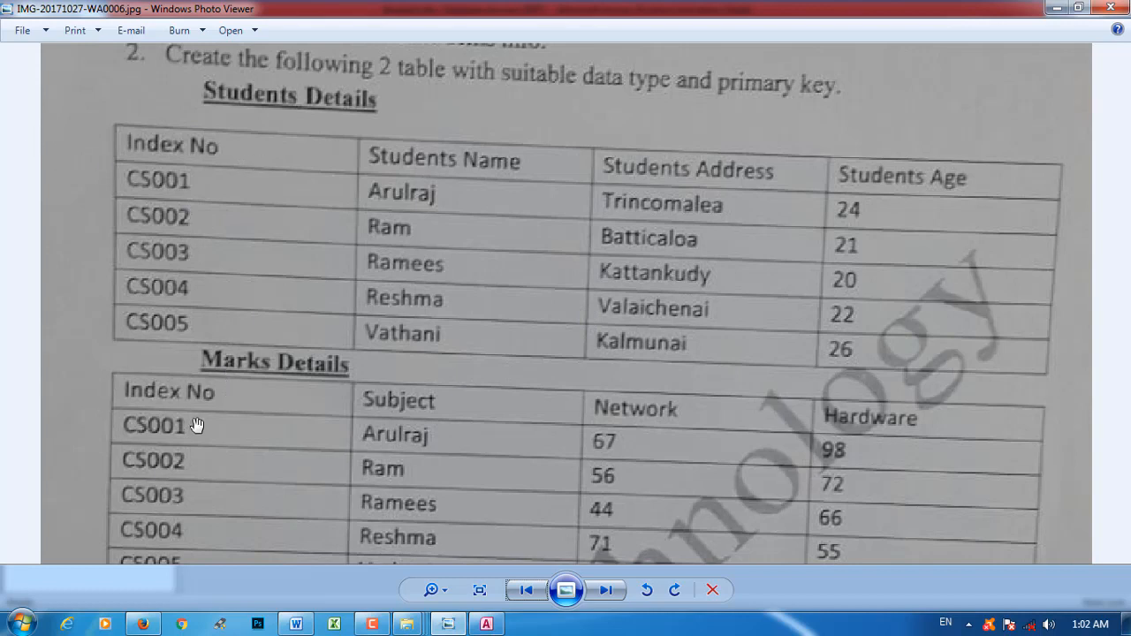
pyautogui.moveTo(267, 468)
pyautogui.mouseDown()
pyautogui.moveTo(272, 443)
pyautogui.moveTo(273, 454)
pyautogui.mouseUp()
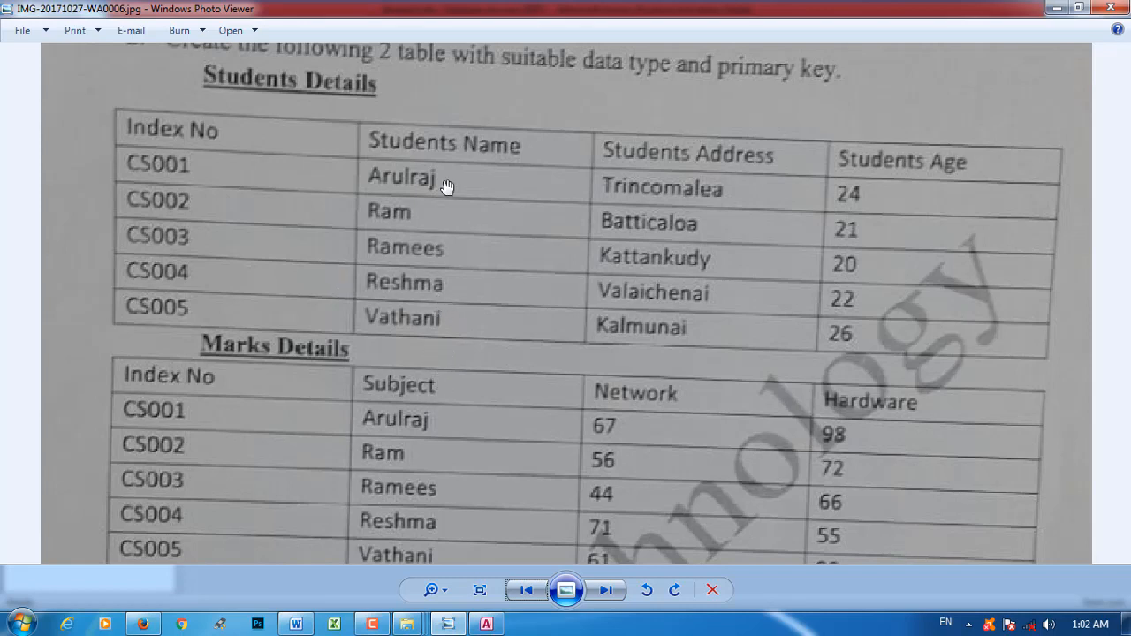
pyautogui.moveTo(447, 185); pyautogui.dragTo(460, 281)
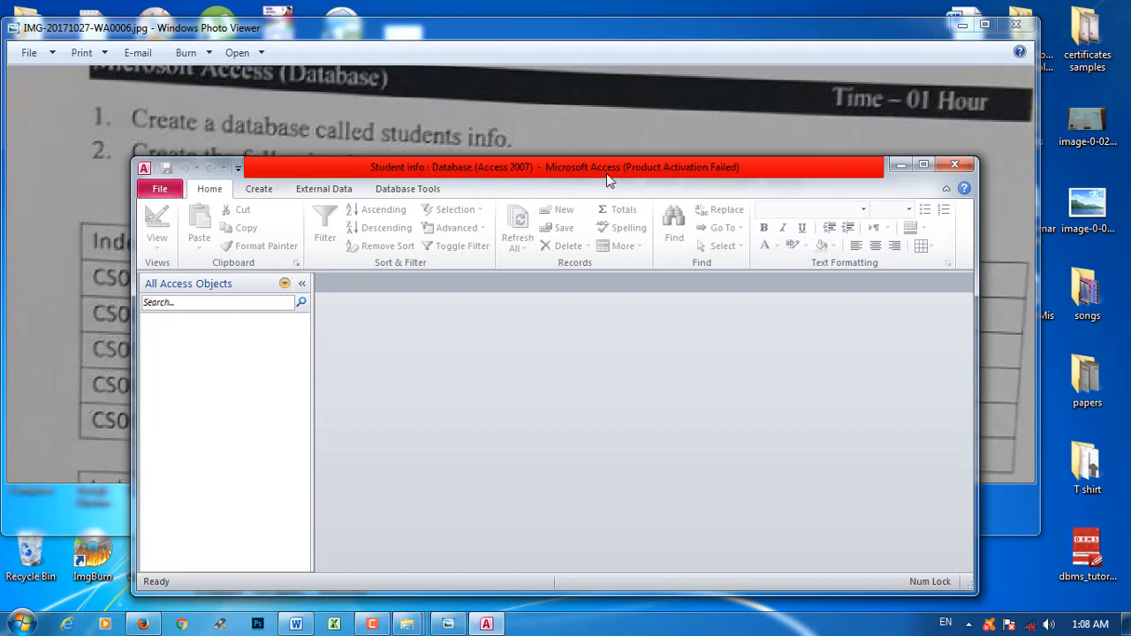
# - Narrow the assessment paper window and arrange it side by side with the Access window, keeping the Students Details table in view
pyautogui.moveTo(535, 168); pyautogui.dragTo(736, 227)
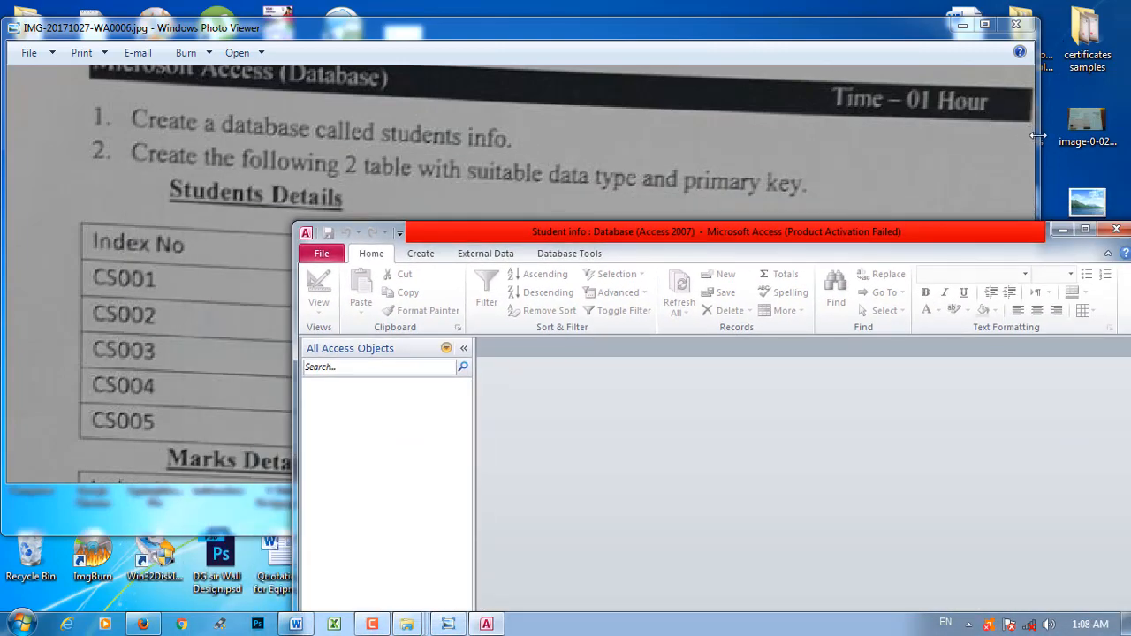
pyautogui.moveTo(1039, 132); pyautogui.dragTo(597, 59)
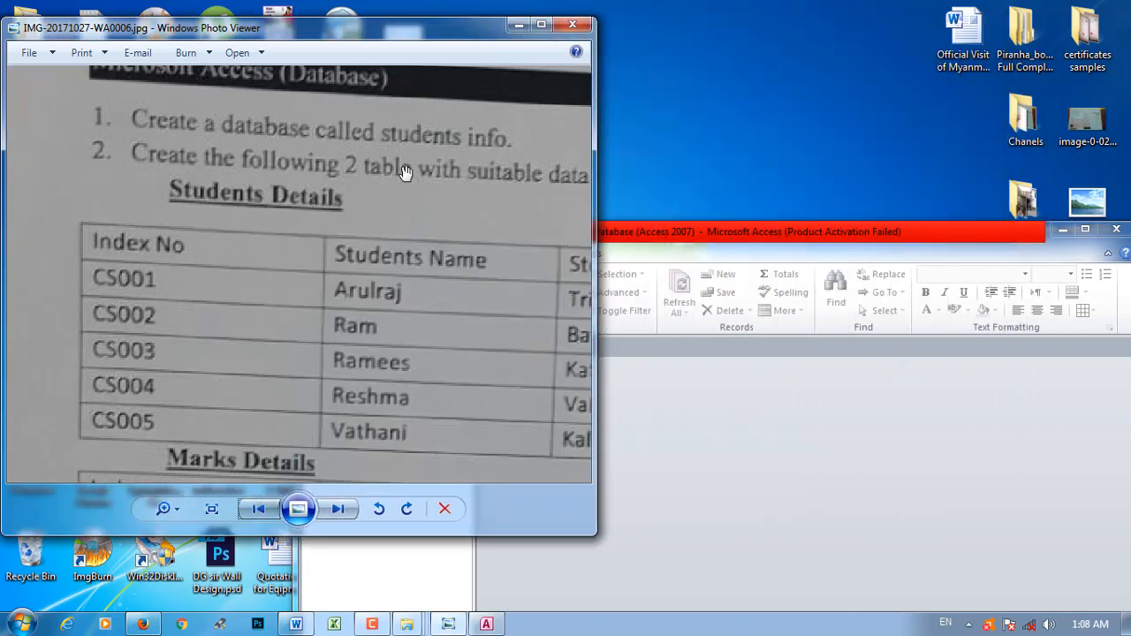
pyautogui.moveTo(403, 171); pyautogui.dragTo(337, 98)
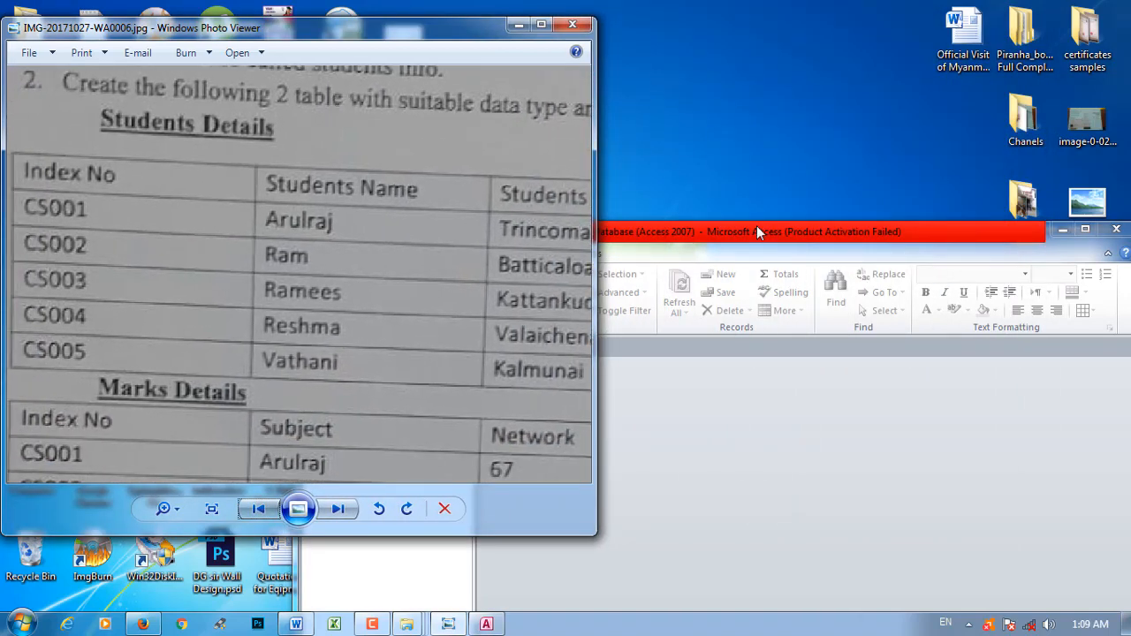
pyautogui.moveTo(783, 223); pyautogui.dragTo(1015, 80)
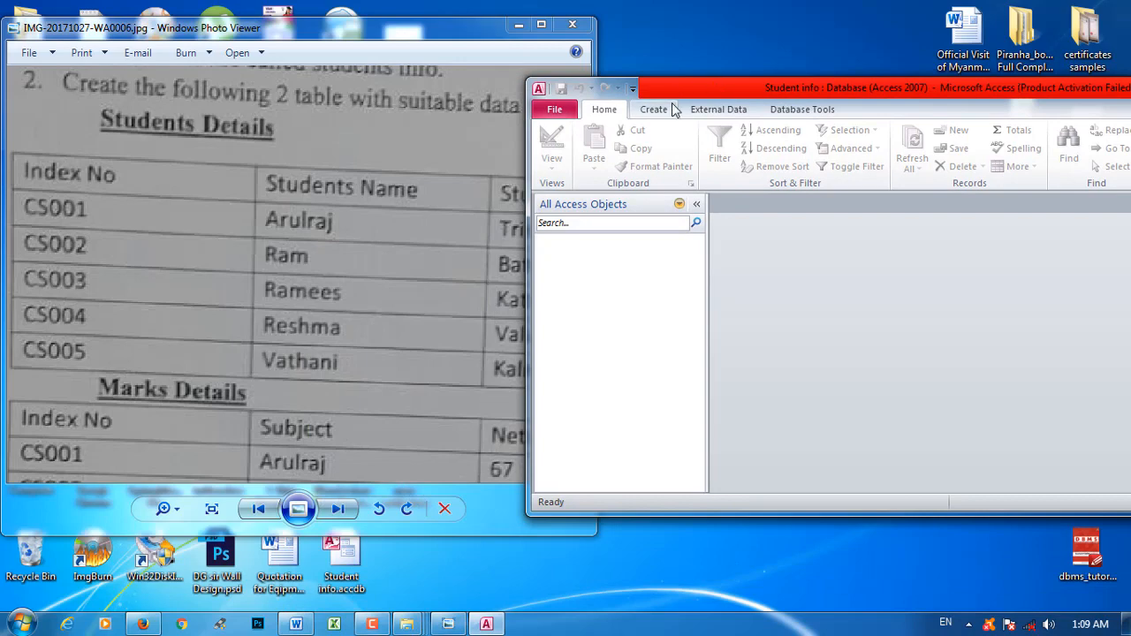
pyautogui.moveTo(671, 87); pyautogui.dragTo(742, 58)
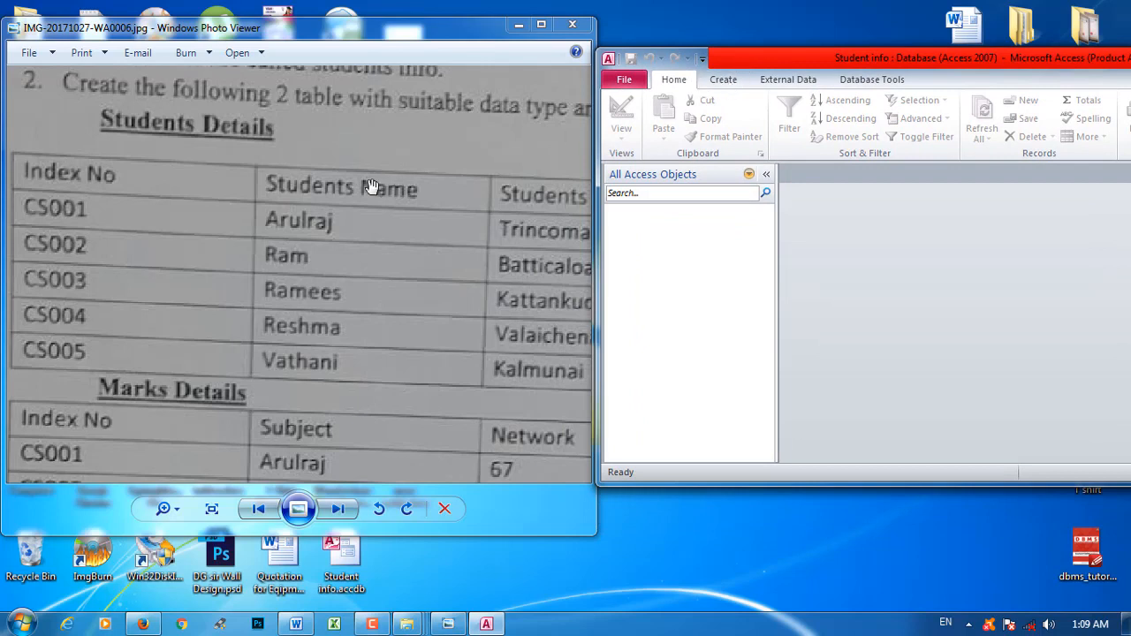
# - Start a new table in Design view and reposition the Access window beside the assessment paper image
pyautogui.click(733, 79)
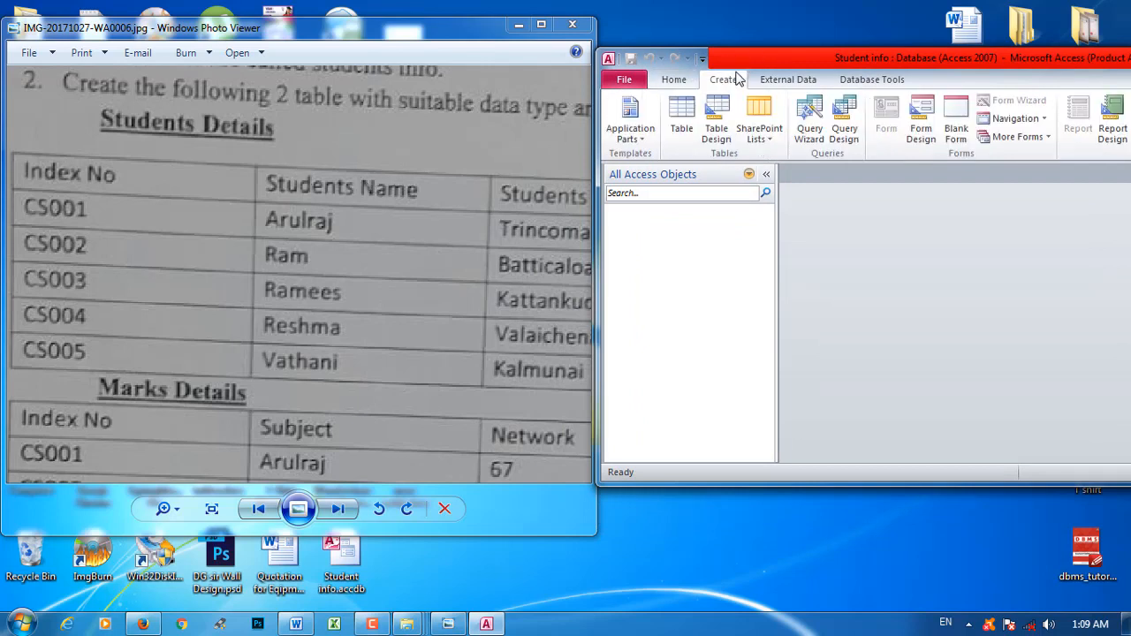
pyautogui.click(718, 110)
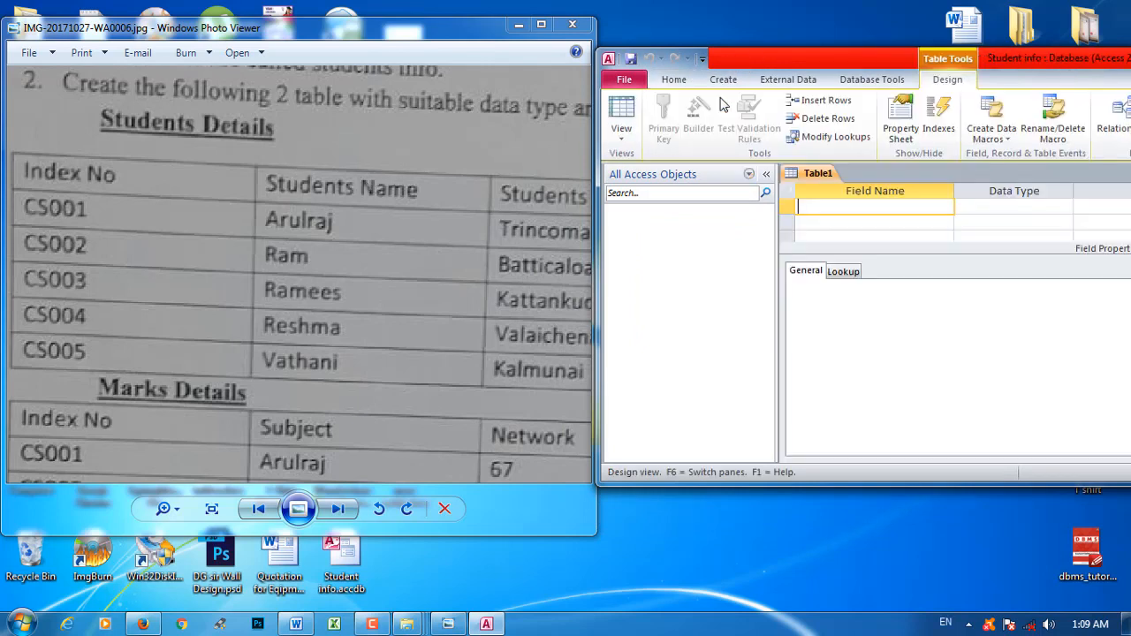
pyautogui.moveTo(1014, 58); pyautogui.dragTo(955, 50)
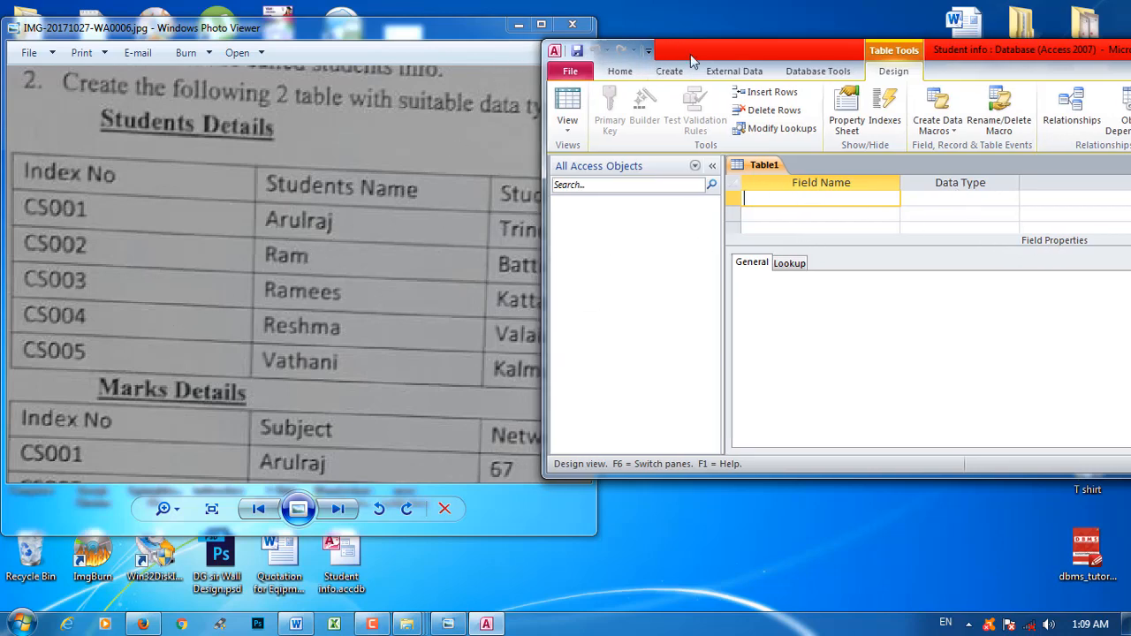
pyautogui.moveTo(668, 50); pyautogui.dragTo(719, 63)
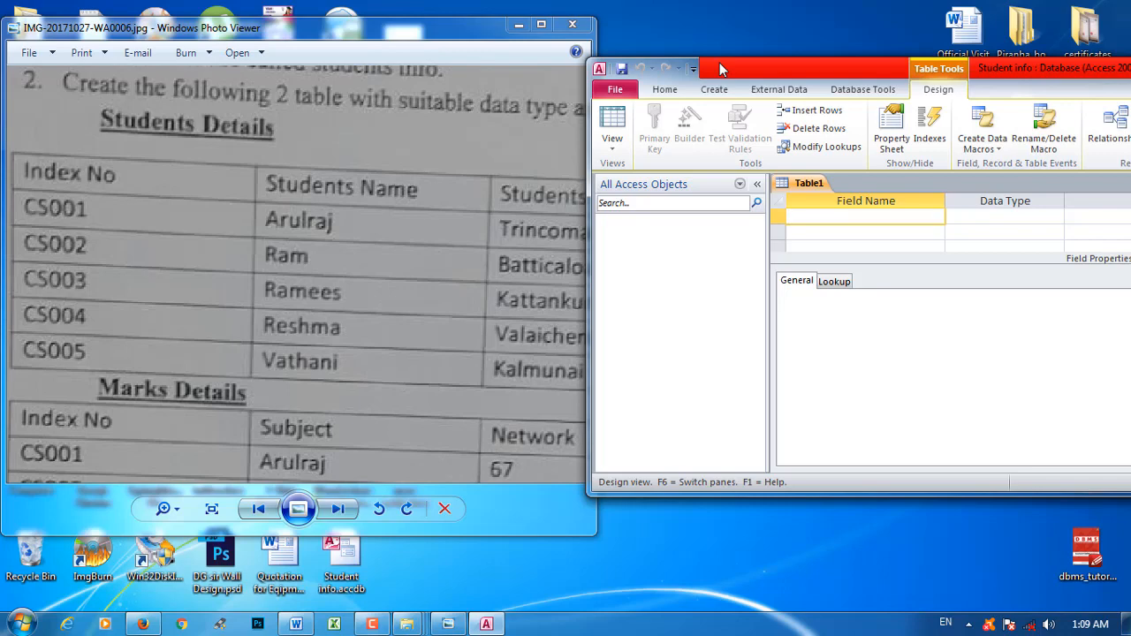
pyautogui.moveTo(719, 63); pyautogui.dragTo(708, 83)
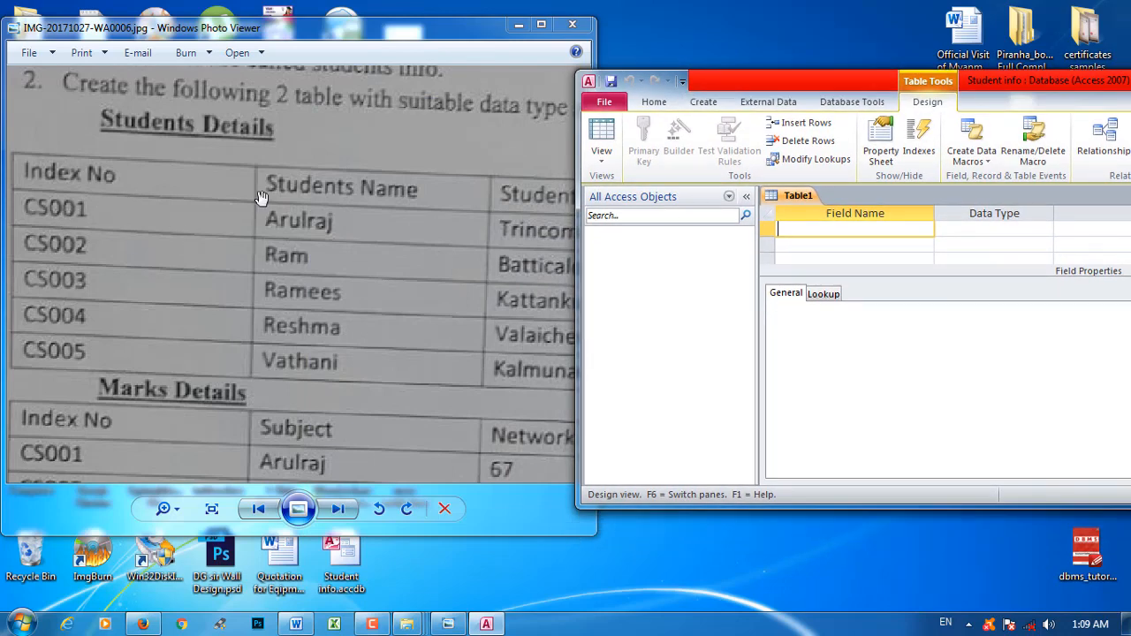
# - Check the Students Details columns on the paper and add the fields IndexNo and Students Name, both with data type Text
pyautogui.moveTo(142, 185); pyautogui.dragTo(36, 177)
pyautogui.moveTo(326, 192); pyautogui.dragTo(34, 196)
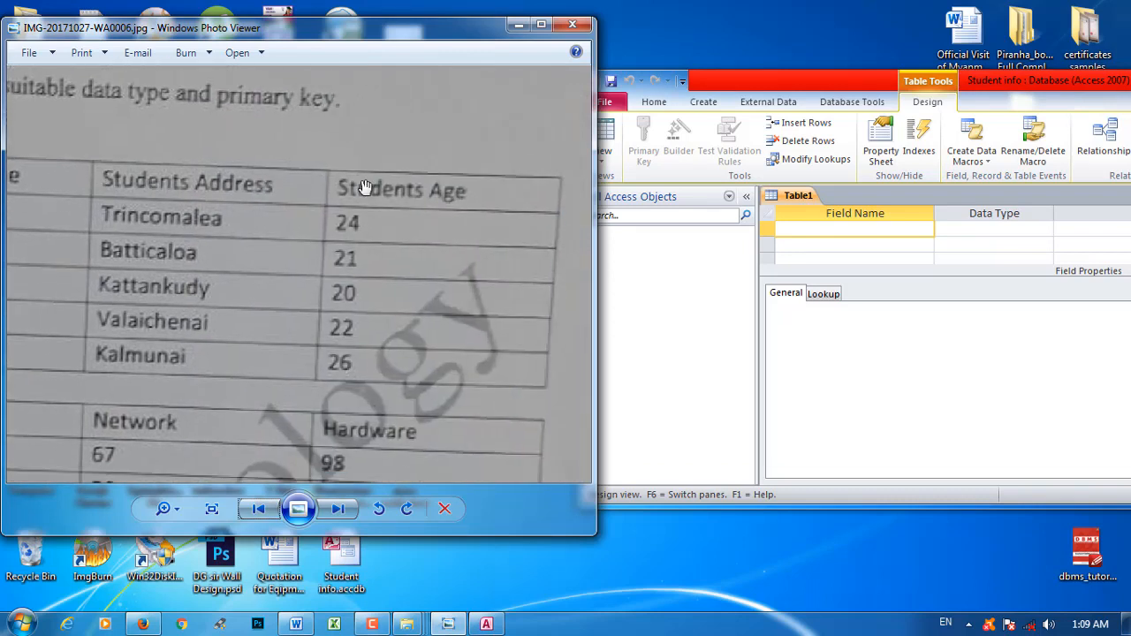
pyautogui.moveTo(334, 189); pyautogui.dragTo(484, 205)
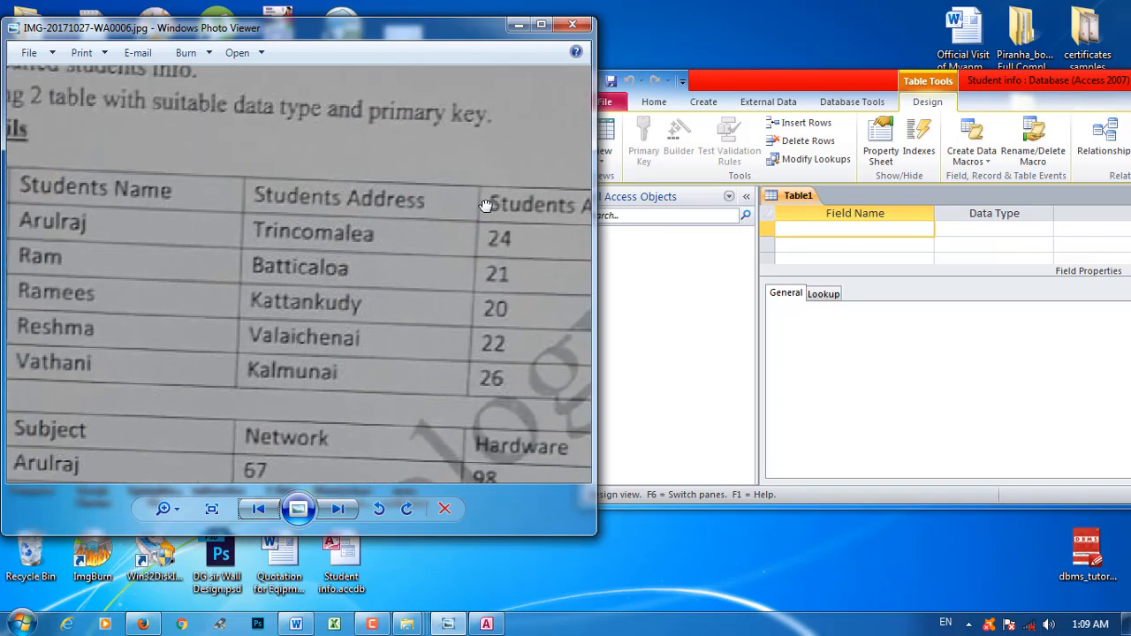
pyautogui.moveTo(107, 232); pyautogui.dragTo(404, 222)
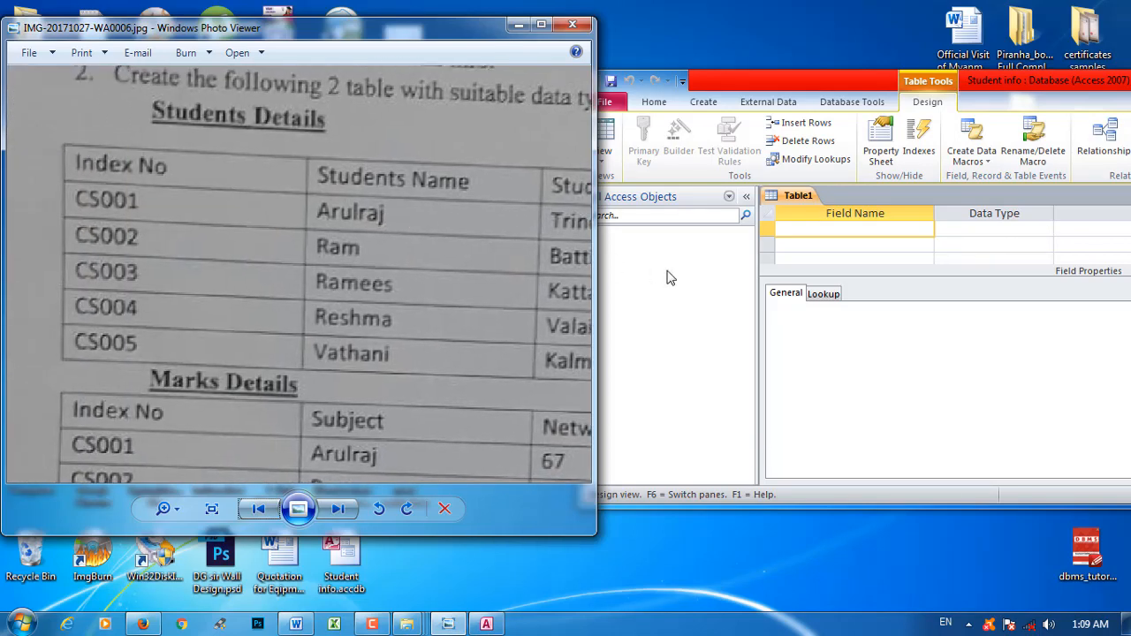
pyautogui.click(809, 228)
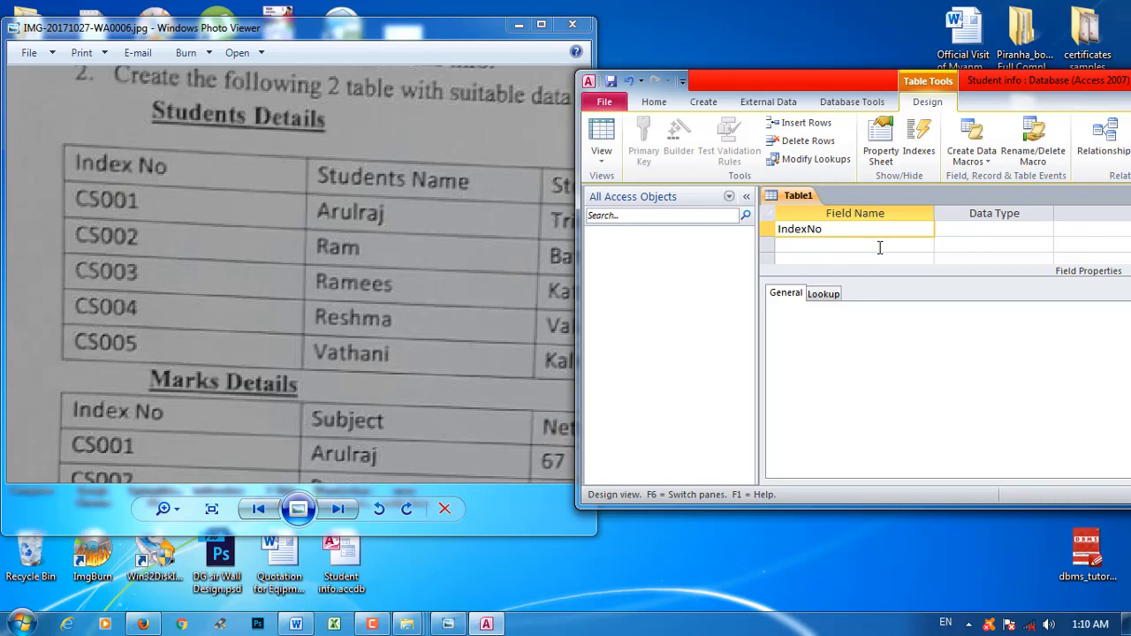
pyautogui.click(1008, 232)
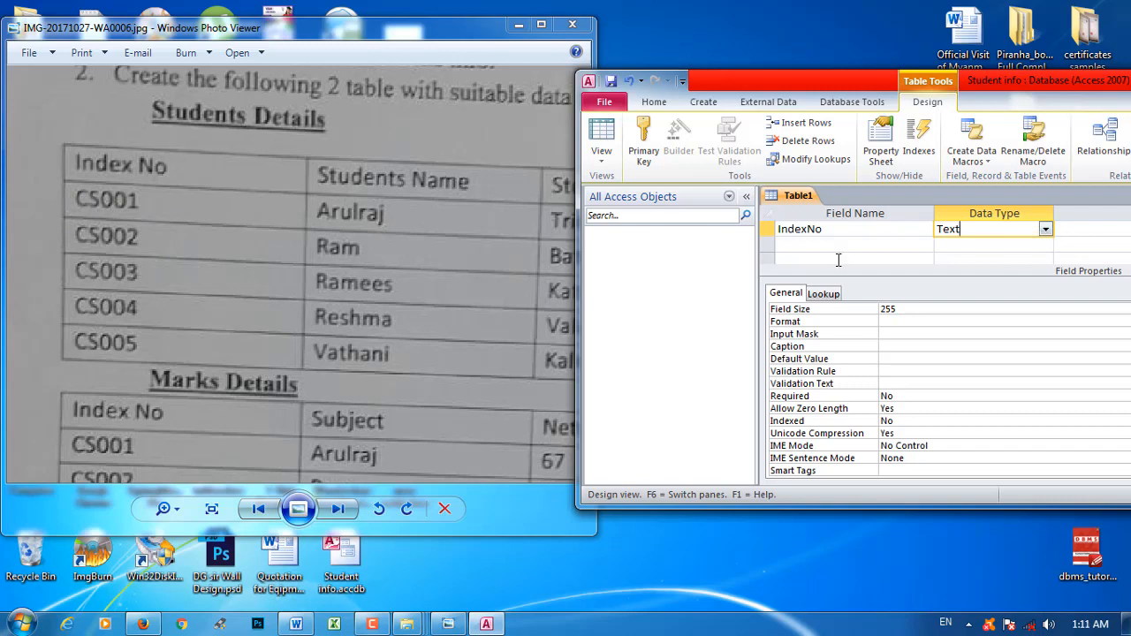
pyautogui.click(799, 246)
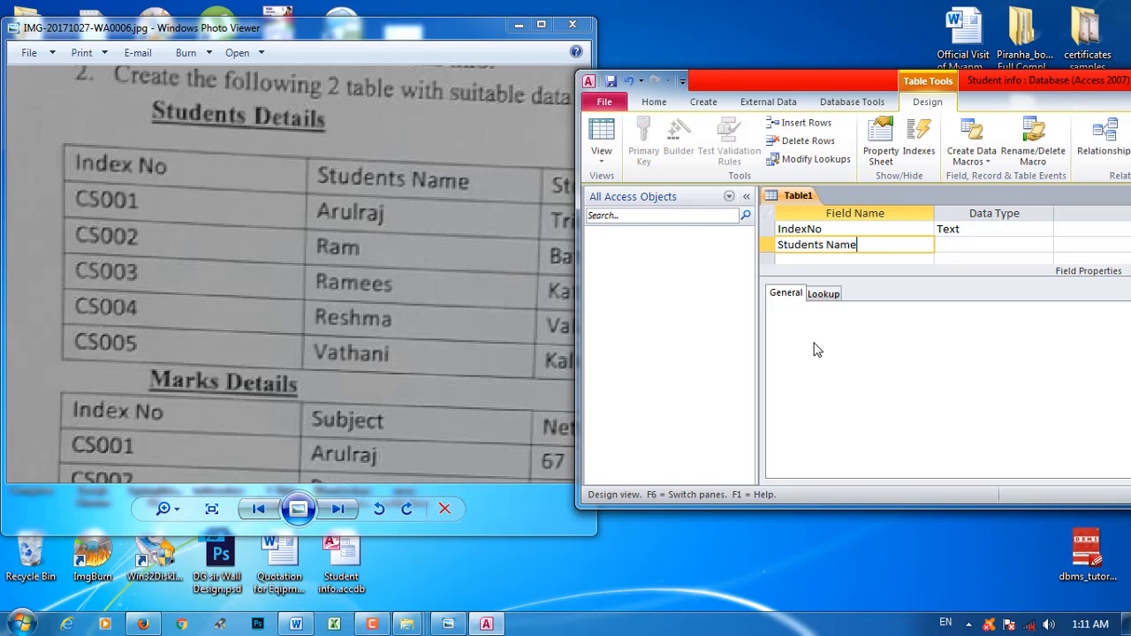
pyautogui.click(961, 240)
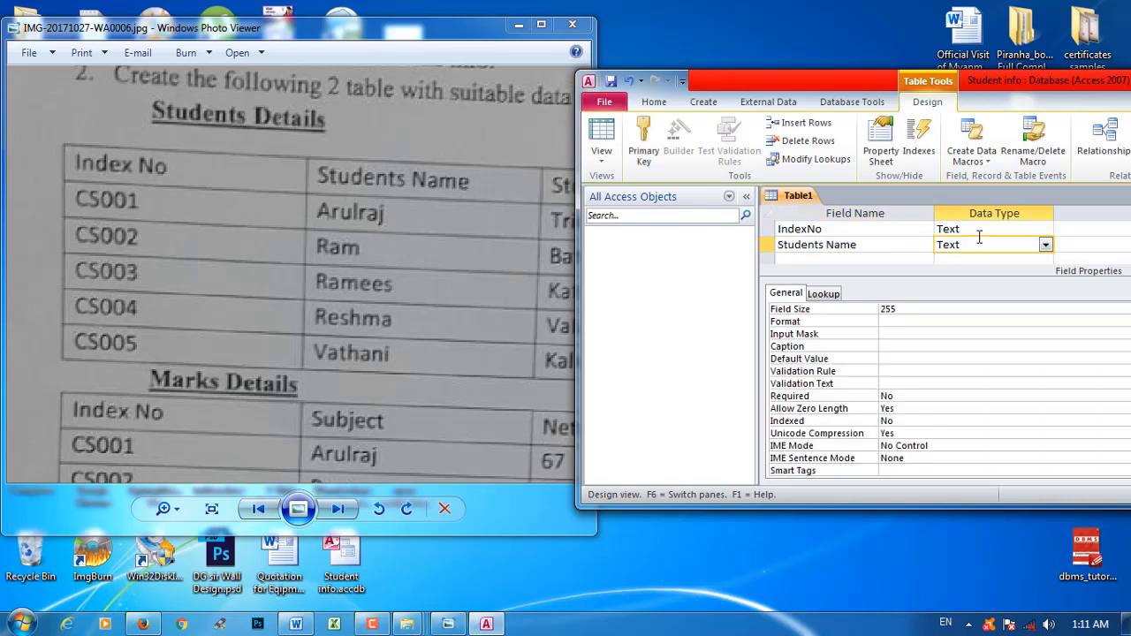
# - Add the next field from the paper, Students Address, with data type Text
pyautogui.click(832, 258)
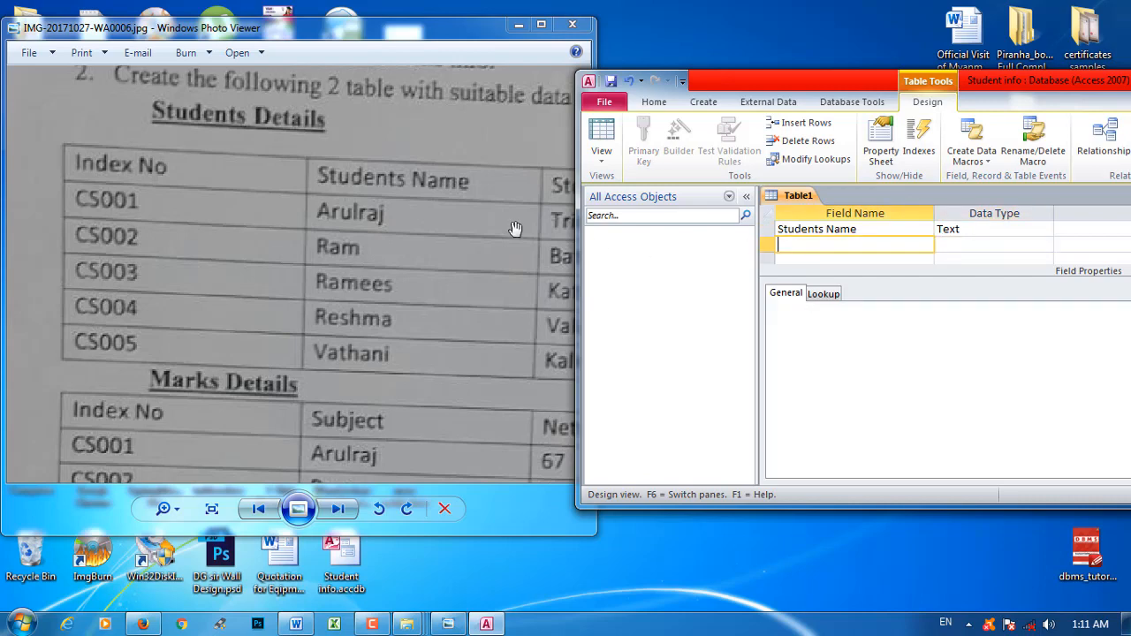
pyautogui.moveTo(500, 197); pyautogui.dragTo(350, 209)
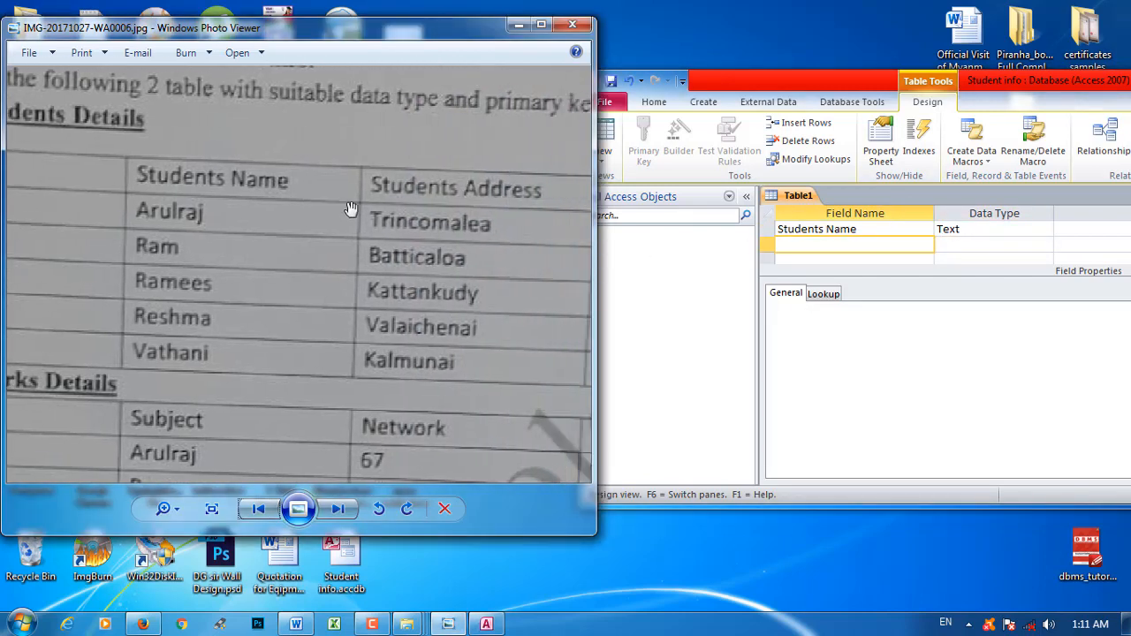
pyautogui.click(821, 250)
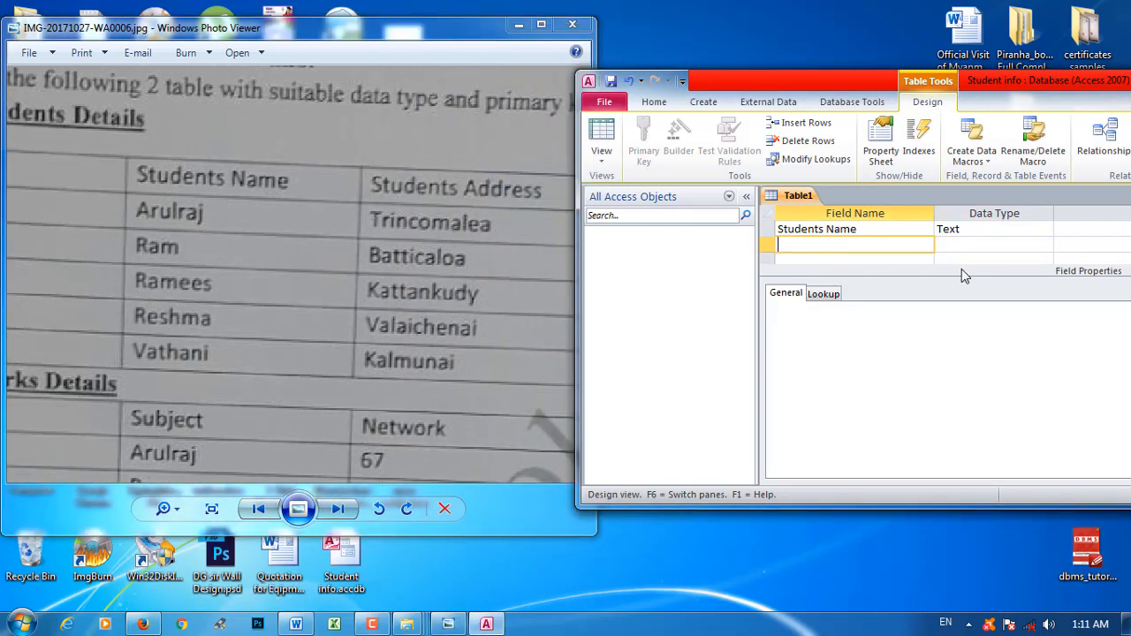
pyautogui.write('Students Address')
pyautogui.click(963, 247)
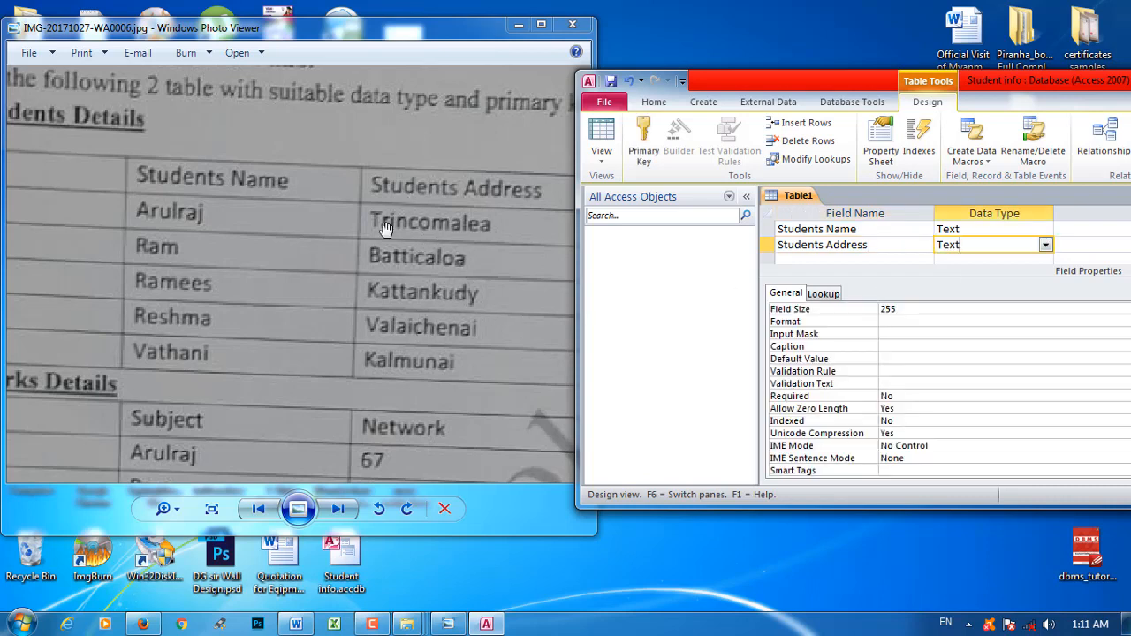
# - Add the last Students Details field, Students Age, with data type Number
pyautogui.moveTo(497, 227); pyautogui.dragTo(270, 190)
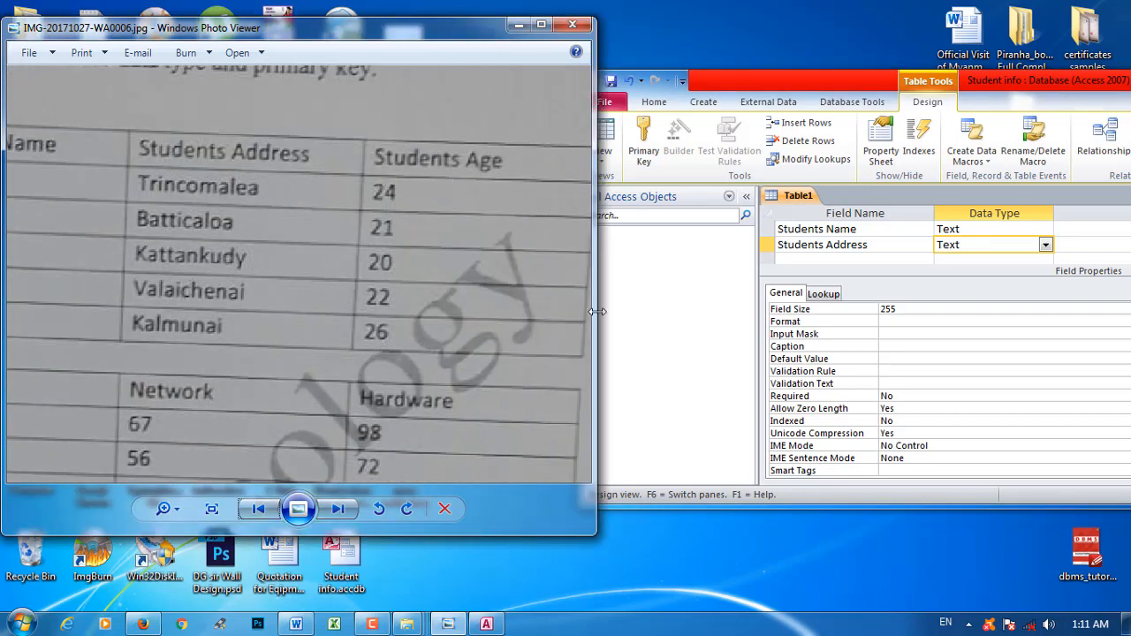
pyautogui.click(794, 261)
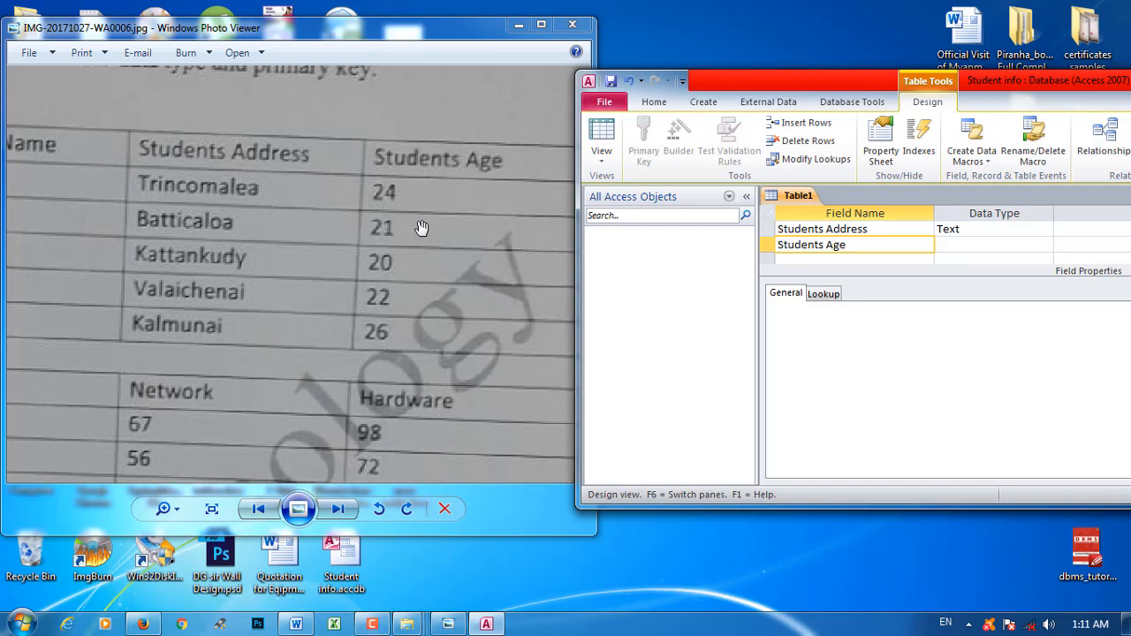
pyautogui.click(995, 245)
pyautogui.click(1044, 248)
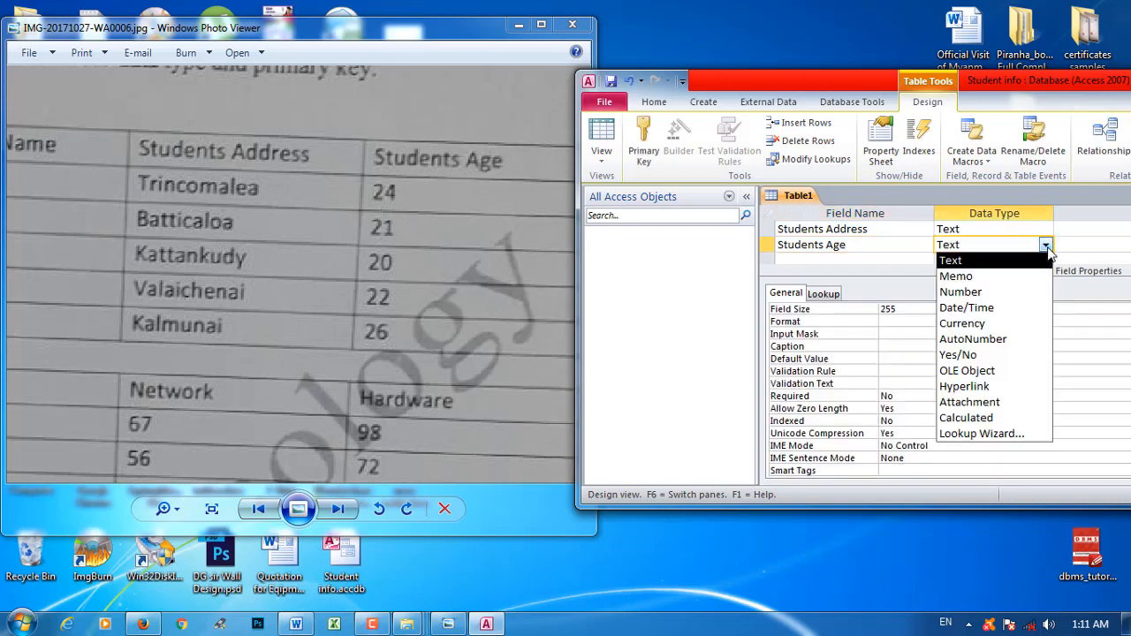
pyautogui.click(946, 296)
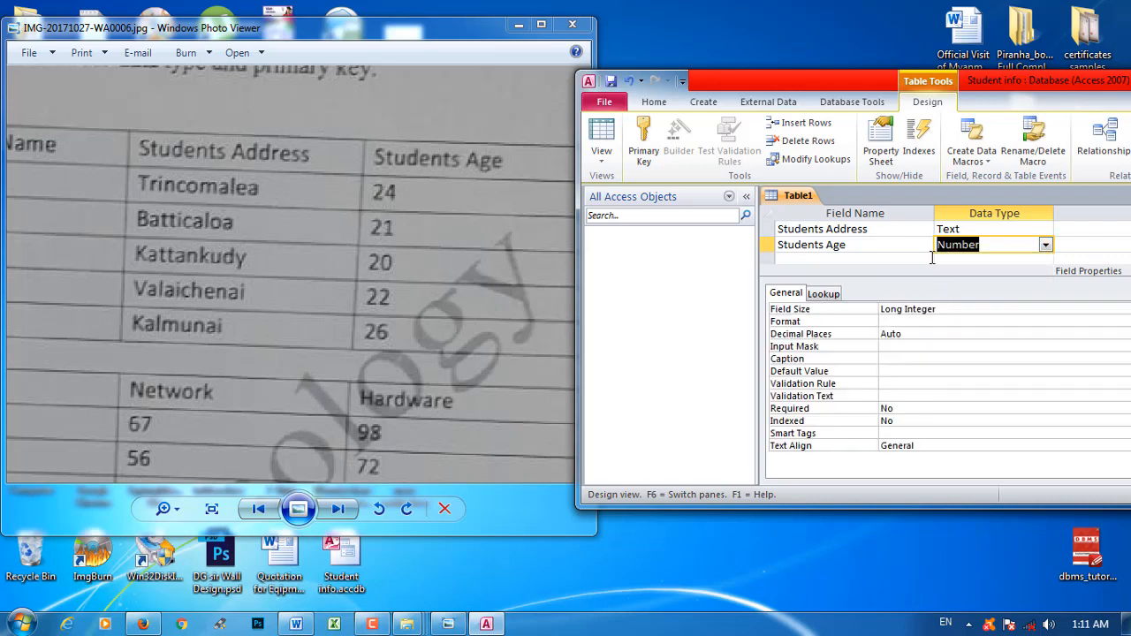
# - Maximize the Access window and go through the four field names in the table design
pyautogui.scroll(1, 857, 276)
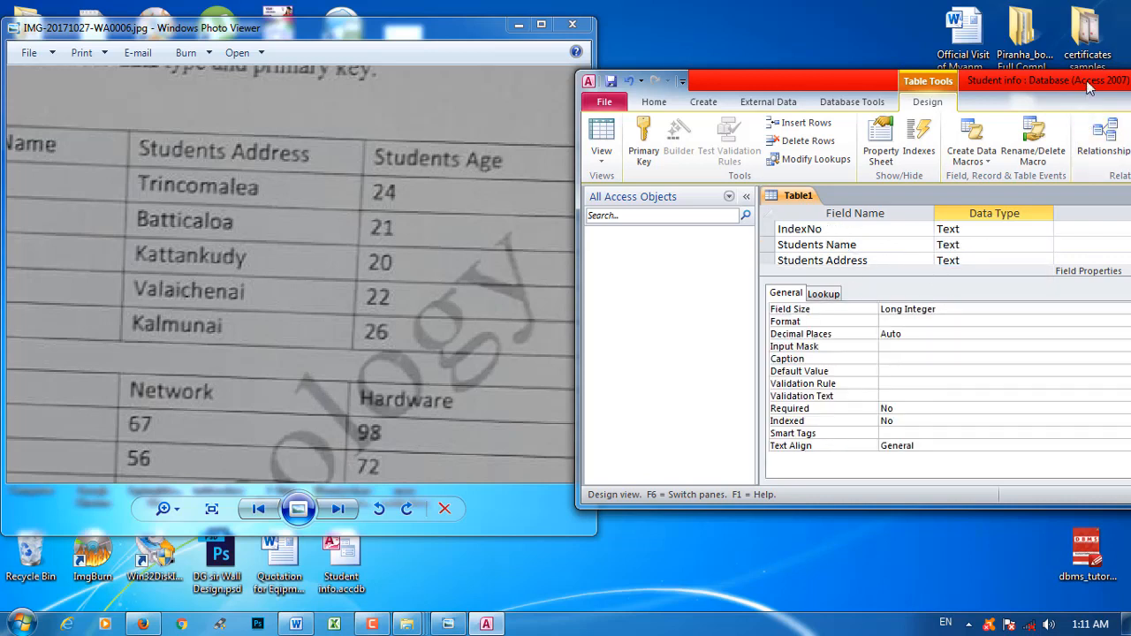
pyautogui.moveTo(886, 78); pyautogui.dragTo(536, 76)
pyautogui.click(1013, 78)
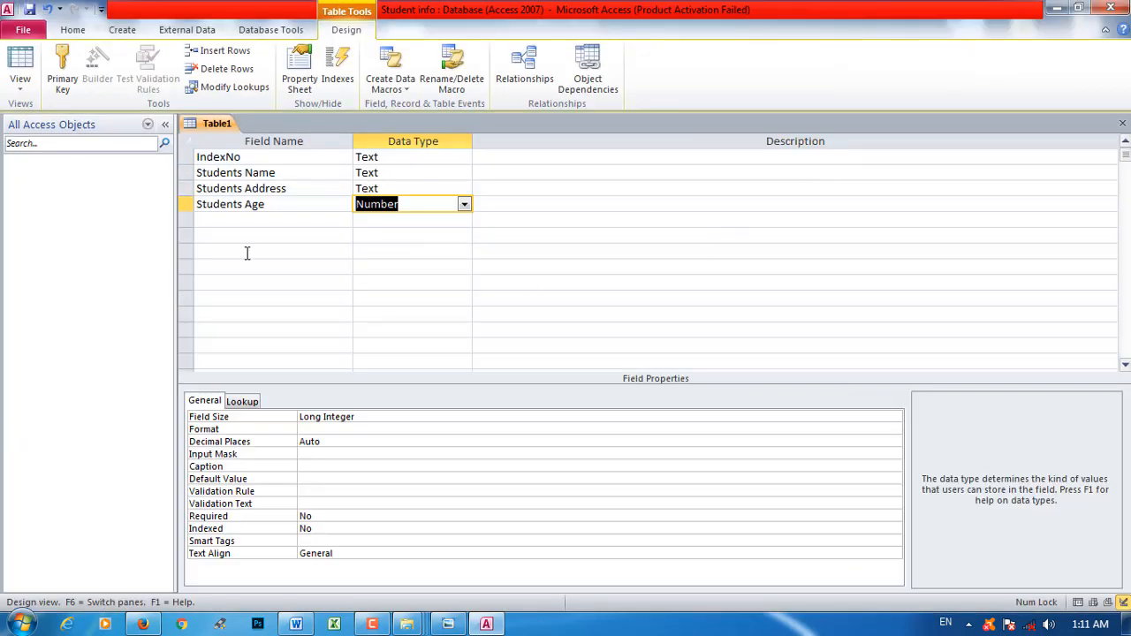
pyautogui.click(264, 162)
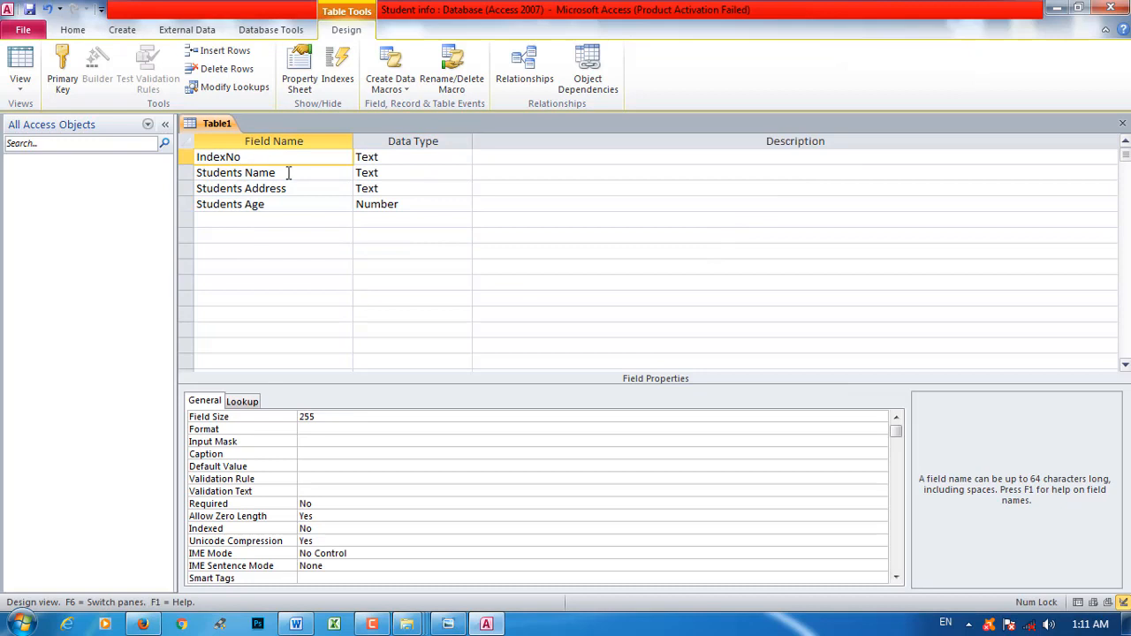
pyautogui.click(289, 174)
pyautogui.click(295, 188)
pyautogui.click(288, 204)
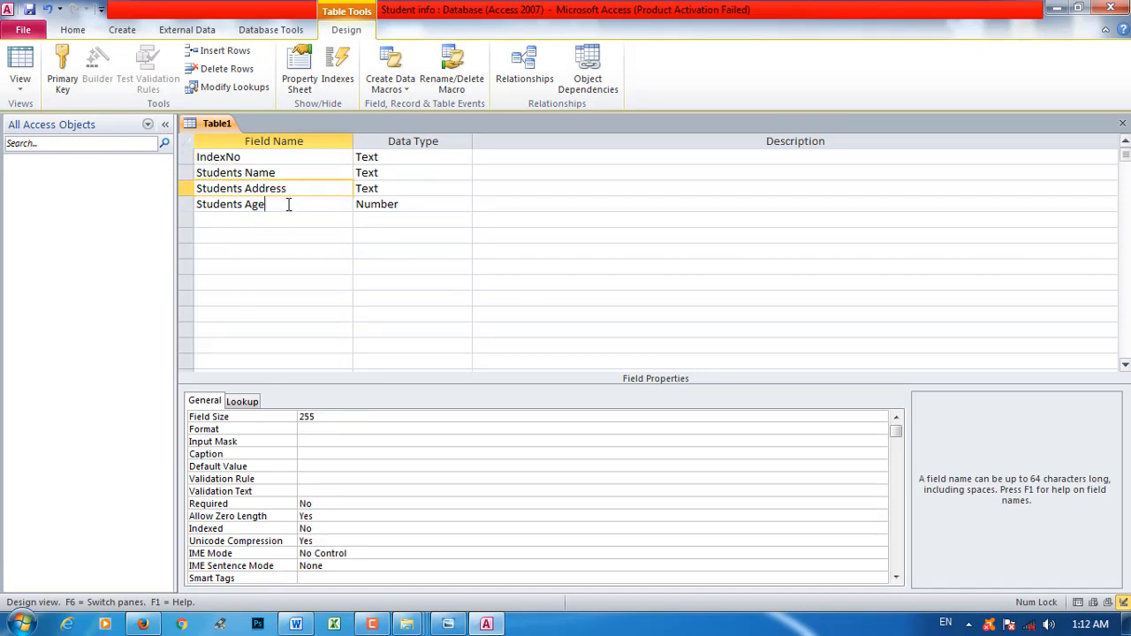
pyautogui.click(425, 204)
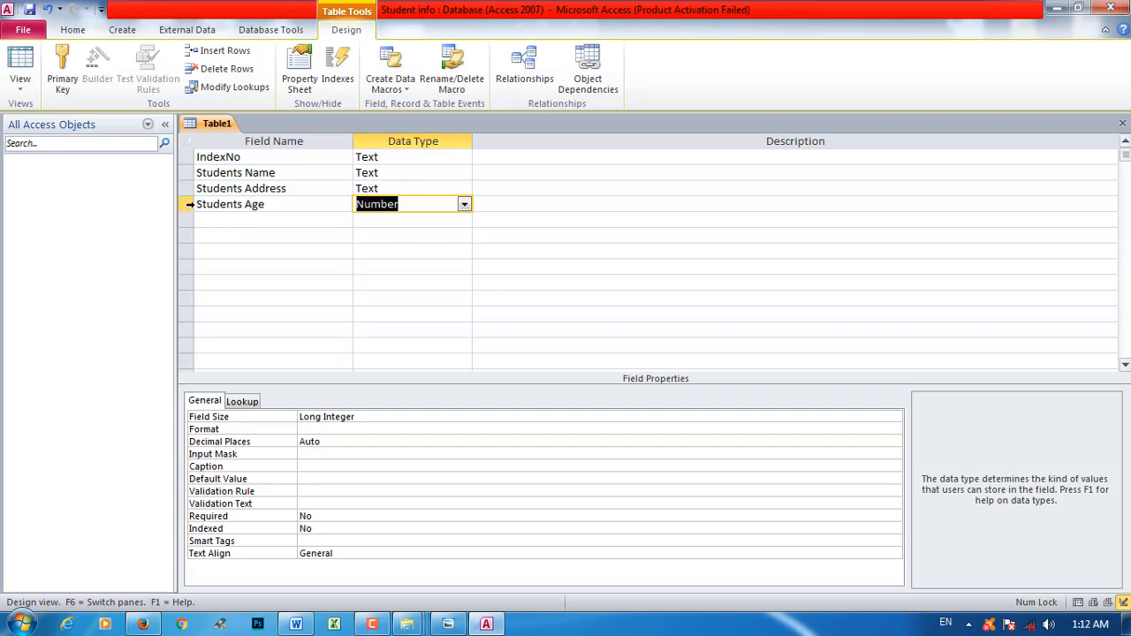
pyautogui.click(66, 81)
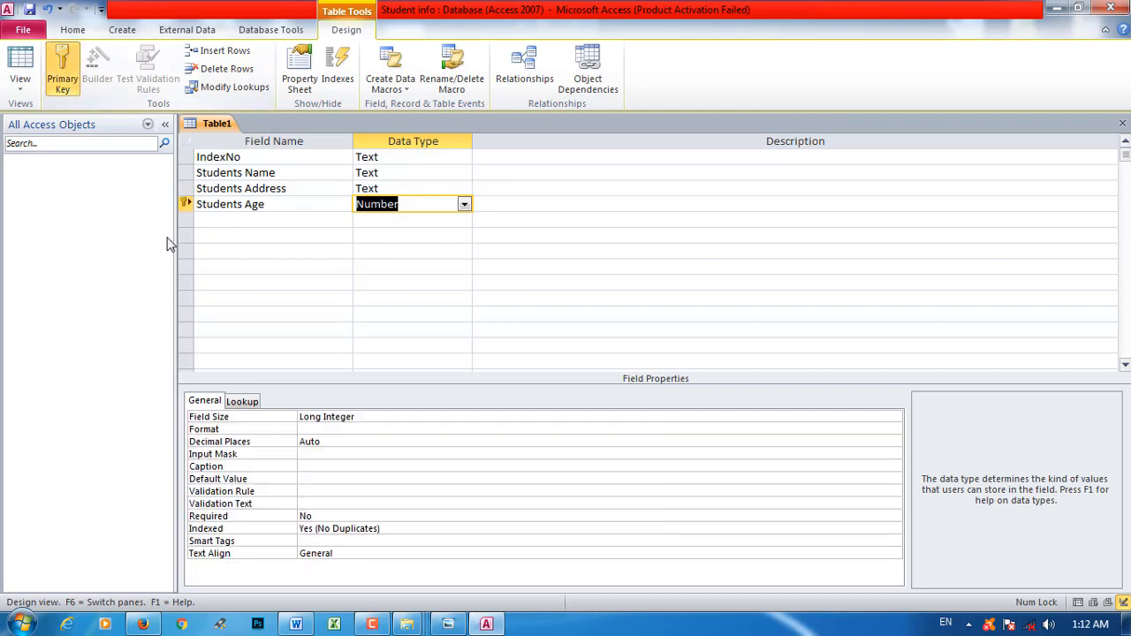
pyautogui.click(69, 58)
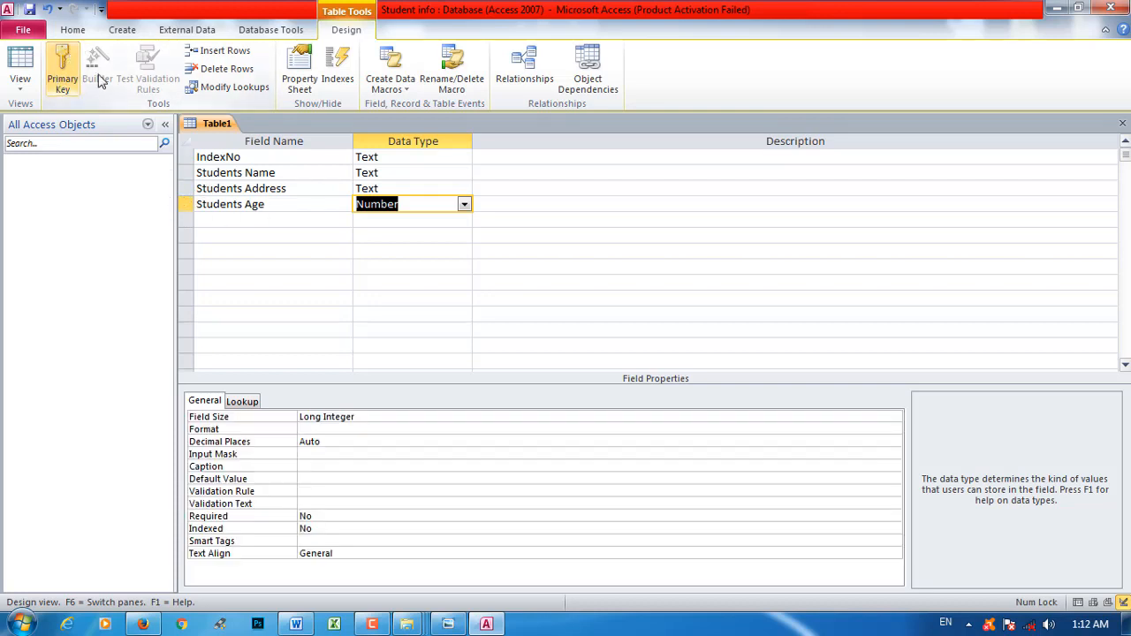
# - Make IndexNo the primary key and save the table under the name Students Details
pyautogui.click(186, 156)
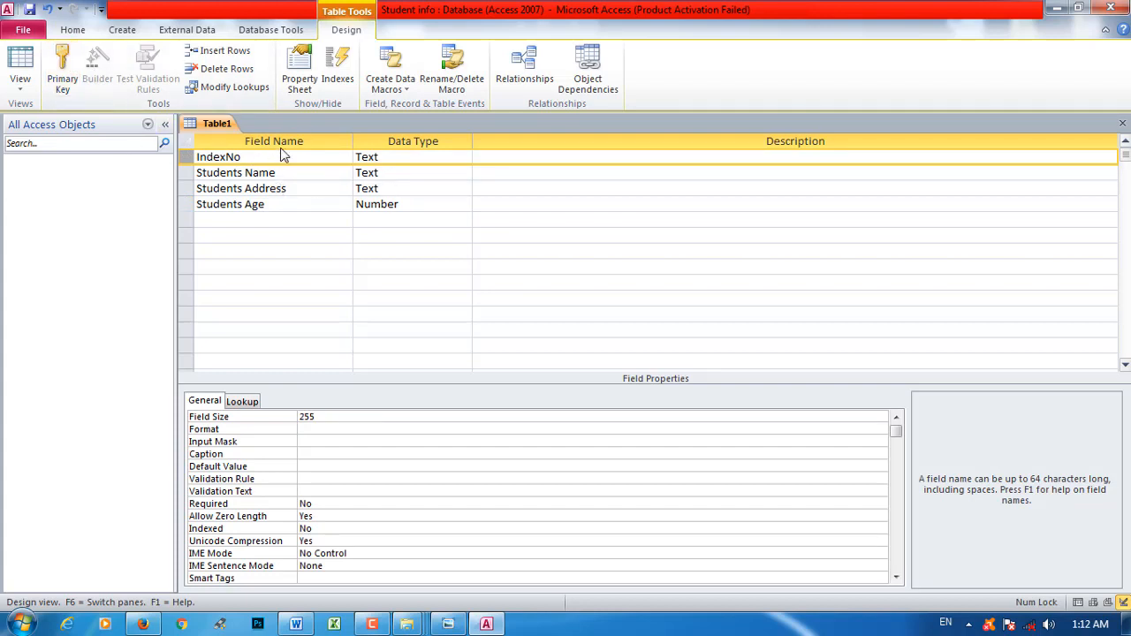
pyautogui.click(62, 71)
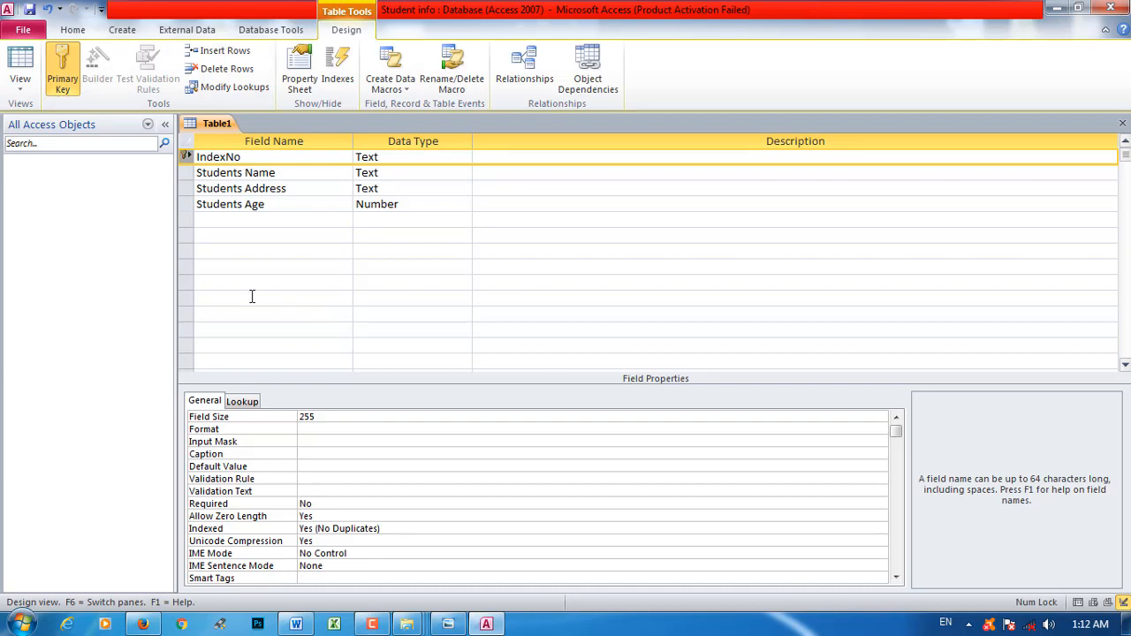
pyautogui.click(30, 8)
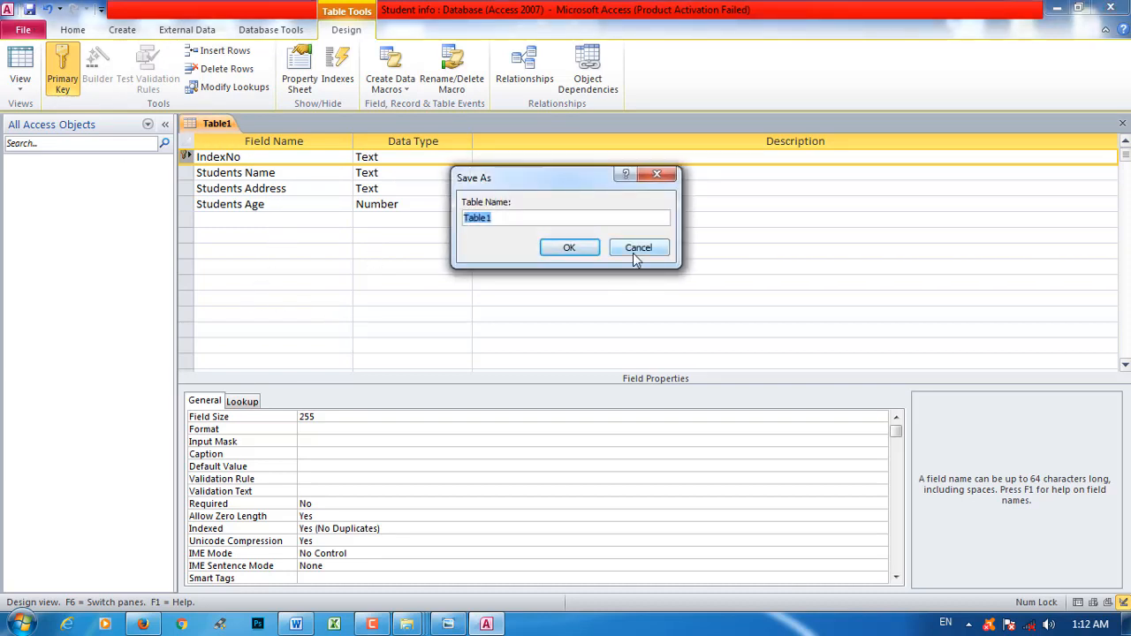
pyautogui.write('Students Details')
pyautogui.click(570, 249)
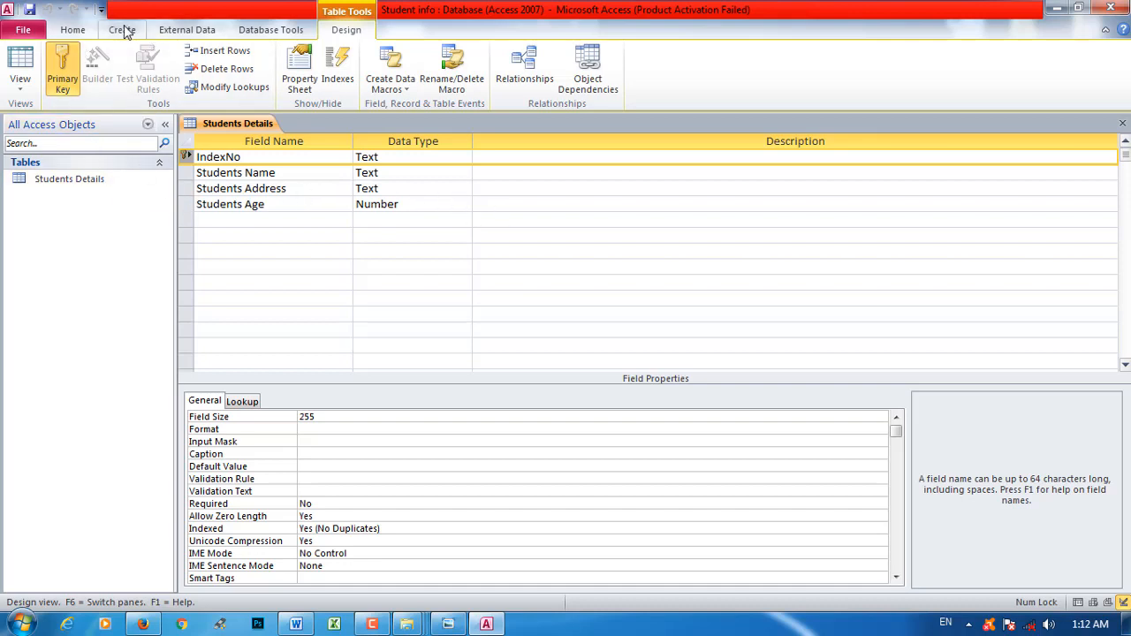
# - Close the table design and open the Students Details table in Datasheet view
pyautogui.rightClick(249, 132)
pyautogui.click(284, 154)
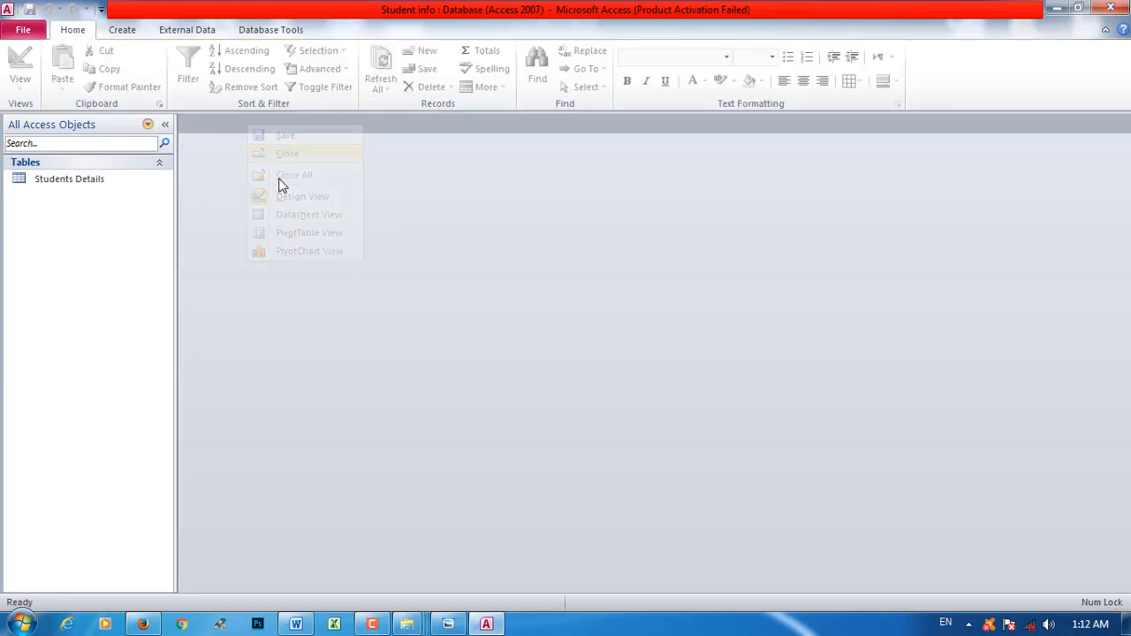
pyautogui.doubleClick(100, 178)
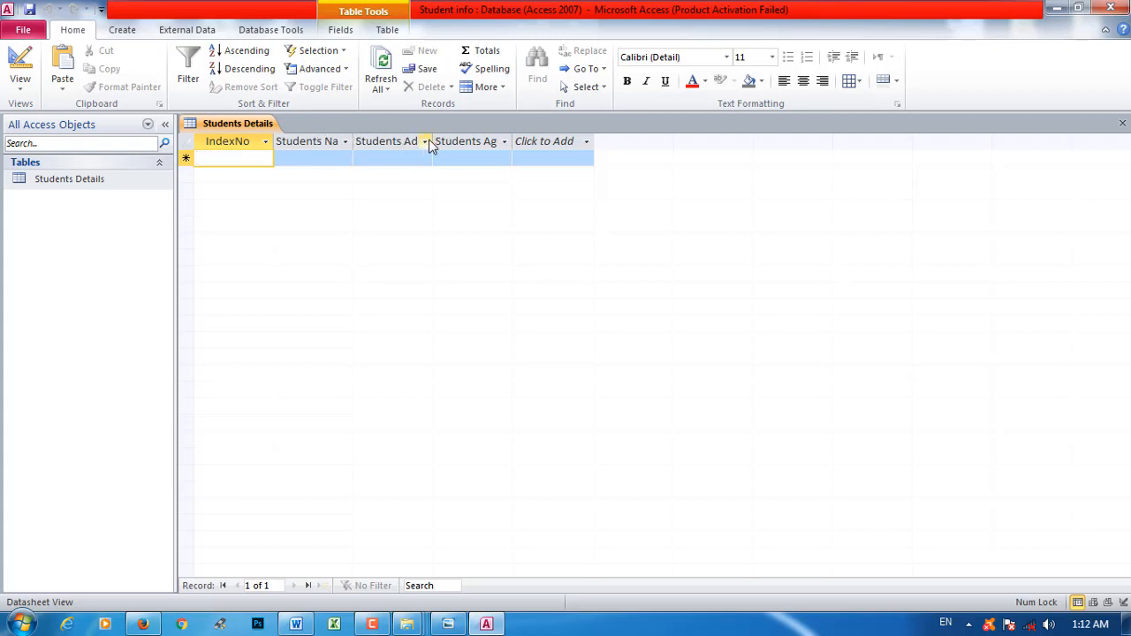
# - Widen the IndexNo, Students Name, Students Address and Students Age columns so their full headings fit in the datasheet
pyautogui.moveTo(289, 135); pyautogui.dragTo(430, 142)
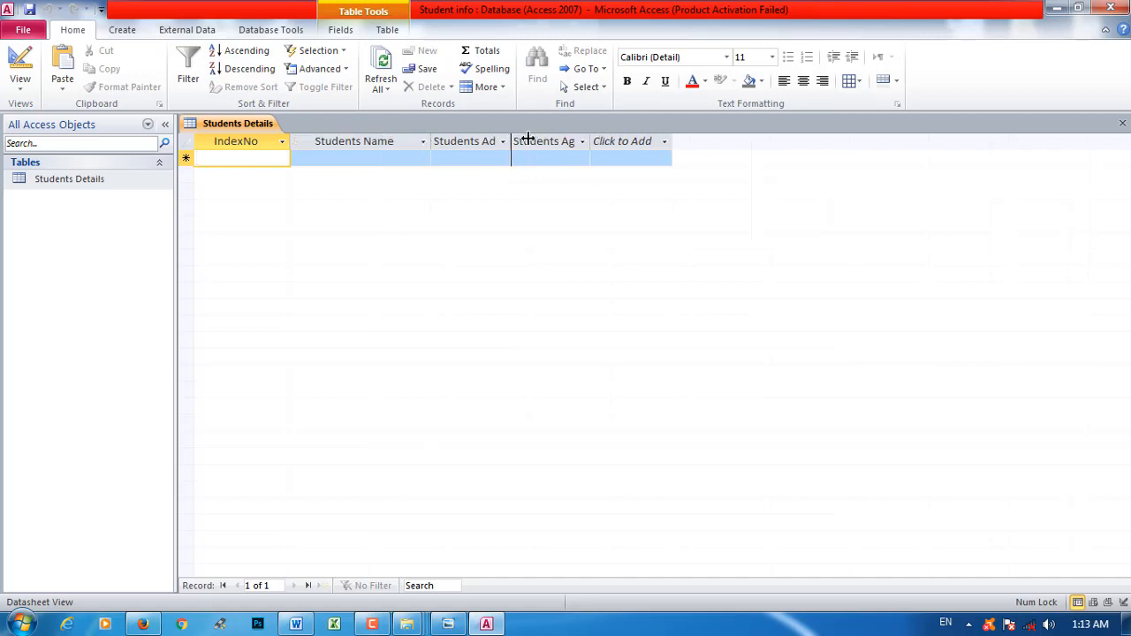
pyautogui.moveTo(514, 138); pyautogui.dragTo(573, 140)
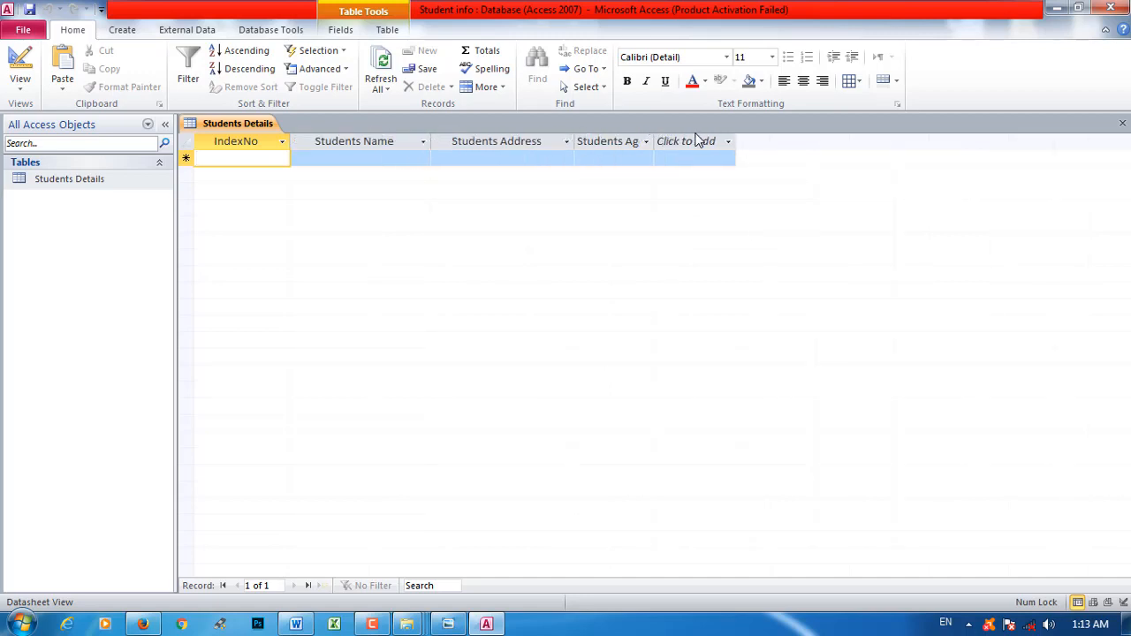
pyautogui.moveTo(656, 133); pyautogui.dragTo(720, 140)
pyautogui.click(732, 139)
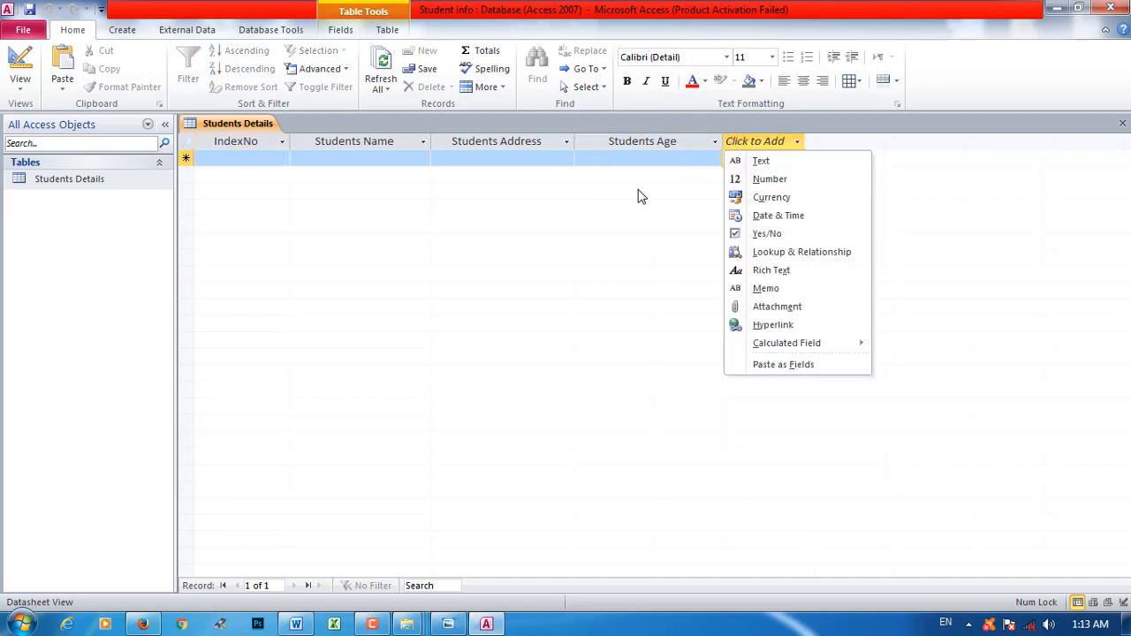
pyautogui.click(585, 230)
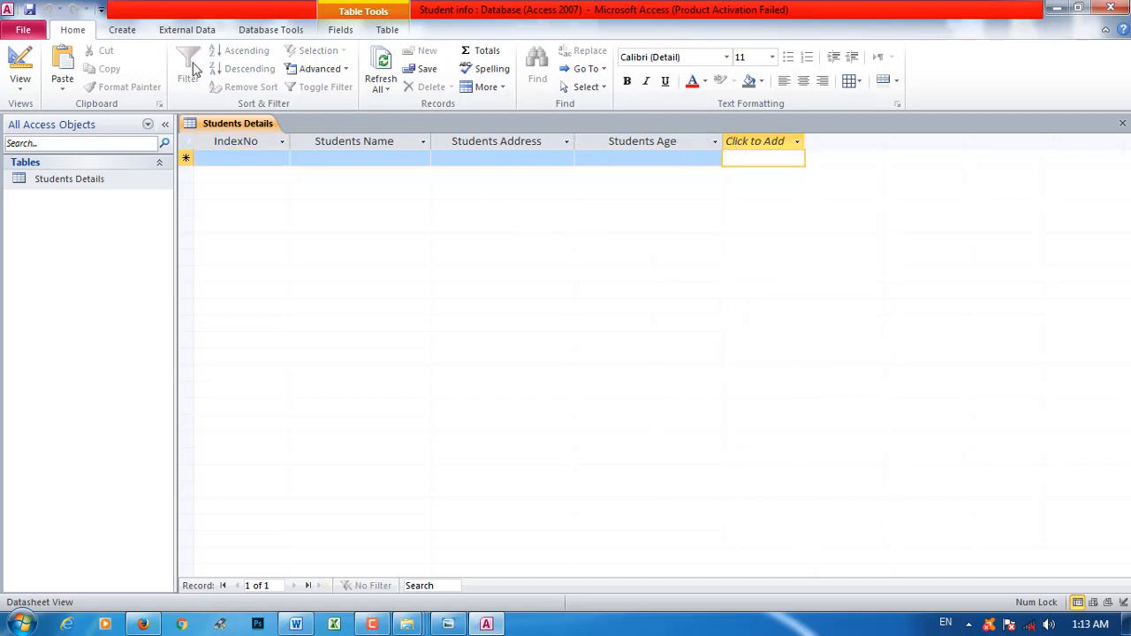
# - Switch to Windows Photo Viewer, maximize the assessment paper and examine the Marks Details table and the tasks below it
pyautogui.click(448, 624)
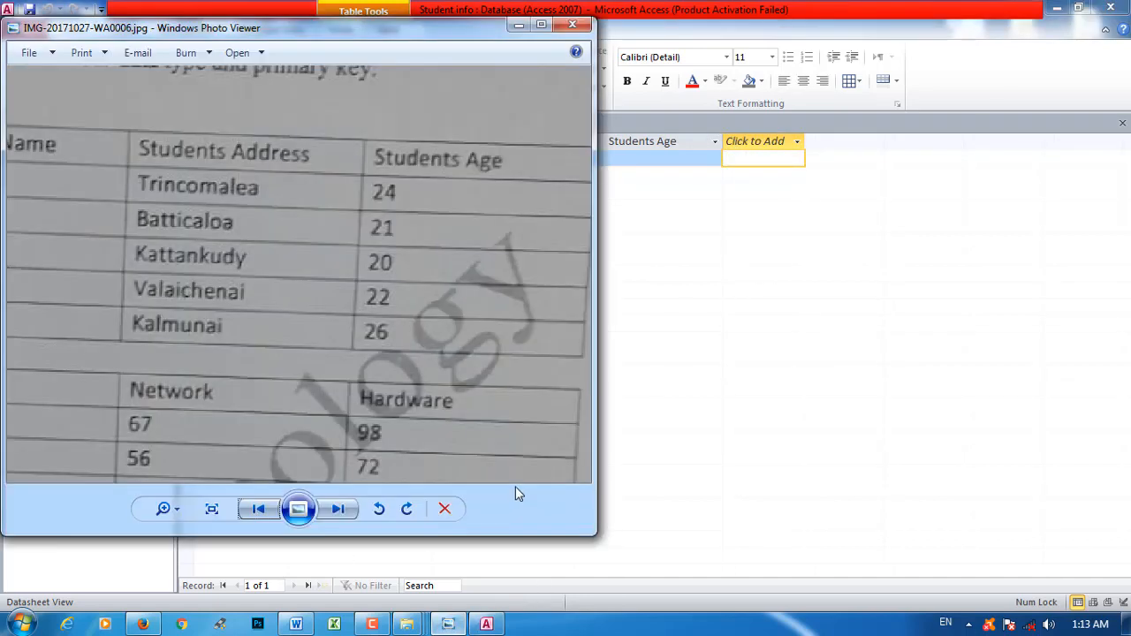
pyautogui.moveTo(189, 224); pyautogui.dragTo(362, 146)
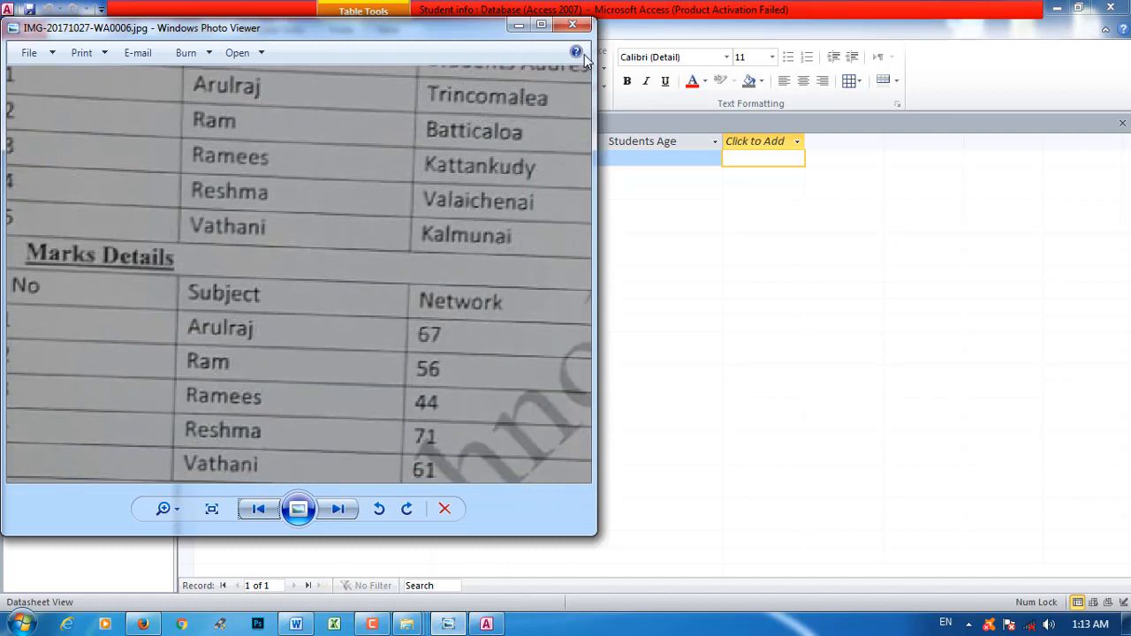
pyautogui.click(541, 24)
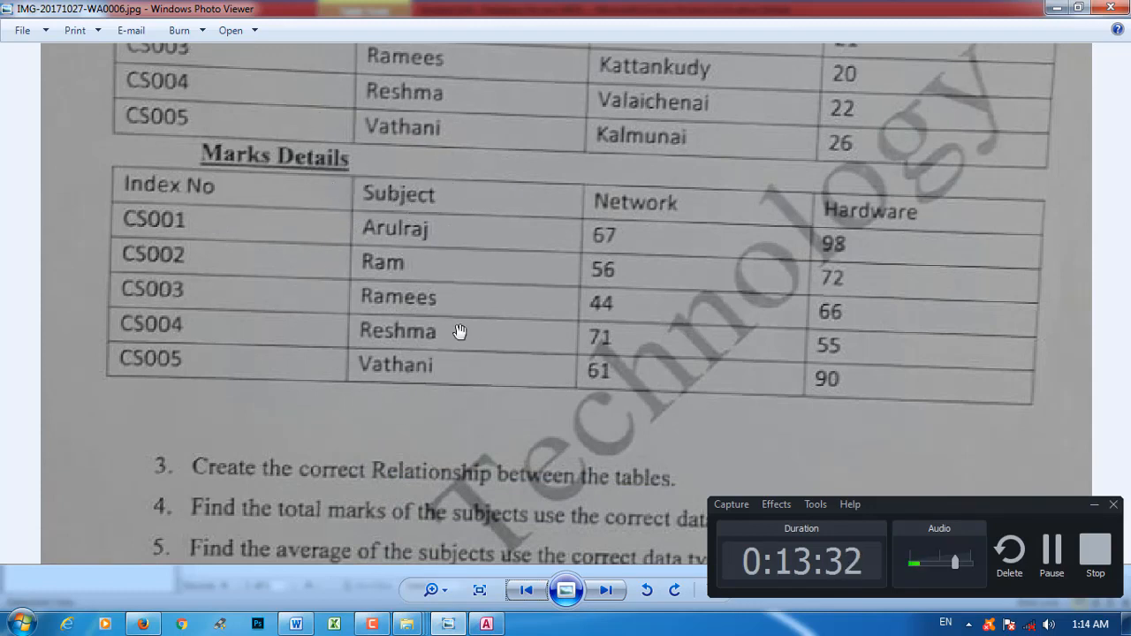
pyautogui.moveTo(397, 356); pyautogui.dragTo(384, 212)
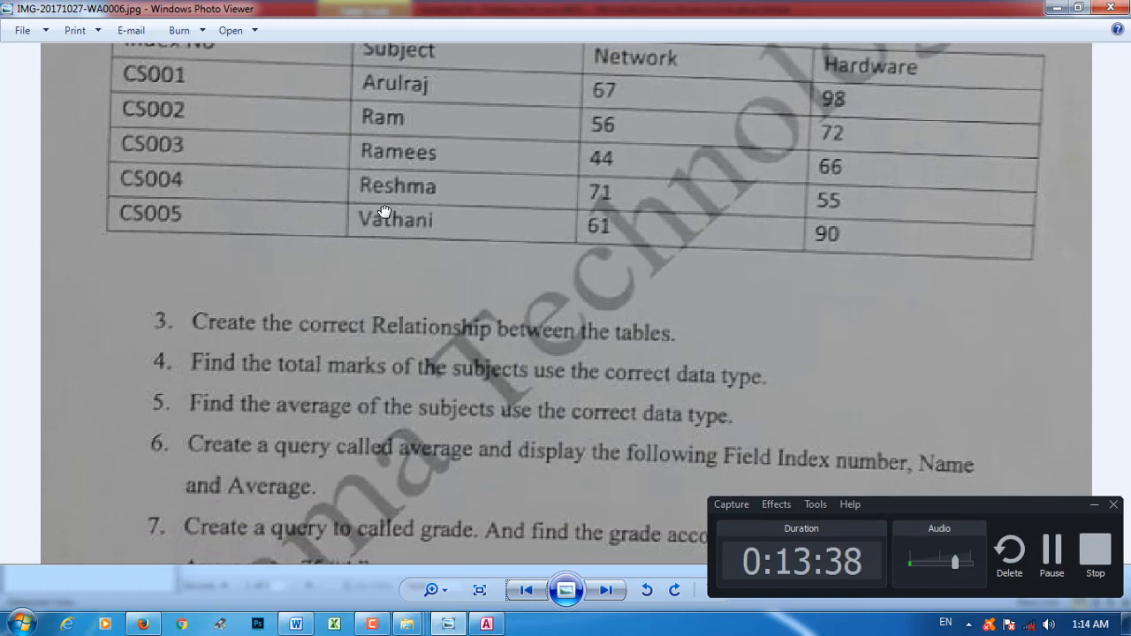
pyautogui.moveTo(384, 212); pyautogui.dragTo(371, 316)
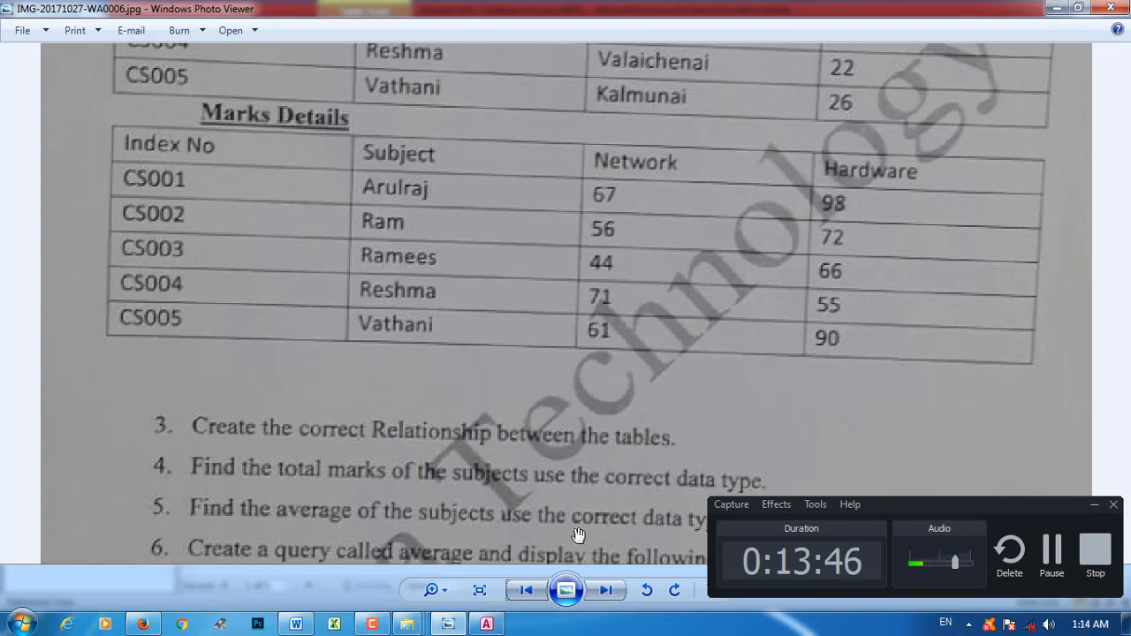
# - Return to Access, start a new table in Design view and add the field IndexNo with data type Text
pyautogui.click(486, 624)
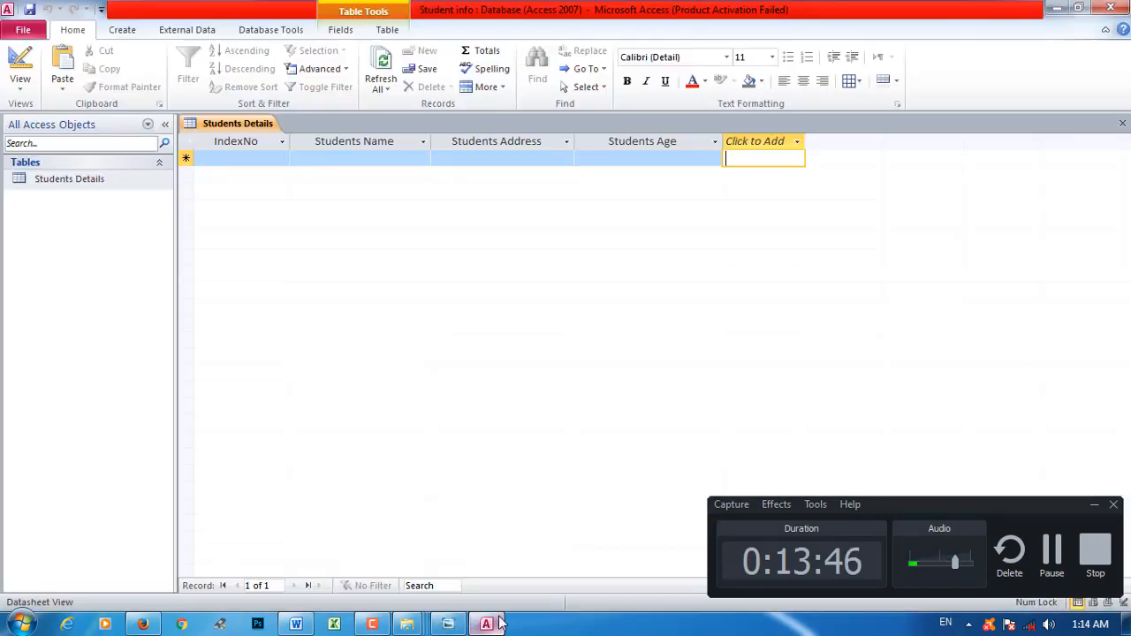
pyautogui.click(129, 31)
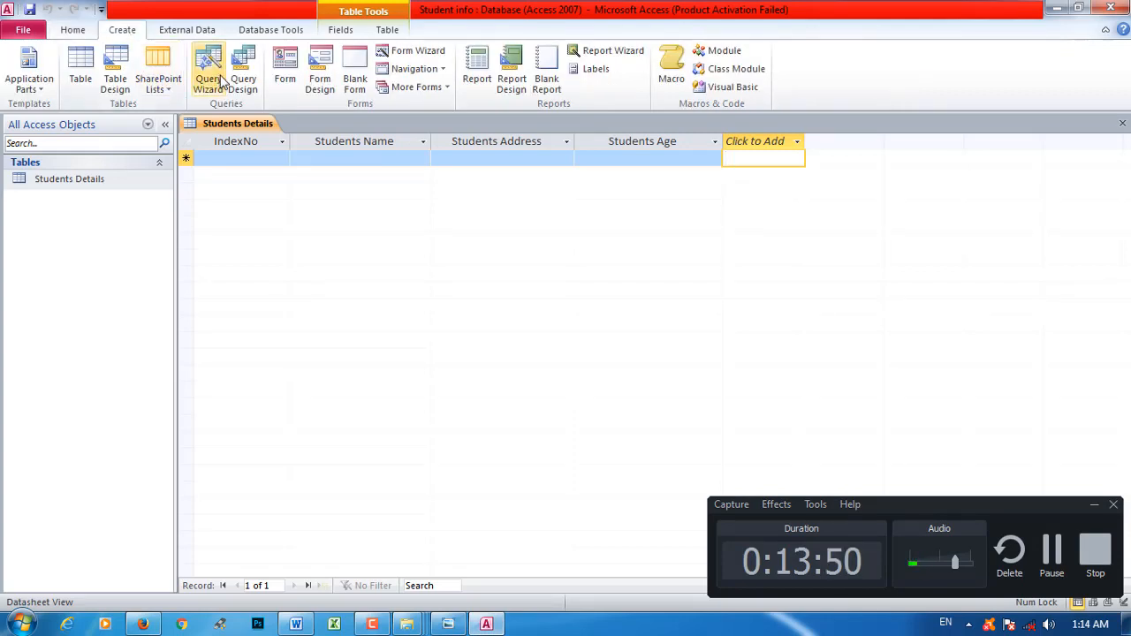
pyautogui.click(115, 80)
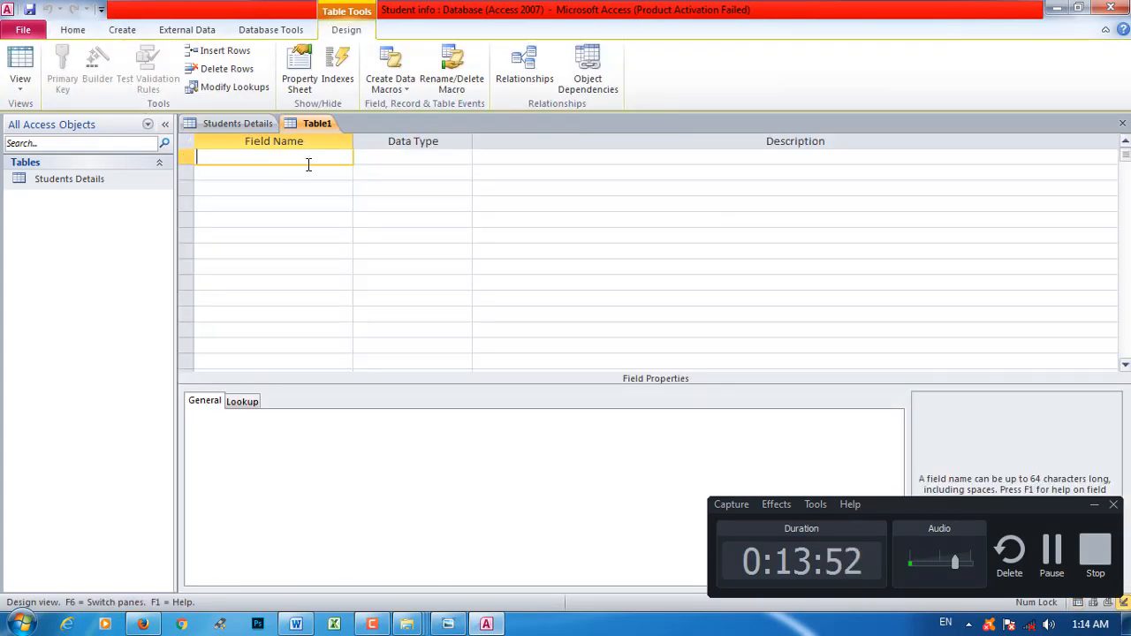
pyautogui.write('IndexNo')
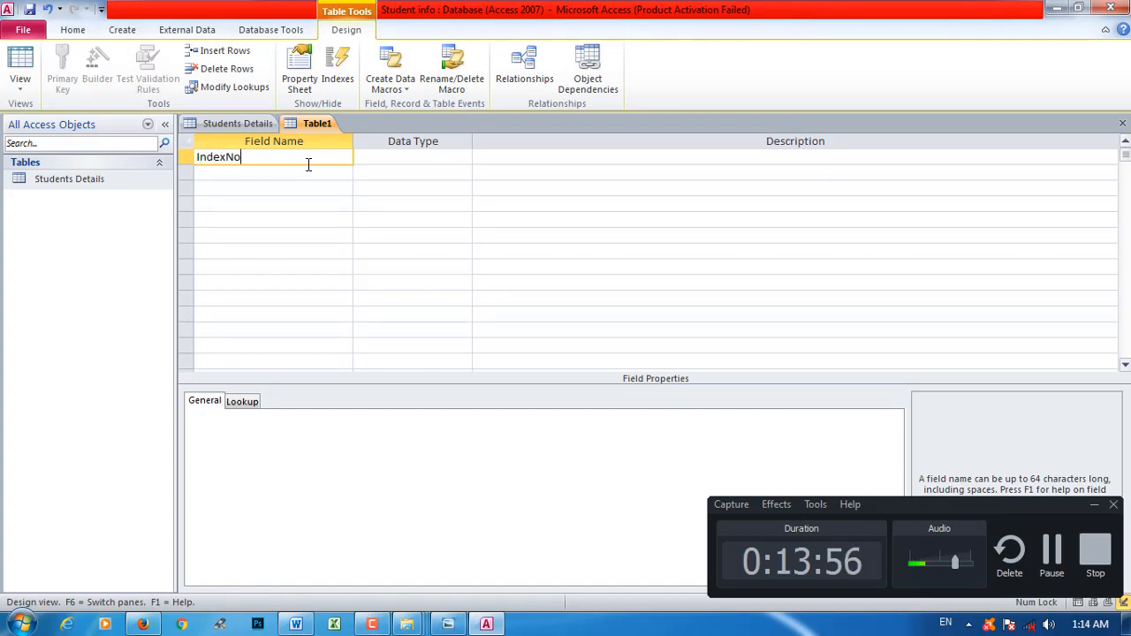
pyautogui.click(399, 162)
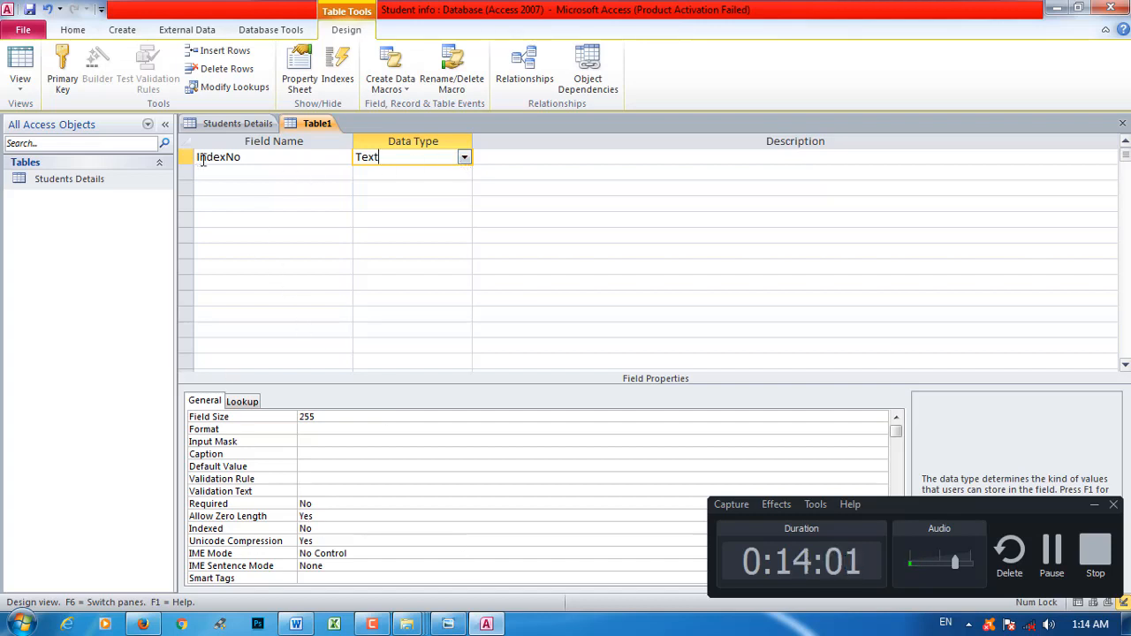
# - Add a second field named Subject with data type Text to the new table
pyautogui.click(247, 175)
pyautogui.write('S')
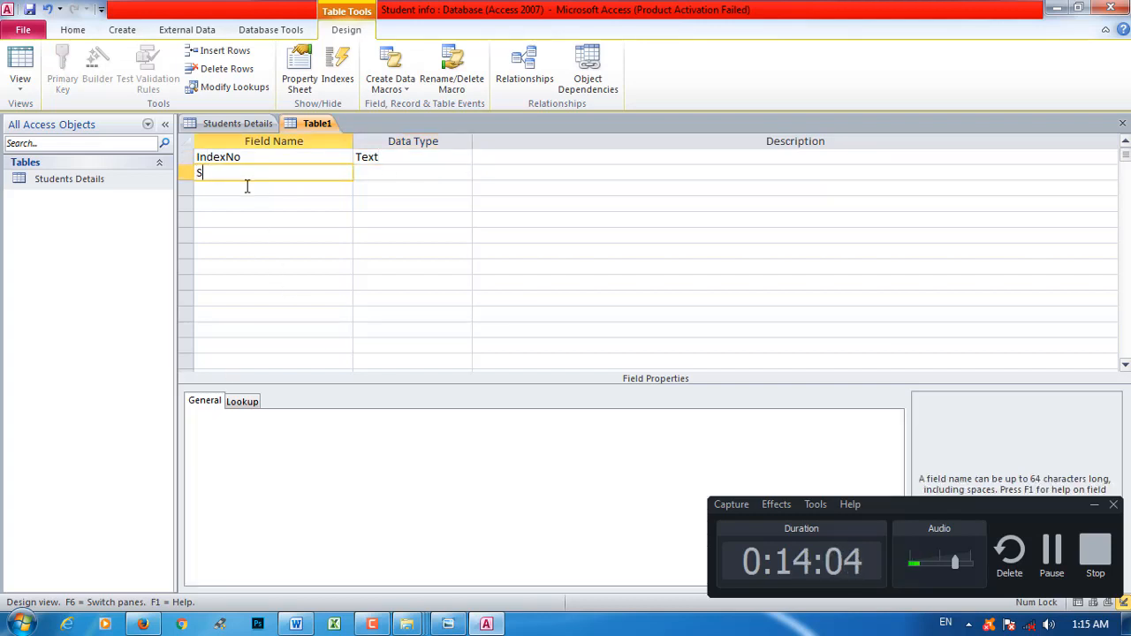
pyautogui.write('ubject')
pyautogui.click(390, 173)
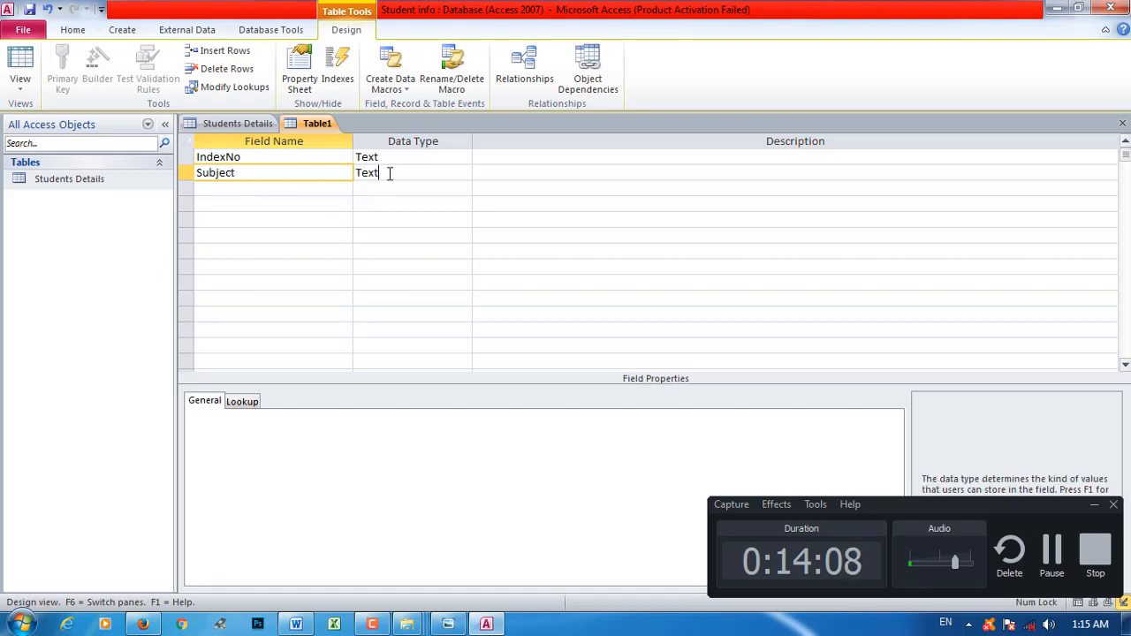
# - Check the next field on the assessment paper in Windows Photo Viewer, then add the Network field in Access with data type Number
pyautogui.click(276, 191)
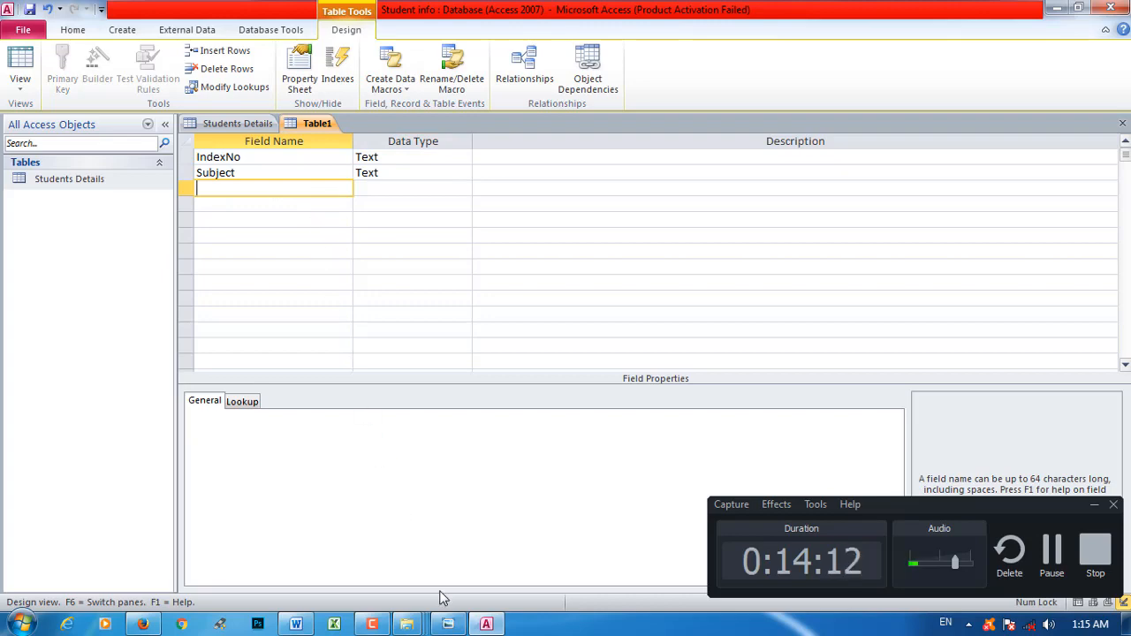
pyautogui.click(448, 623)
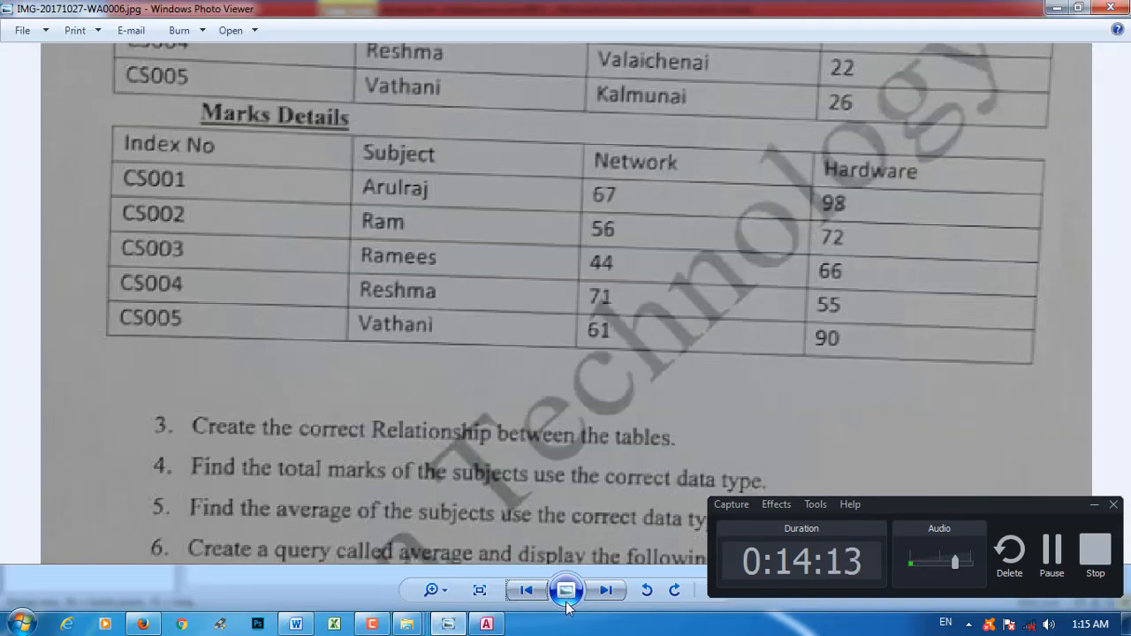
pyautogui.click(486, 624)
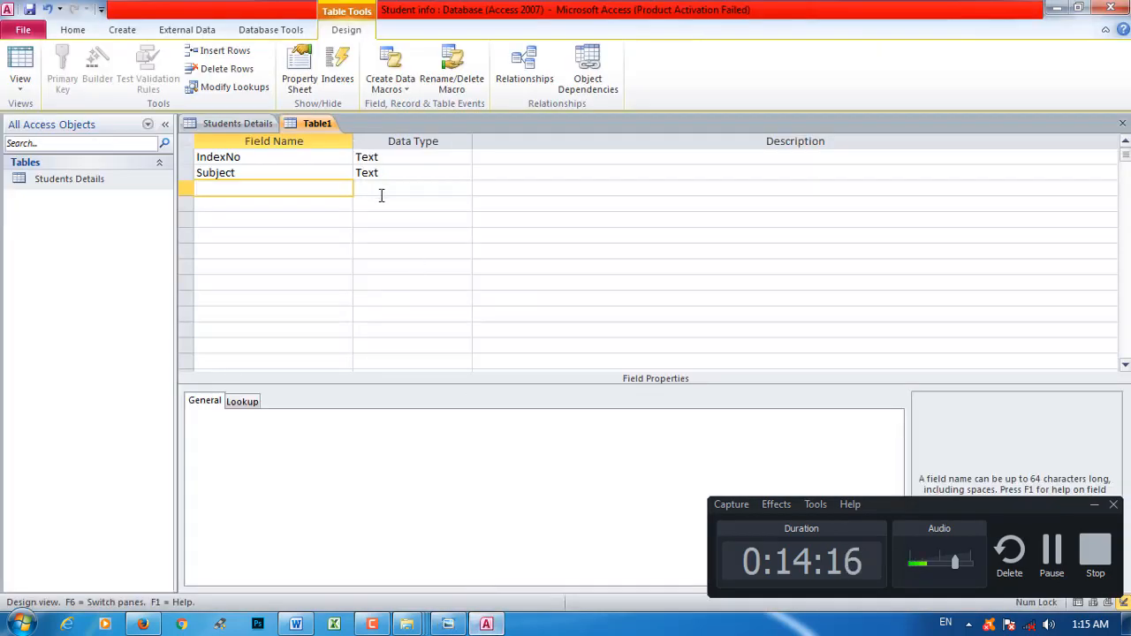
pyautogui.write('Network')
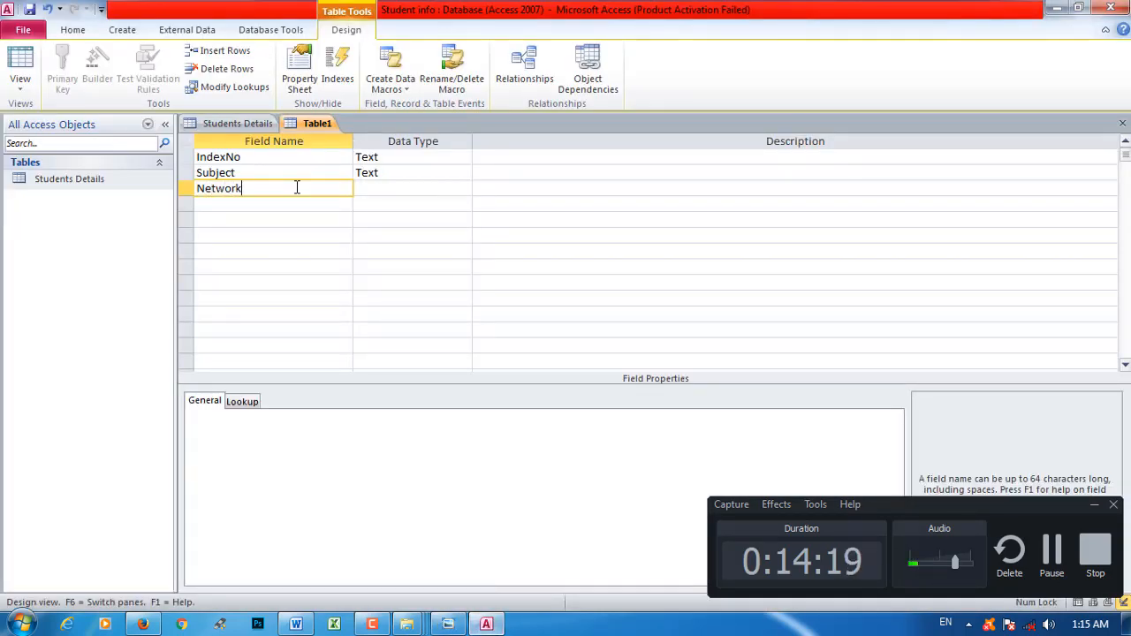
pyautogui.press('Tab')
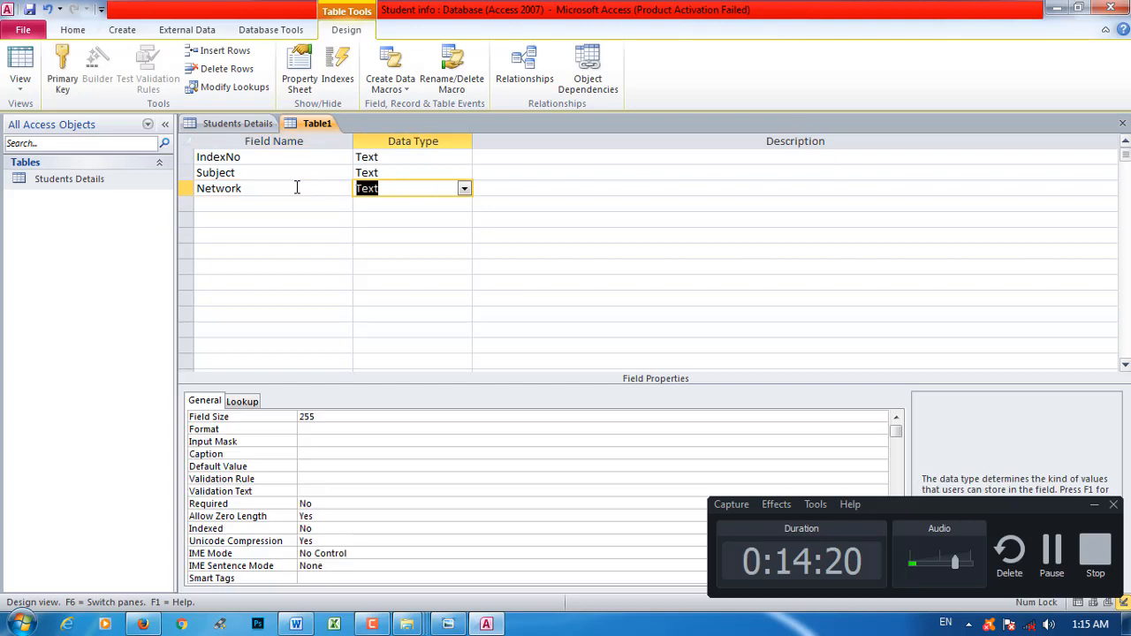
pyautogui.click(464, 189)
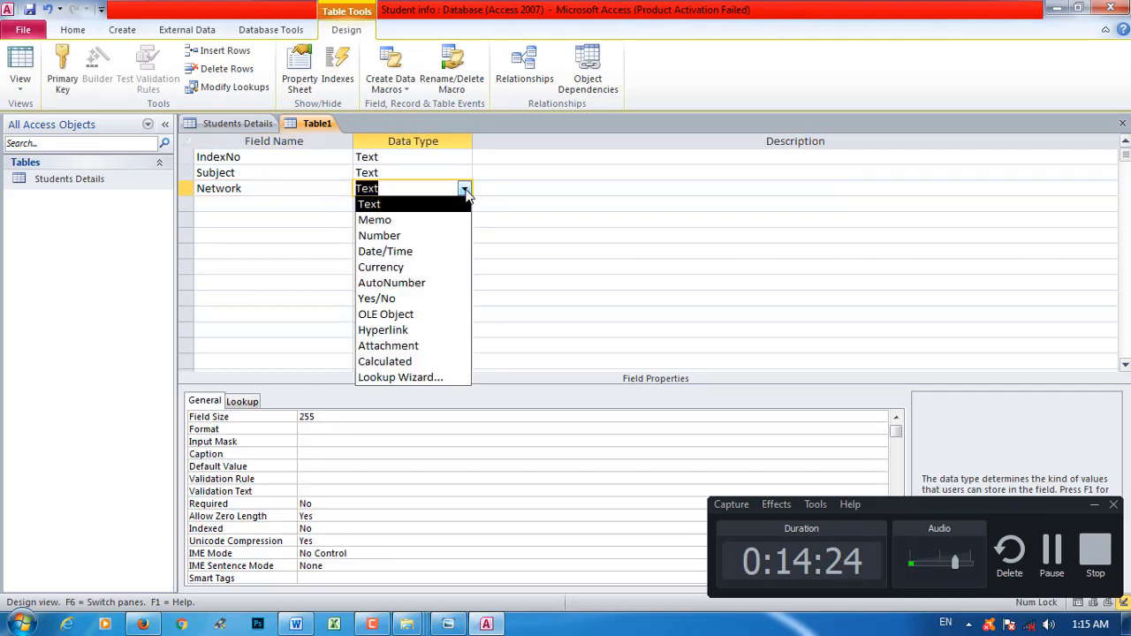
pyautogui.click(416, 235)
# - Add the fourth field, Hardware, with data type Number
pyautogui.click(276, 202)
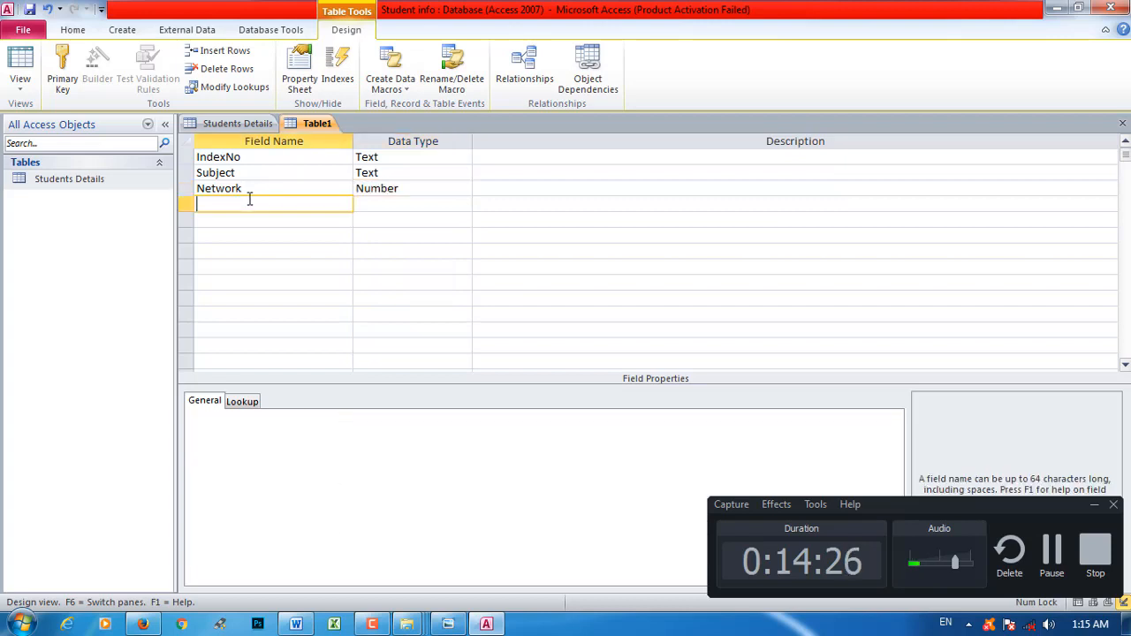
pyautogui.write('Hard')
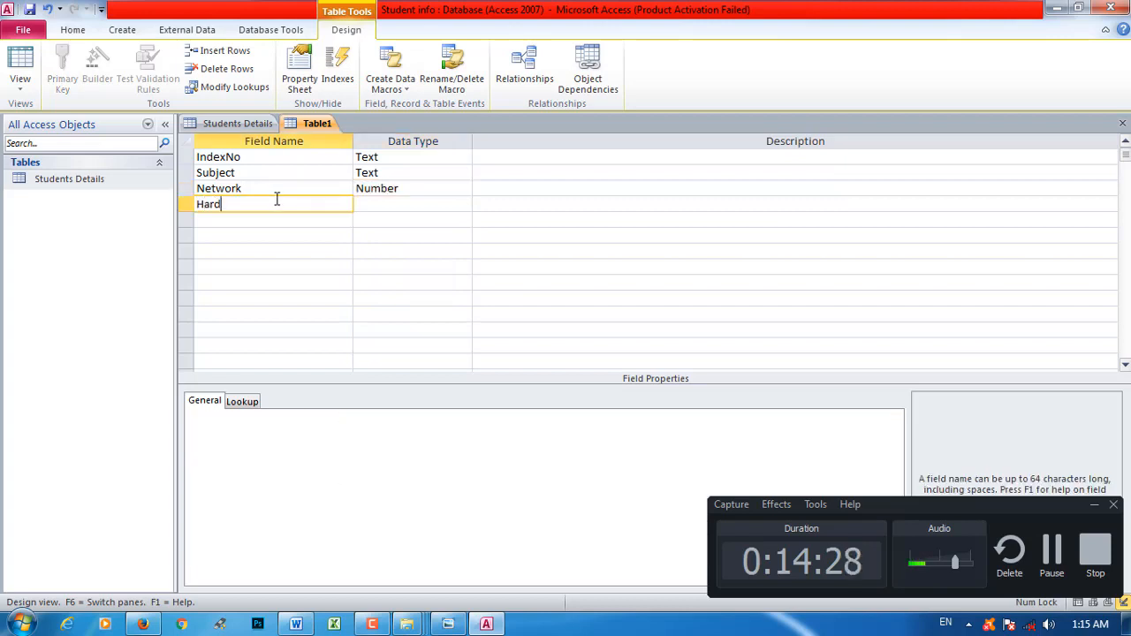
pyautogui.write('ware')
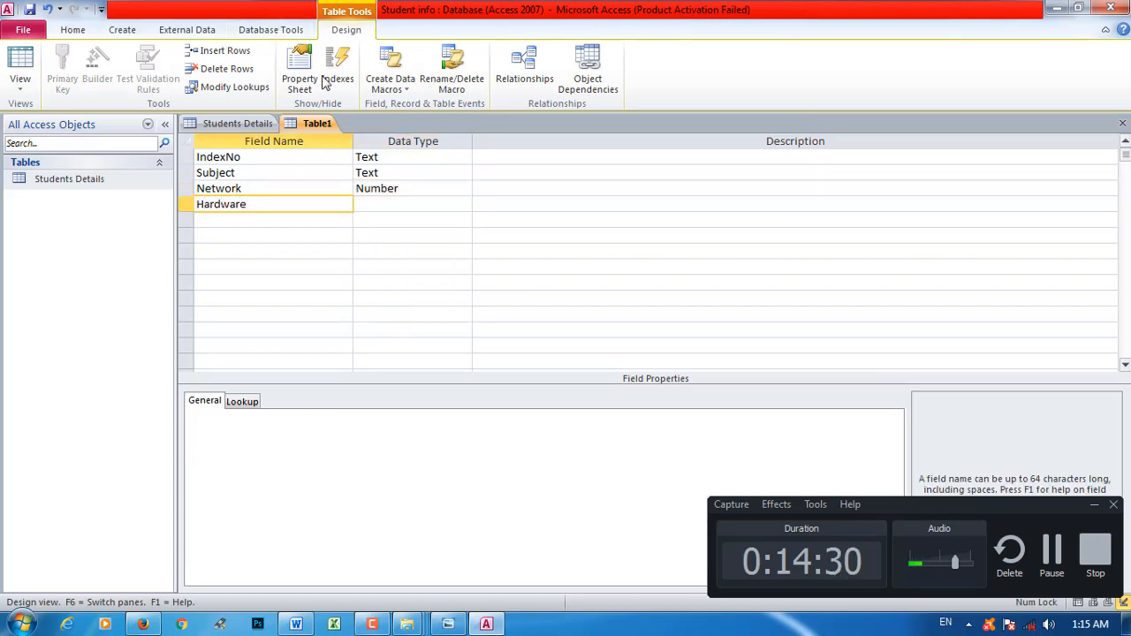
pyautogui.click(412, 206)
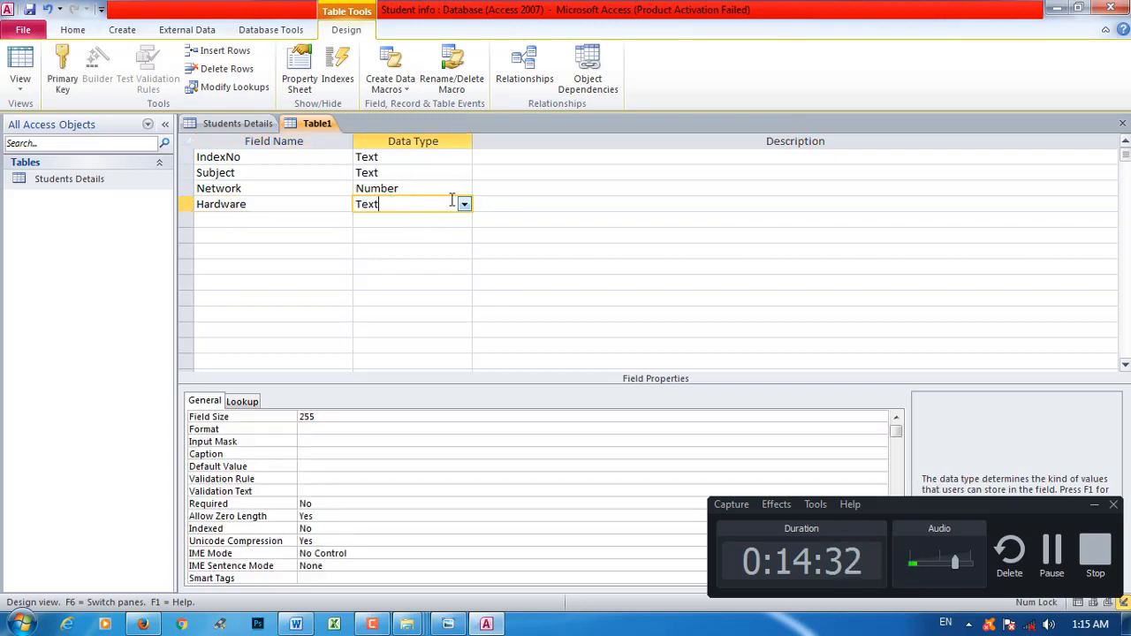
pyautogui.click(464, 204)
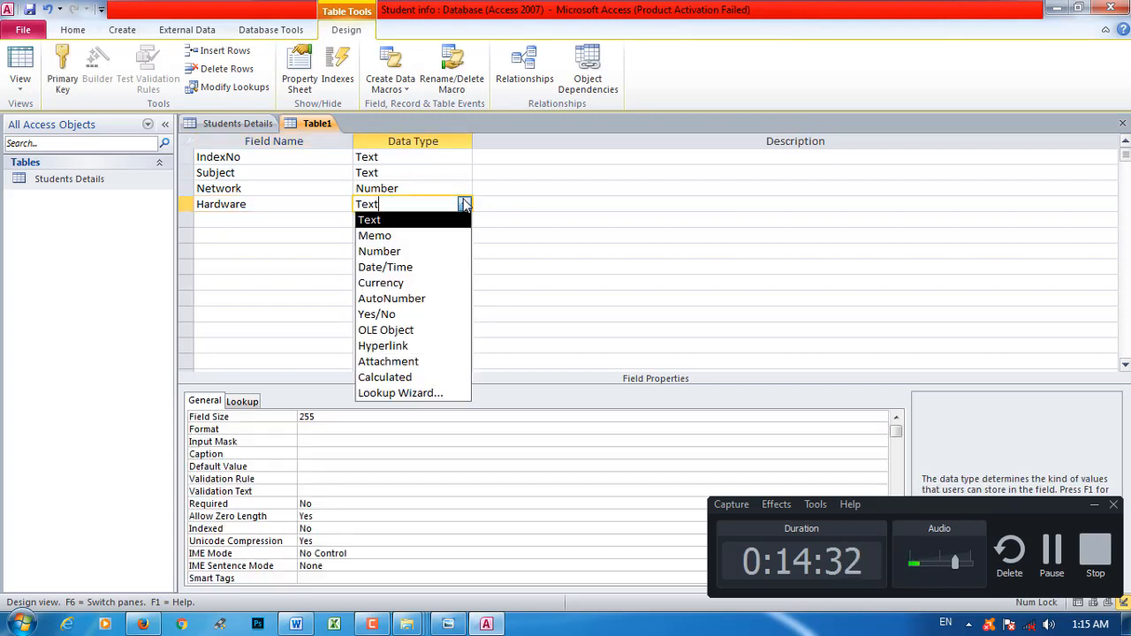
pyautogui.click(422, 251)
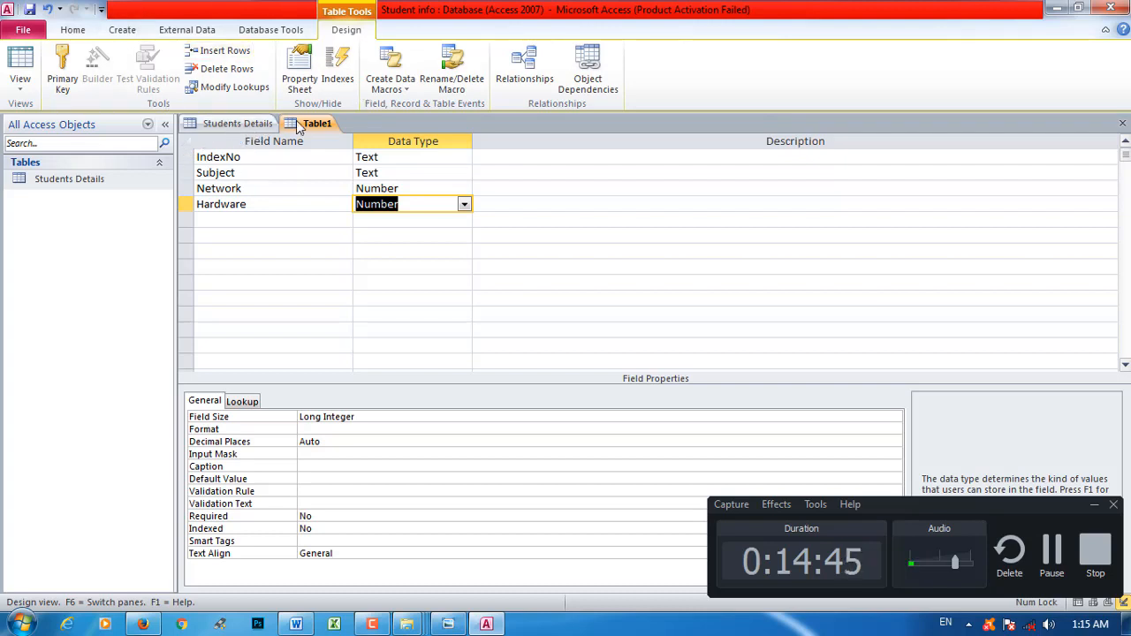
# - Save the new table under the name Course Details and decline creating a primary key
pyautogui.click(230, 122)
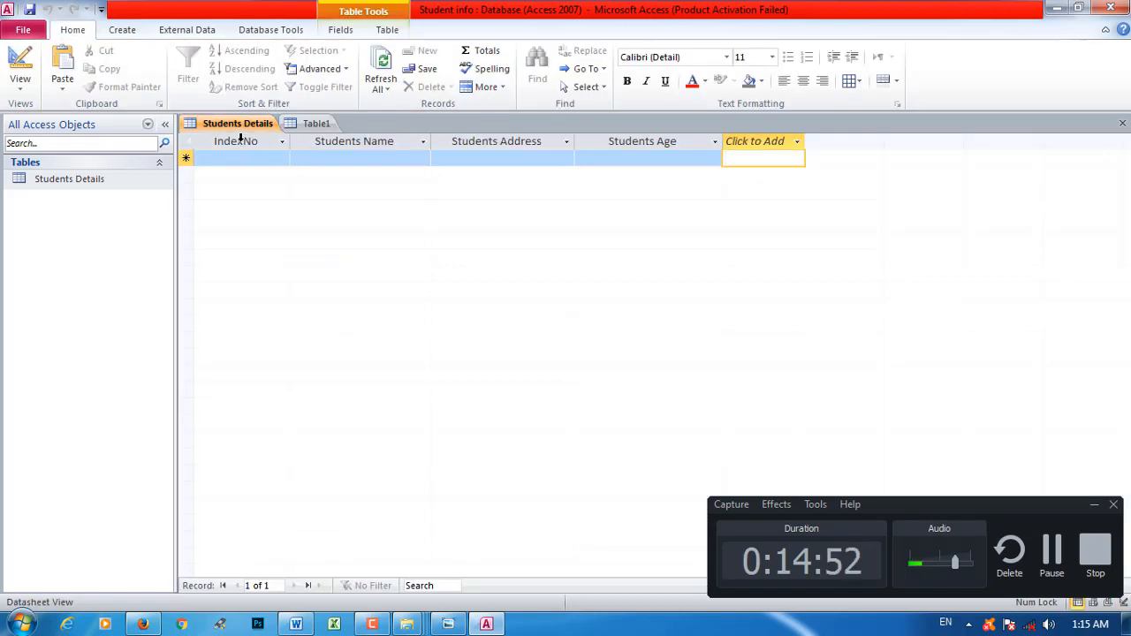
pyautogui.click(300, 123)
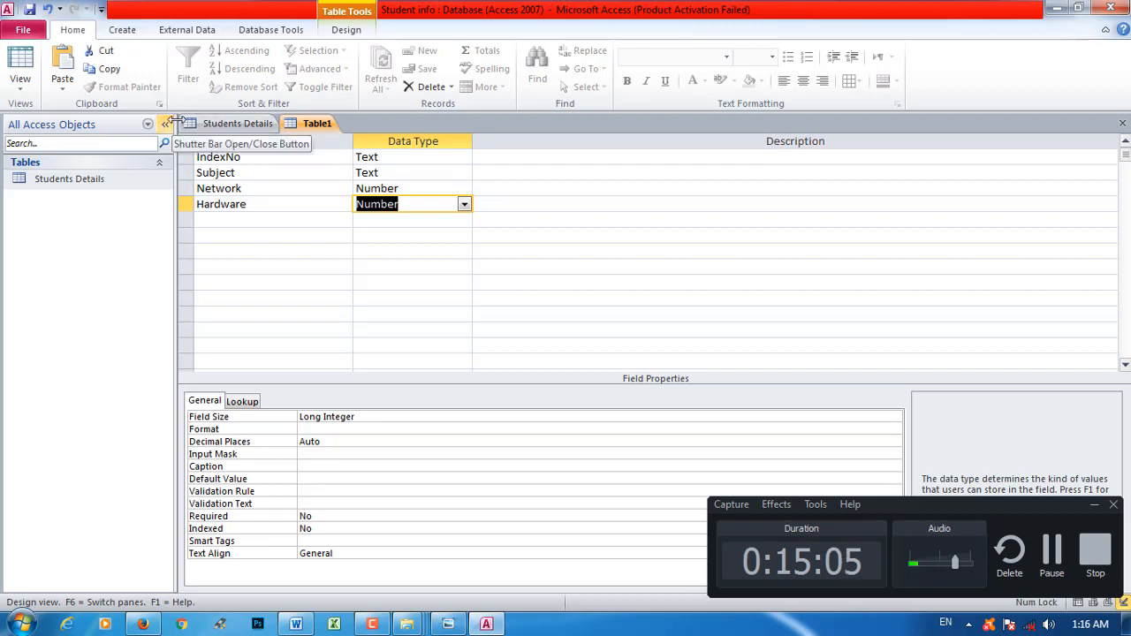
pyautogui.rightClick(308, 123)
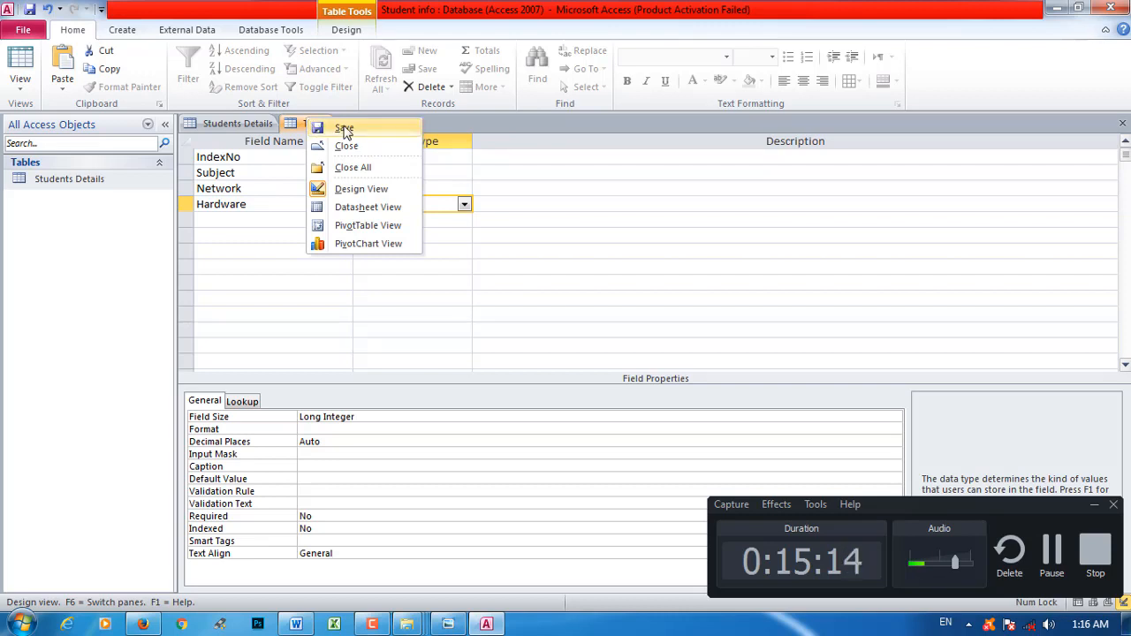
pyautogui.click(344, 128)
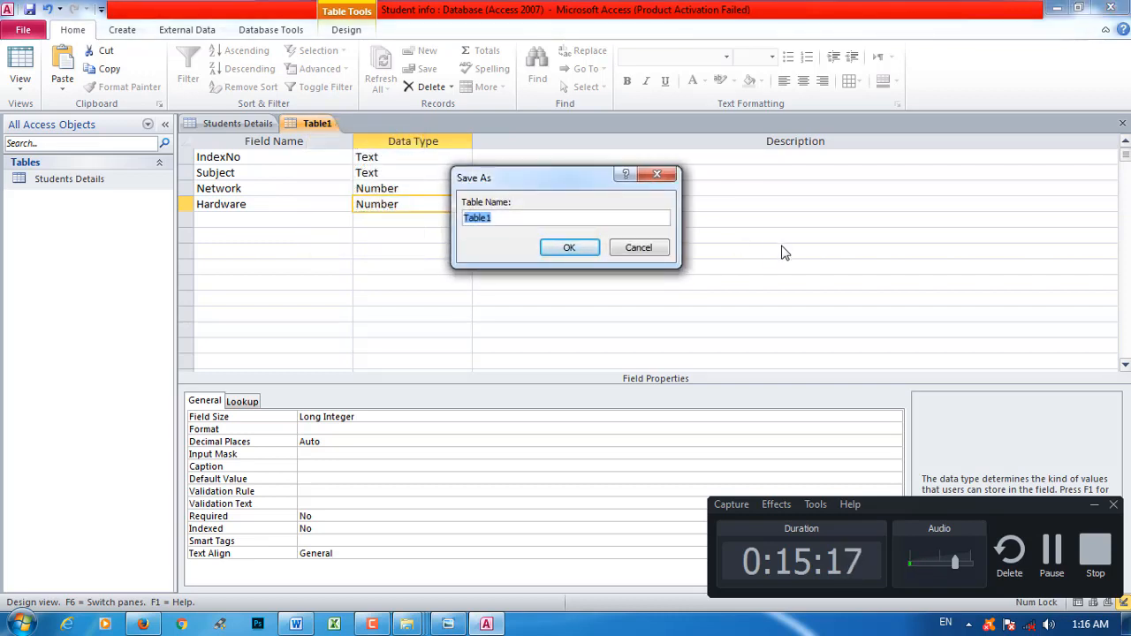
pyautogui.write('Co')
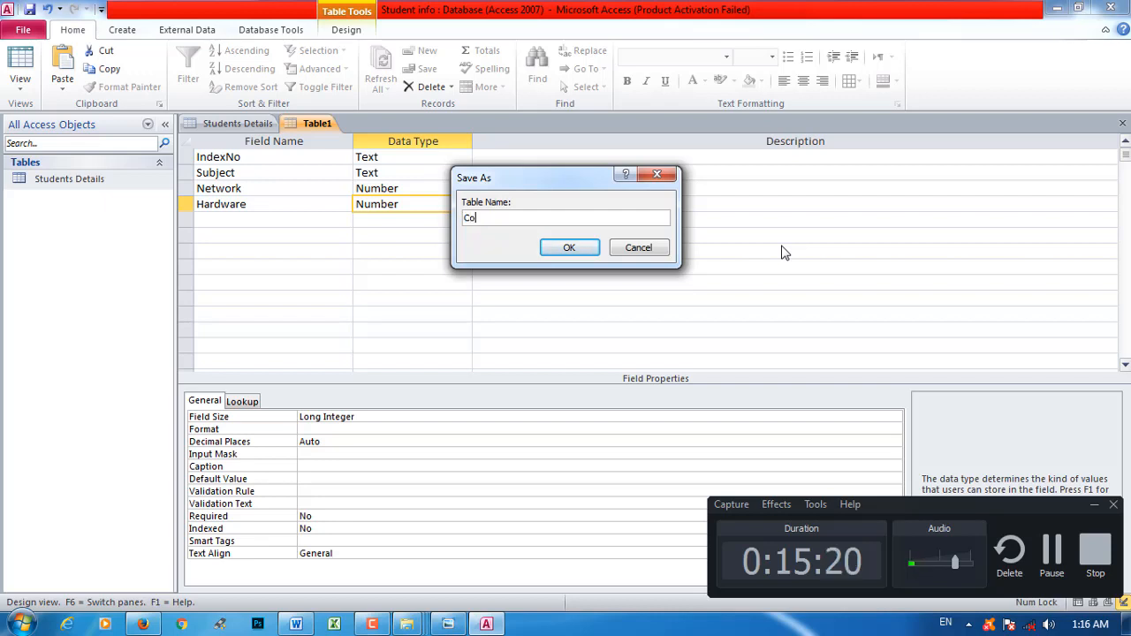
pyautogui.write('urse Details')
pyautogui.click(575, 251)
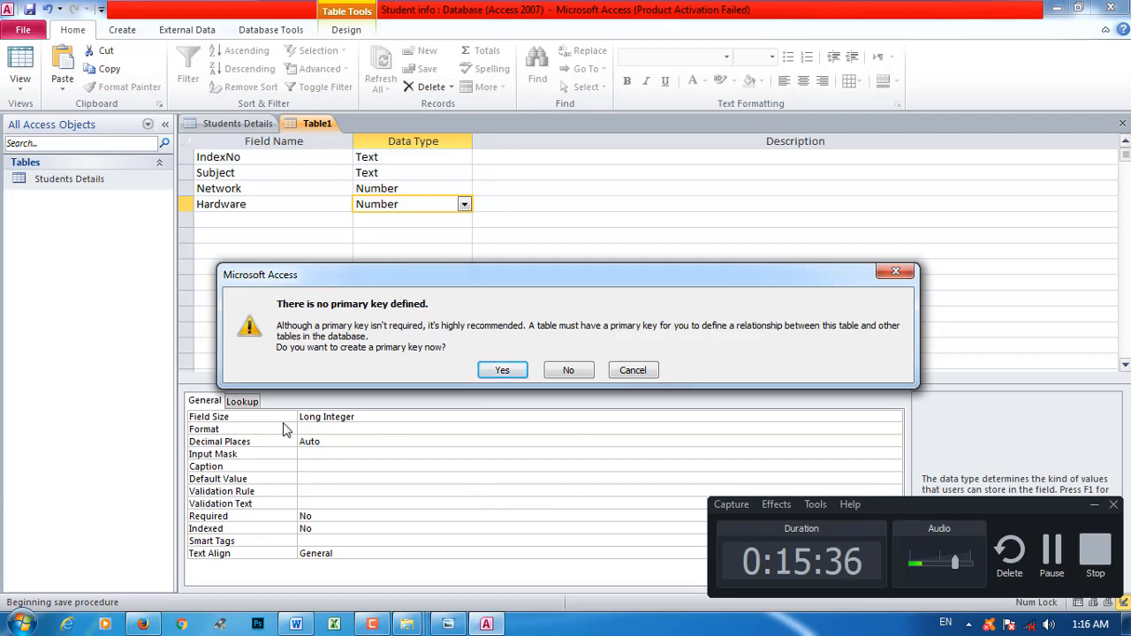
pyautogui.click(1112, 505)
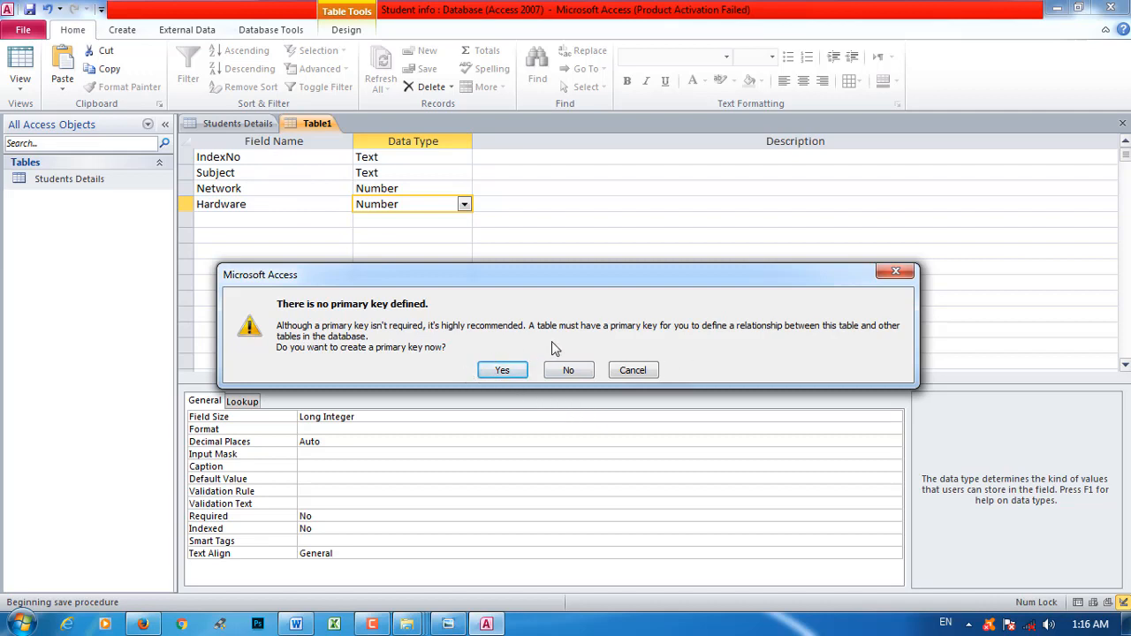
pyautogui.click(568, 370)
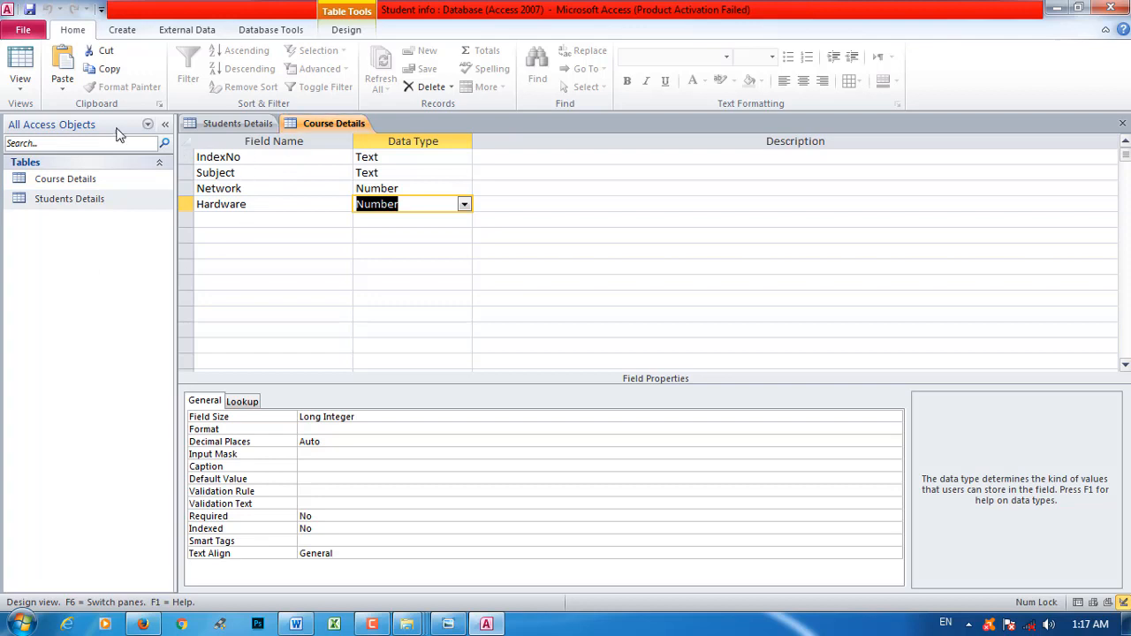
# - Close all open tables and save the layout changes to the Students Details table
pyautogui.rightClick(329, 126)
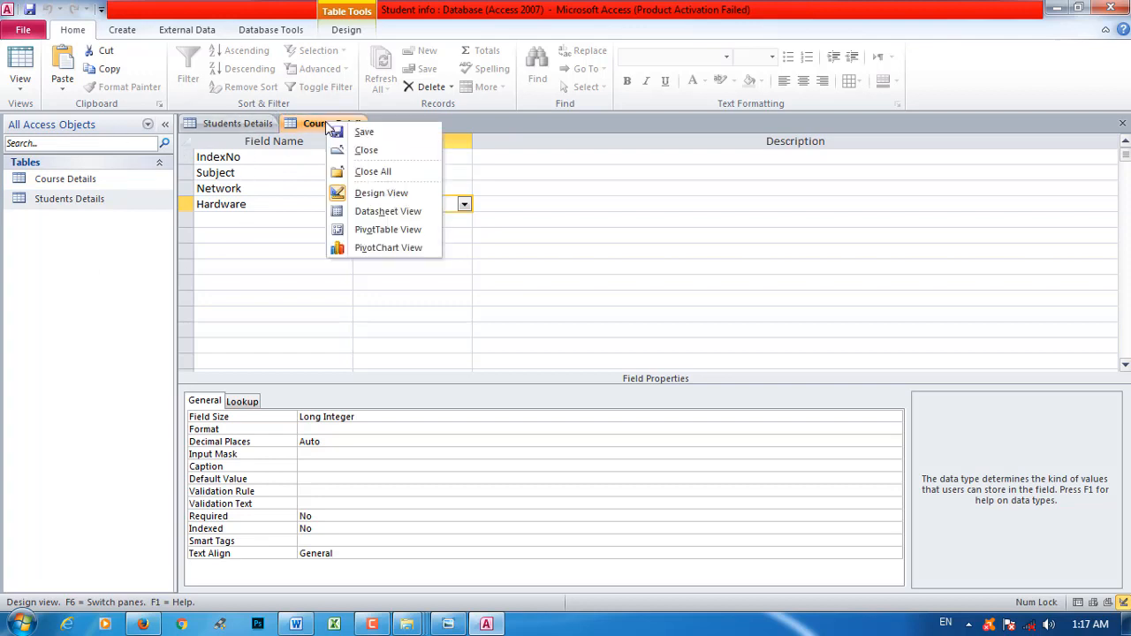
pyautogui.click(359, 171)
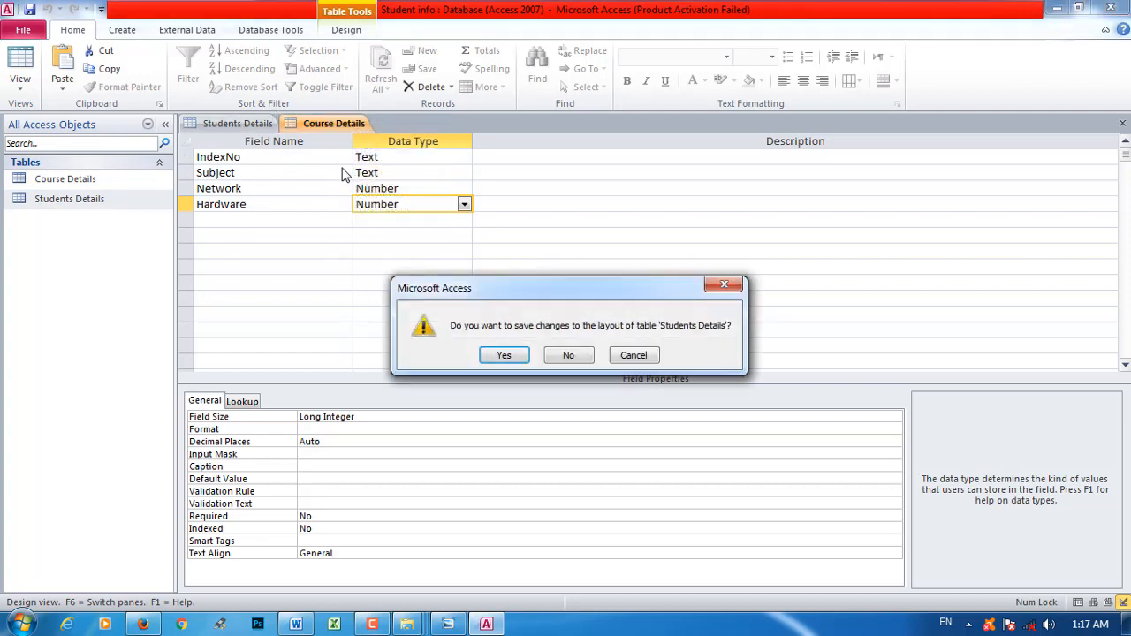
pyautogui.click(500, 355)
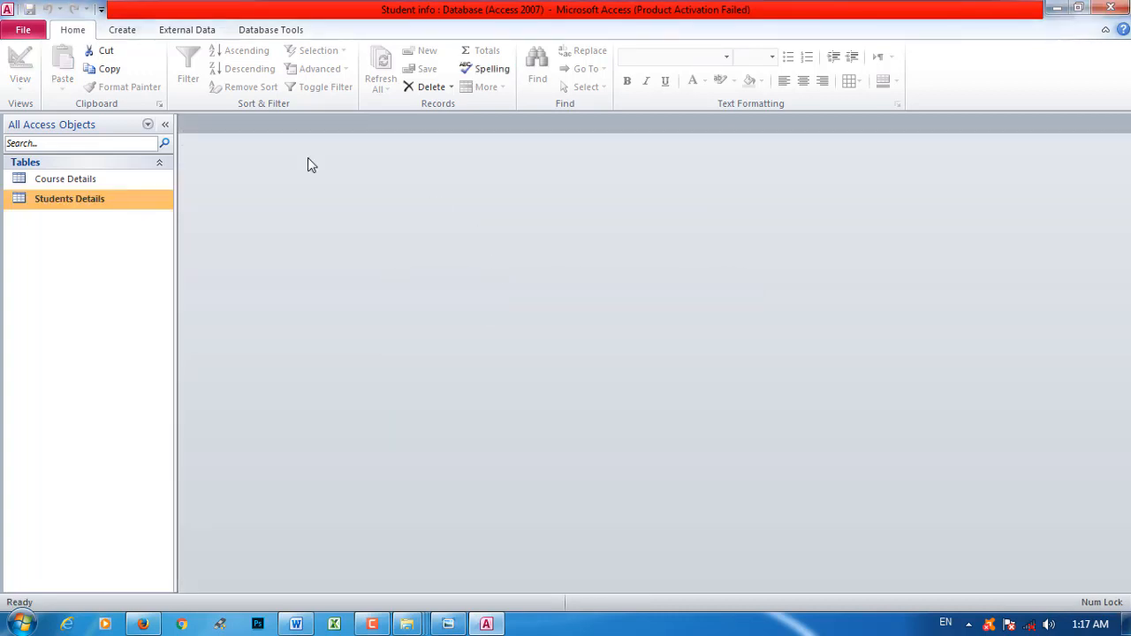
# - Open the Course Details and Students Details tables in Datasheet view, with Course Details in front
pyautogui.click(68, 182)
pyautogui.doubleClick(68, 182)
pyautogui.doubleClick(76, 205)
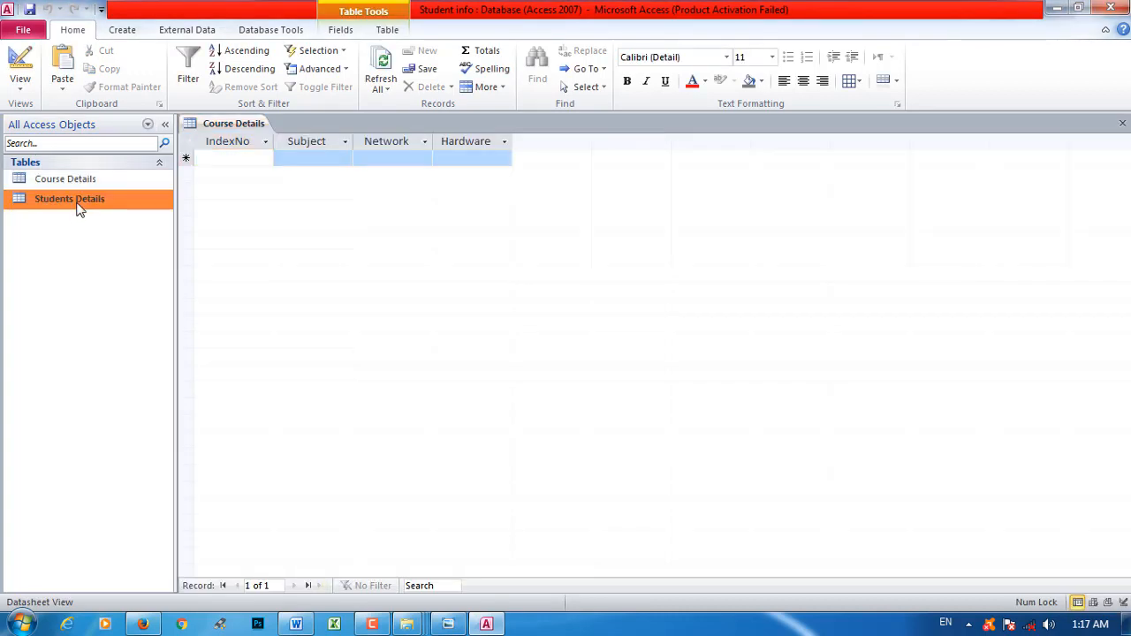
pyautogui.doubleClick(115, 179)
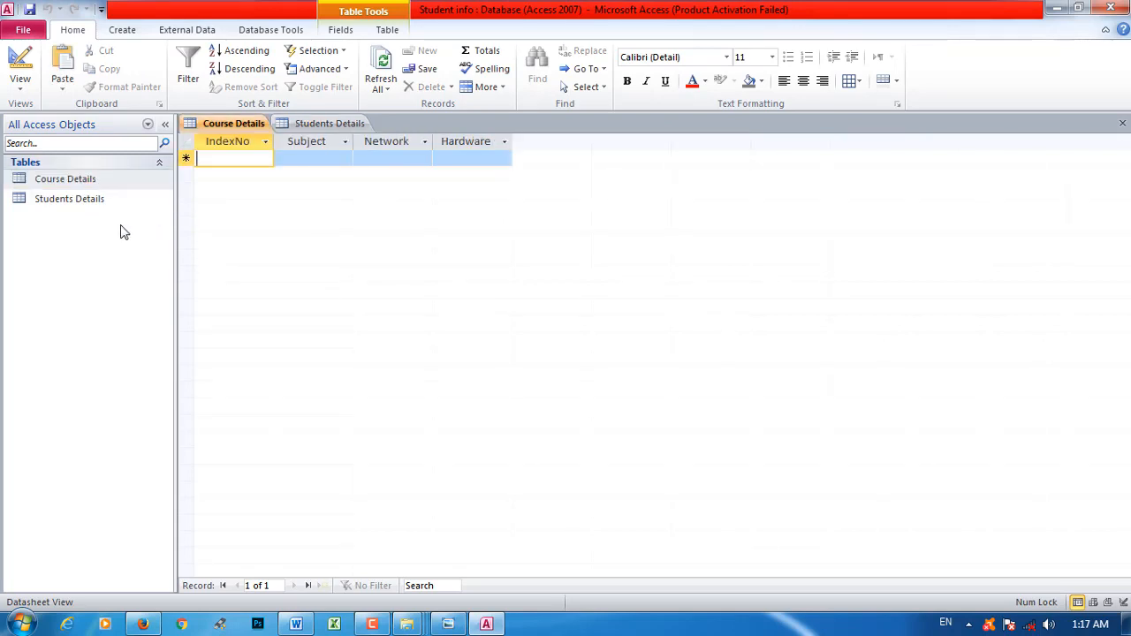
pyautogui.click(93, 176)
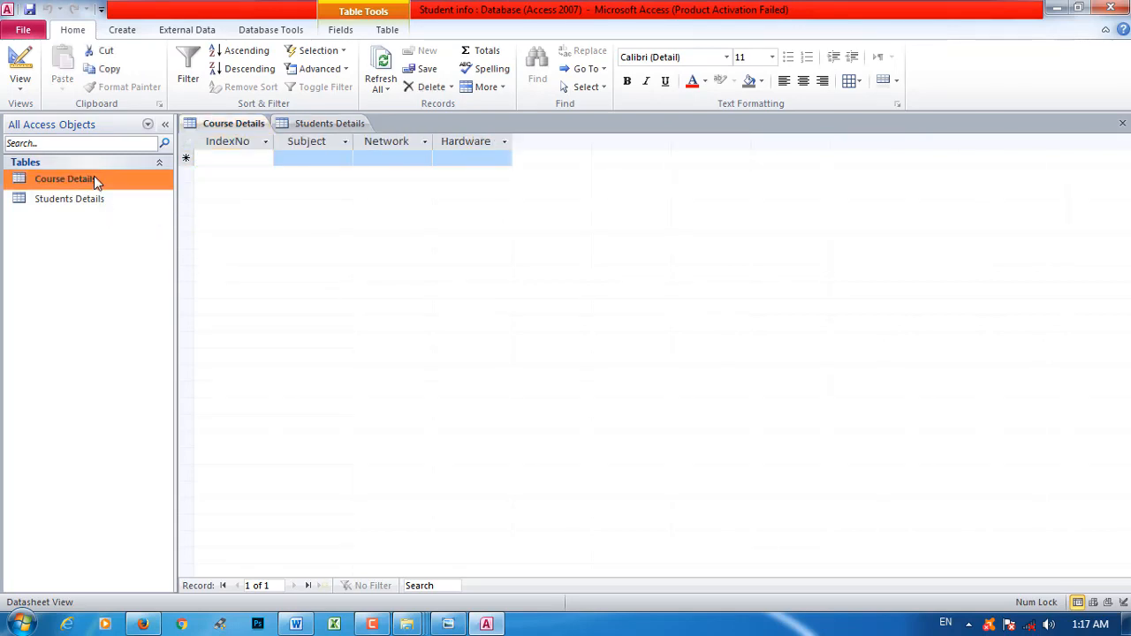
# - Place the assessment paper in Windows Photo Viewer beside a restored Access window, with the paper's Students Details table in view
pyautogui.click(459, 622)
pyautogui.click(1076, 10)
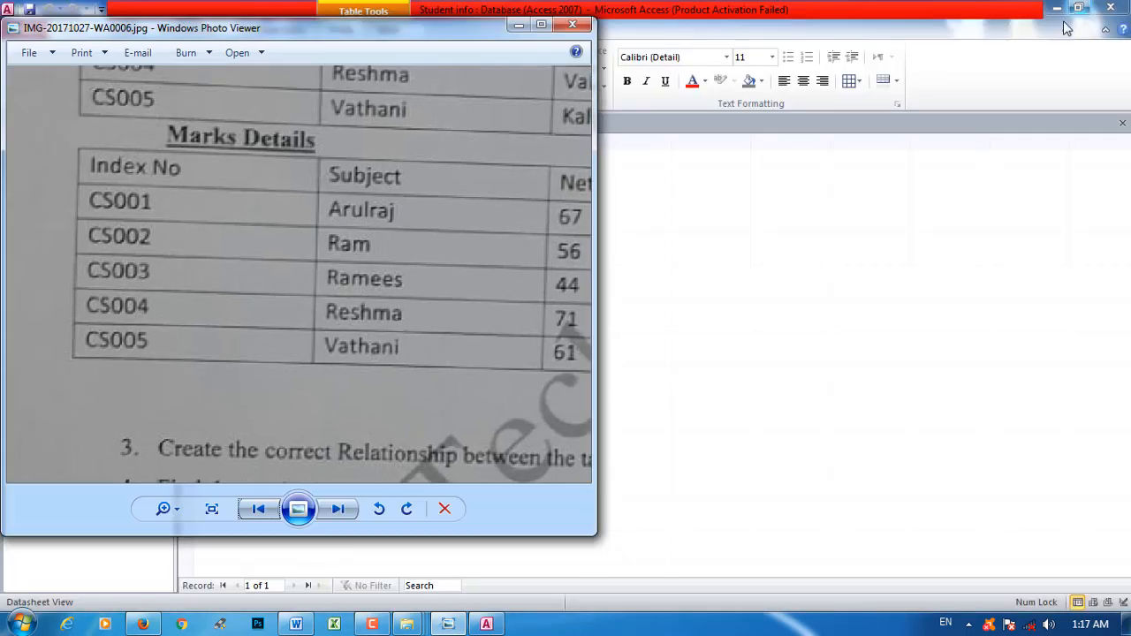
pyautogui.click(750, 226)
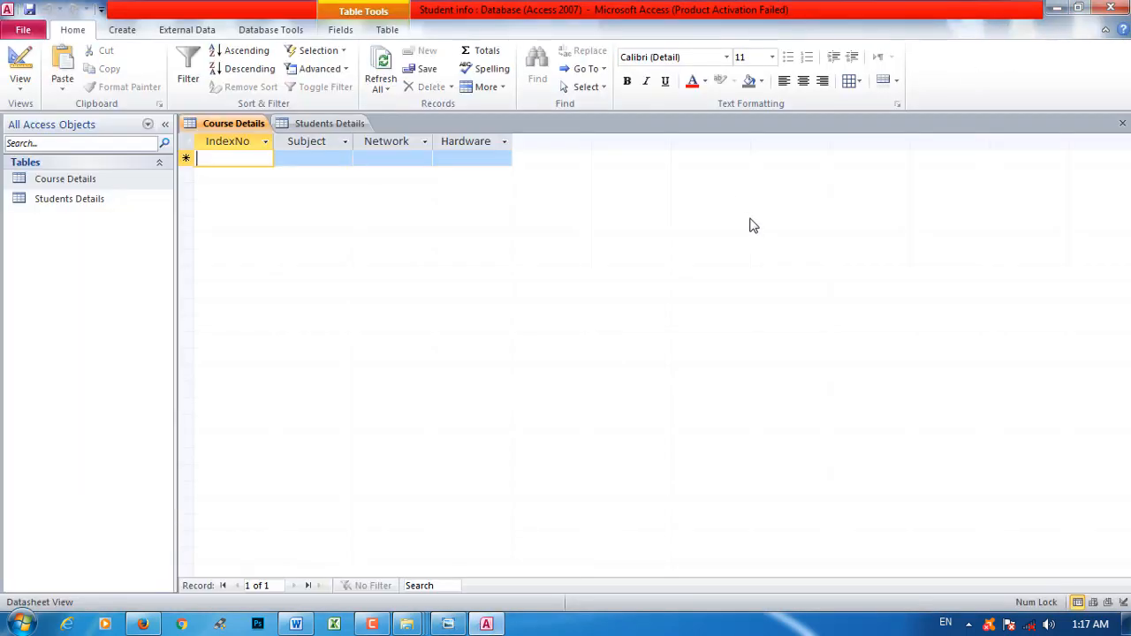
pyautogui.click(1076, 8)
pyautogui.moveTo(470, 77); pyautogui.dragTo(809, 74)
pyautogui.moveTo(353, 184); pyautogui.dragTo(293, 327)
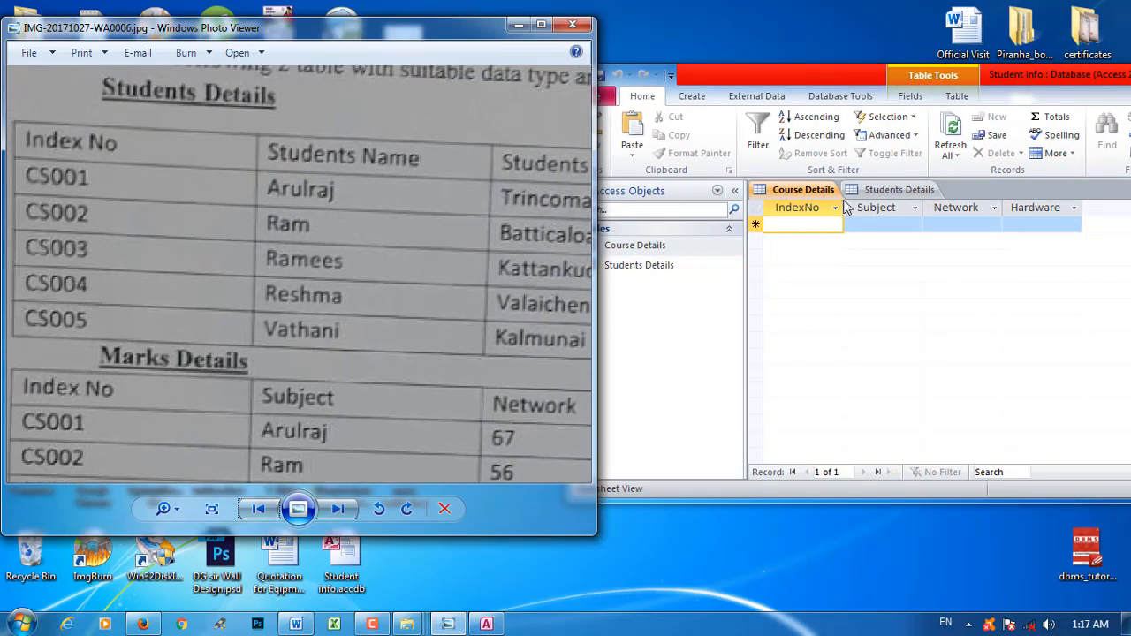
# - Enter the first student's index number, name and address in the Students Details table in Access
pyautogui.click(892, 189)
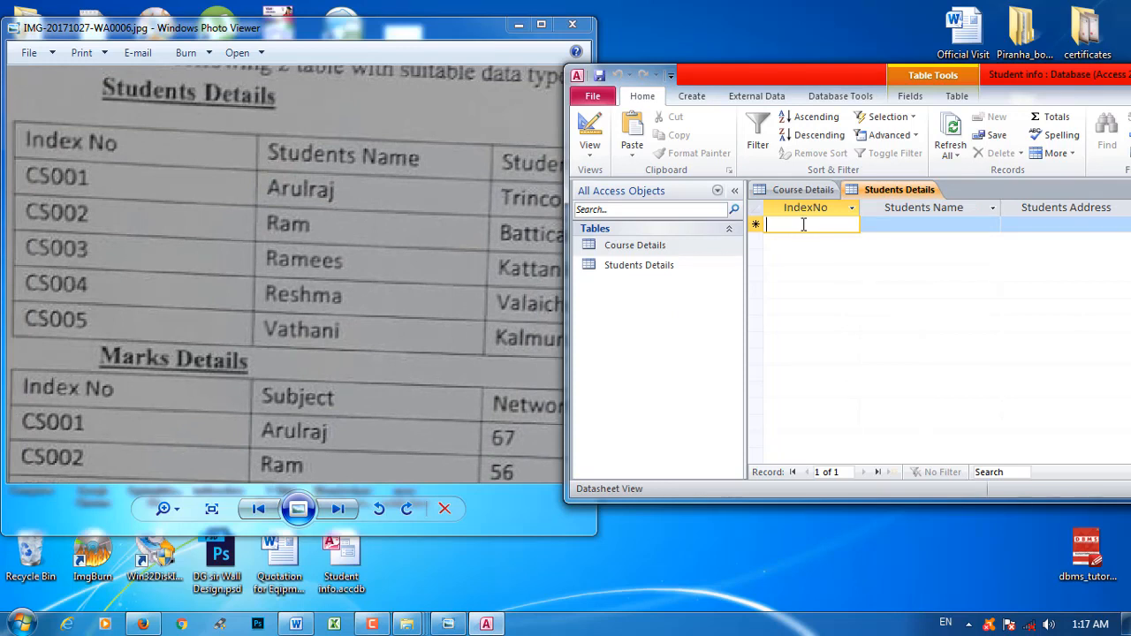
pyautogui.write('CS')
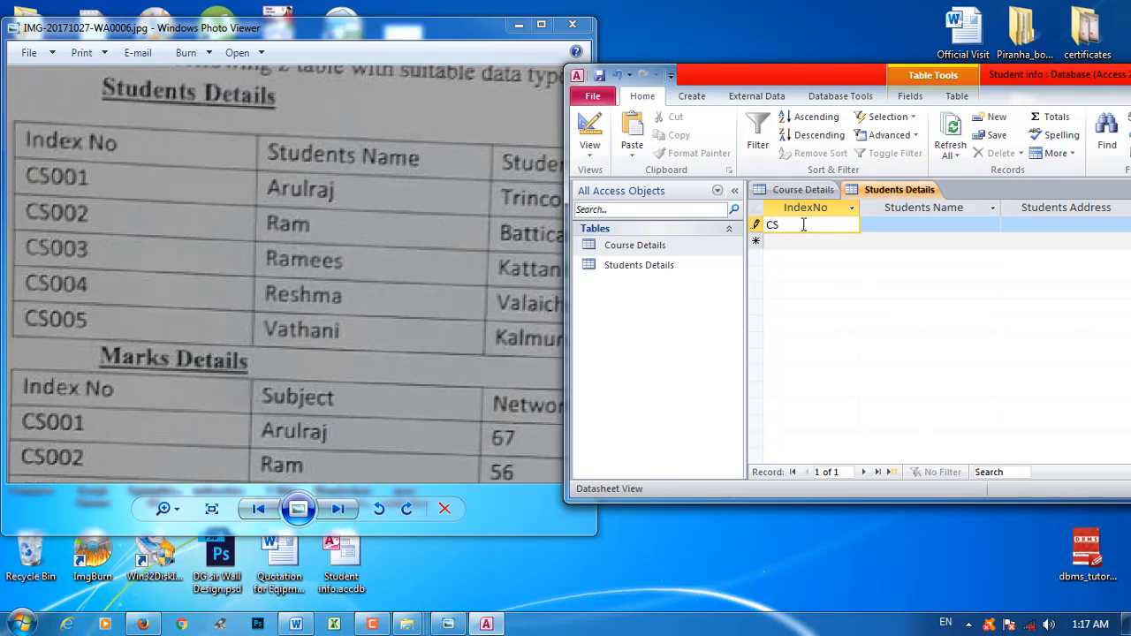
pyautogui.write('001')
pyautogui.press('Tab')
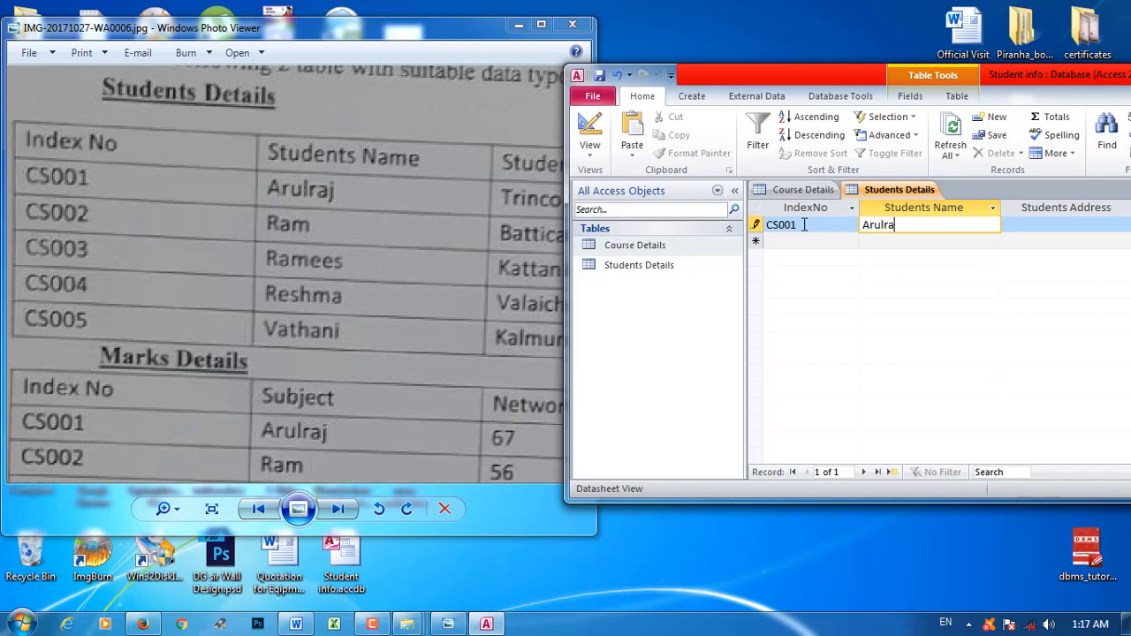
pyautogui.press('Tab')
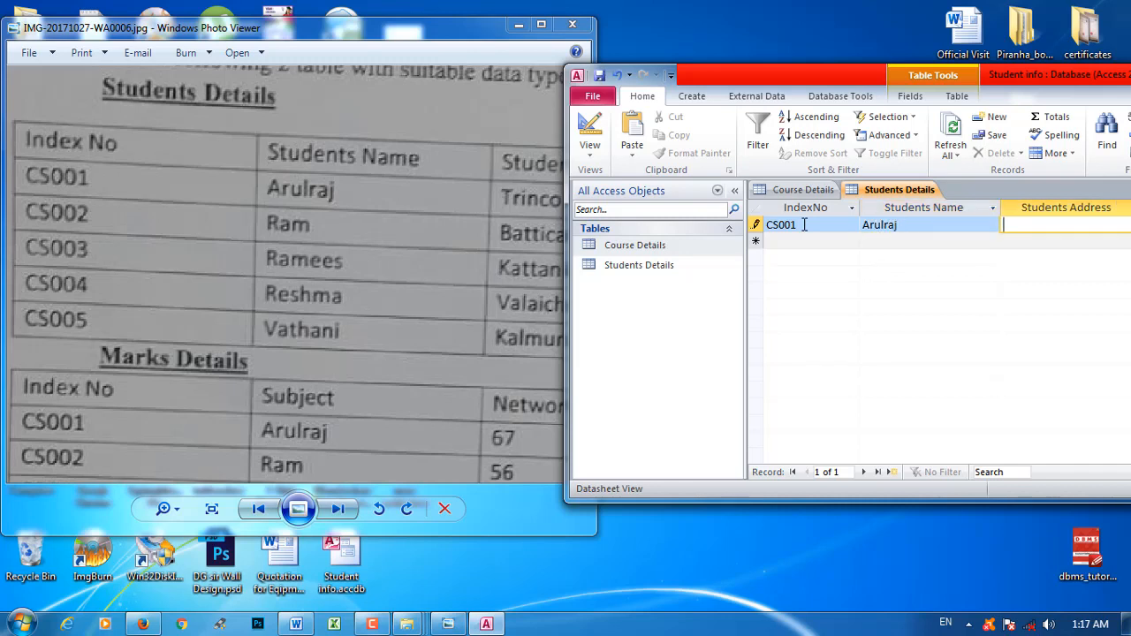
pyautogui.write('Trinco')
pyautogui.press('Tab')
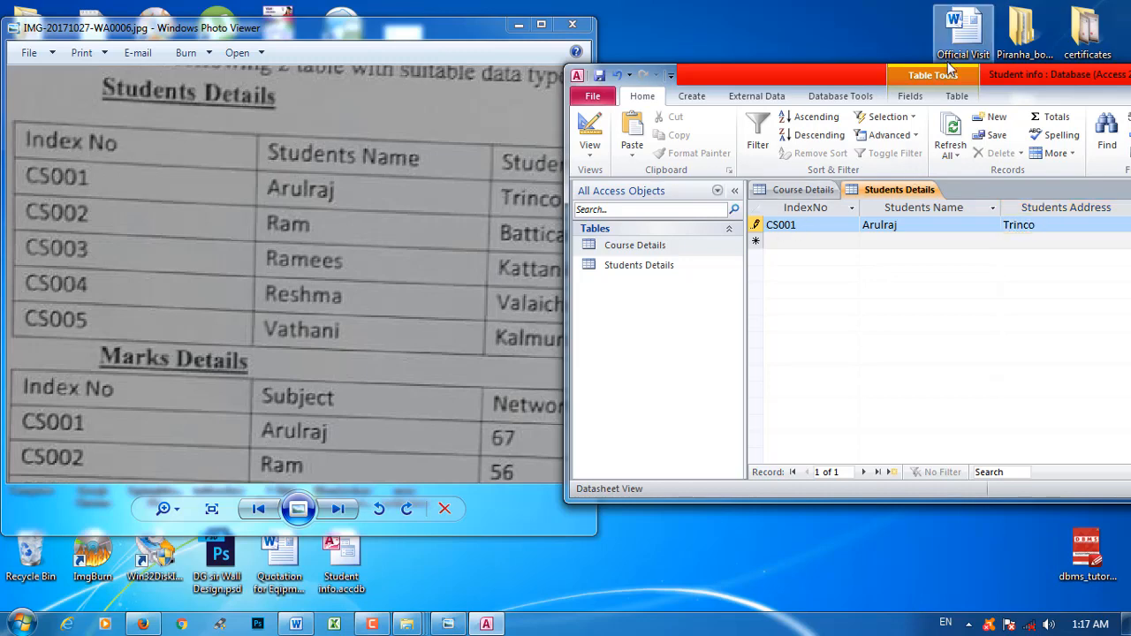
# - Complete the first record's age from the paper and add the other four students, using ages 24, 21, 20, 22 and 26
pyautogui.moveTo(398, 196); pyautogui.dragTo(94, 184)
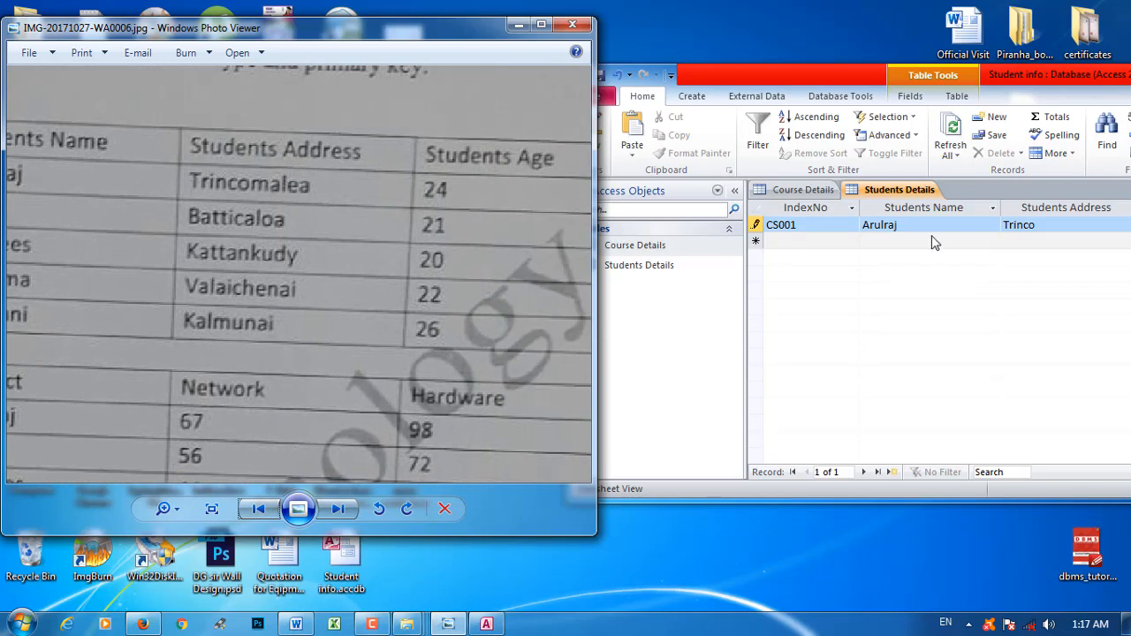
pyautogui.moveTo(1029, 84); pyautogui.dragTo(958, 82)
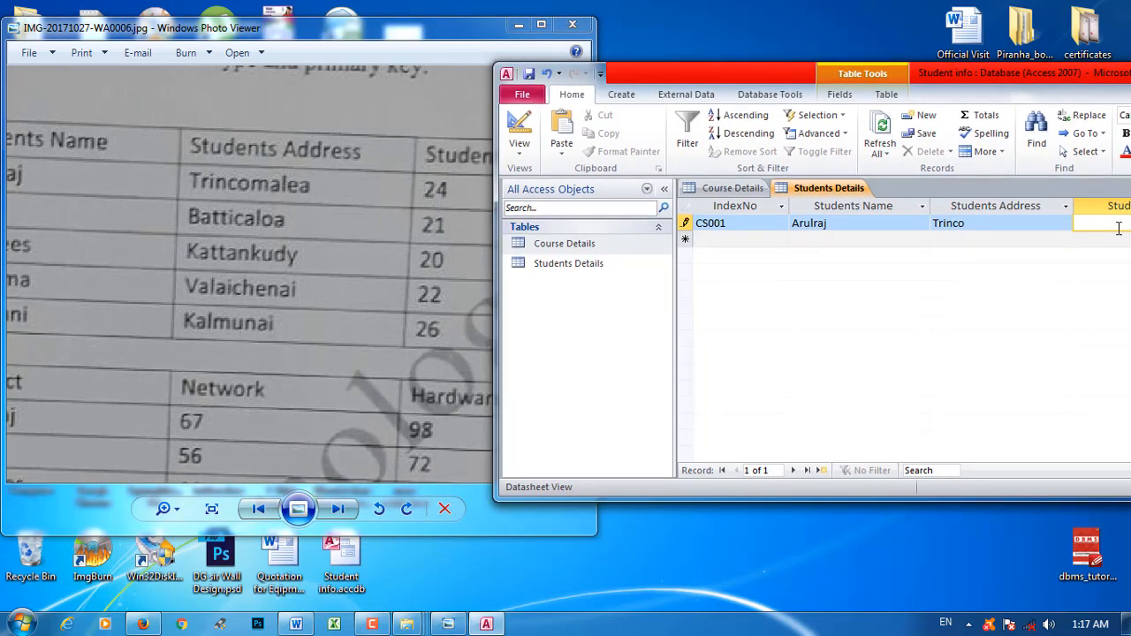
pyautogui.press('Tab')
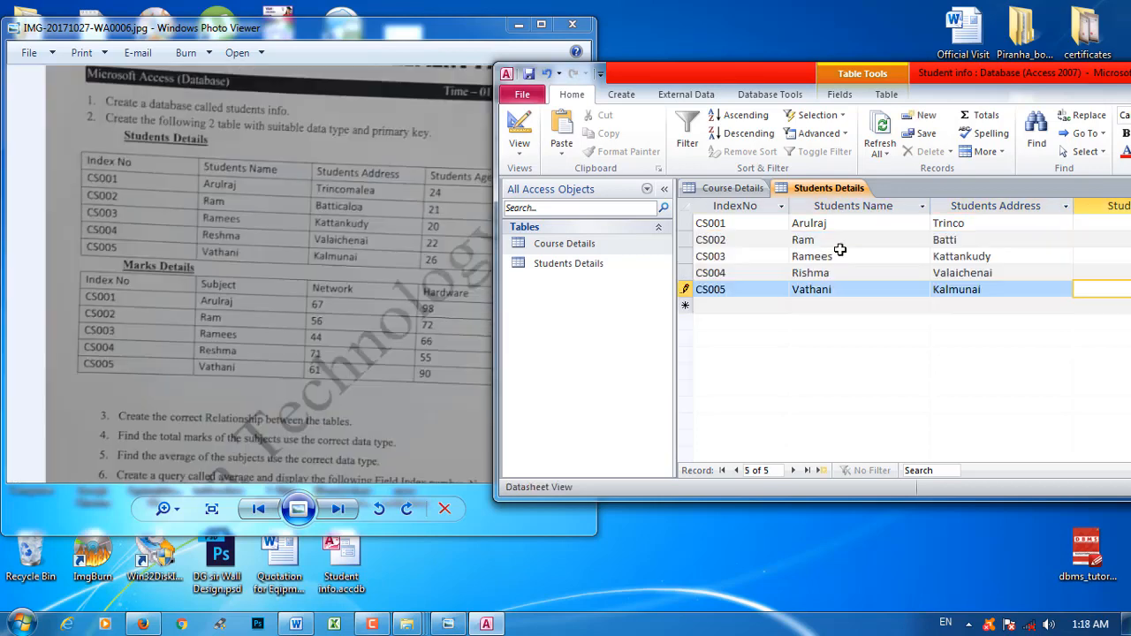
pyautogui.moveTo(754, 76); pyautogui.dragTo(649, 58)
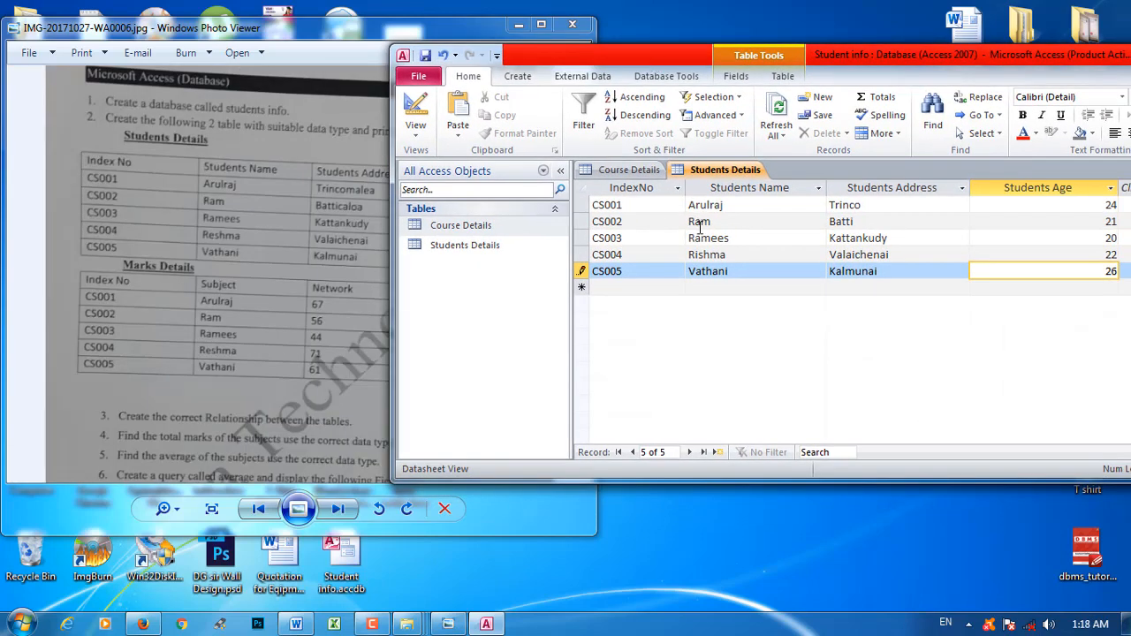
# - Close the Students Details table, leaving Course Details open
pyautogui.rightClick(747, 174)
pyautogui.rightClick(745, 175)
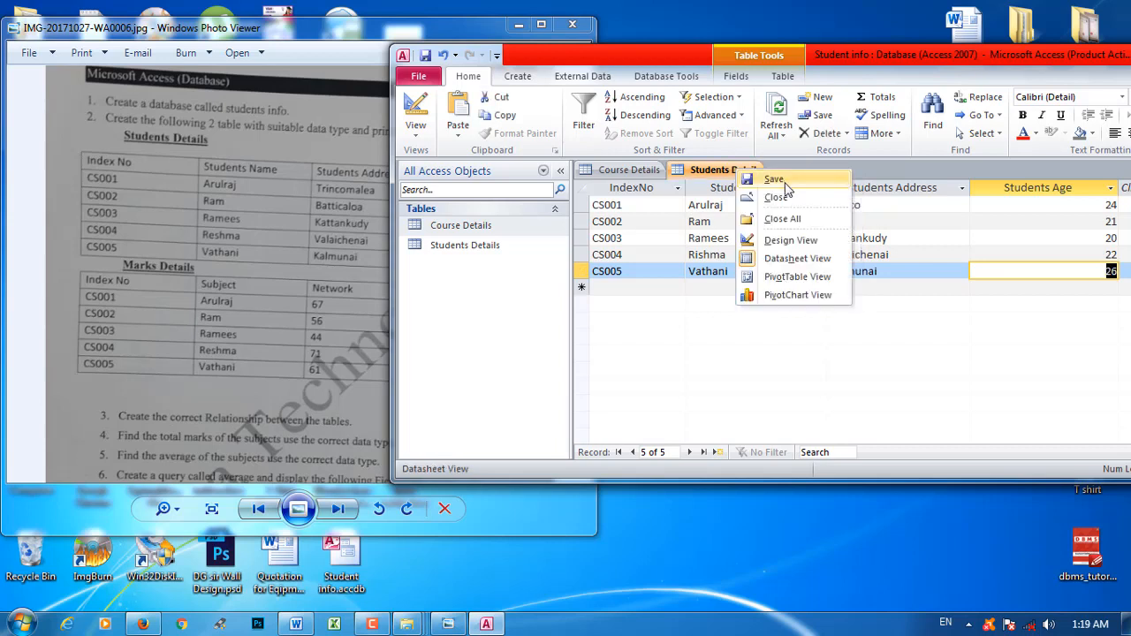
pyautogui.click(786, 197)
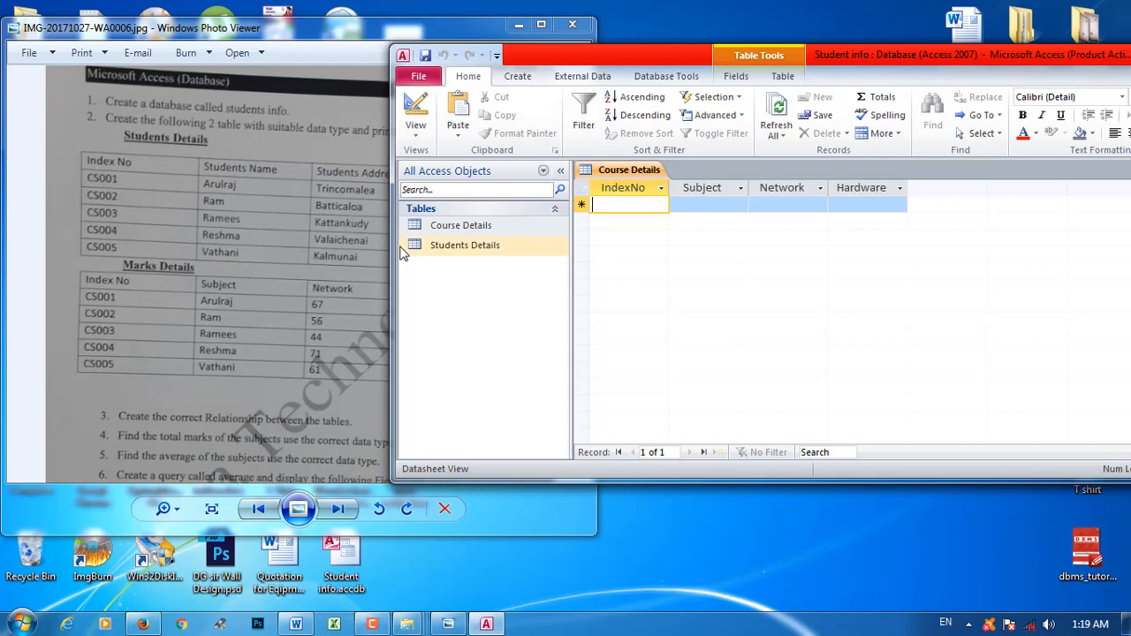
# - Enter the five students' records in Course Details with Network marks 67, 56, 44, 71, 61 and Hardware marks 98, 72, 66, 55, 90
pyautogui.moveTo(391, 240); pyautogui.dragTo(528, 236)
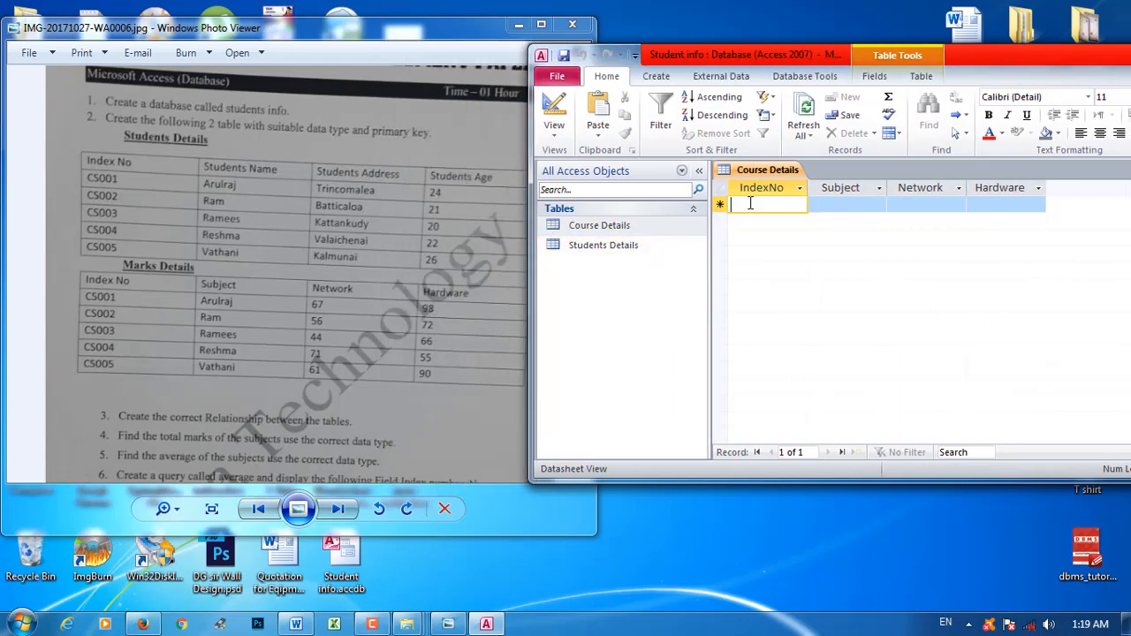
pyautogui.write('CS')
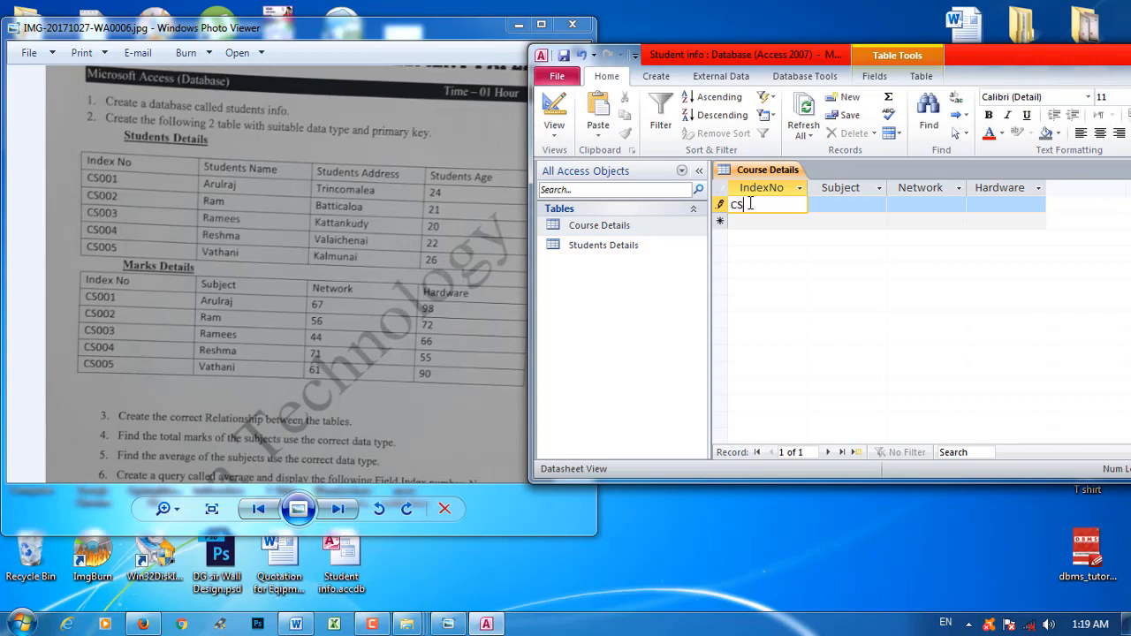
pyautogui.write('001')
pyautogui.press('Tab')
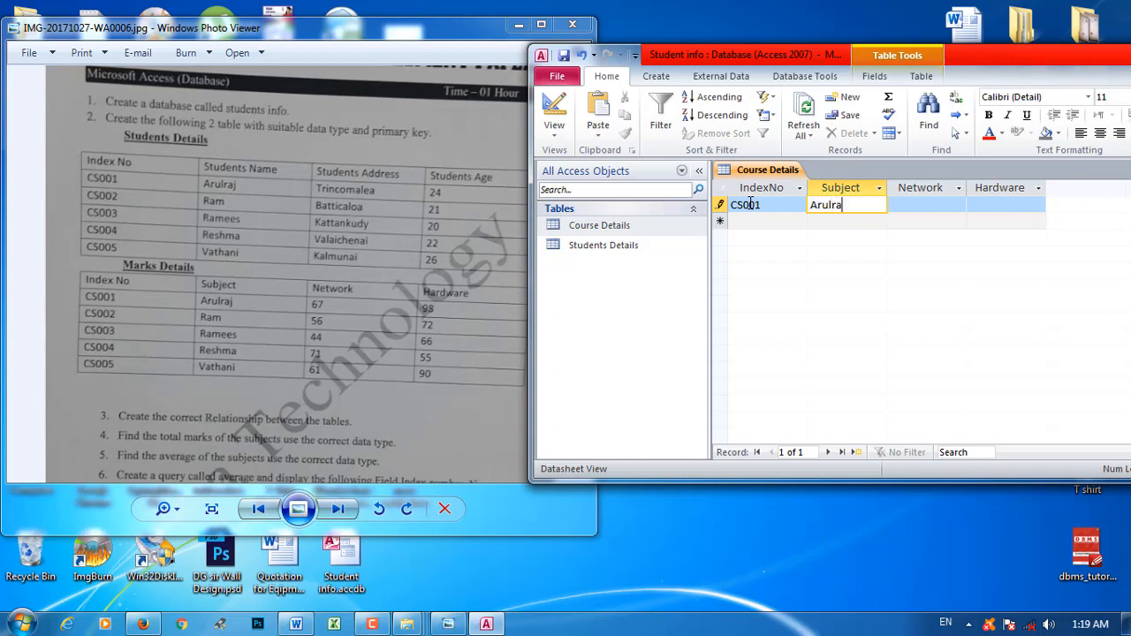
pyautogui.write('Arulraj')
pyautogui.press('Tab')
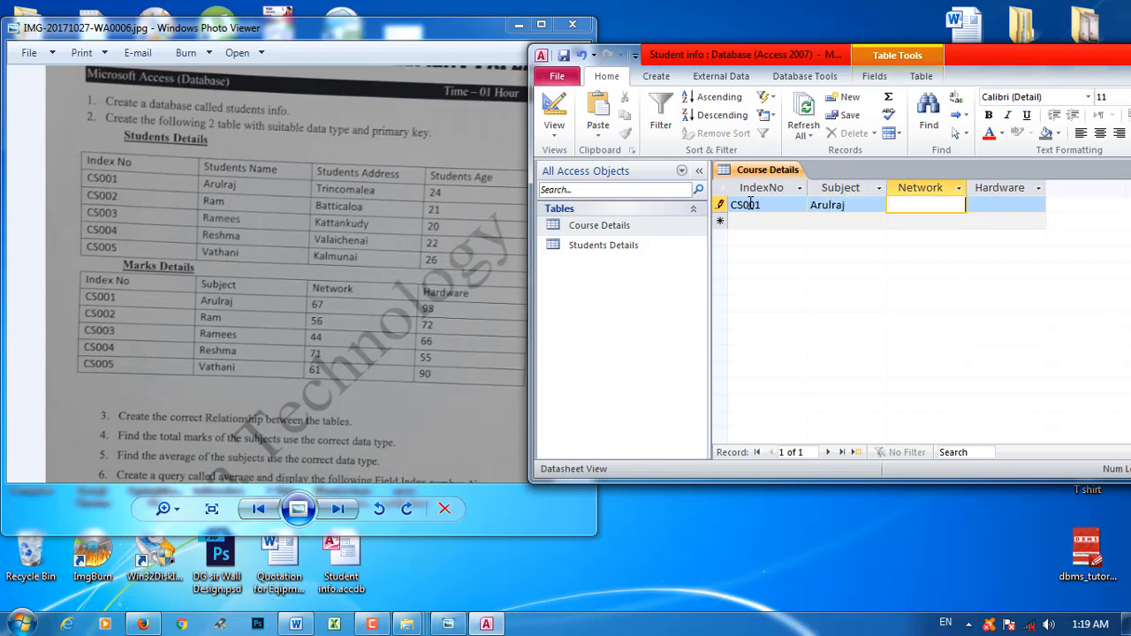
pyautogui.write('67')
pyautogui.press('Tab')
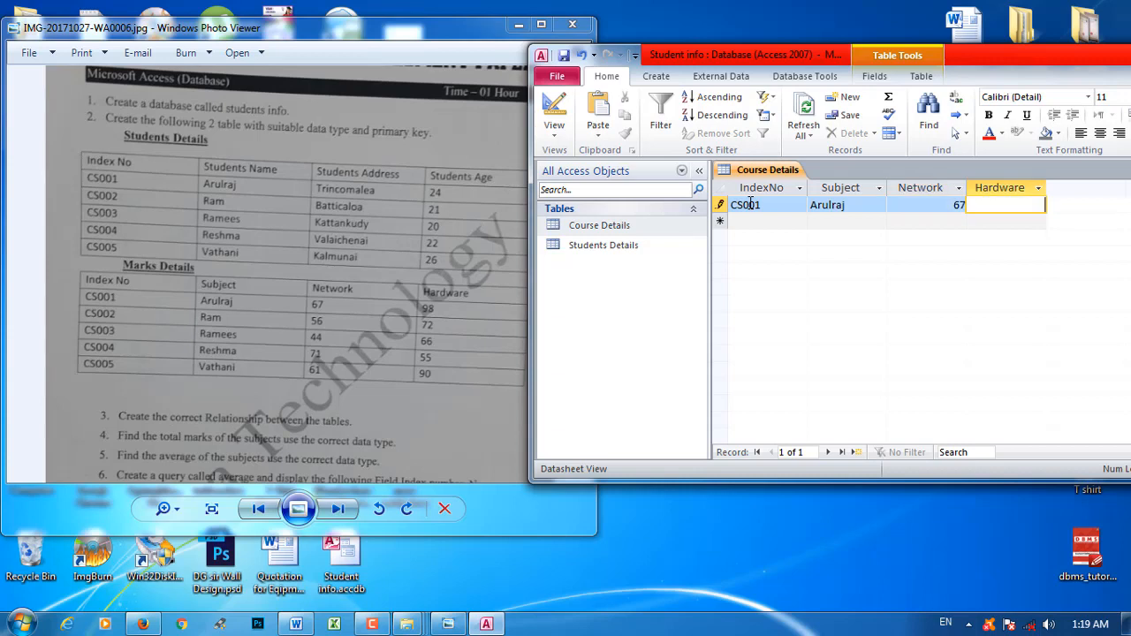
pyautogui.press('Tab')
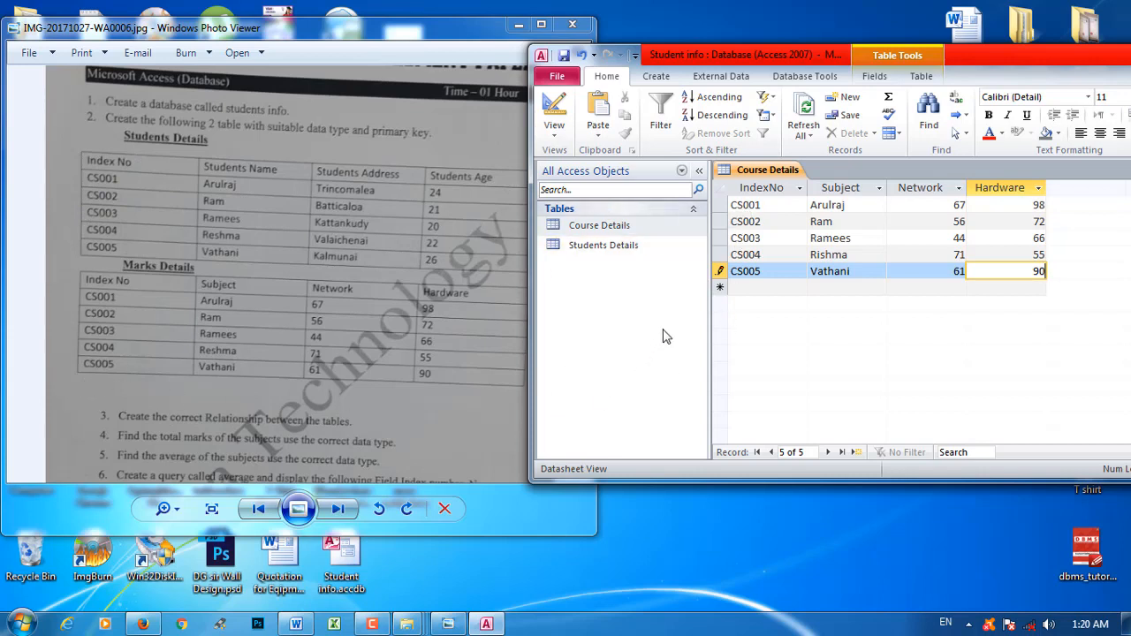
pyautogui.click(742, 287)
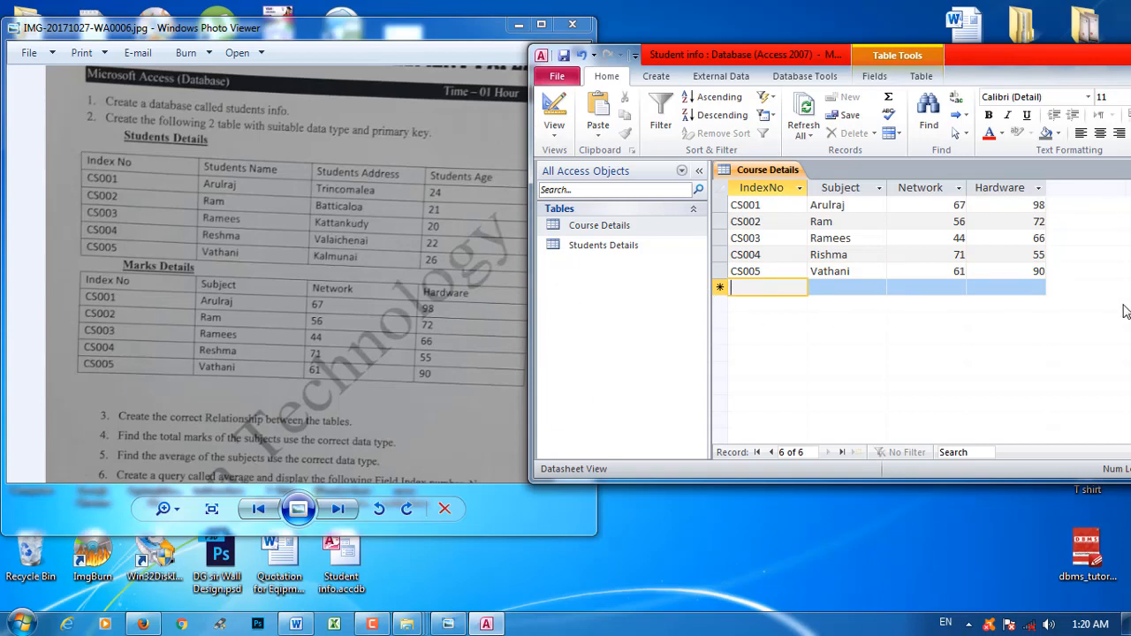
# - Add a sixth Course Details record reusing the fifth student's index number, with another student's name, Network 88 and Hardware 98
pyautogui.write('CS005')
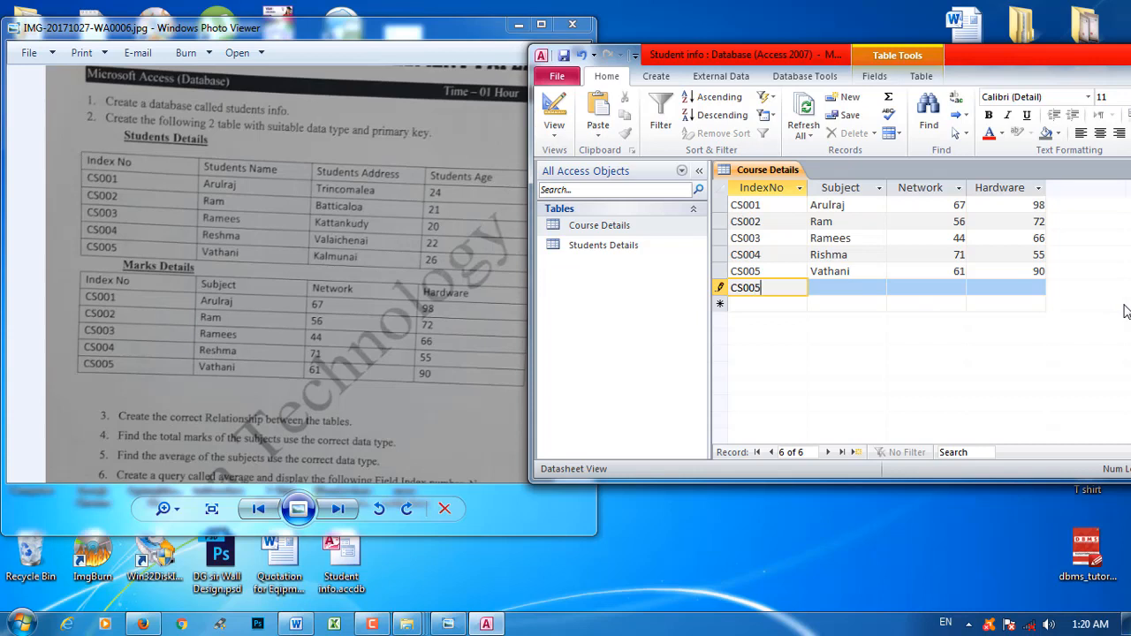
pyautogui.press('Tab')
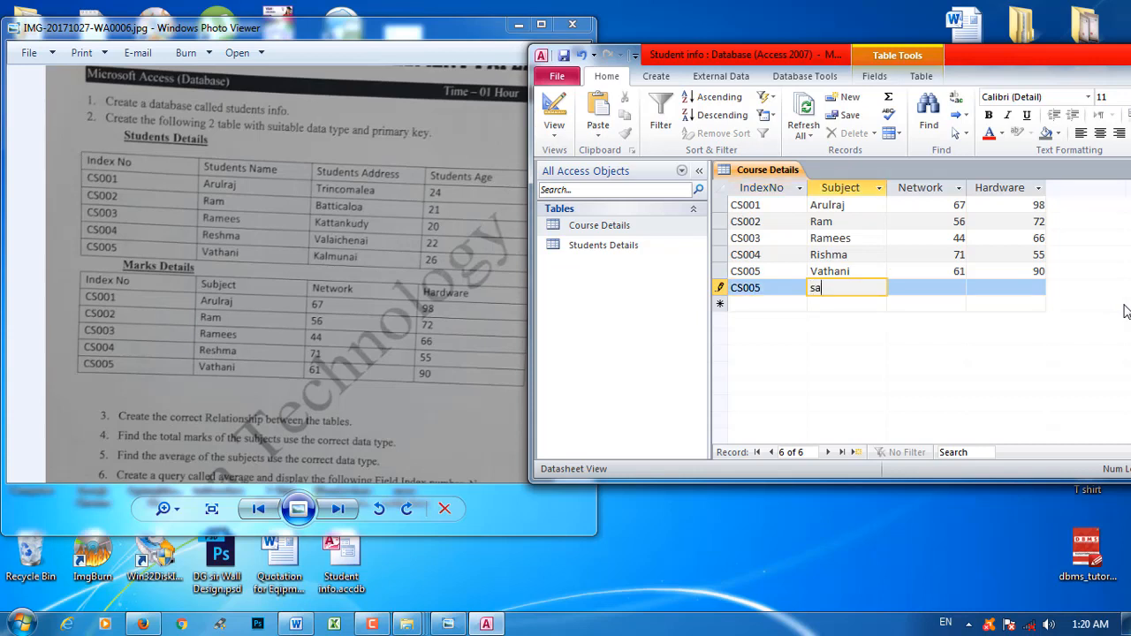
pyautogui.press('Tab')
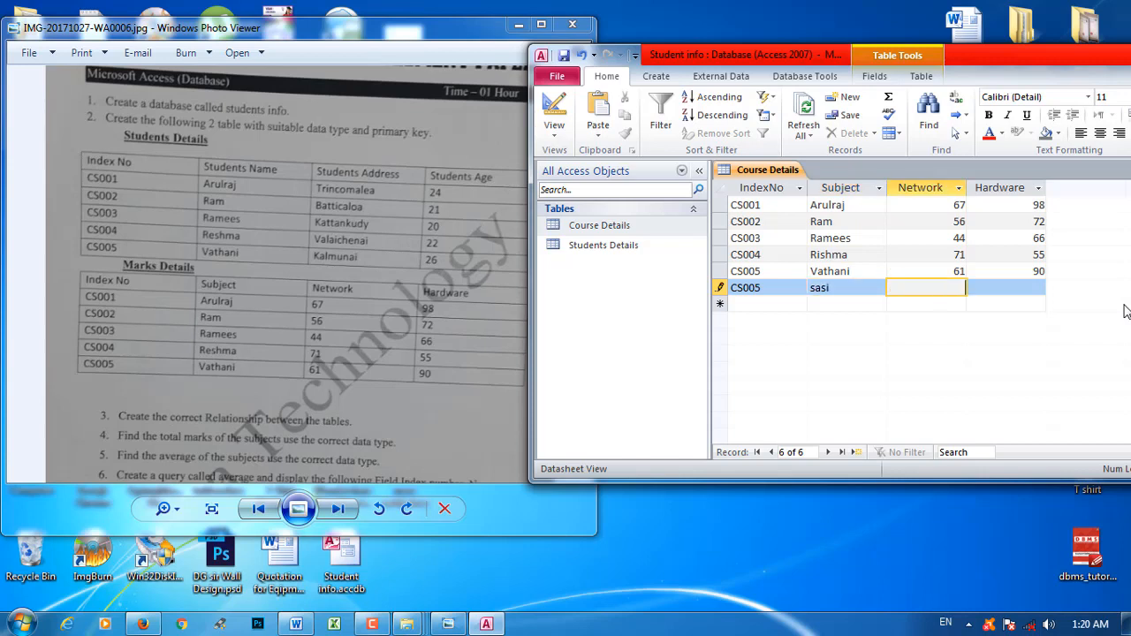
pyautogui.press('Tab')
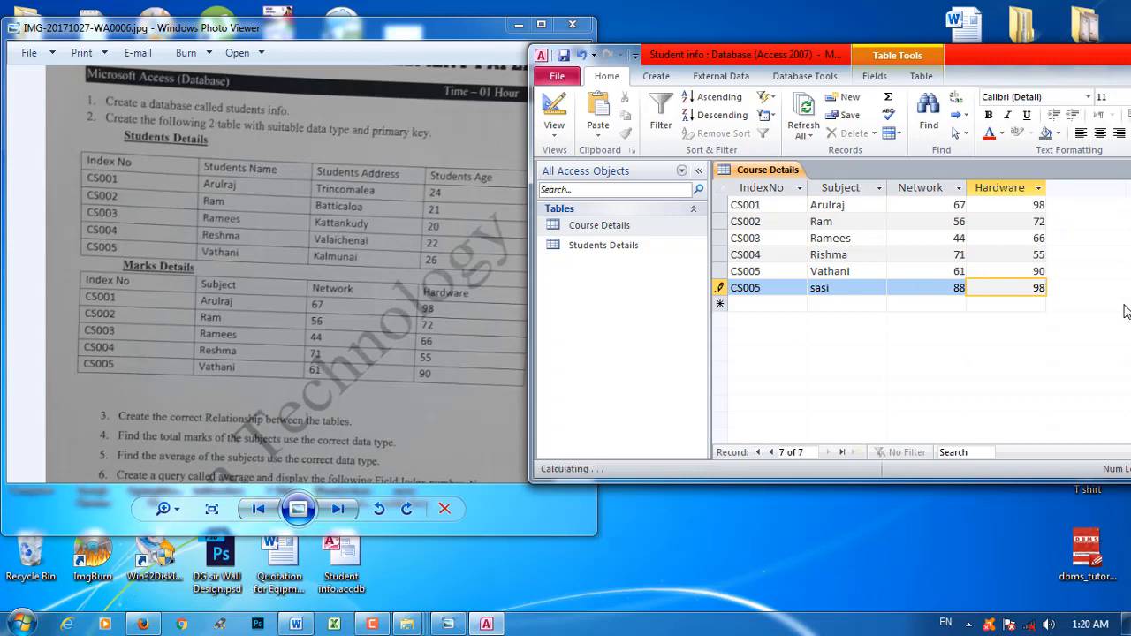
pyautogui.press('Tab')
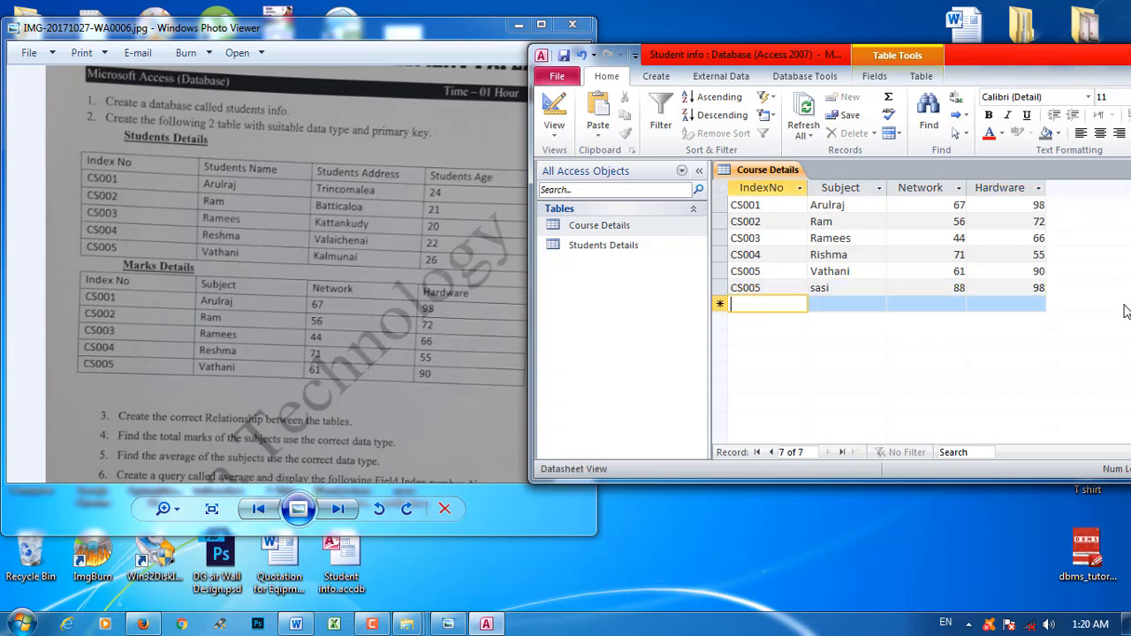
pyautogui.click(726, 287)
pyautogui.press('Up')
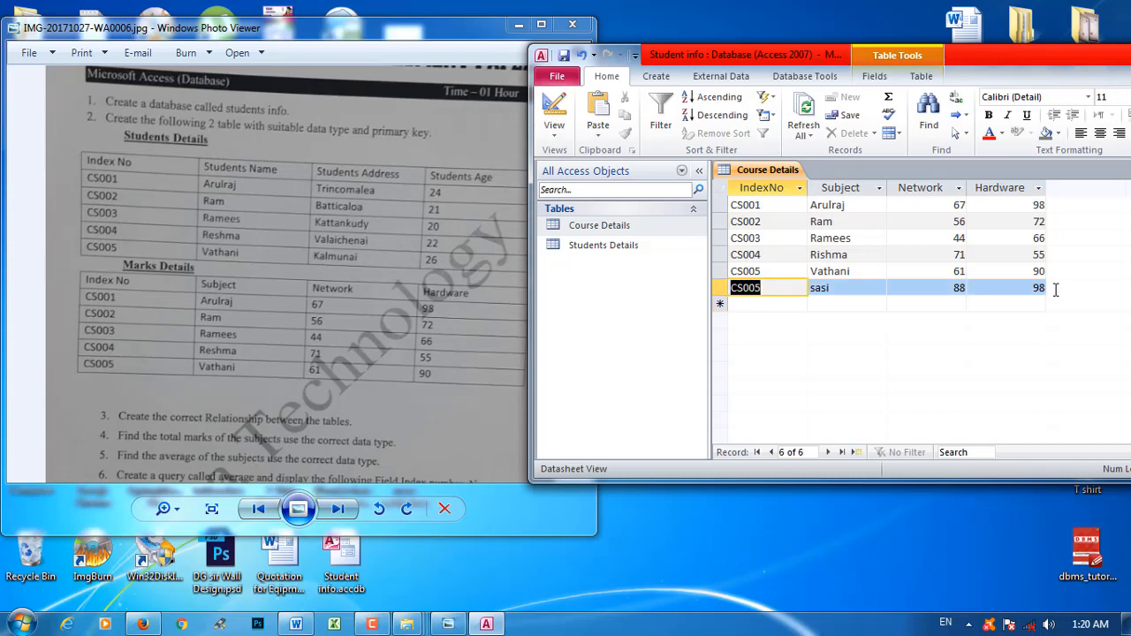
# - Try to add a Students Details record reusing the second student's index number, with name gfg, address colo and age 21
pyautogui.doubleClick(600, 247)
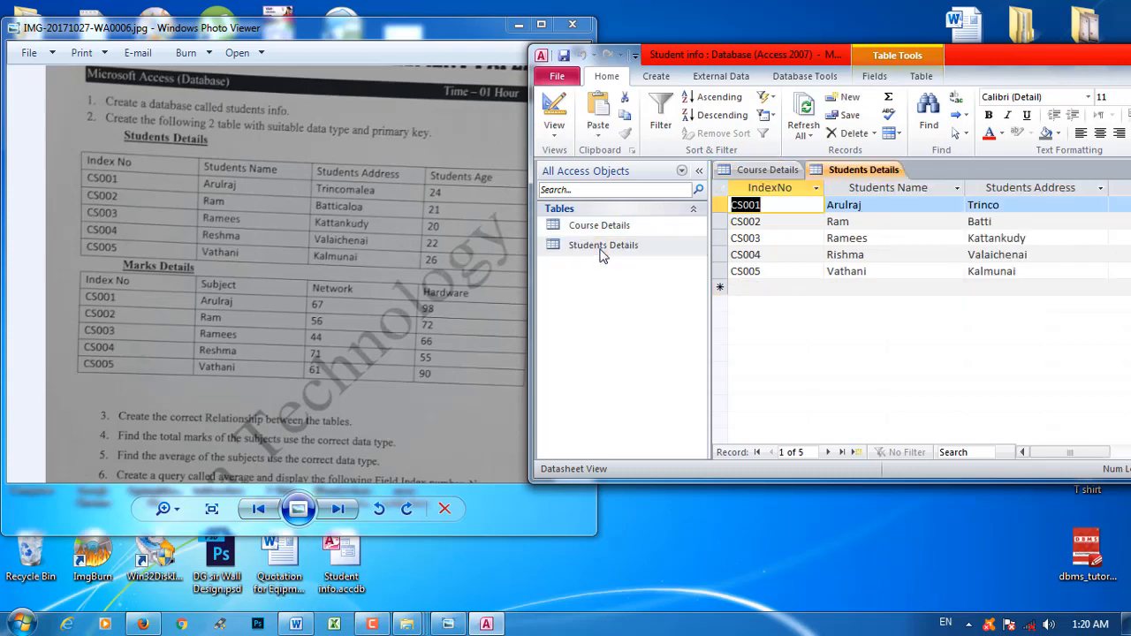
pyautogui.click(759, 286)
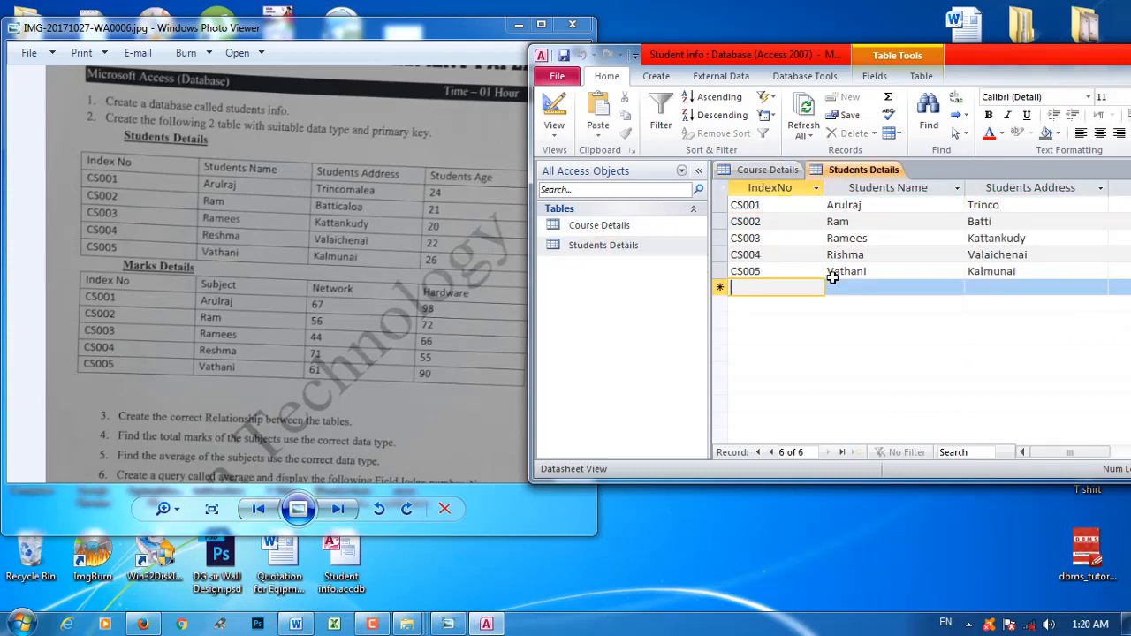
pyautogui.write('CS002')
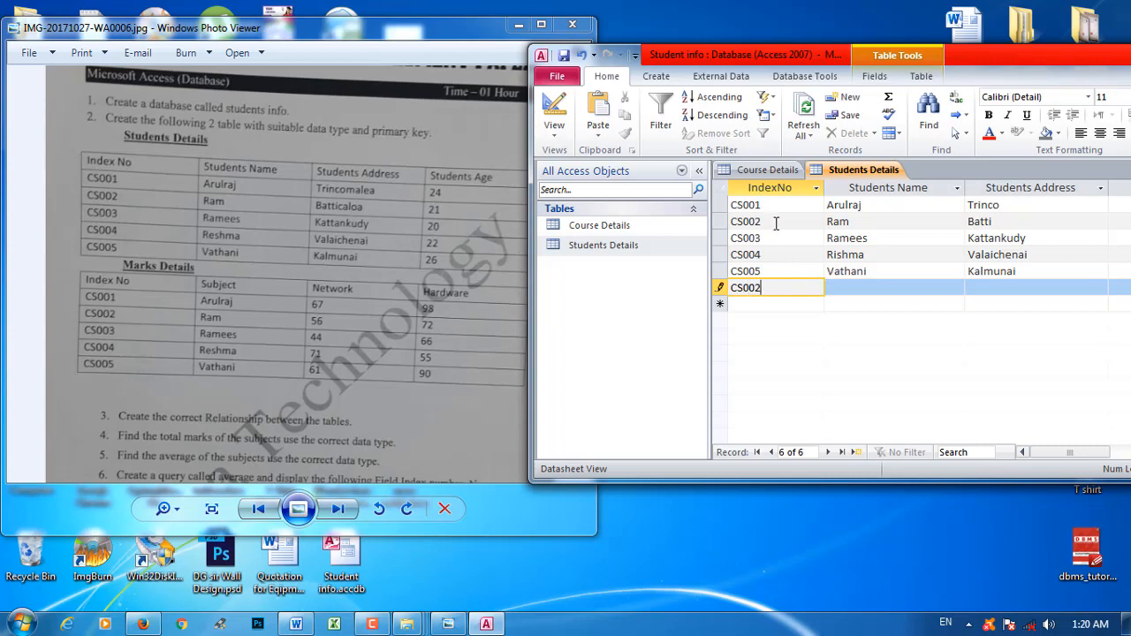
pyautogui.press('Tab')
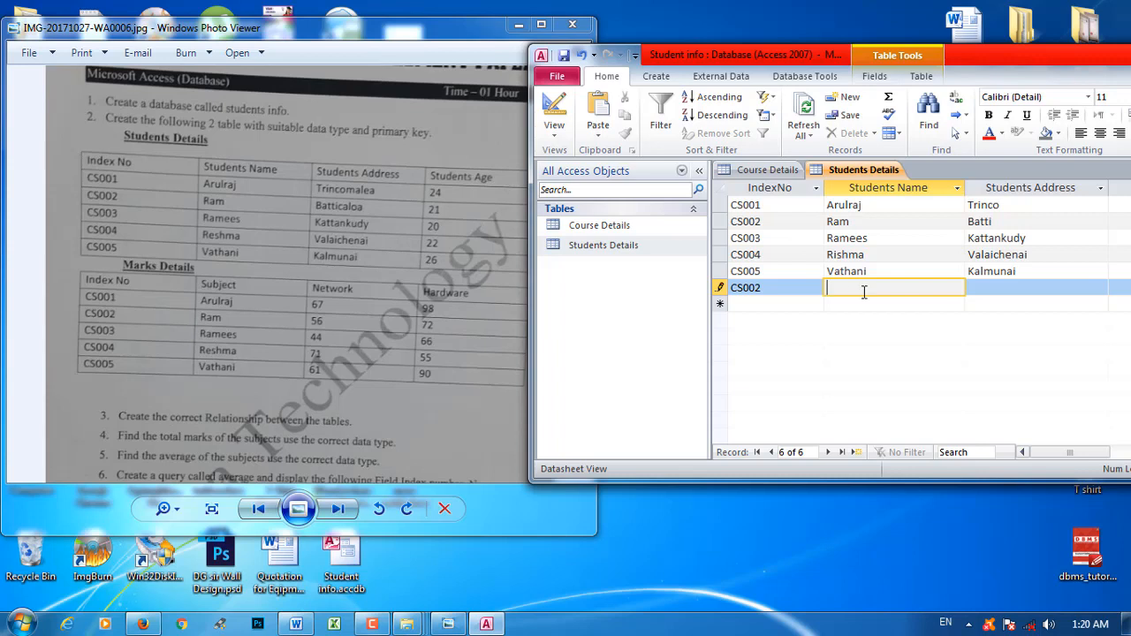
pyautogui.press('Tab')
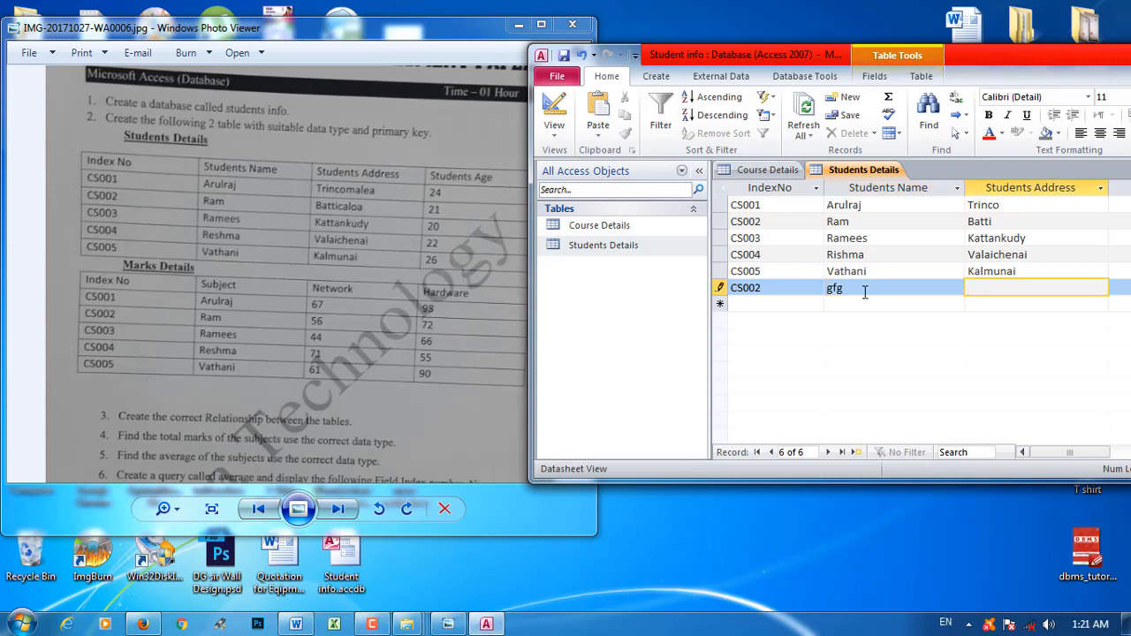
pyautogui.write('colo')
pyautogui.press('Tab')
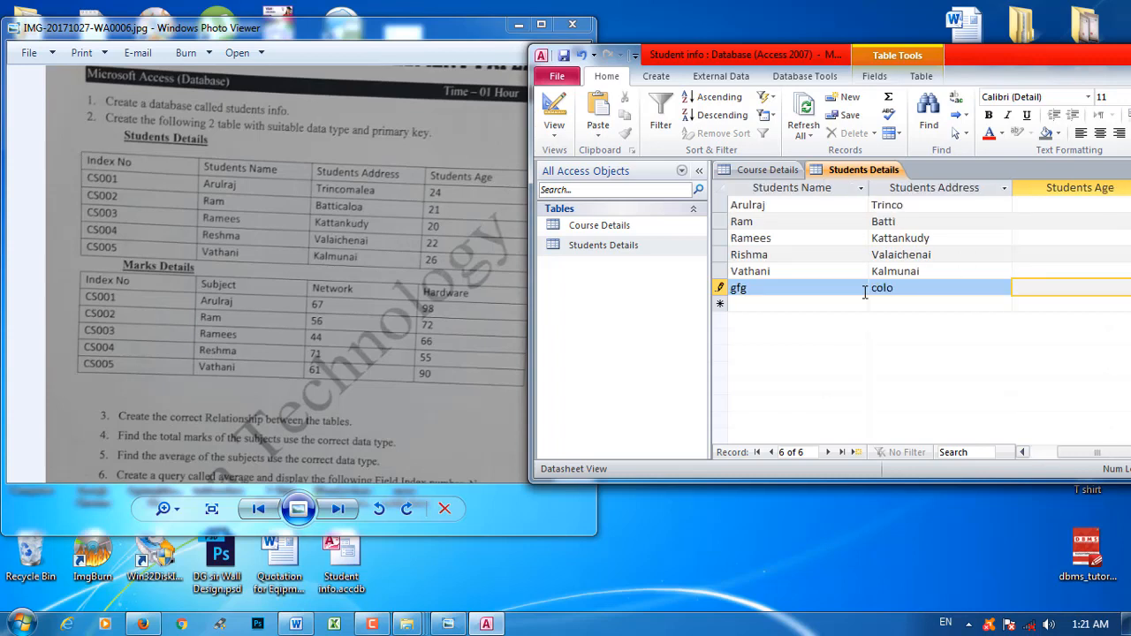
pyautogui.press('Return')
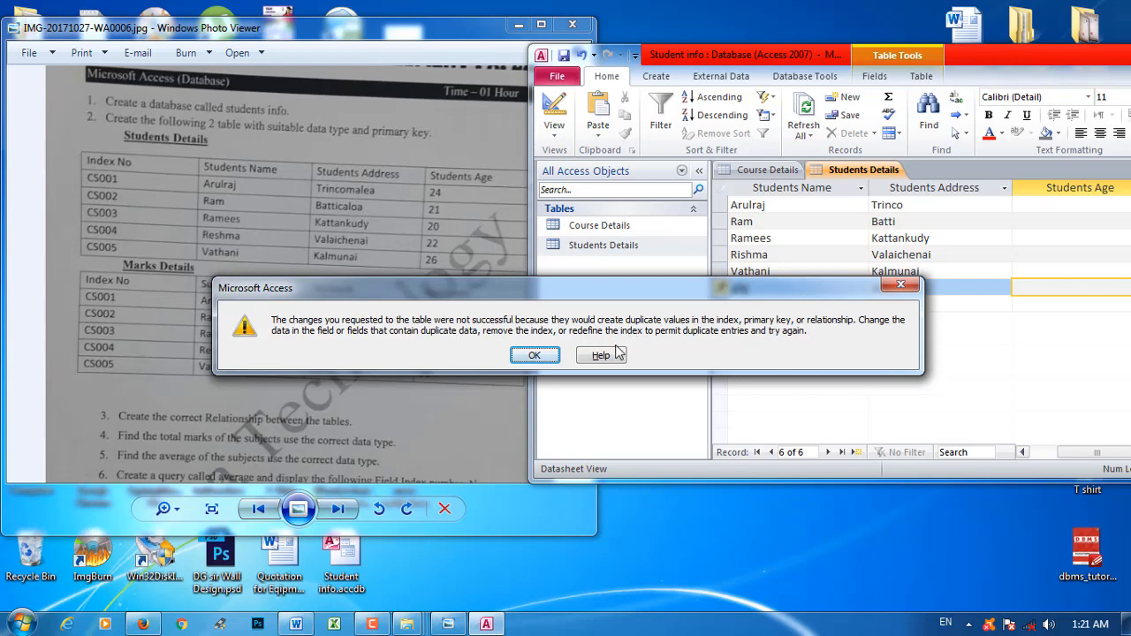
pyautogui.click(537, 357)
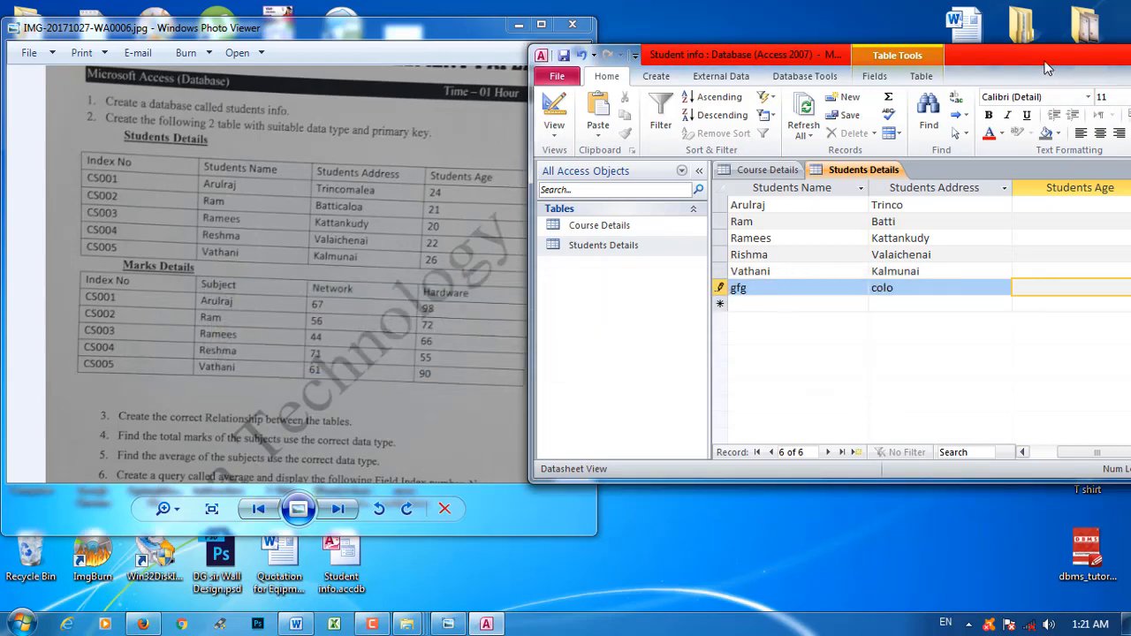
# - Maximize the Access window and clear the age, address, name and index number from the sixth Students Details record
pyautogui.moveTo(1045, 67); pyautogui.dragTo(766, 62)
pyautogui.click(903, 46)
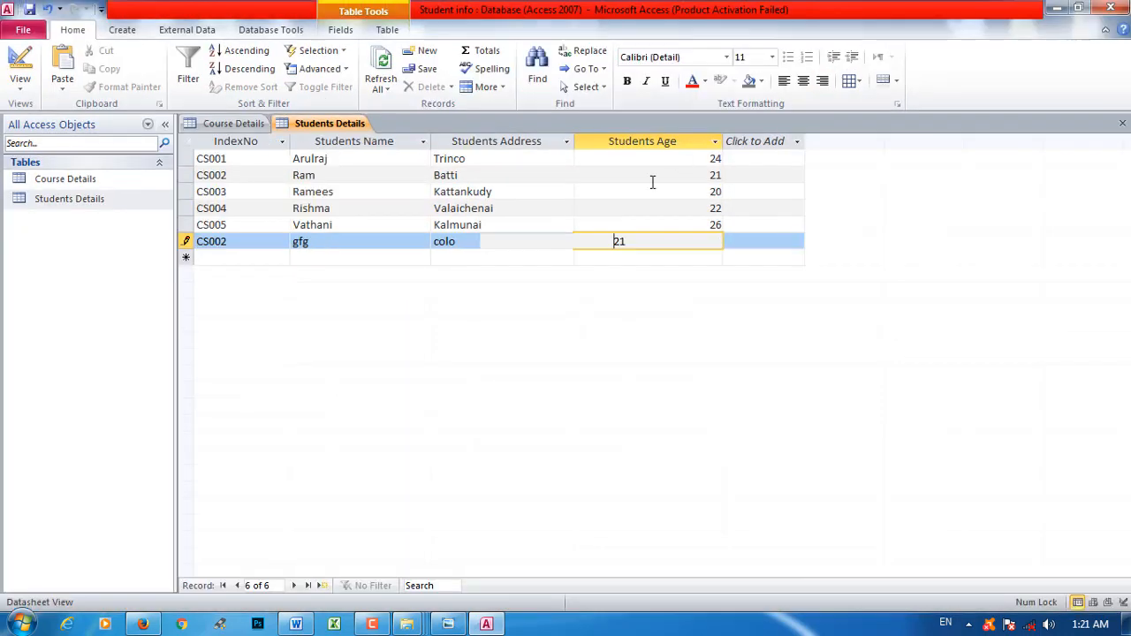
pyautogui.click(202, 175)
pyautogui.click(875, 288)
pyautogui.moveTo(699, 242); pyautogui.dragTo(735, 240)
pyautogui.press('BackSpace')
pyautogui.moveTo(481, 243); pyautogui.dragTo(128, 234)
pyautogui.press('BackSpace')
pyautogui.press('BackSpace')
pyautogui.press('BackSpace')
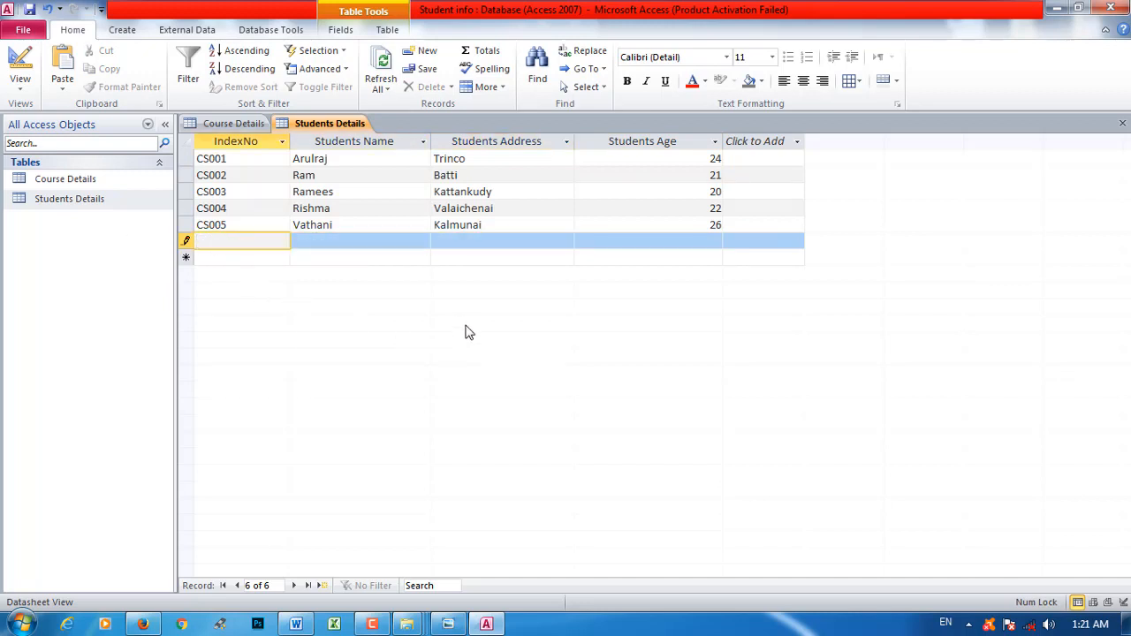
# - Close all open tables, discarding the unsaved blank record in Students Details
pyautogui.click(232, 124)
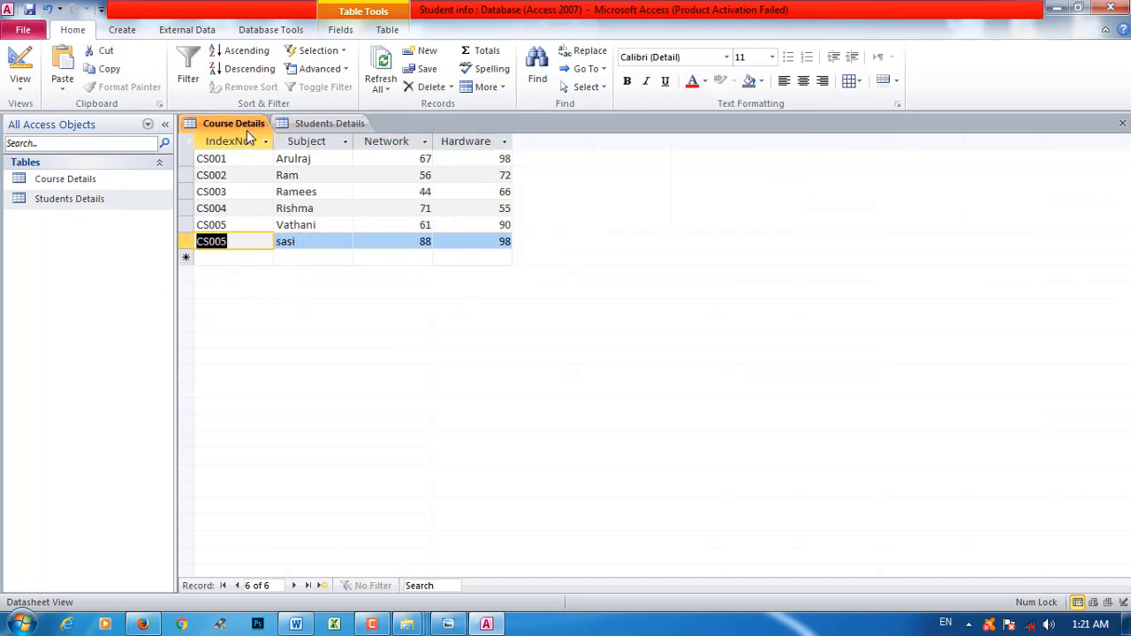
pyautogui.rightClick(347, 130)
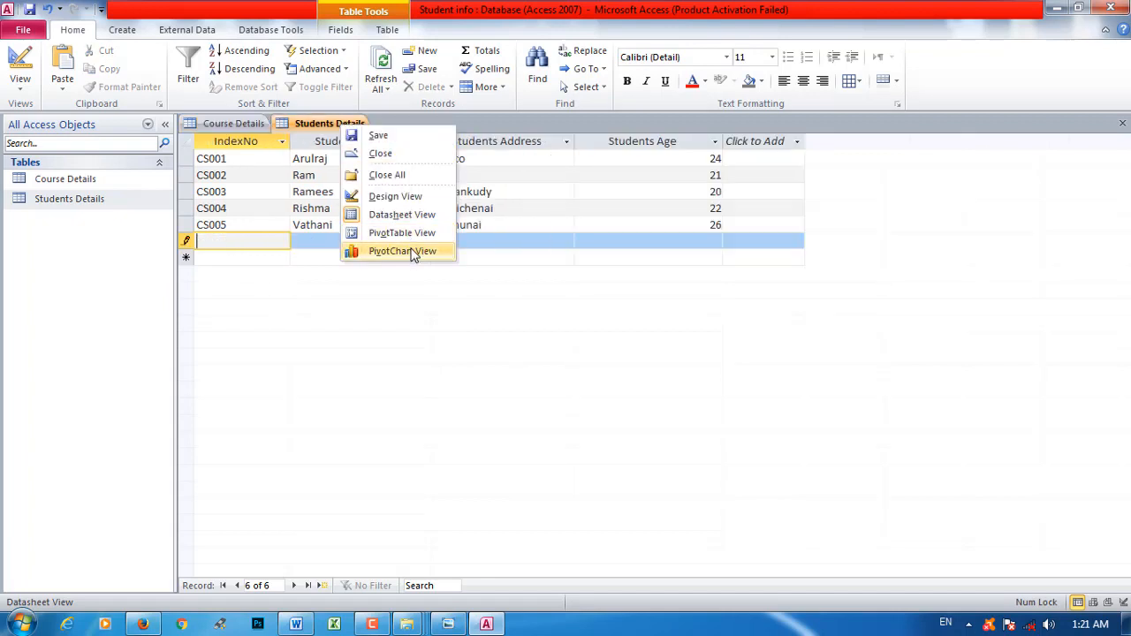
pyautogui.click(395, 180)
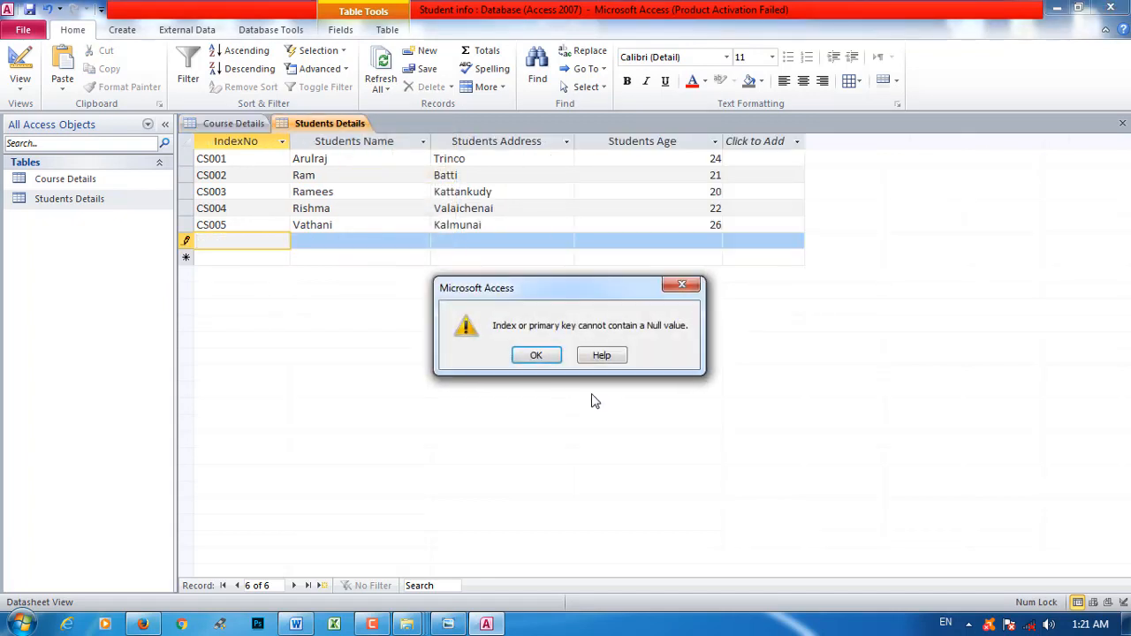
pyautogui.click(538, 357)
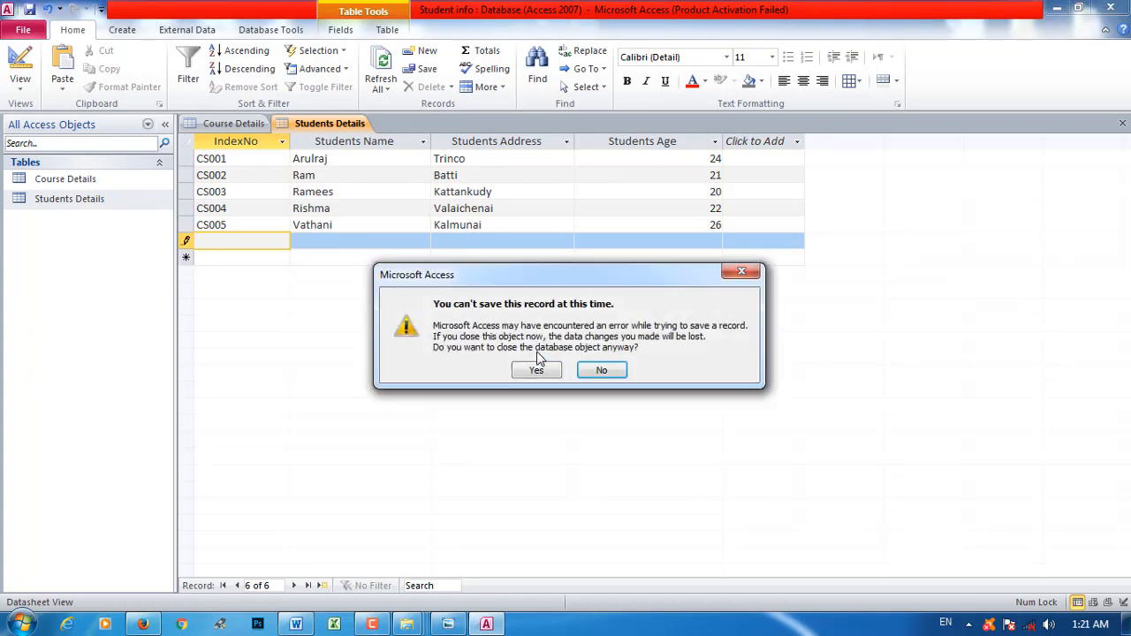
pyautogui.click(537, 368)
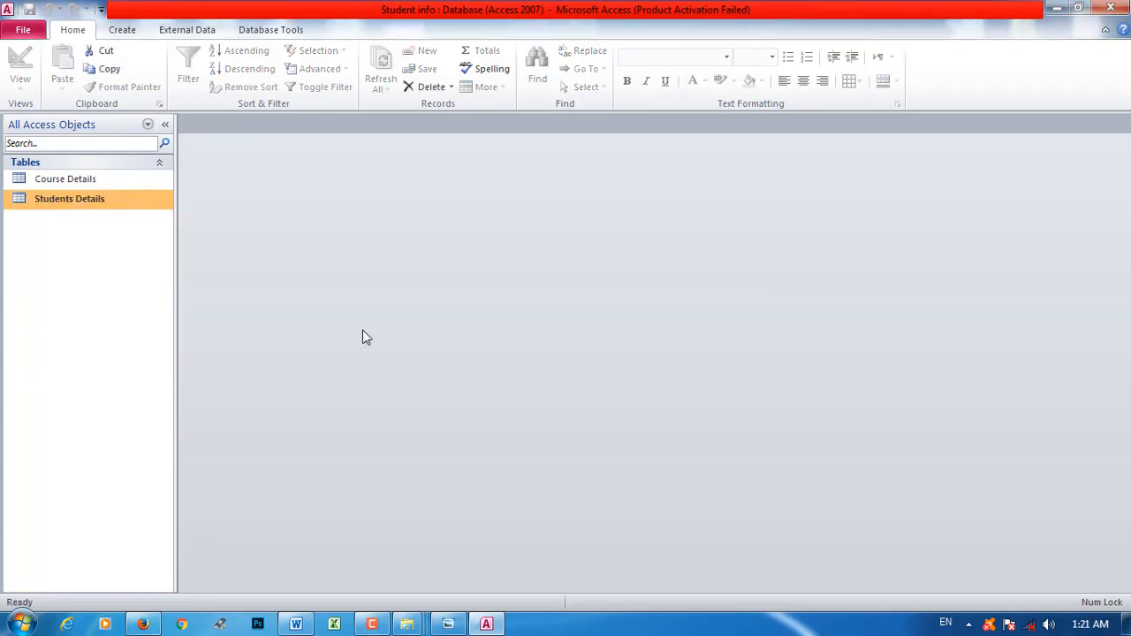
# - Reopen the Course Details and Students Details tables and compare the index numbers in their records
pyautogui.doubleClick(103, 183)
pyautogui.doubleClick(108, 201)
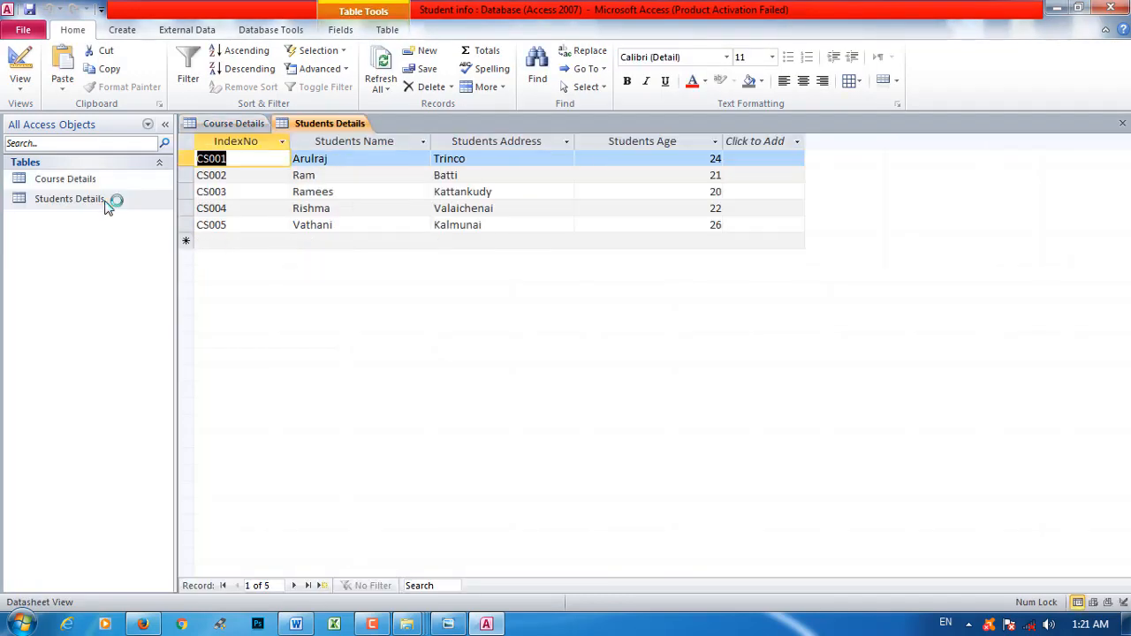
pyautogui.doubleClick(112, 187)
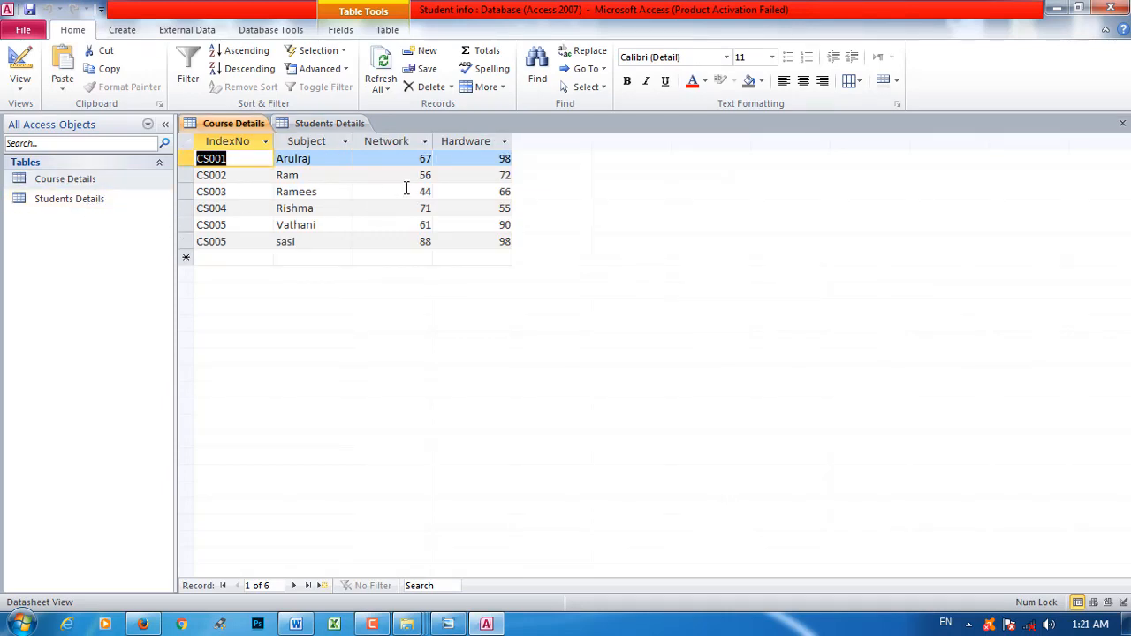
pyautogui.click(328, 123)
pyautogui.click(228, 126)
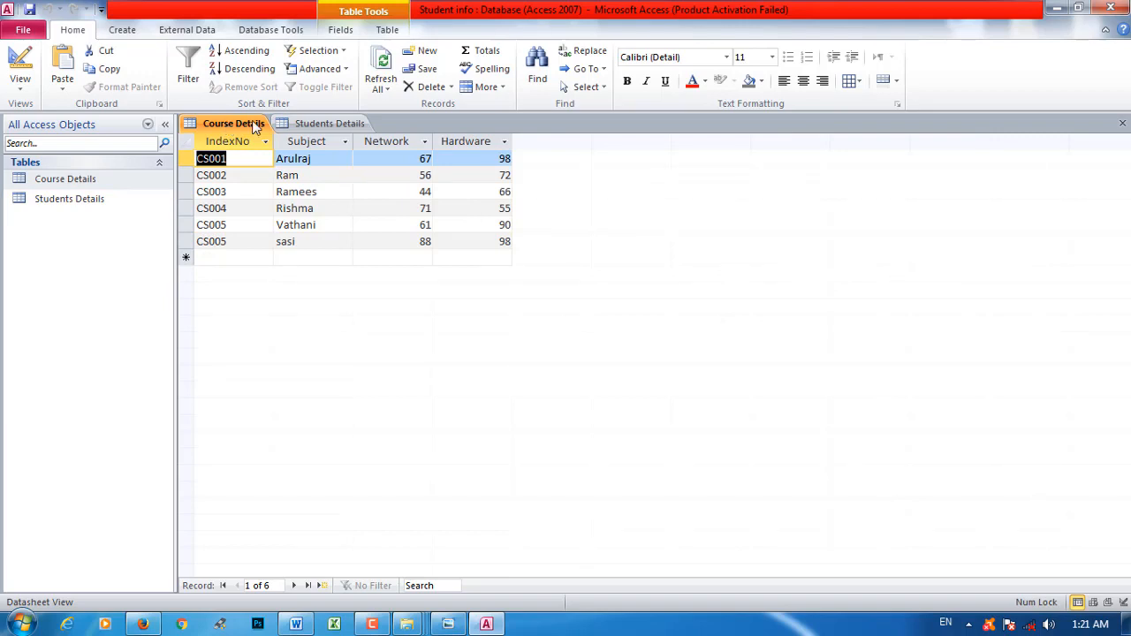
pyautogui.click(327, 124)
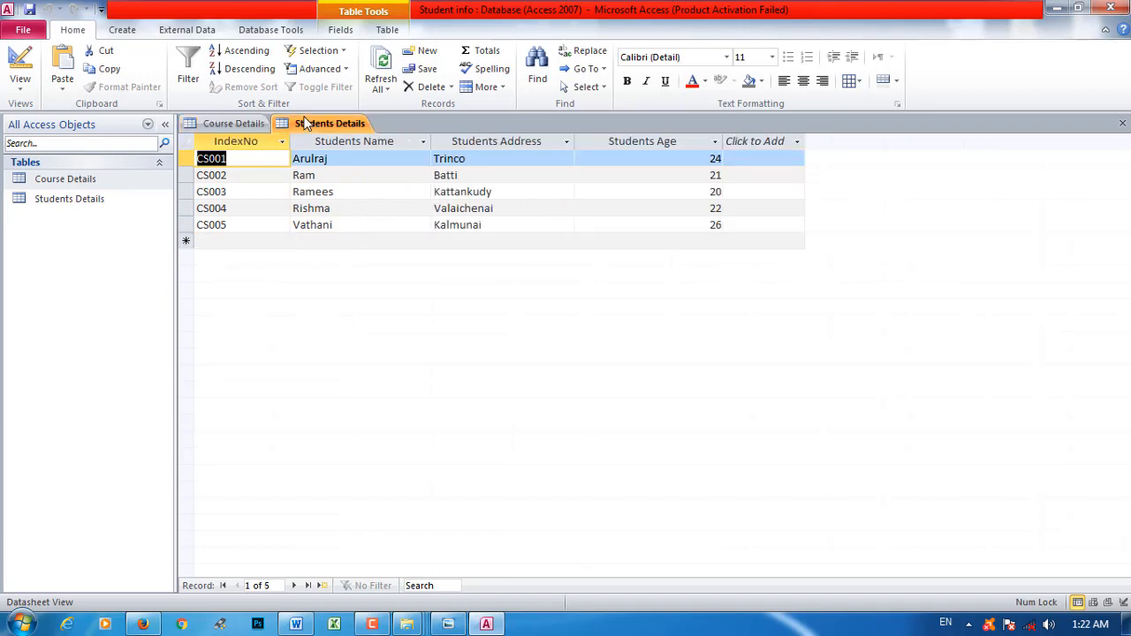
# - Switch to Windows Photo Viewer and read the paper's relationship task and the index columns of its two tables
pyautogui.click(448, 623)
pyautogui.click(552, 13)
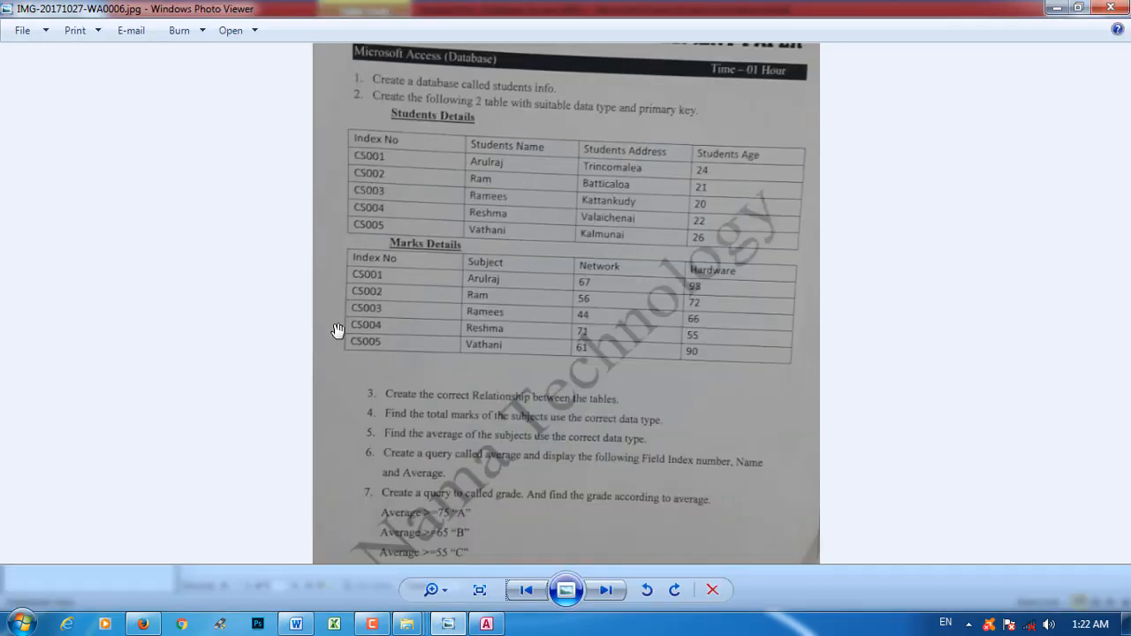
pyautogui.moveTo(466, 369); pyautogui.dragTo(480, 197)
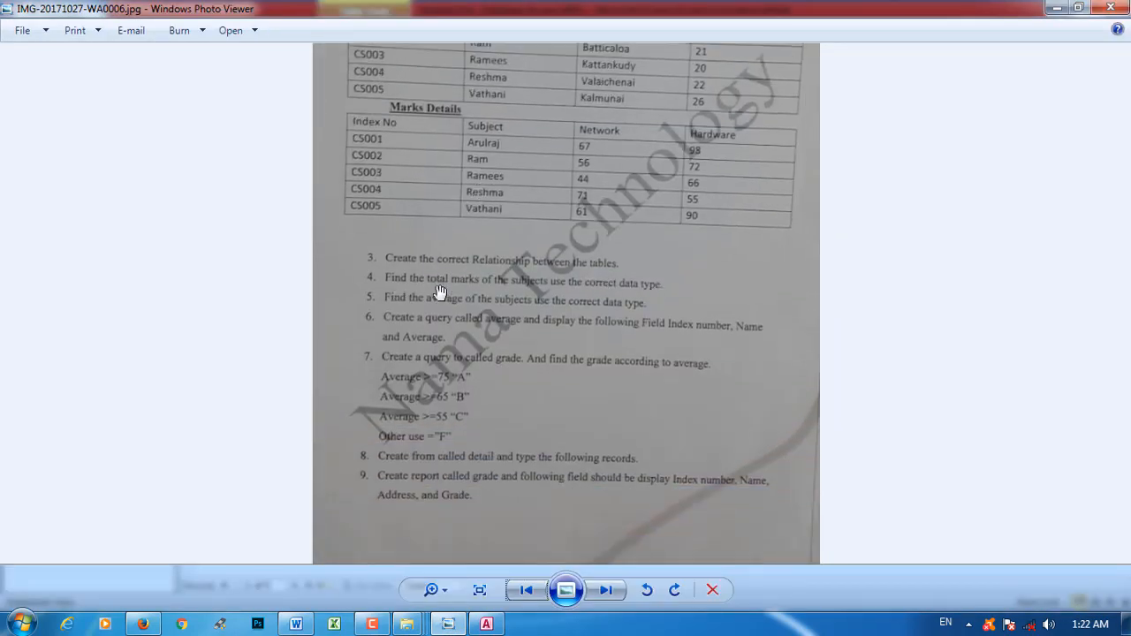
pyautogui.scroll(2, 459, 311)
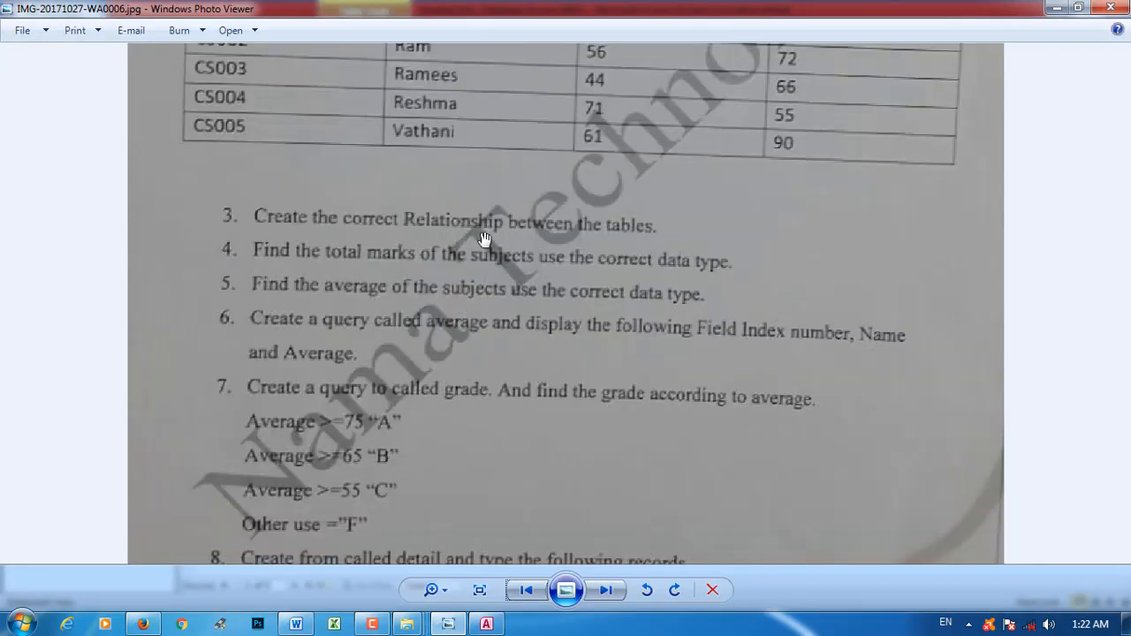
pyautogui.moveTo(426, 119); pyautogui.dragTo(522, 455)
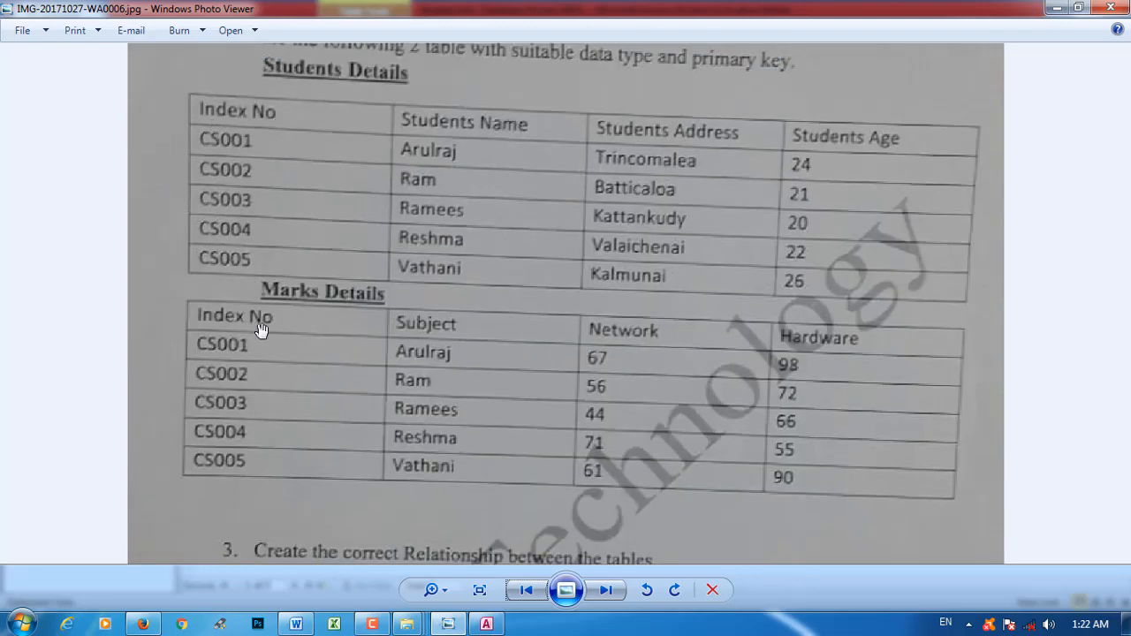
# - Return to Access, open the Relationships window and add the Course Details and Students Details tables to it
pyautogui.click(486, 624)
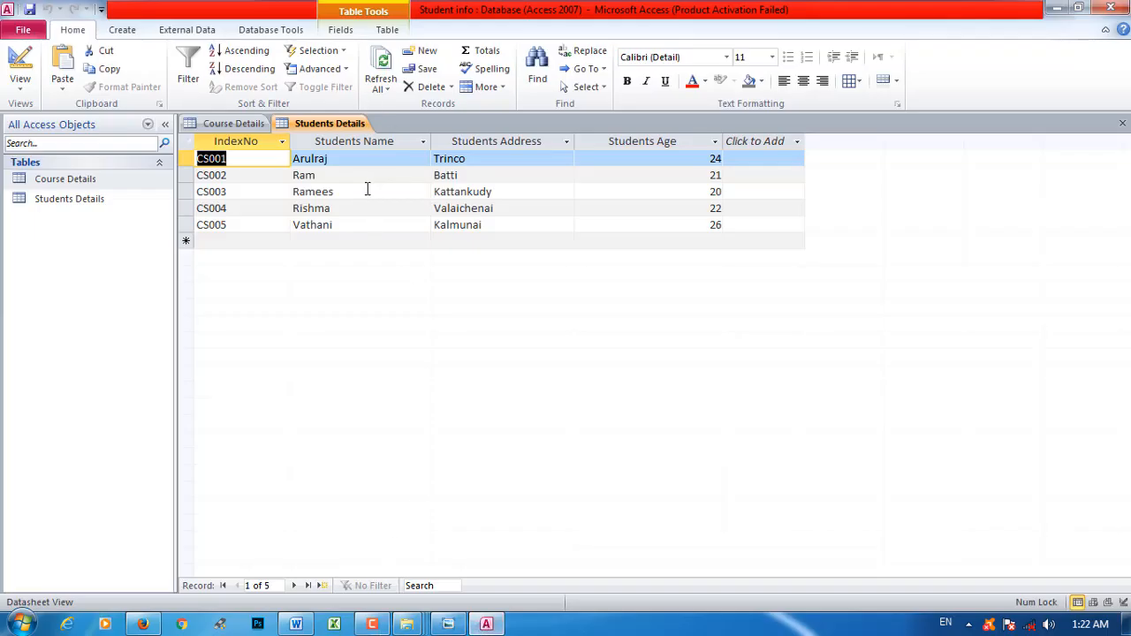
pyautogui.click(124, 32)
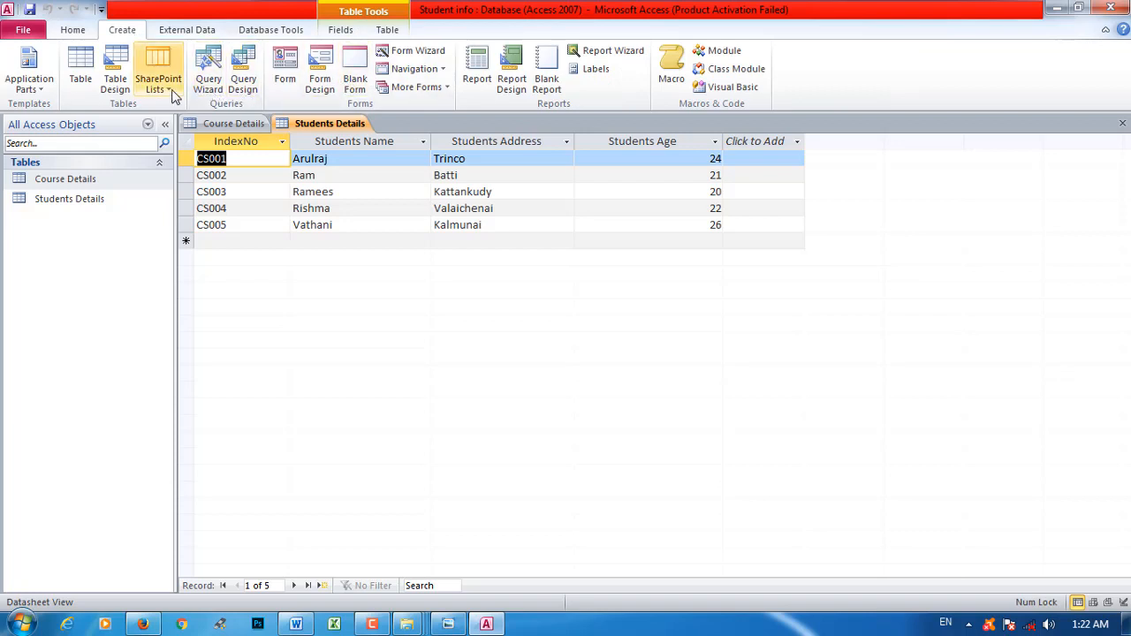
pyautogui.click(266, 32)
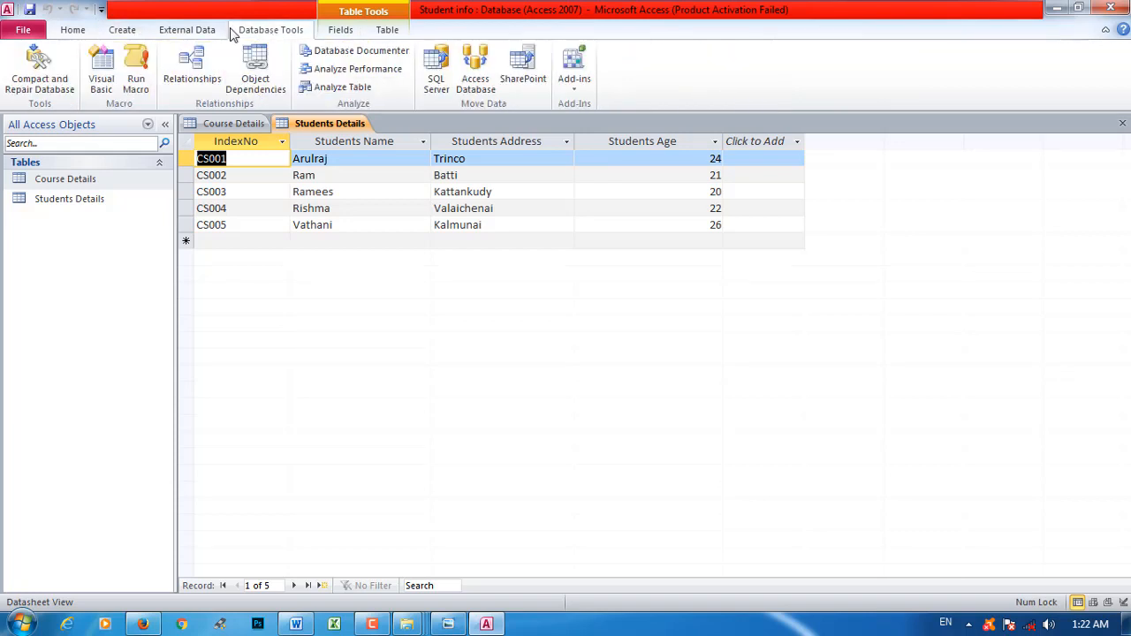
pyautogui.click(193, 76)
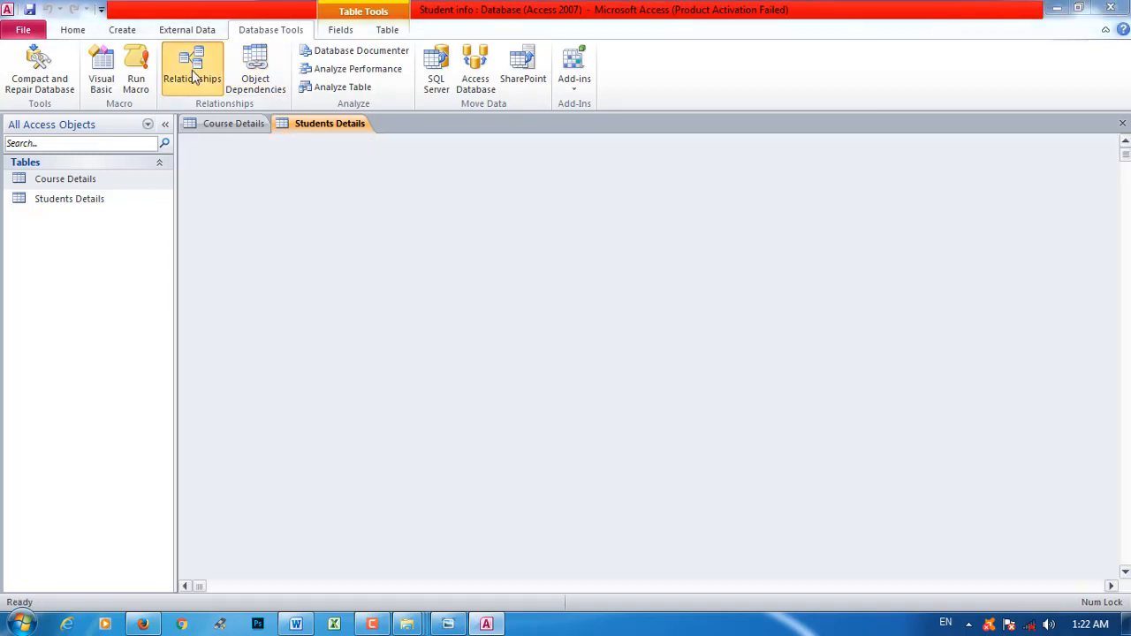
pyautogui.moveTo(576, 137); pyautogui.dragTo(749, 140)
pyautogui.moveTo(676, 208); pyautogui.dragTo(648, 160)
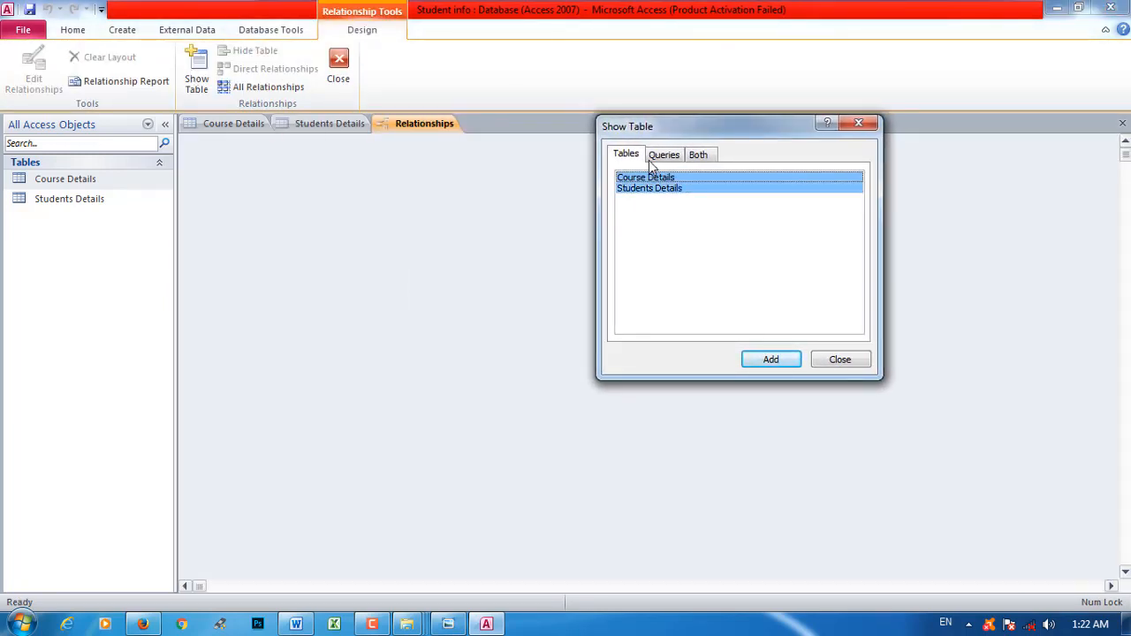
pyautogui.click(765, 359)
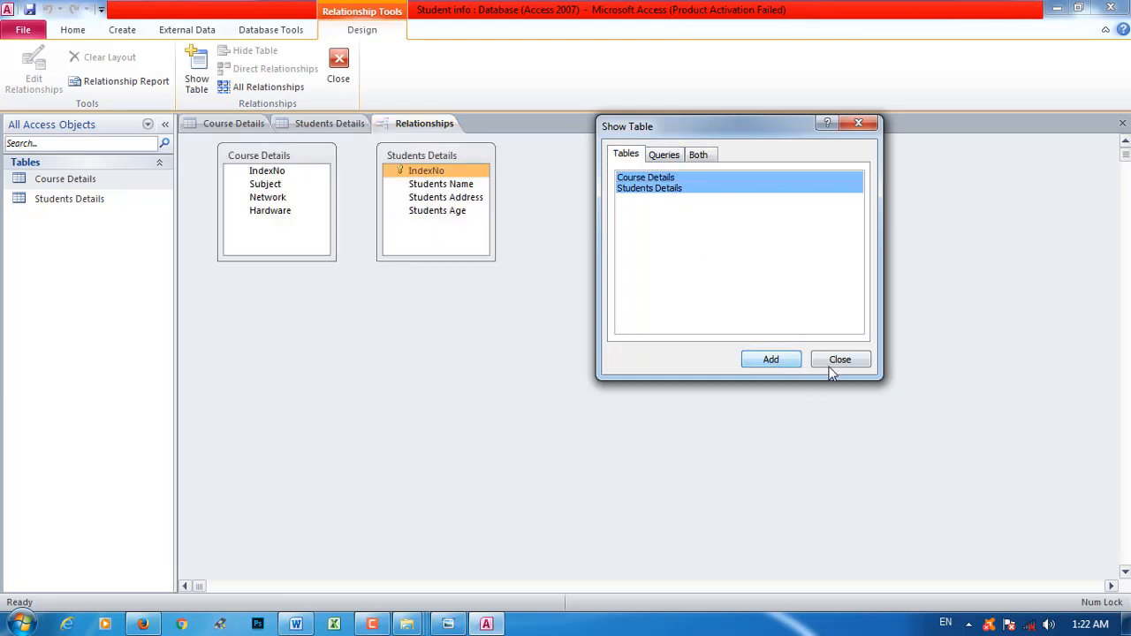
# - Create a relationship linking IndexNo in Students Details to IndexNo in Course Details, and space the two table boxes apart
pyautogui.click(836, 361)
pyautogui.moveTo(477, 159); pyautogui.dragTo(279, 174)
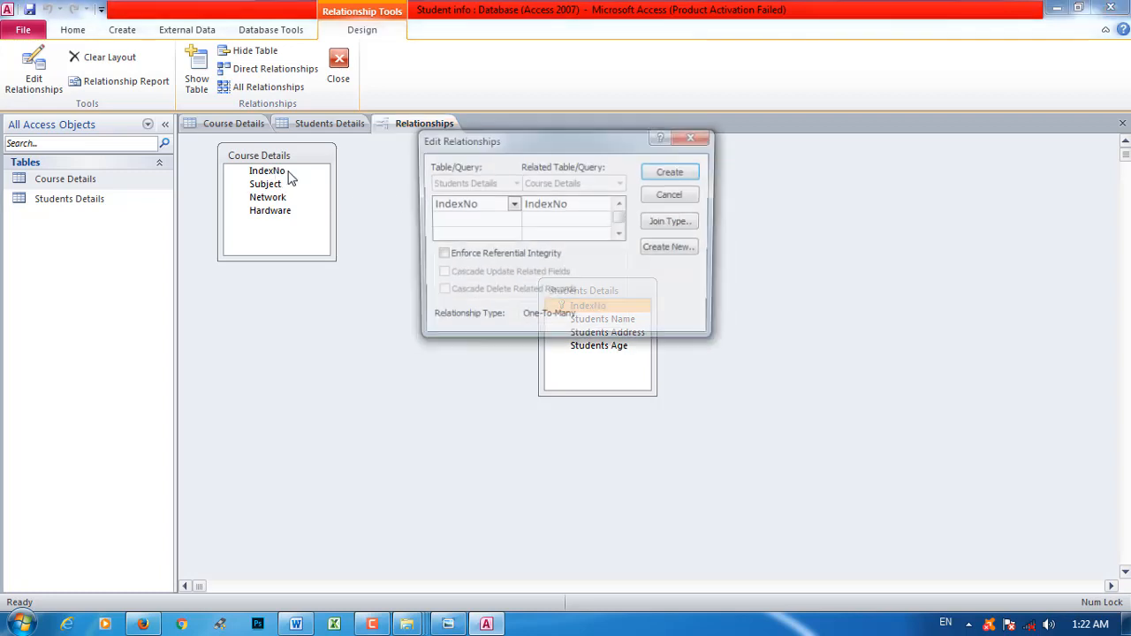
pyautogui.click(671, 176)
pyautogui.moveTo(617, 279); pyautogui.dragTo(740, 253)
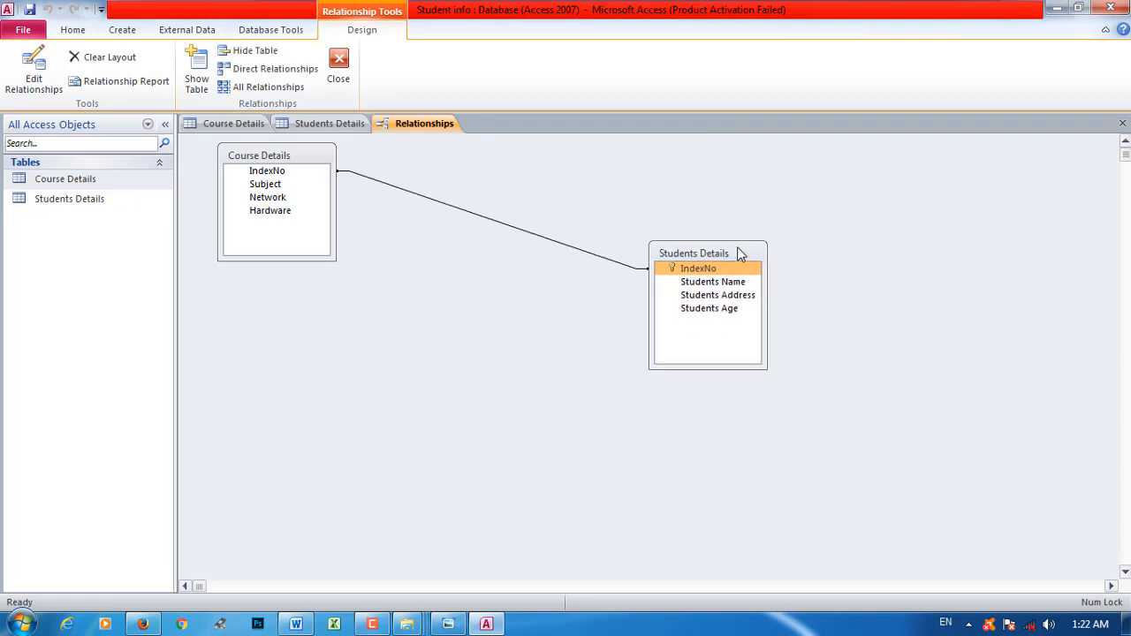
# - Check the linked fields in the settings of the relationship between Students Details and Course Details
pyautogui.rightClick(538, 239)
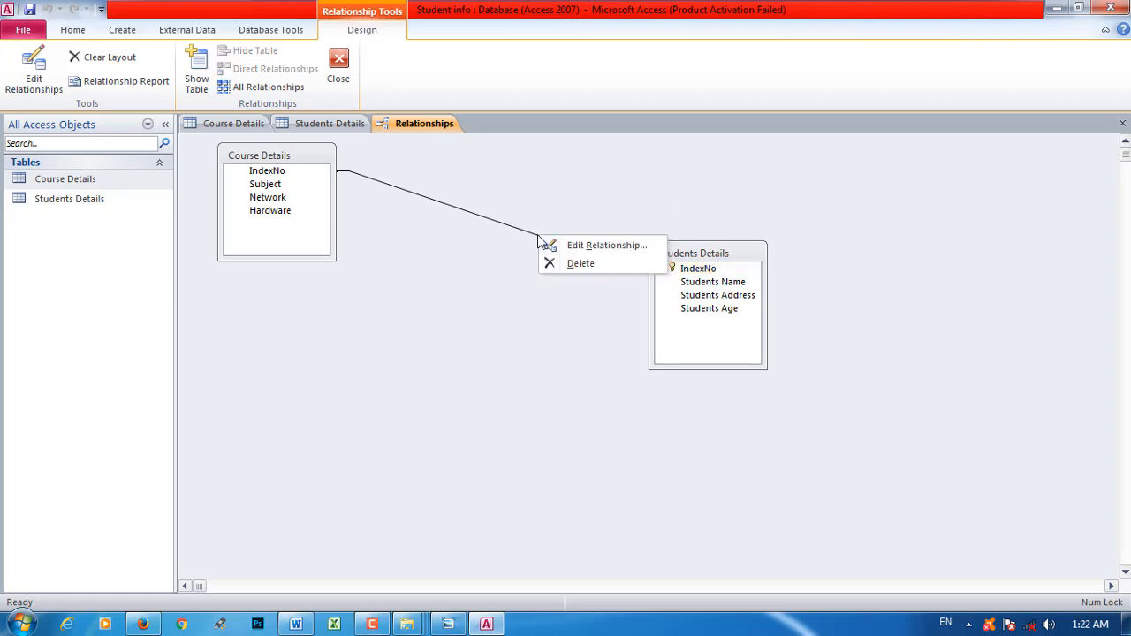
pyautogui.click(587, 245)
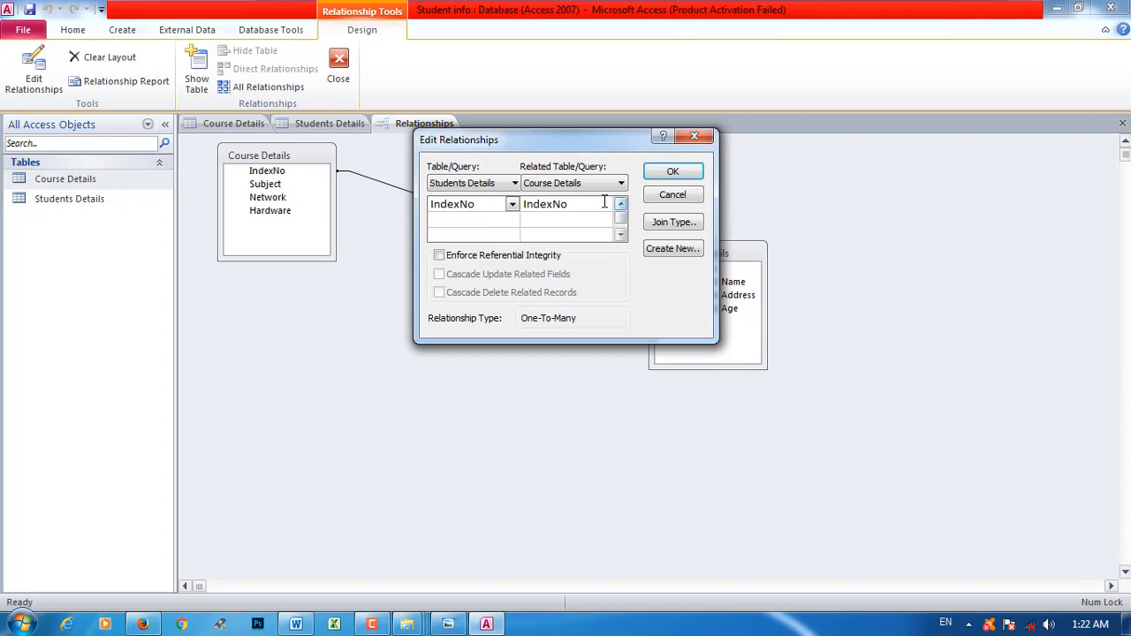
pyautogui.click(604, 202)
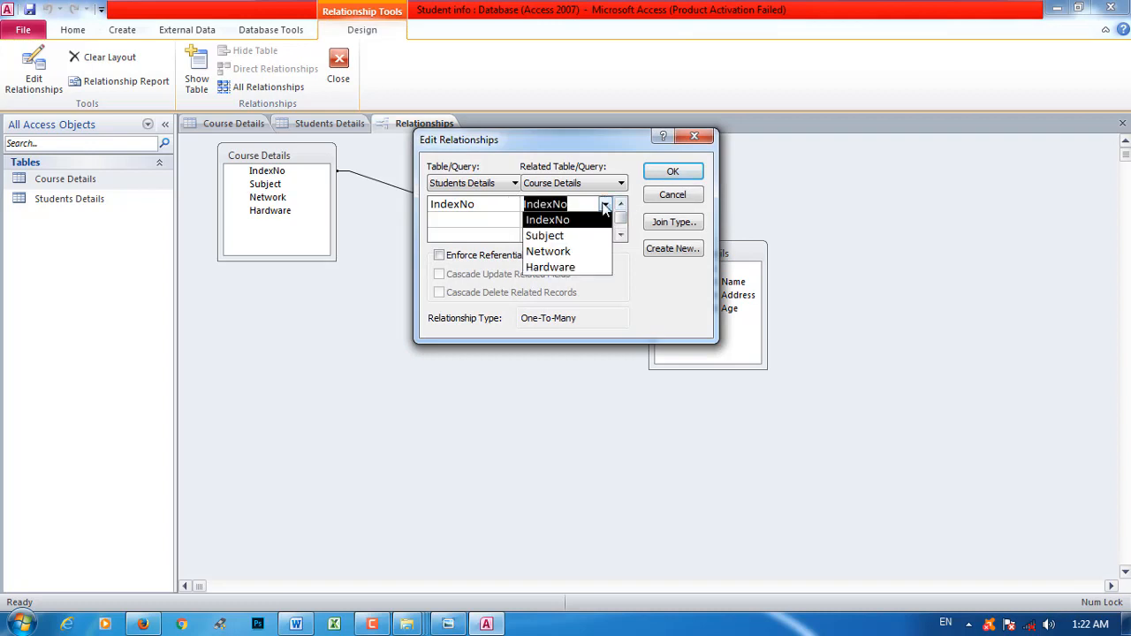
pyautogui.click(671, 173)
# - Shift the Students Details box slightly, save the relationships layout and close all open objects
pyautogui.moveTo(694, 254)
pyautogui.mouseDown()
pyautogui.moveTo(704, 222)
pyautogui.moveTo(687, 263)
pyautogui.mouseUp()
pyautogui.rightClick(424, 129)
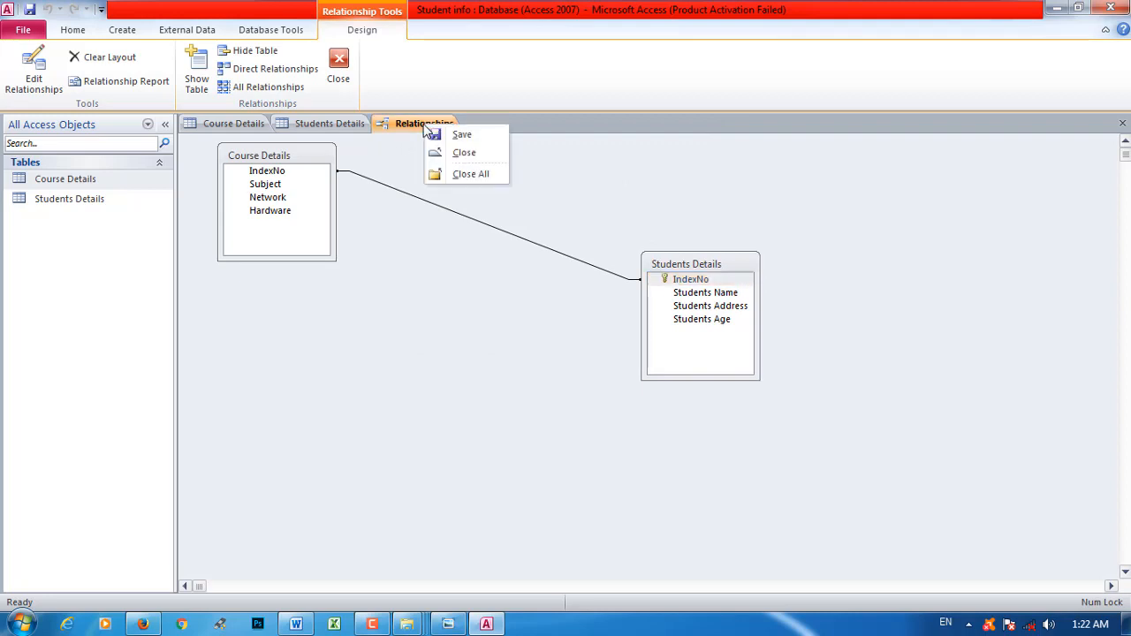
pyautogui.click(457, 133)
pyautogui.rightClick(444, 129)
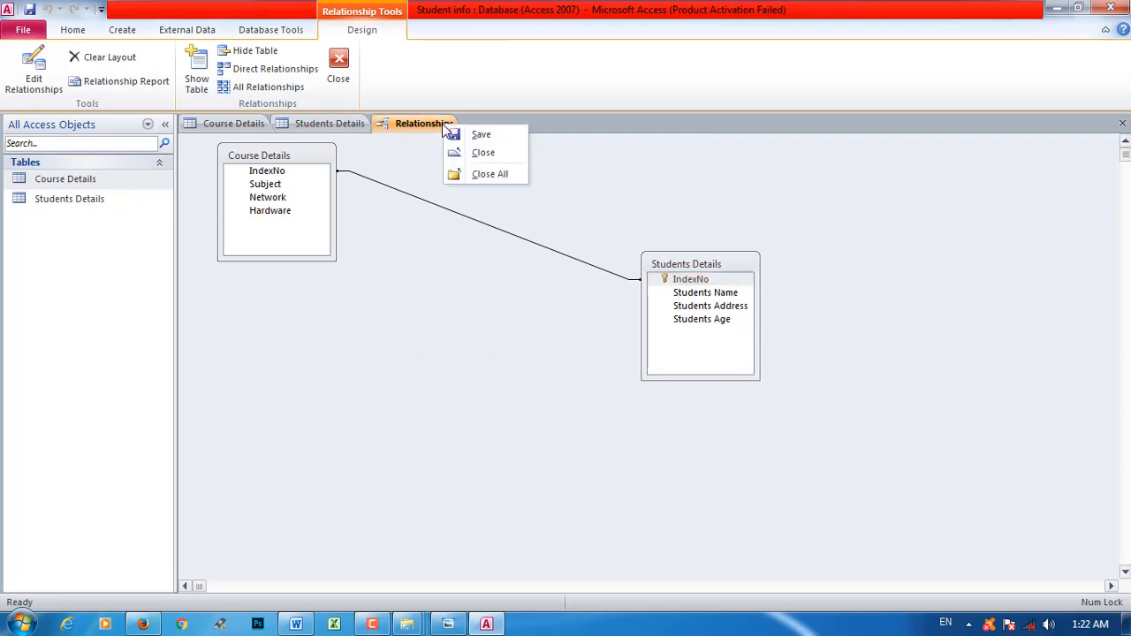
pyautogui.click(484, 174)
# - Open the Students Details table and examine the related marks records under CS001, CS002 and CS003
pyautogui.click(77, 198)
pyautogui.doubleClick(77, 198)
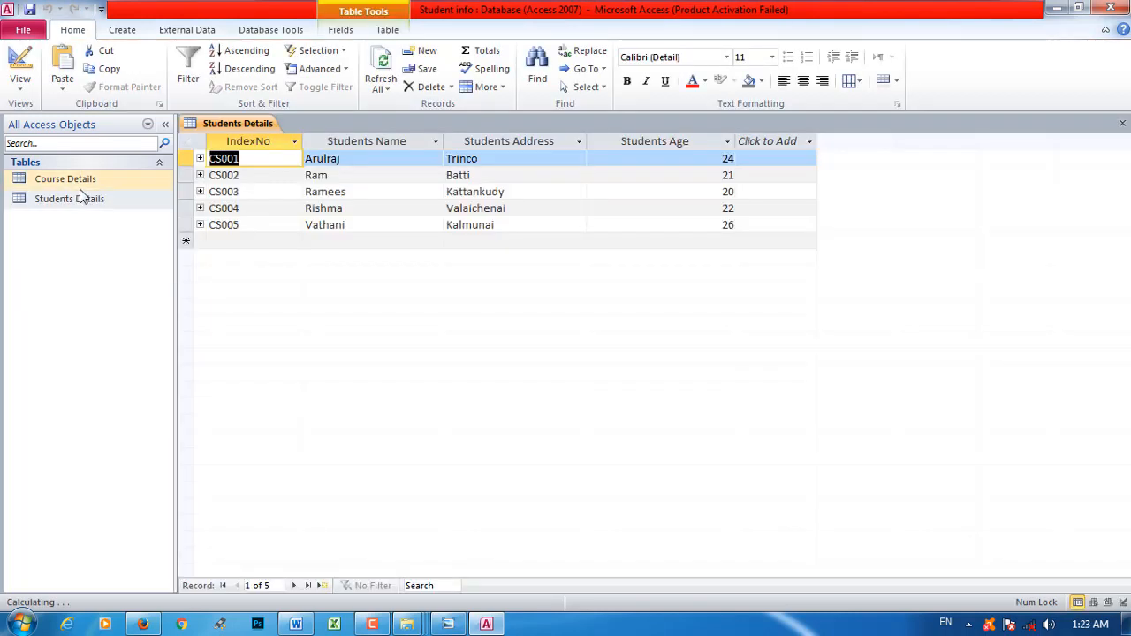
pyautogui.click(199, 158)
pyautogui.click(200, 158)
pyautogui.click(200, 175)
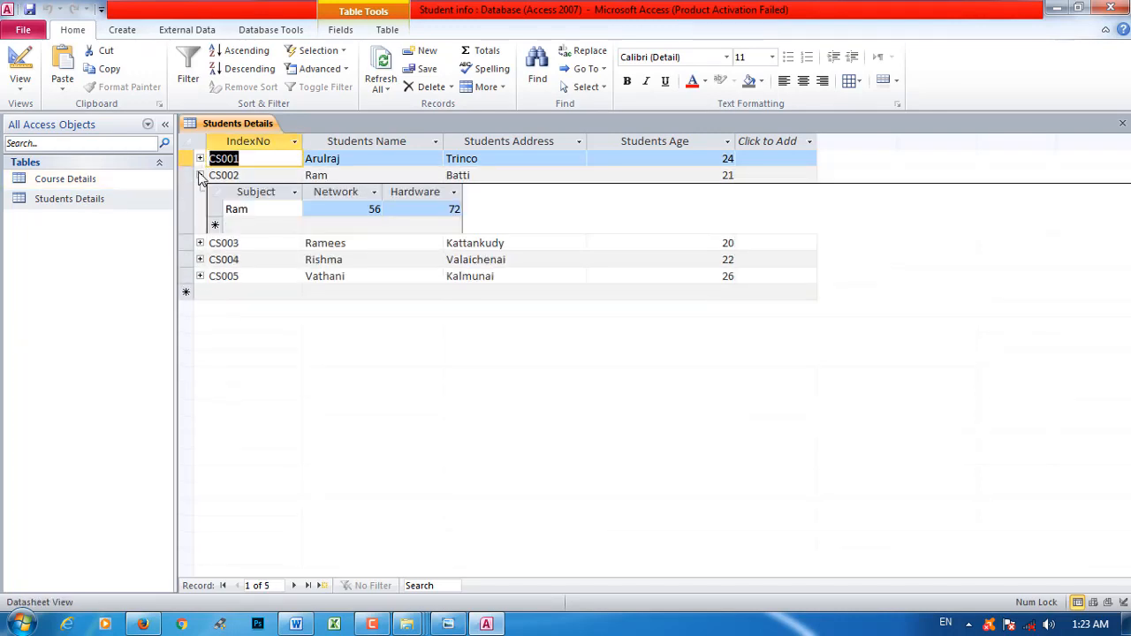
pyautogui.click(200, 175)
pyautogui.click(201, 192)
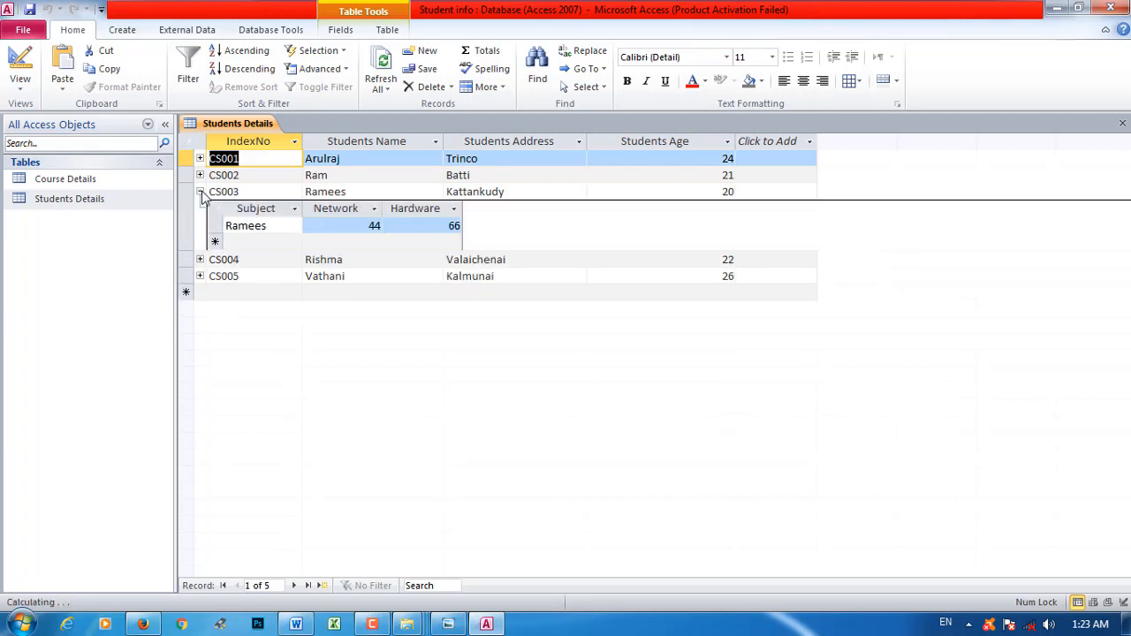
pyautogui.click(200, 192)
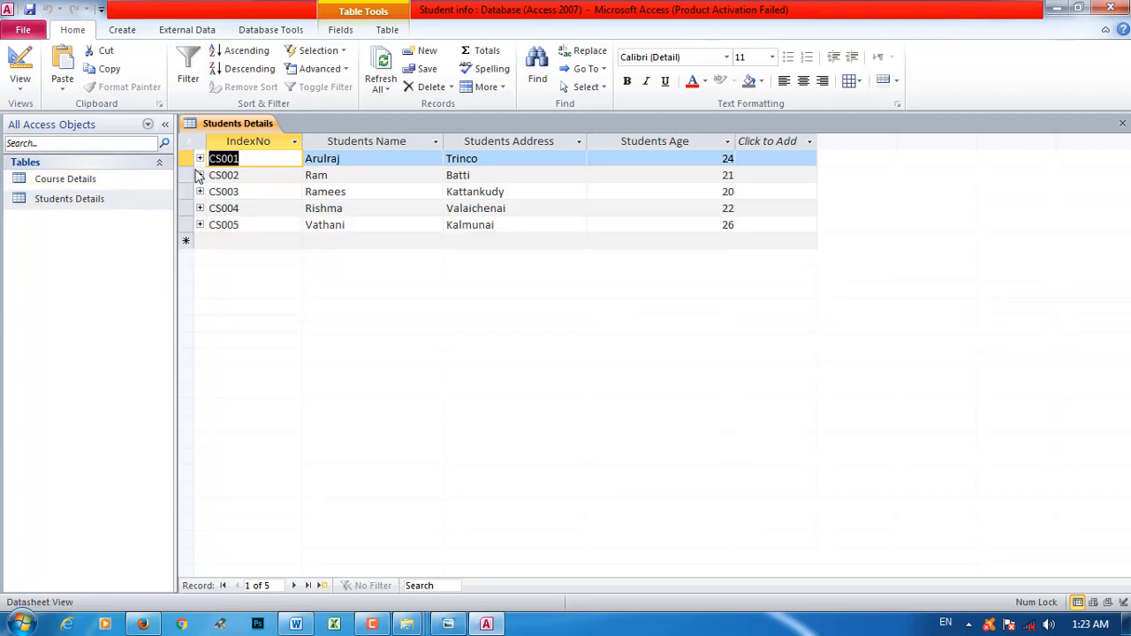
pyautogui.click(200, 159)
pyautogui.click(199, 159)
# - Switch to Windows Photo Viewer and read the paper's tasks on totals, averages and queries and the titles of its two tables
pyautogui.click(441, 625)
pyautogui.moveTo(442, 437); pyautogui.dragTo(439, 157)
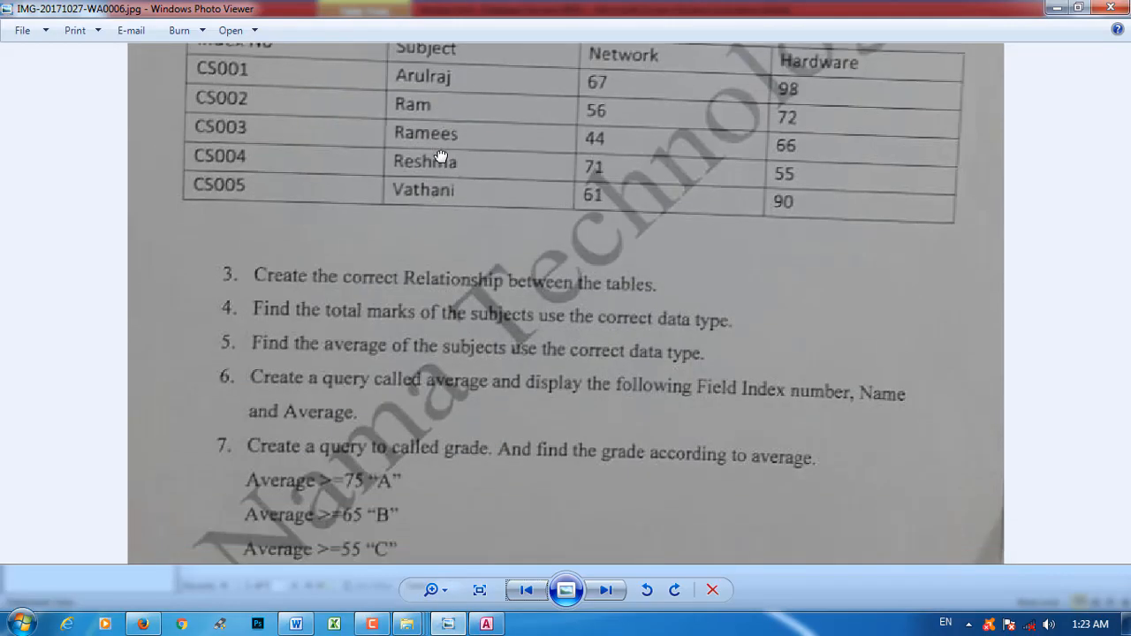
pyautogui.moveTo(447, 373); pyautogui.dragTo(453, 316)
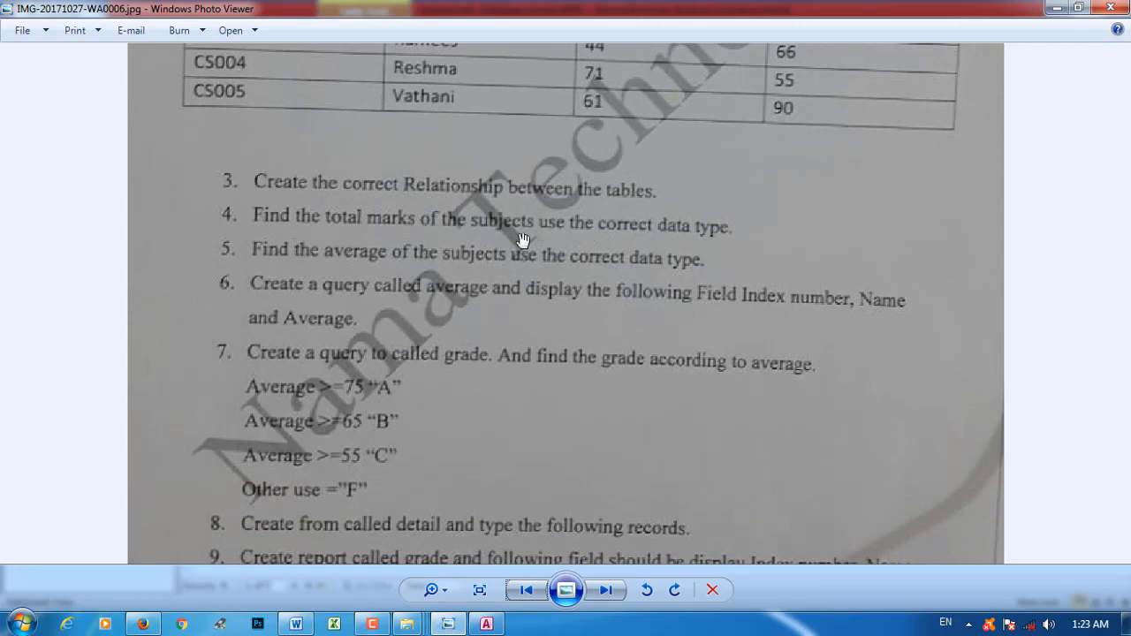
pyautogui.moveTo(318, 236); pyautogui.dragTo(314, 318)
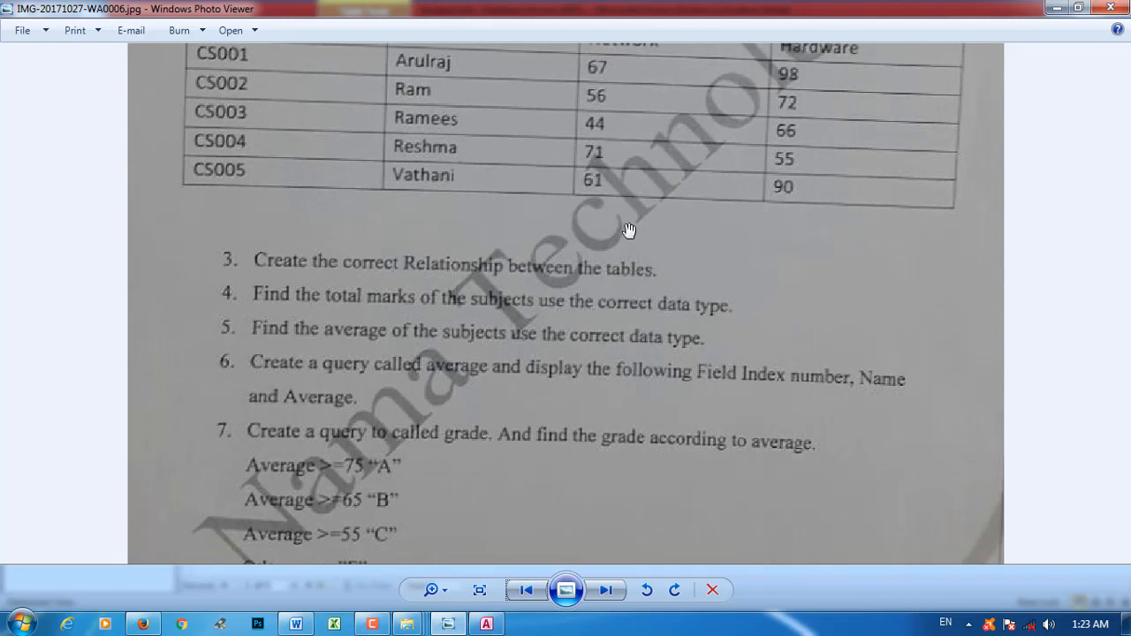
pyautogui.moveTo(629, 231); pyautogui.dragTo(603, 426)
pyautogui.moveTo(605, 301); pyautogui.dragTo(593, 211)
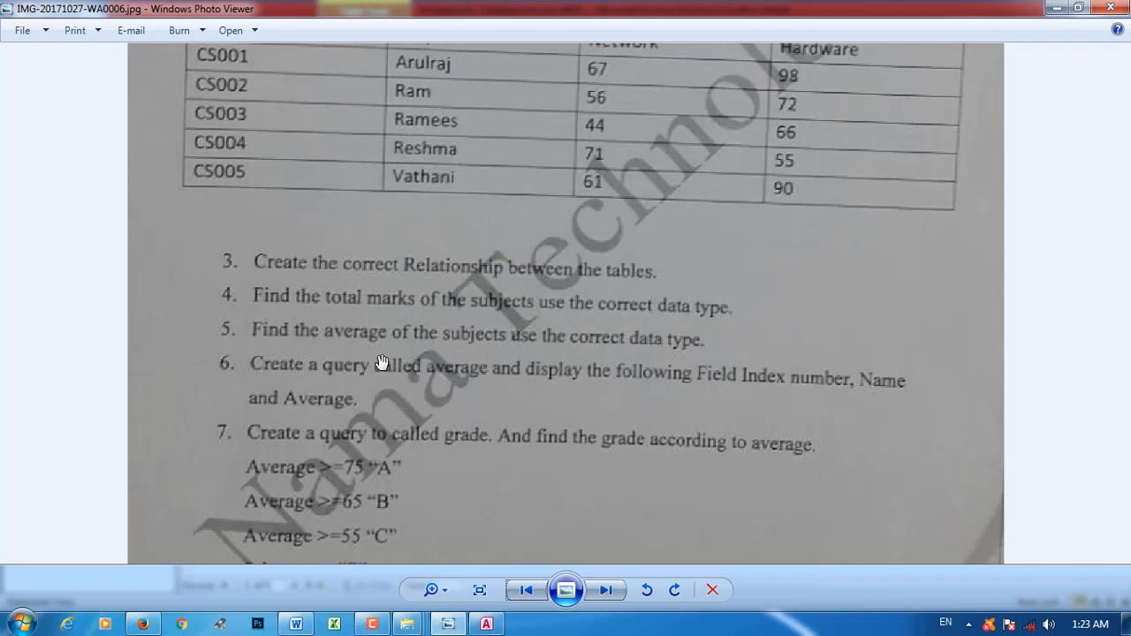
pyautogui.moveTo(587, 290); pyautogui.dragTo(601, 341)
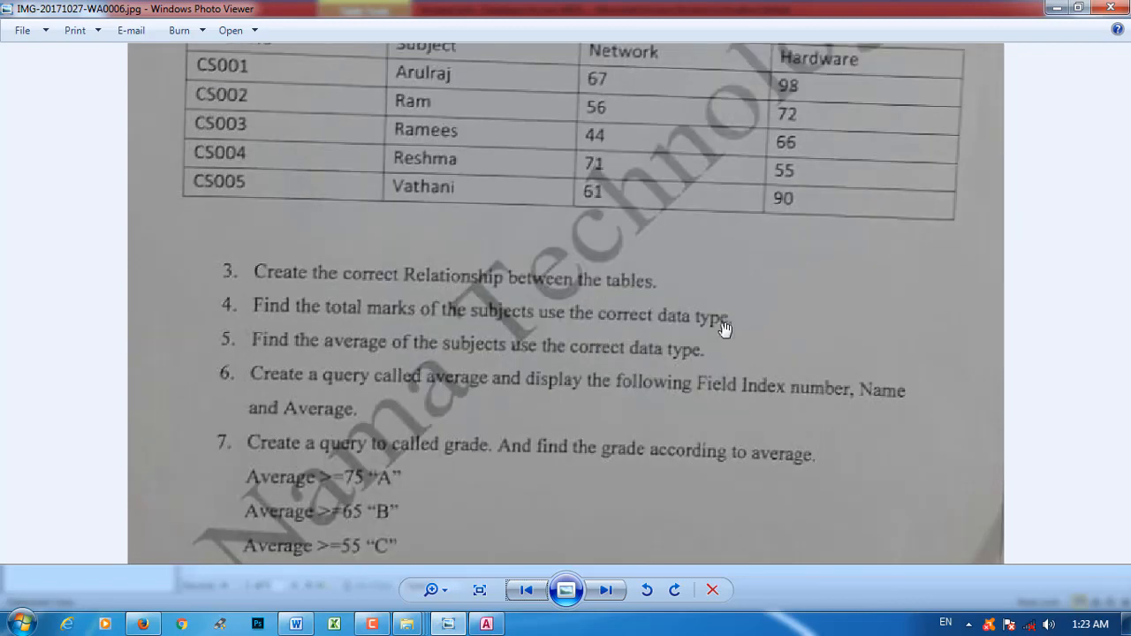
pyautogui.moveTo(621, 132); pyautogui.dragTo(663, 280)
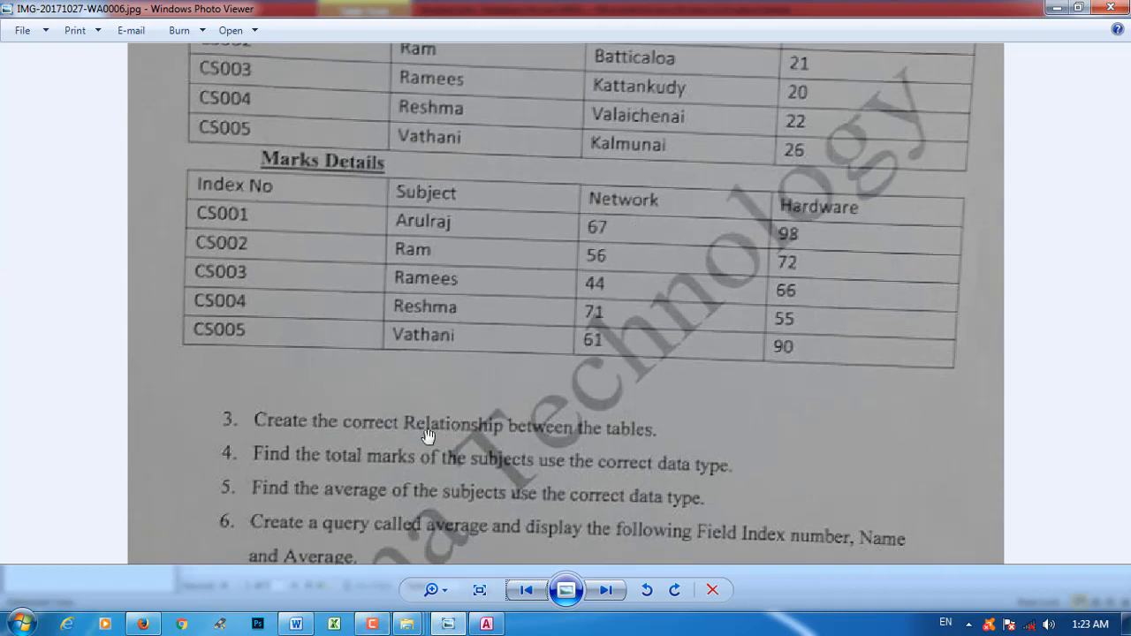
pyautogui.moveTo(445, 459); pyautogui.dragTo(428, 433)
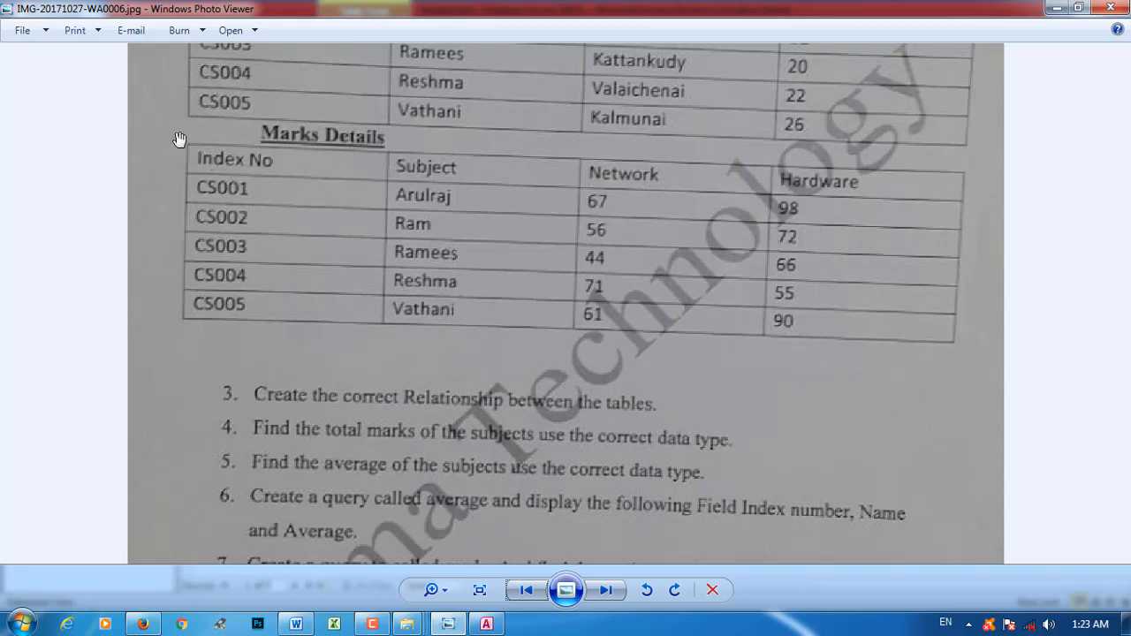
pyautogui.moveTo(396, 205); pyautogui.dragTo(388, 353)
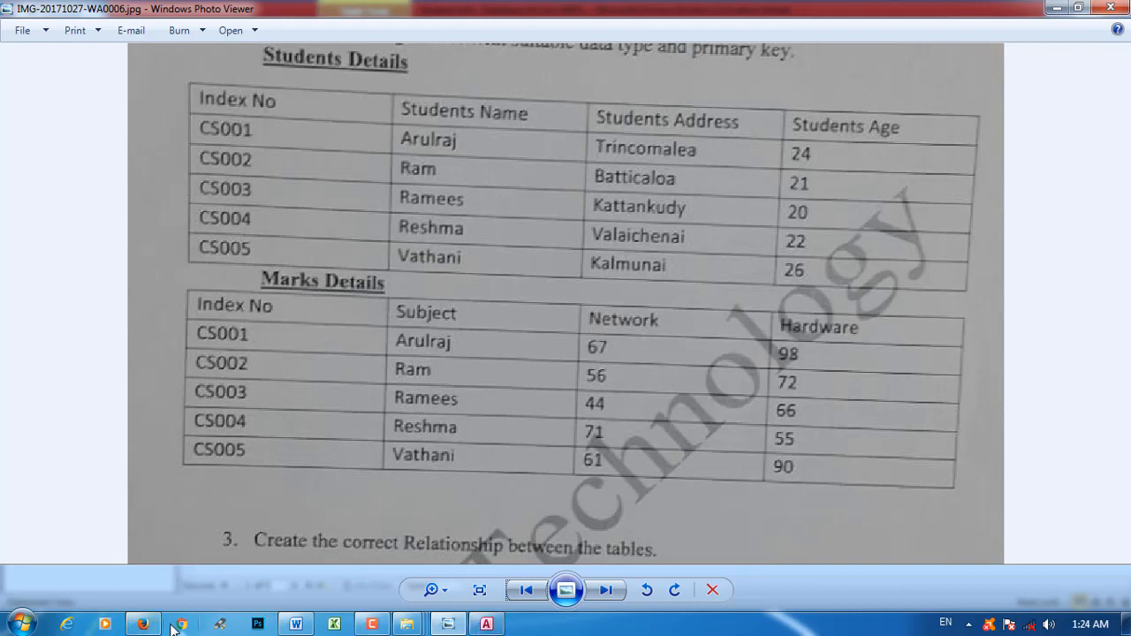
pyautogui.moveTo(144, 627)
# - Return to Access and try to rename the Students Details table while it is open
pyautogui.click(486, 624)
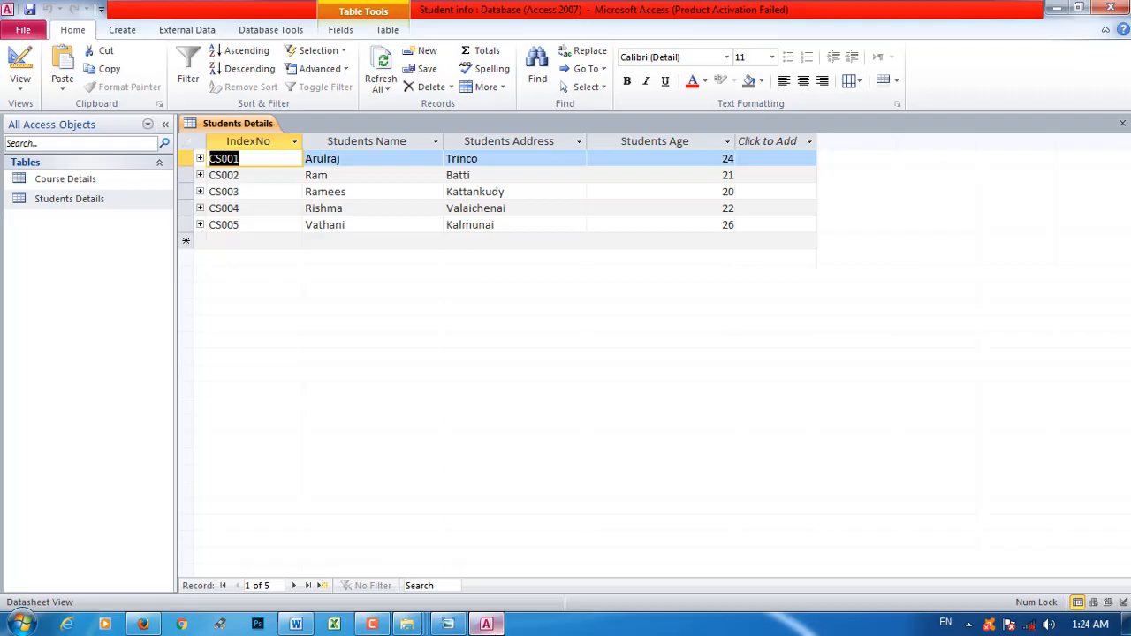
pyautogui.rightClick(90, 173)
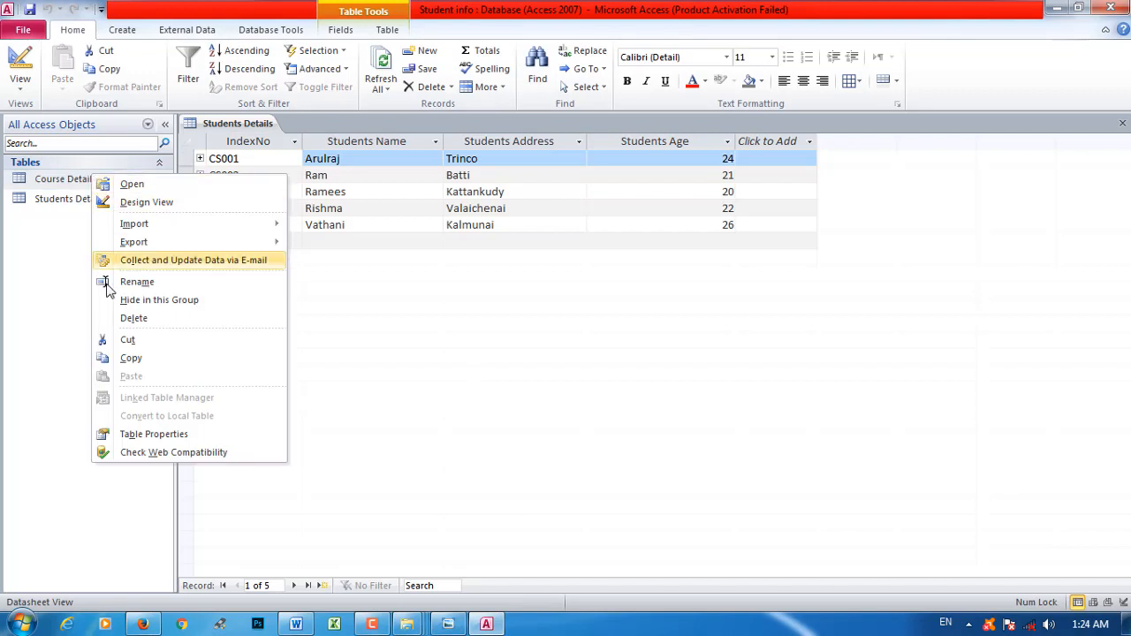
pyautogui.click(73, 182)
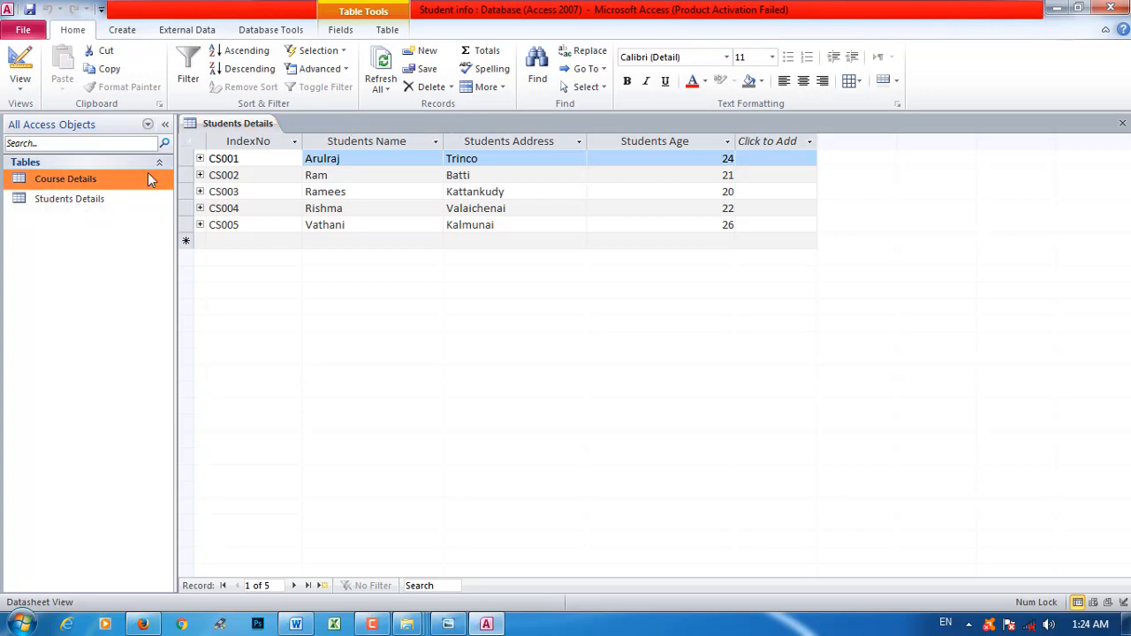
pyautogui.click(78, 199)
pyautogui.rightClick(74, 204)
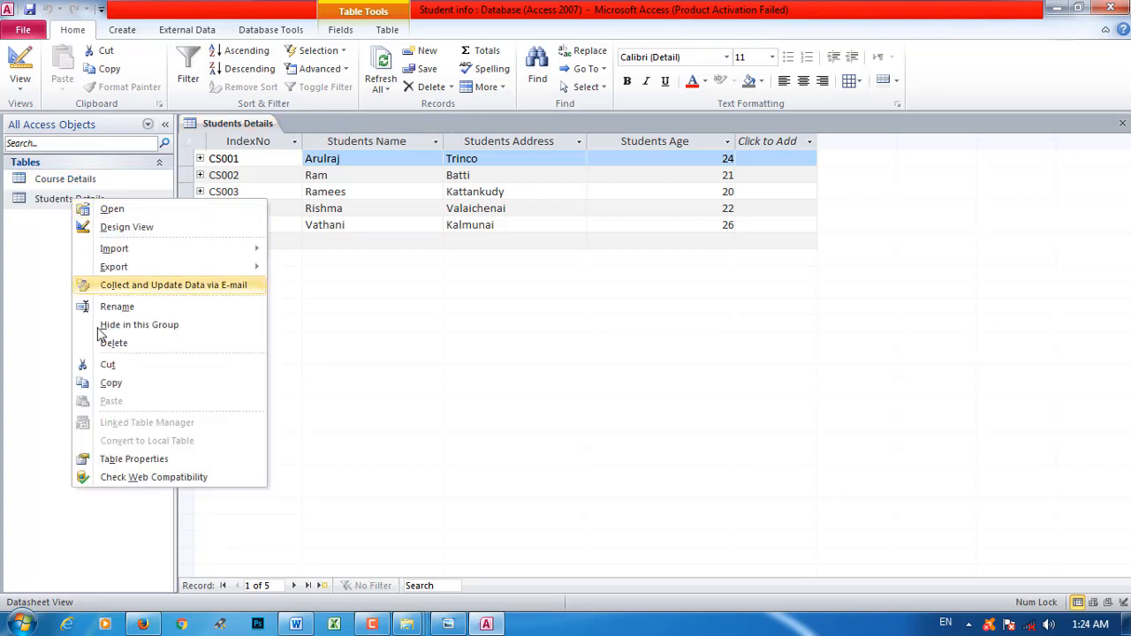
pyautogui.click(121, 307)
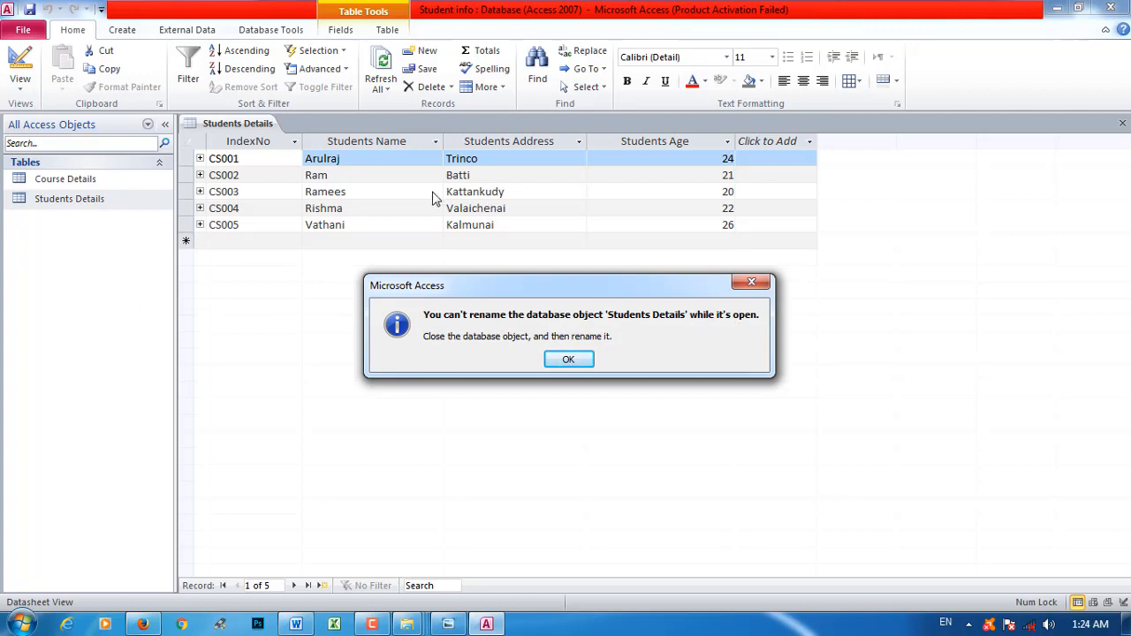
pyautogui.click(767, 282)
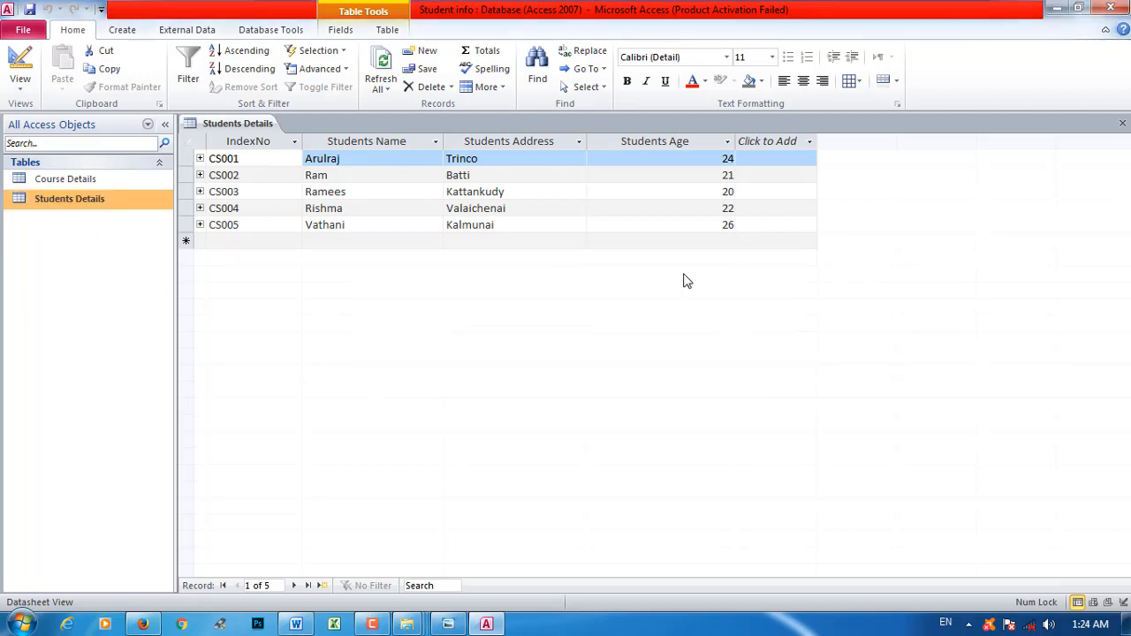
# - Try to rename the Course Details table while the Students Details table is open
pyautogui.click(64, 180)
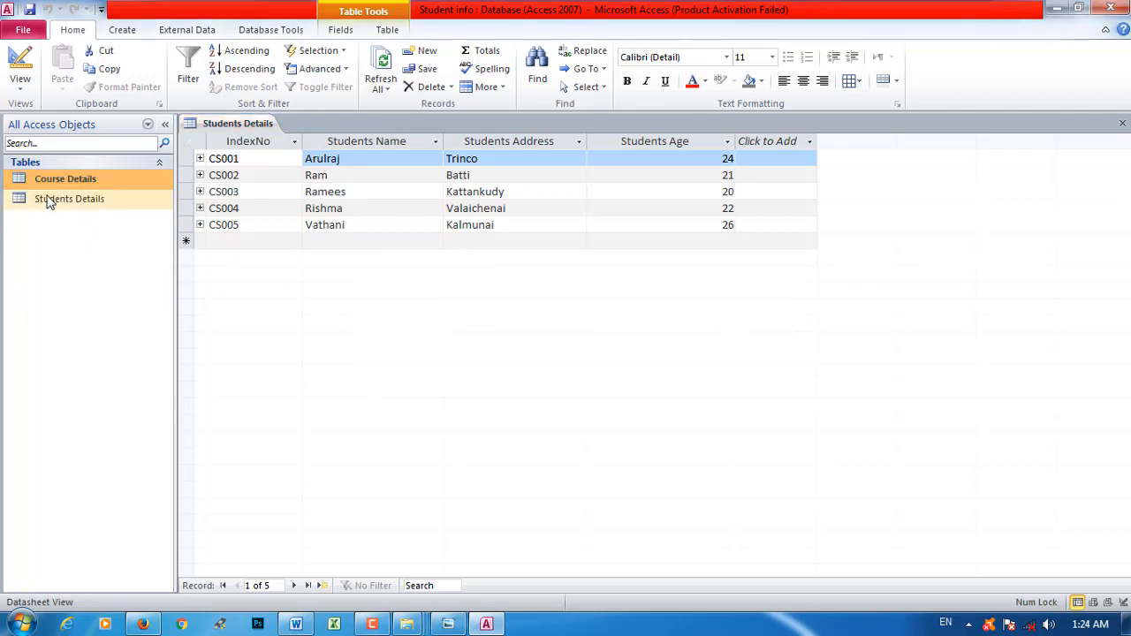
pyautogui.rightClick(63, 169)
pyautogui.rightClick(51, 181)
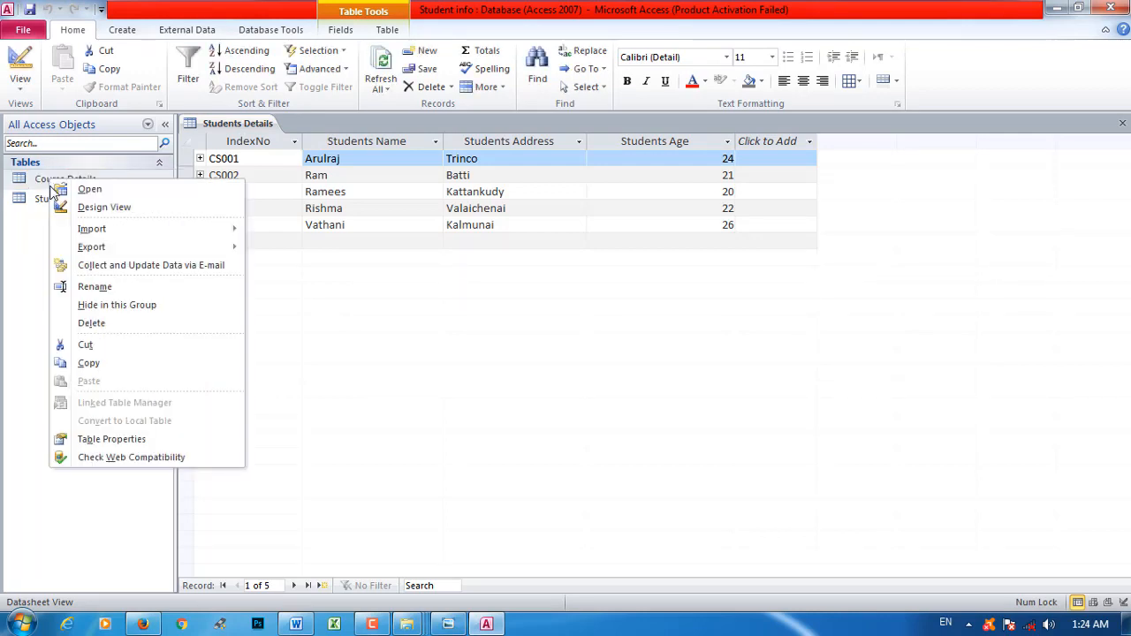
pyautogui.click(94, 287)
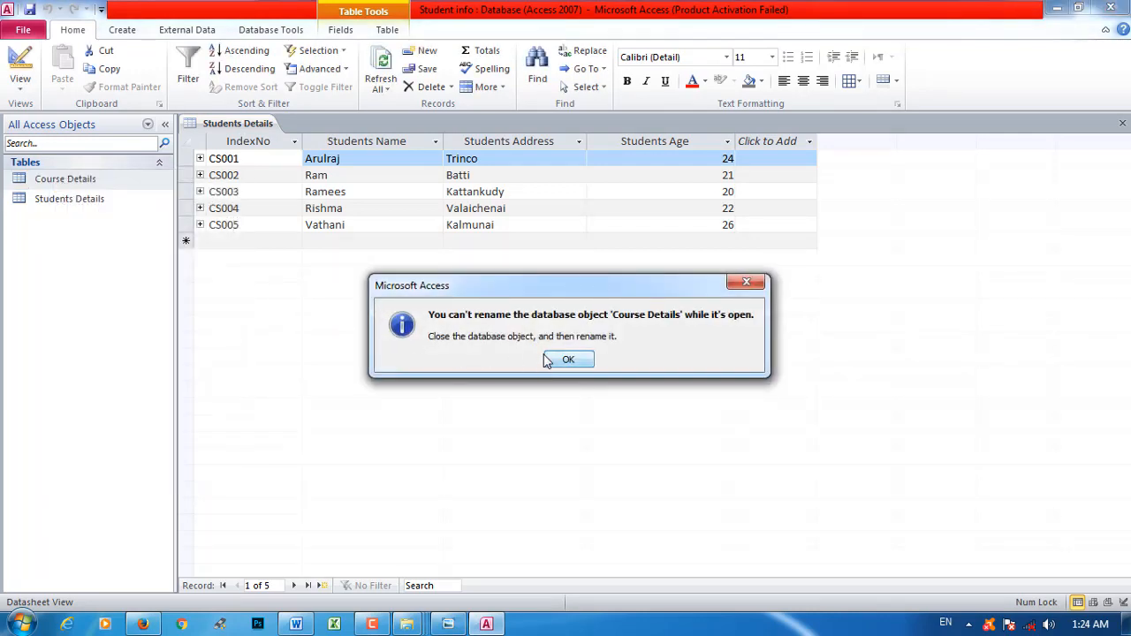
pyautogui.click(546, 360)
pyautogui.rightClick(91, 197)
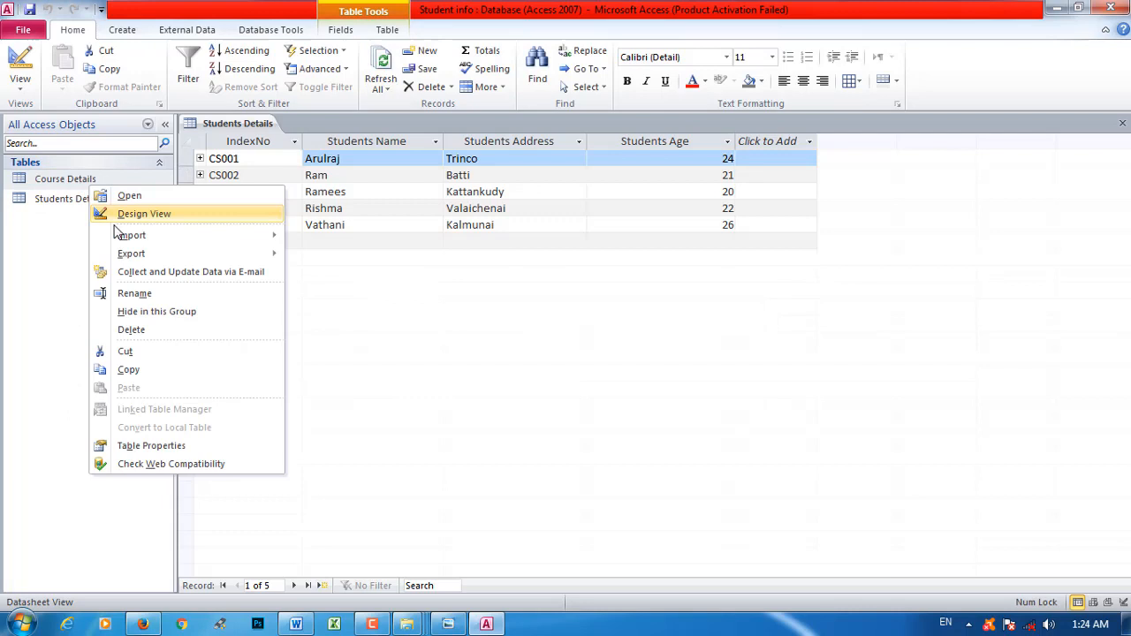
pyautogui.click(135, 294)
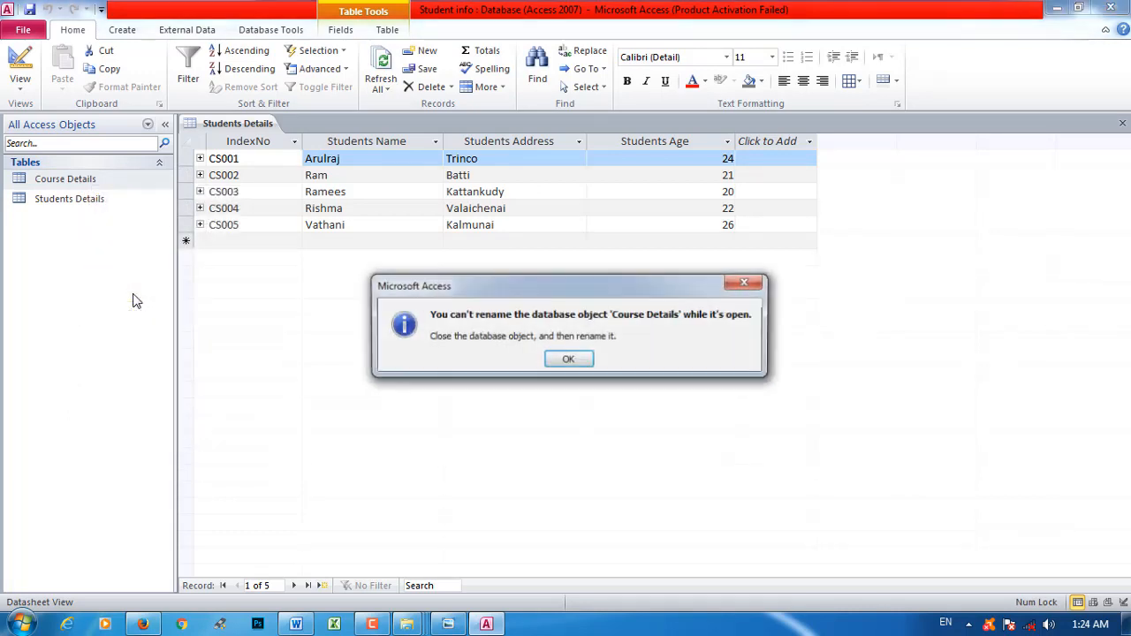
pyautogui.click(559, 361)
pyautogui.click(53, 199)
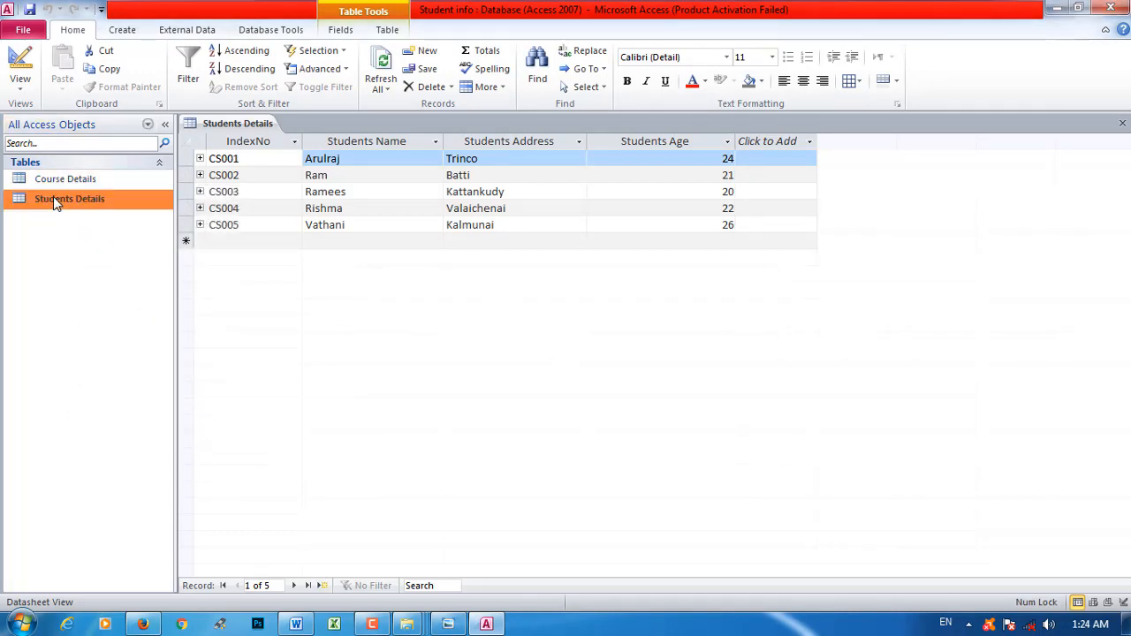
pyautogui.click(75, 179)
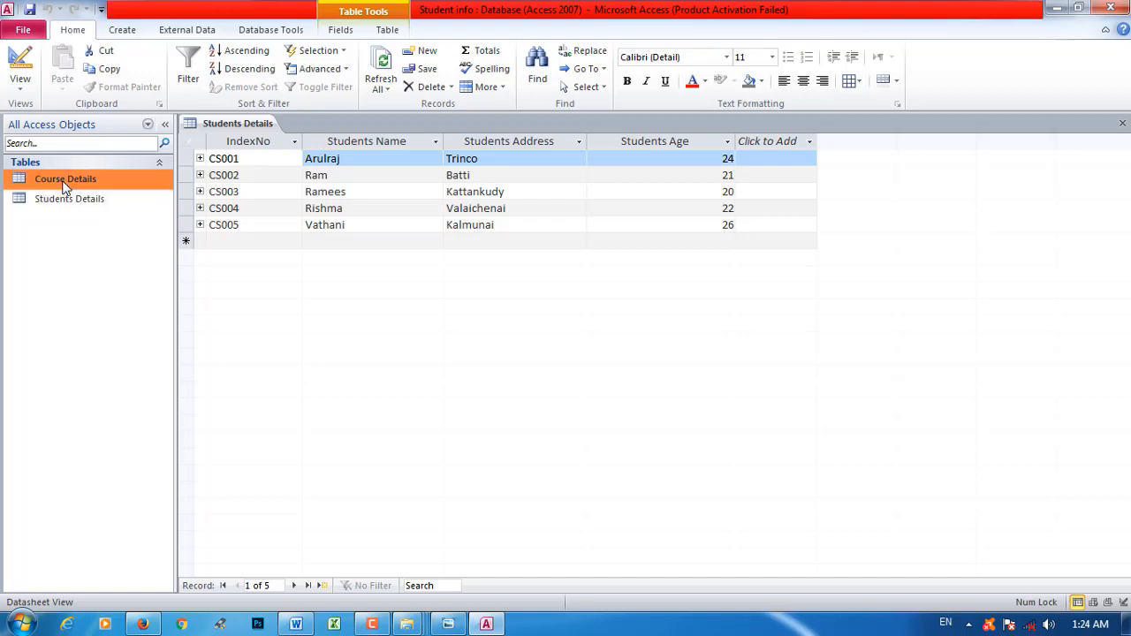
# - Close the Students Details table and rename the Course Details table as Marks Details
pyautogui.rightClick(223, 133)
pyautogui.click(256, 157)
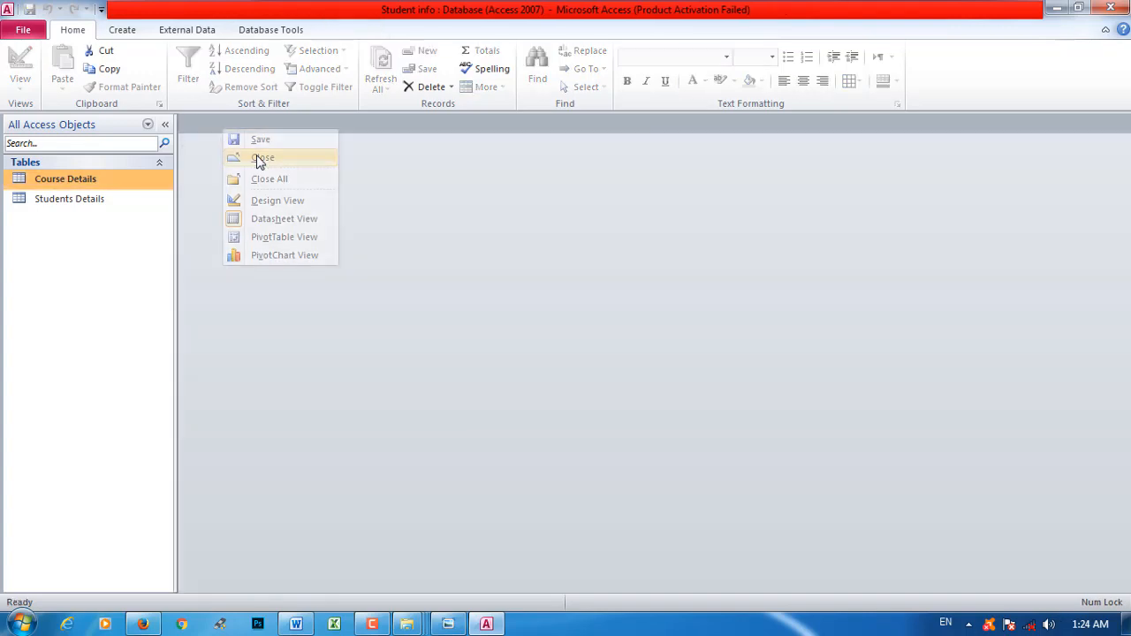
pyautogui.rightClick(91, 187)
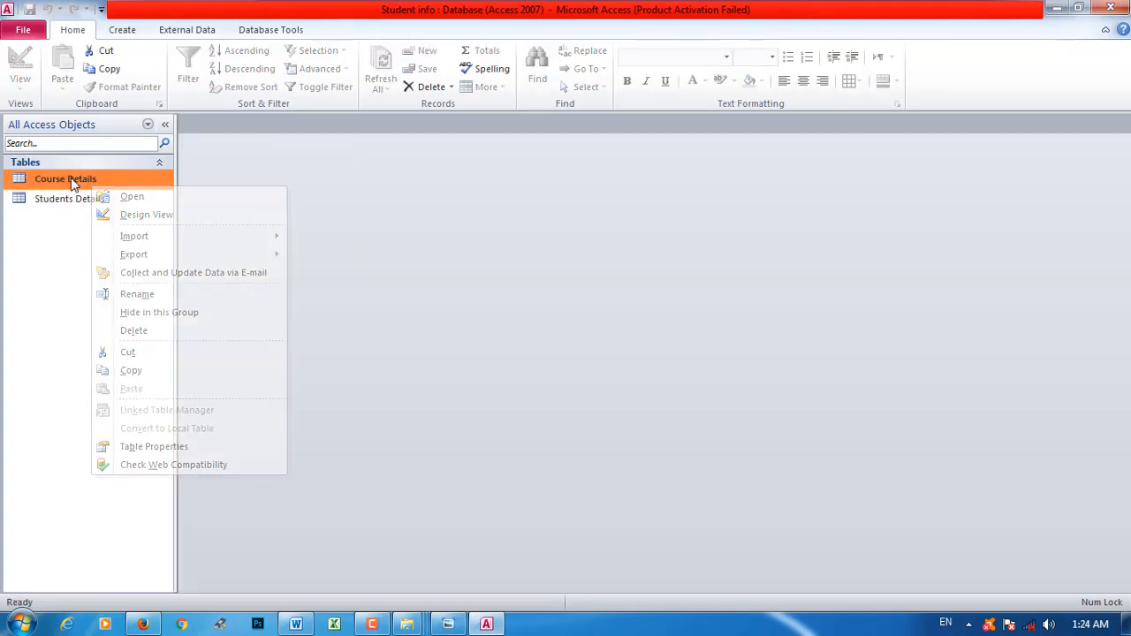
pyautogui.rightClick(72, 178)
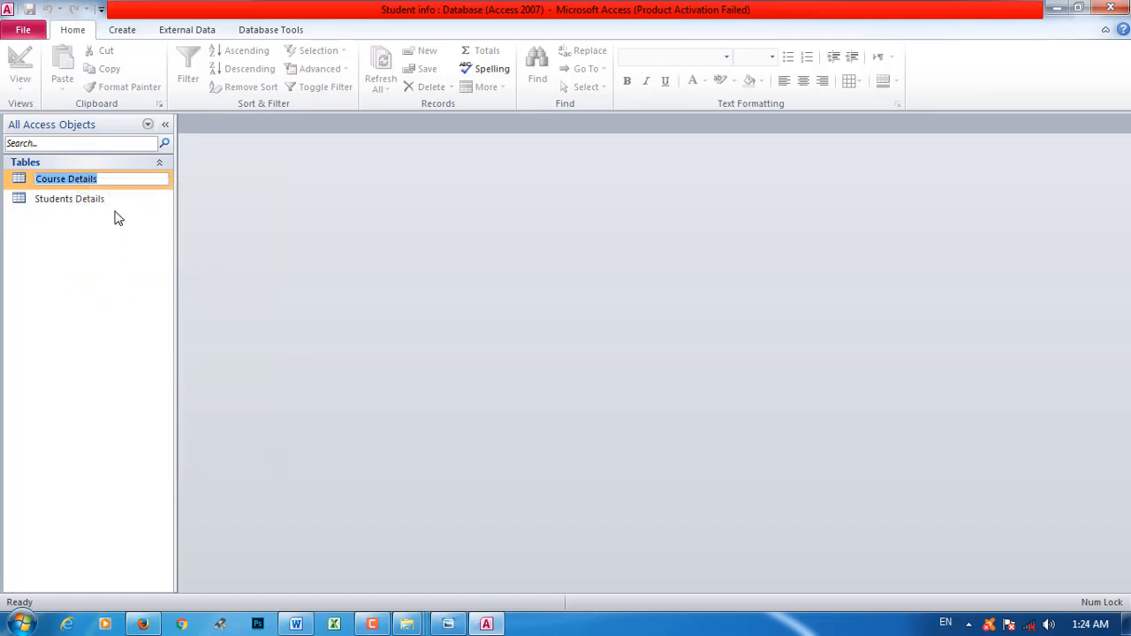
pyautogui.write('Marks Details')
pyautogui.press('Return')
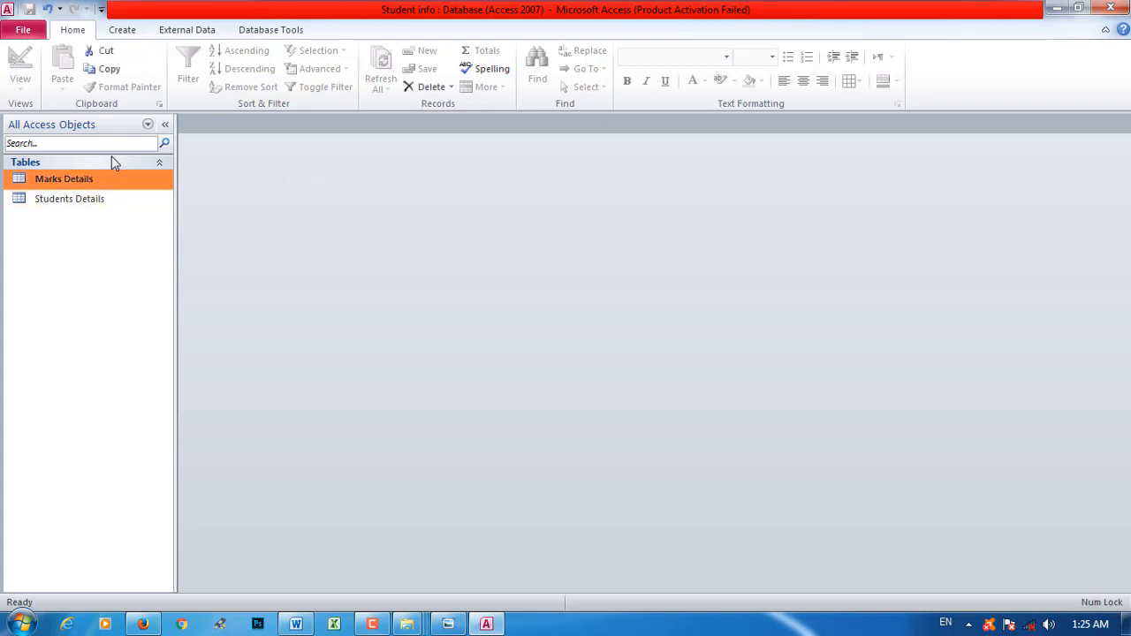
# - Open the Marks Details and Students Details tables and review the records in Marks Details
pyautogui.doubleClick(100, 180)
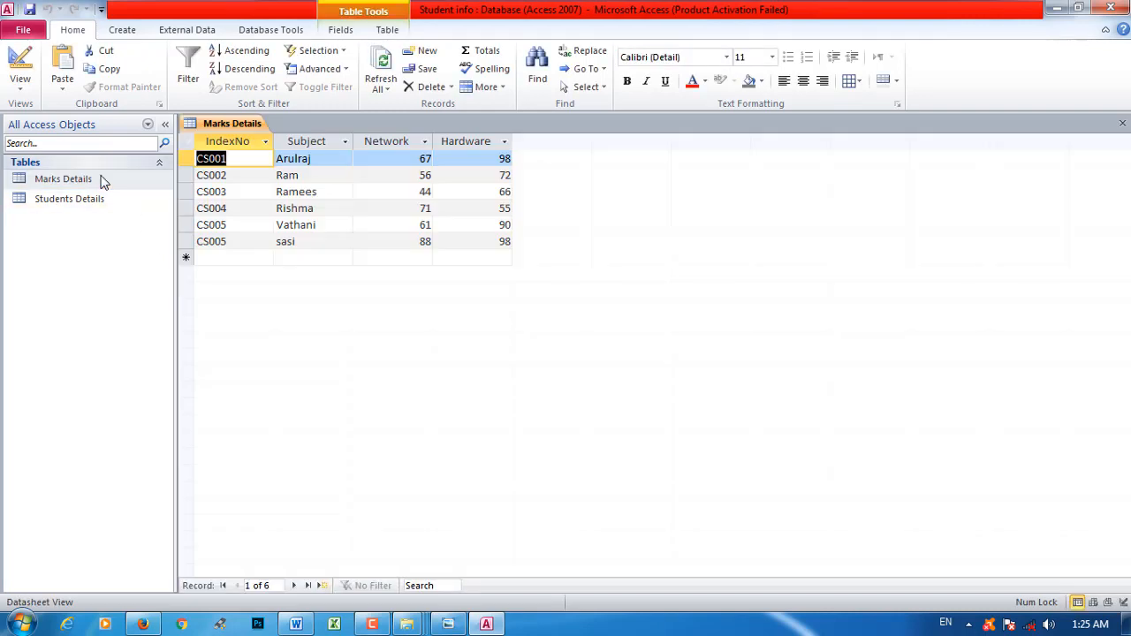
pyautogui.doubleClick(93, 191)
pyautogui.doubleClick(92, 182)
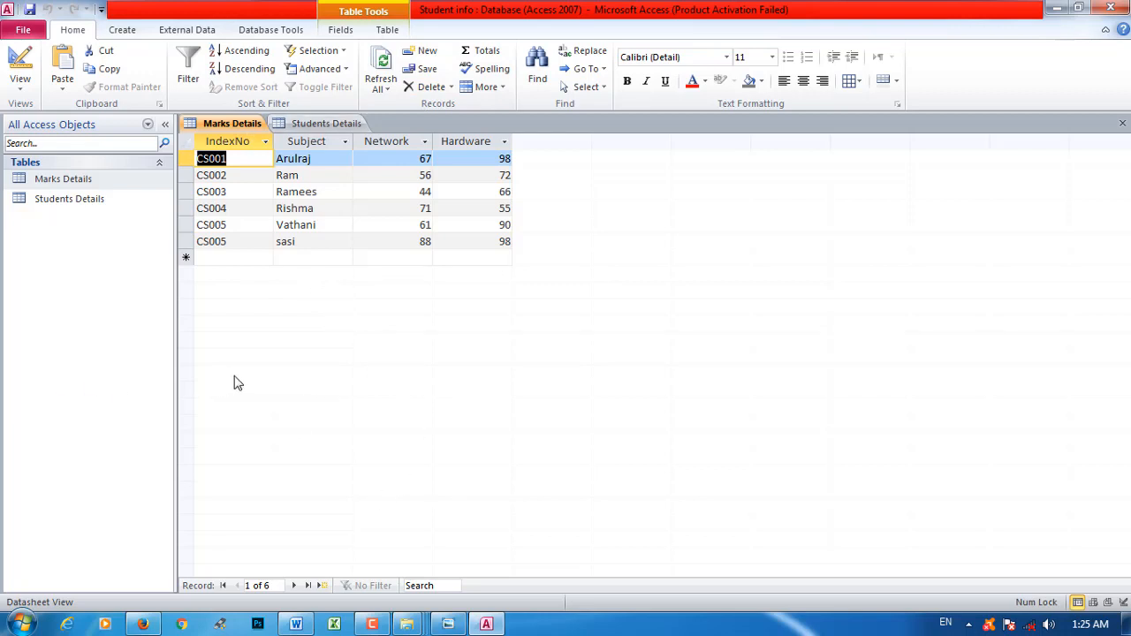
# - Create a new query in Design View with the Marks Details table as its source
pyautogui.click(124, 32)
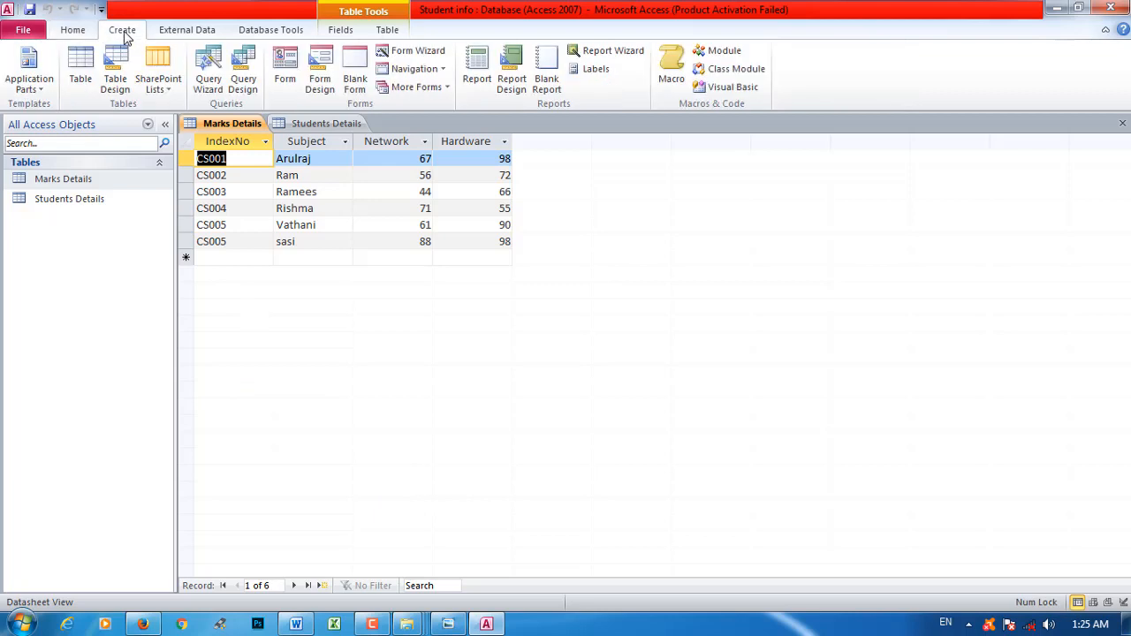
pyautogui.click(244, 81)
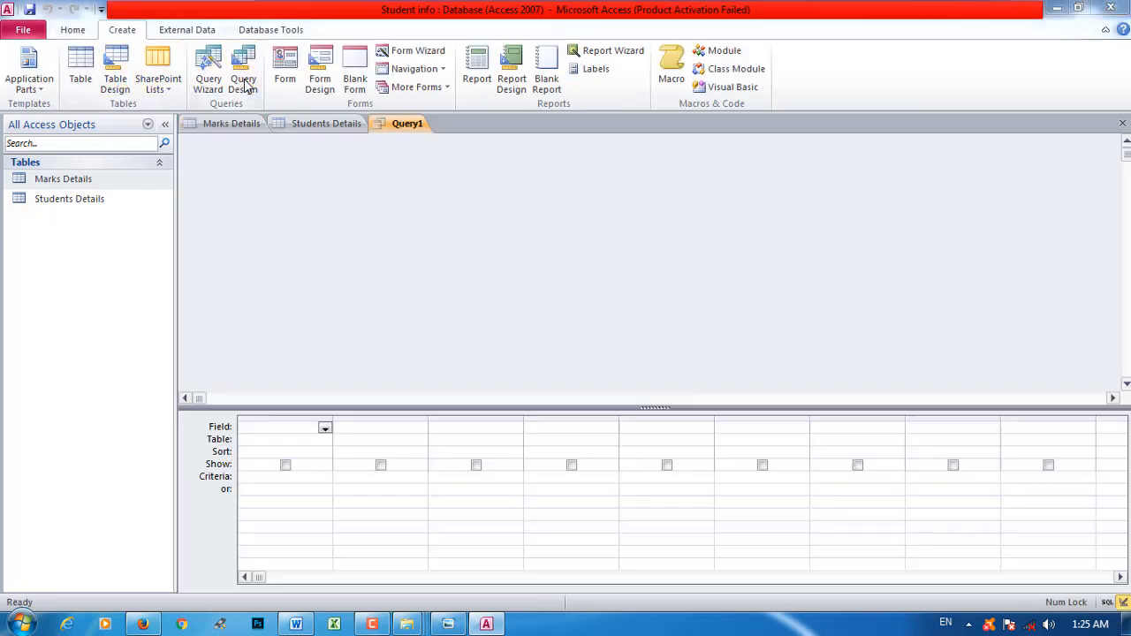
pyautogui.moveTo(554, 362); pyautogui.dragTo(724, 155)
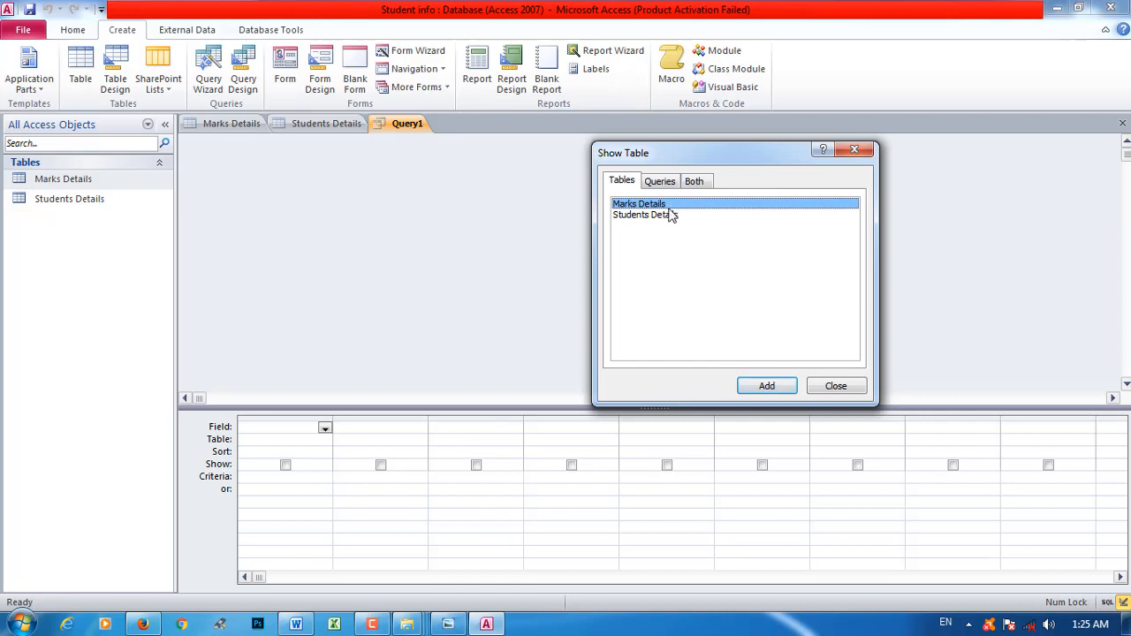
pyautogui.click(740, 378)
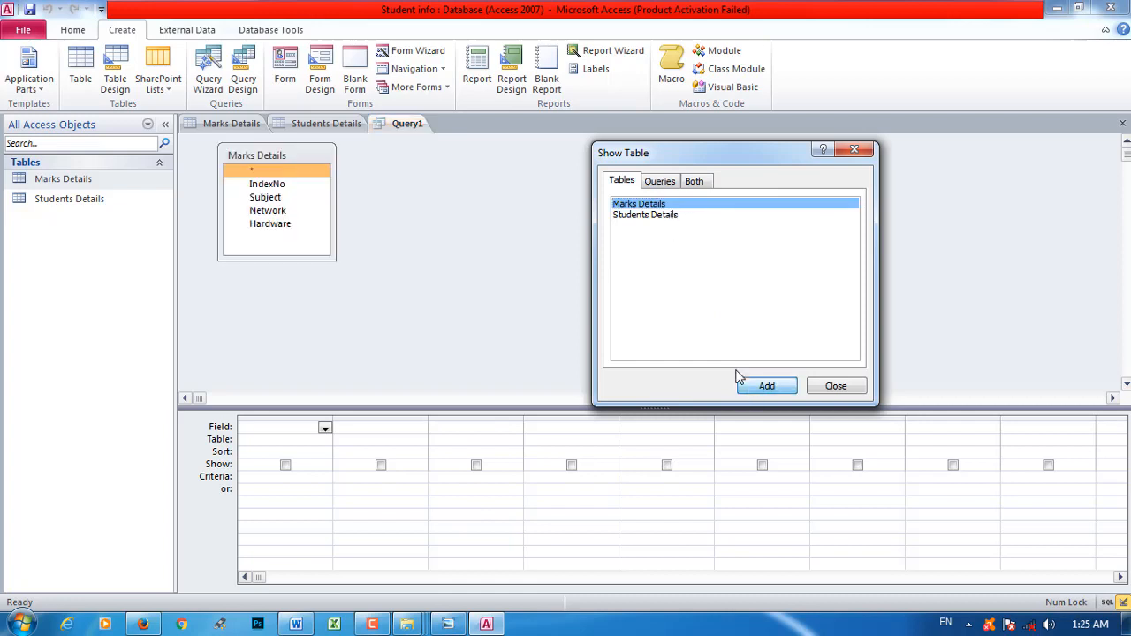
pyautogui.click(813, 392)
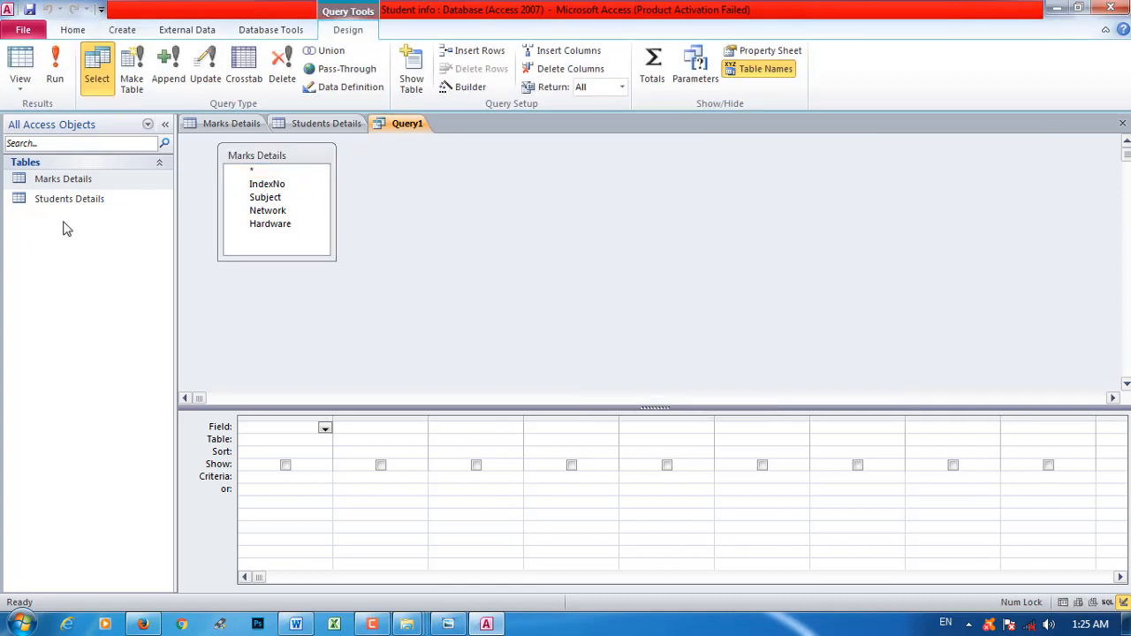
# - Add the IndexNo, Subject, Network and Hardware fields of Marks Details to the query grid
pyautogui.doubleClick(274, 183)
pyautogui.doubleClick(265, 197)
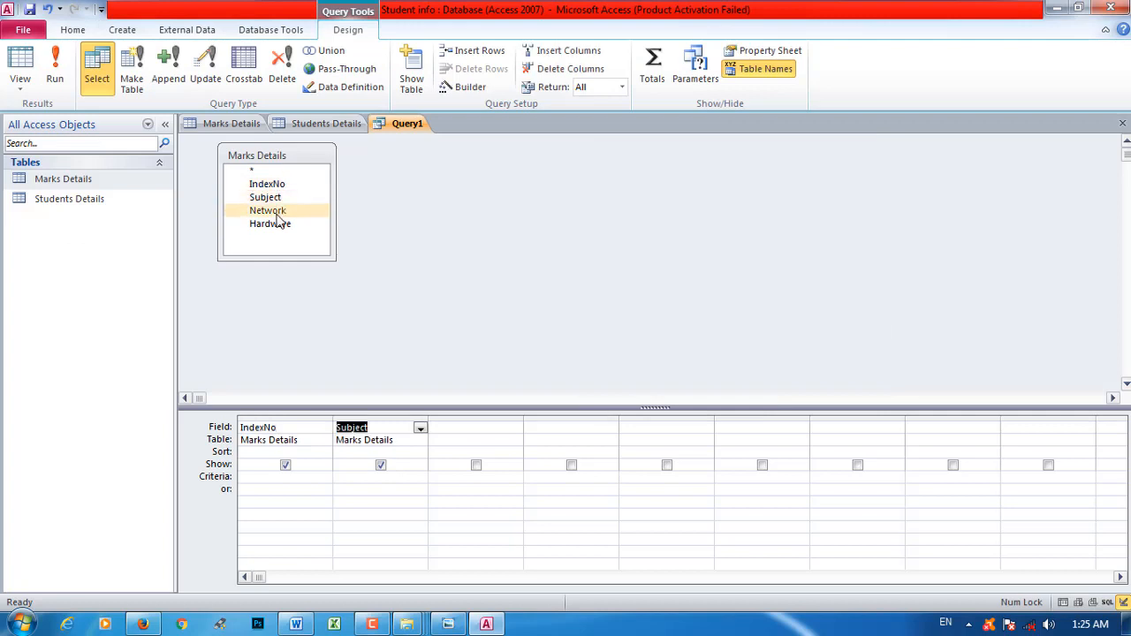
pyautogui.doubleClick(276, 212)
pyautogui.doubleClick(291, 226)
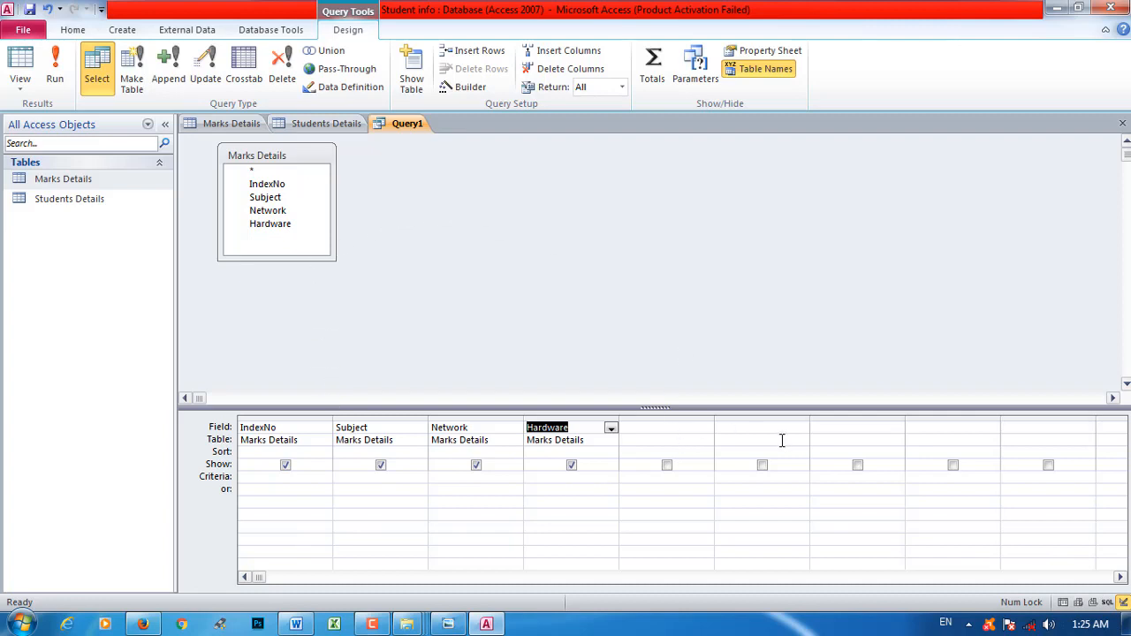
# - Add the calculated field Total:[Network]+[Hardware] in a widened column after Hardware and run the query
pyautogui.click(646, 427)
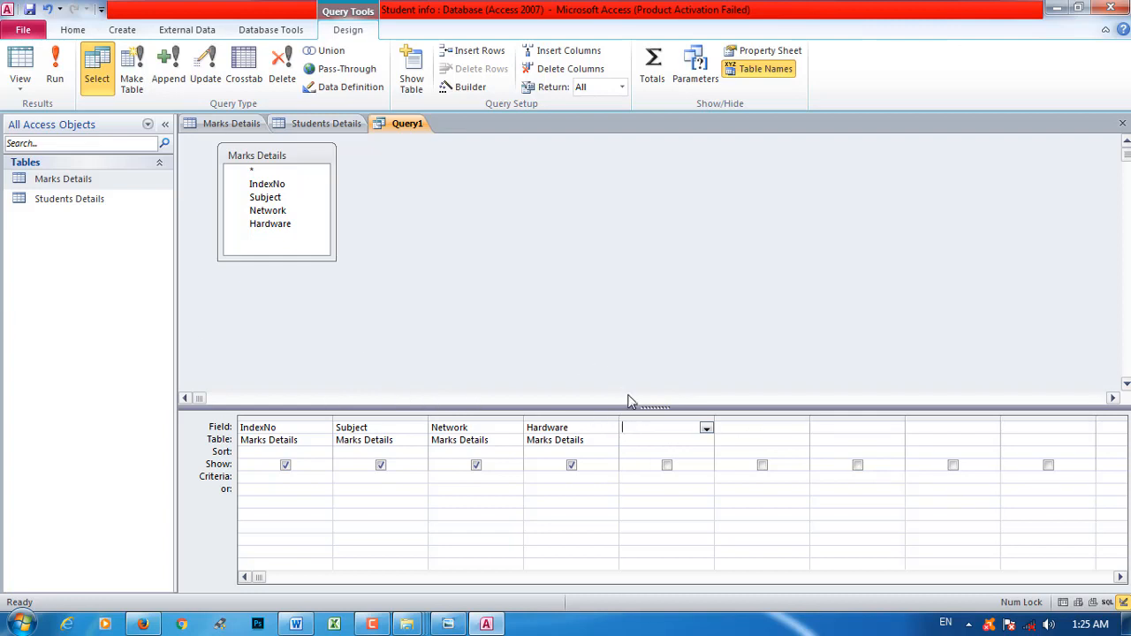
pyautogui.moveTo(714, 415); pyautogui.dragTo(955, 415)
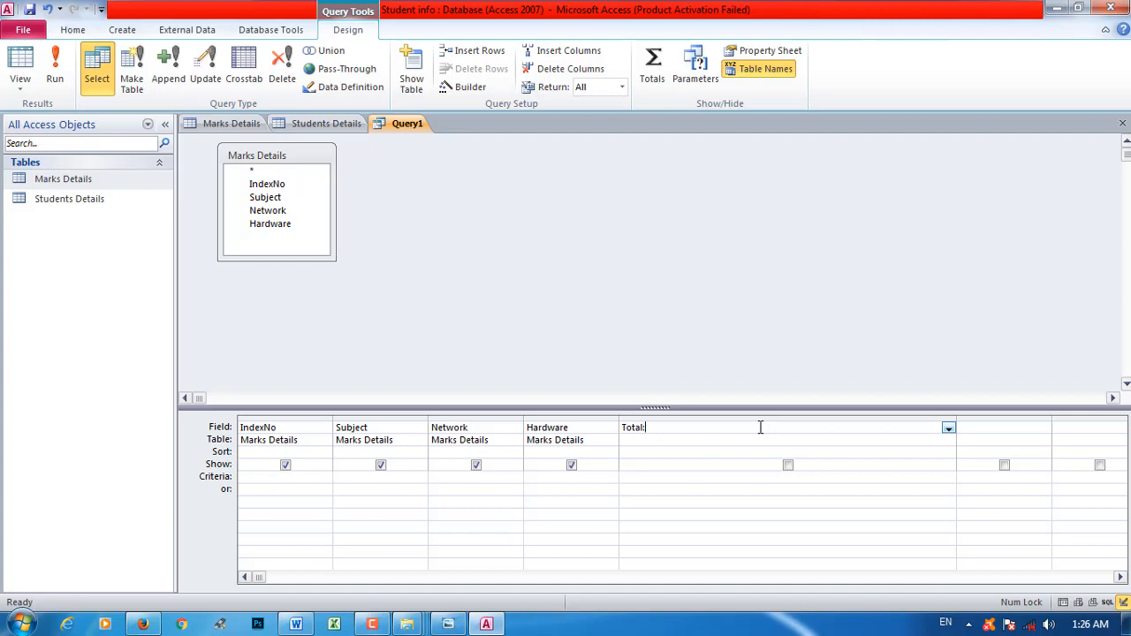
pyautogui.click(472, 428)
pyautogui.click(568, 359)
pyautogui.moveTo(645, 427)
pyautogui.mouseDown()
pyautogui.moveTo(681, 431)
pyautogui.moveTo(650, 429)
pyautogui.mouseUp()
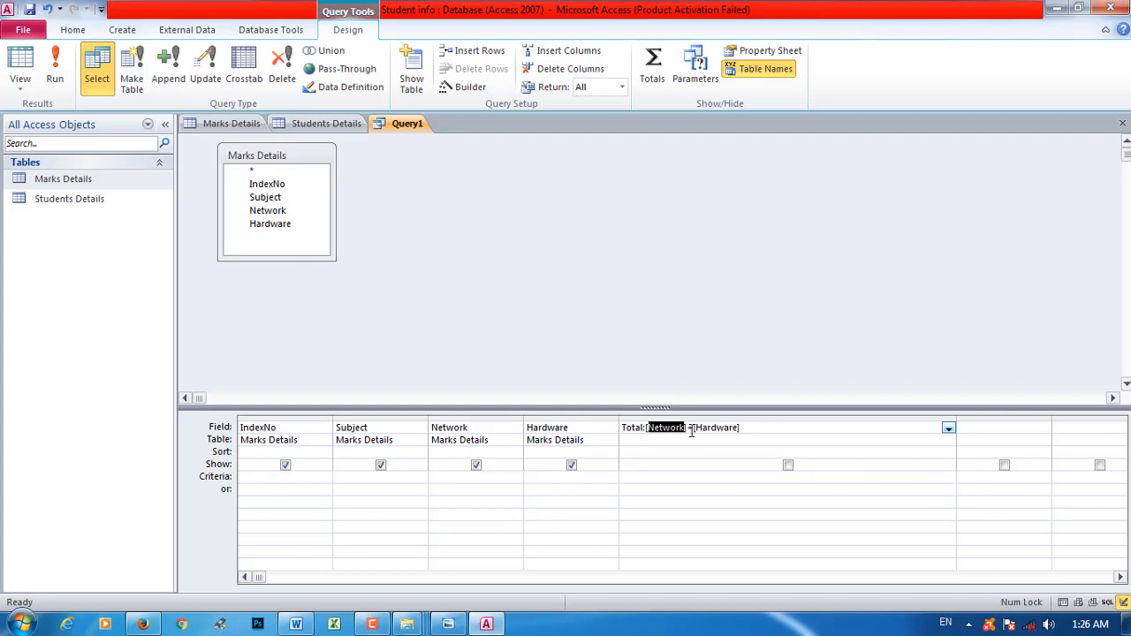
pyautogui.moveTo(692, 431)
pyautogui.mouseDown()
pyautogui.moveTo(647, 431)
pyautogui.moveTo(688, 432)
pyautogui.mouseUp()
pyautogui.moveTo(740, 431); pyautogui.dragTo(697, 432)
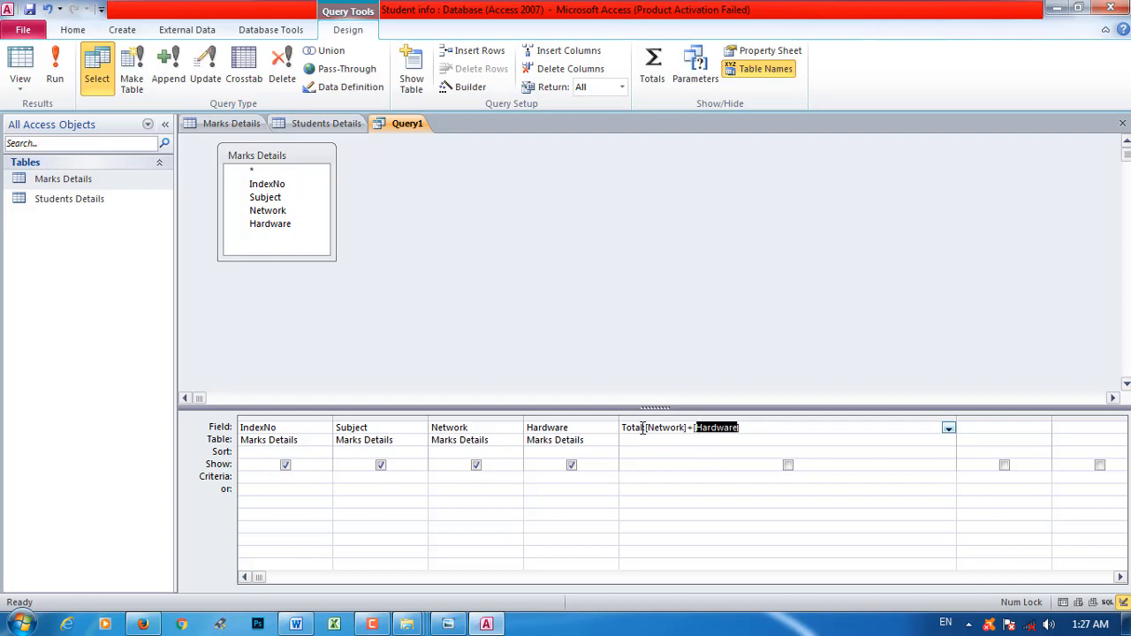
pyautogui.click(774, 432)
pyautogui.click(59, 70)
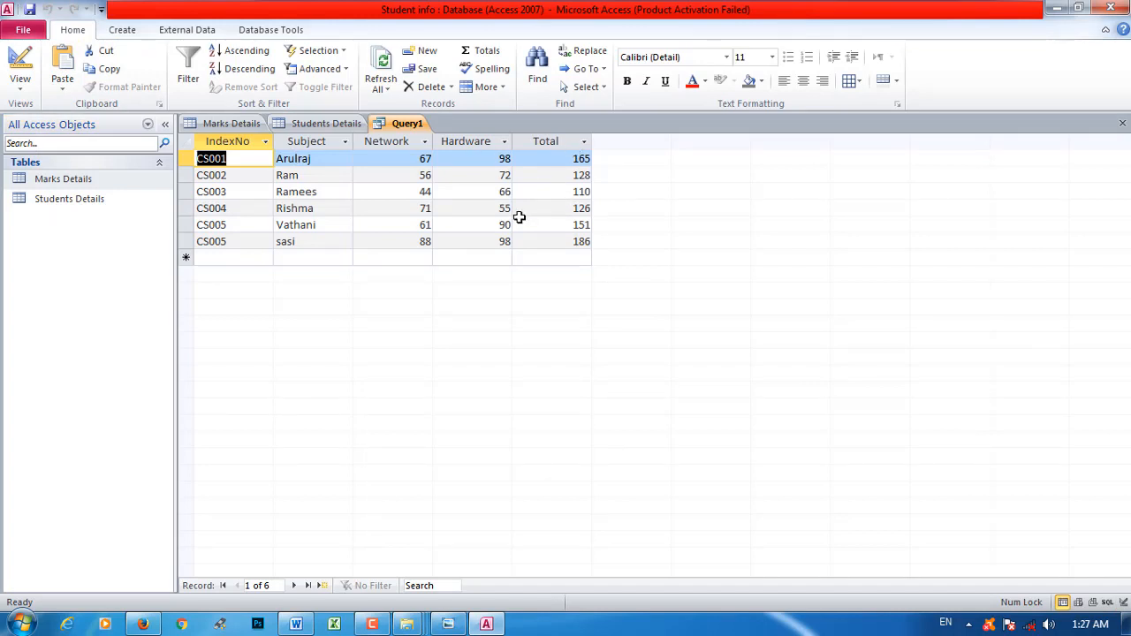
# - Switch to Windows Photo Viewer and read the paper's Marks Details table and its tasks on relationships, totals and averages
pyautogui.click(448, 624)
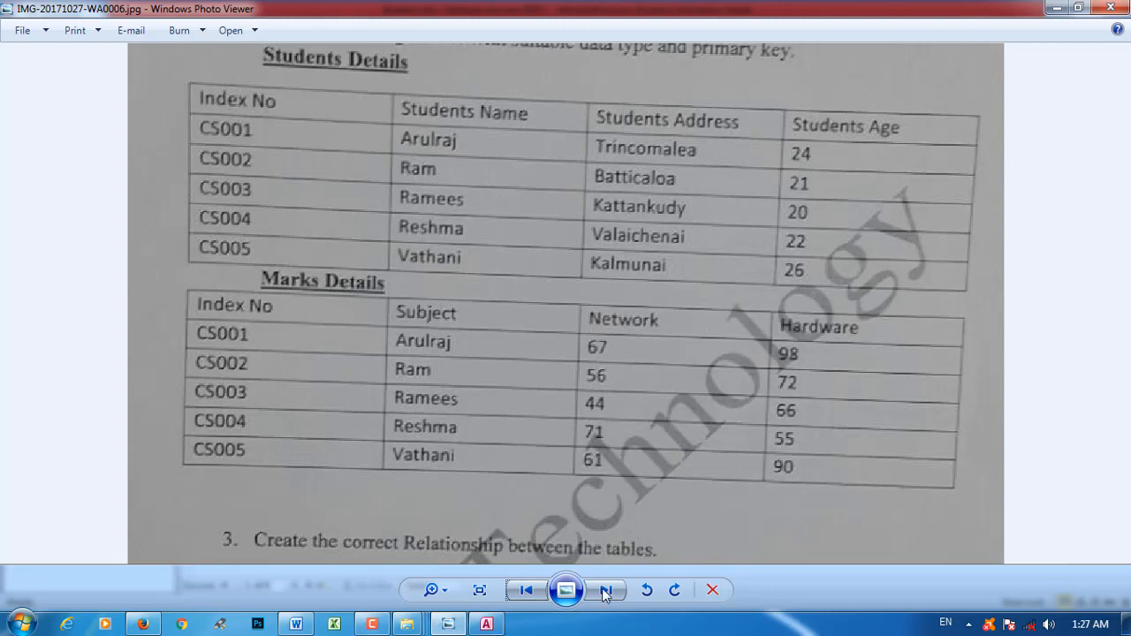
pyautogui.moveTo(601, 454); pyautogui.dragTo(584, 237)
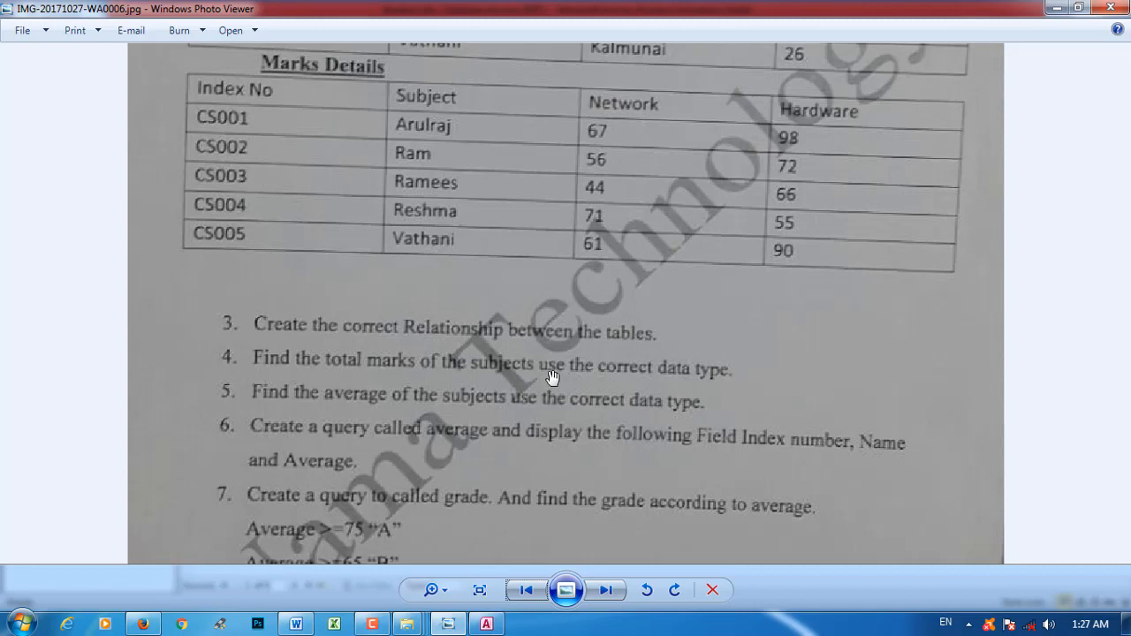
pyautogui.moveTo(504, 200); pyautogui.dragTo(521, 346)
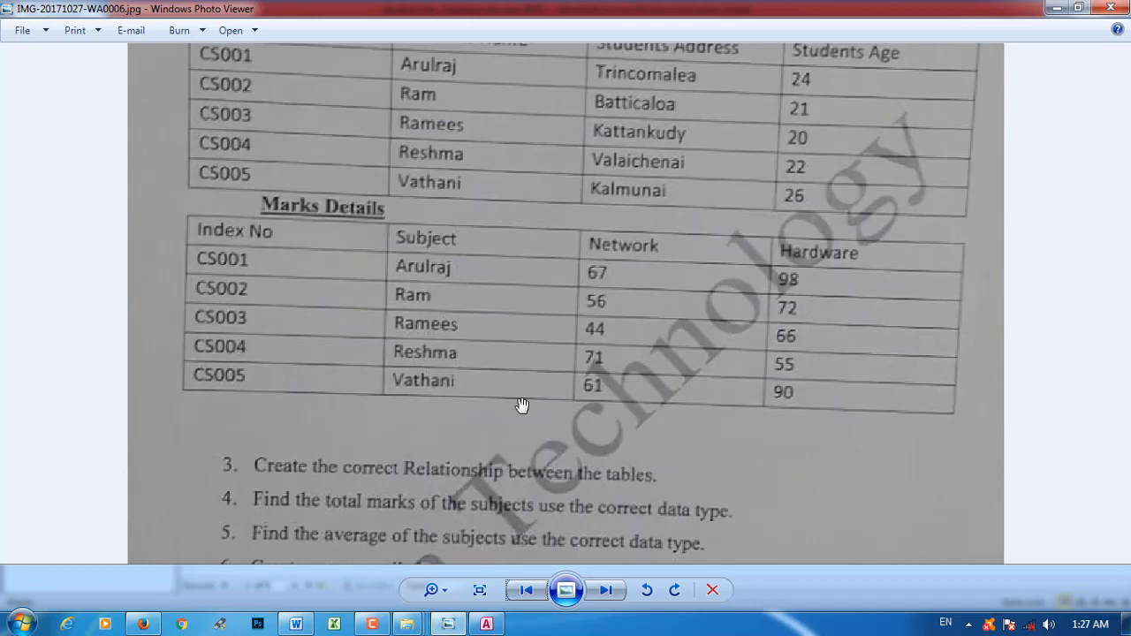
# - Return to Access, switch the totals query to Design View and save it as Query1
pyautogui.click(487, 624)
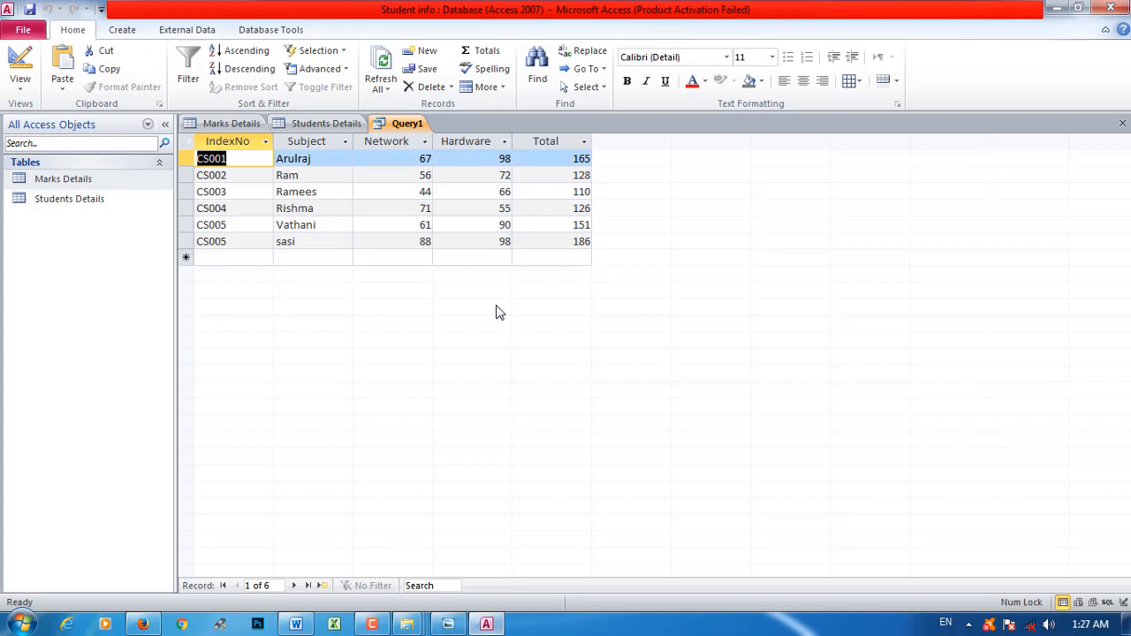
pyautogui.rightClick(408, 124)
pyautogui.click(471, 188)
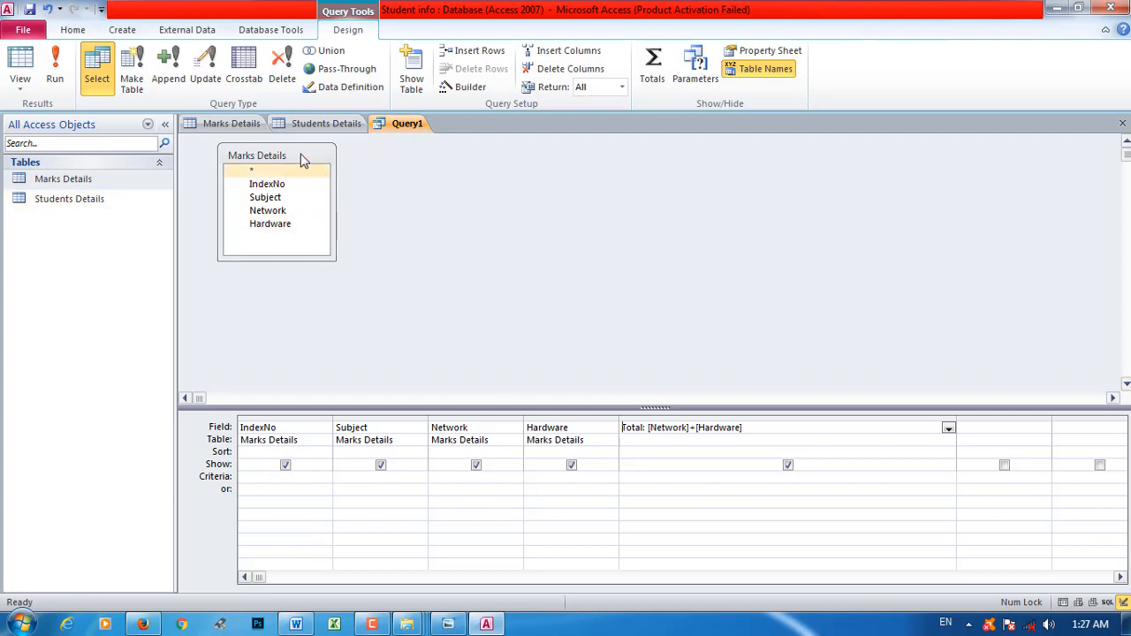
pyautogui.rightClick(403, 126)
pyautogui.click(450, 138)
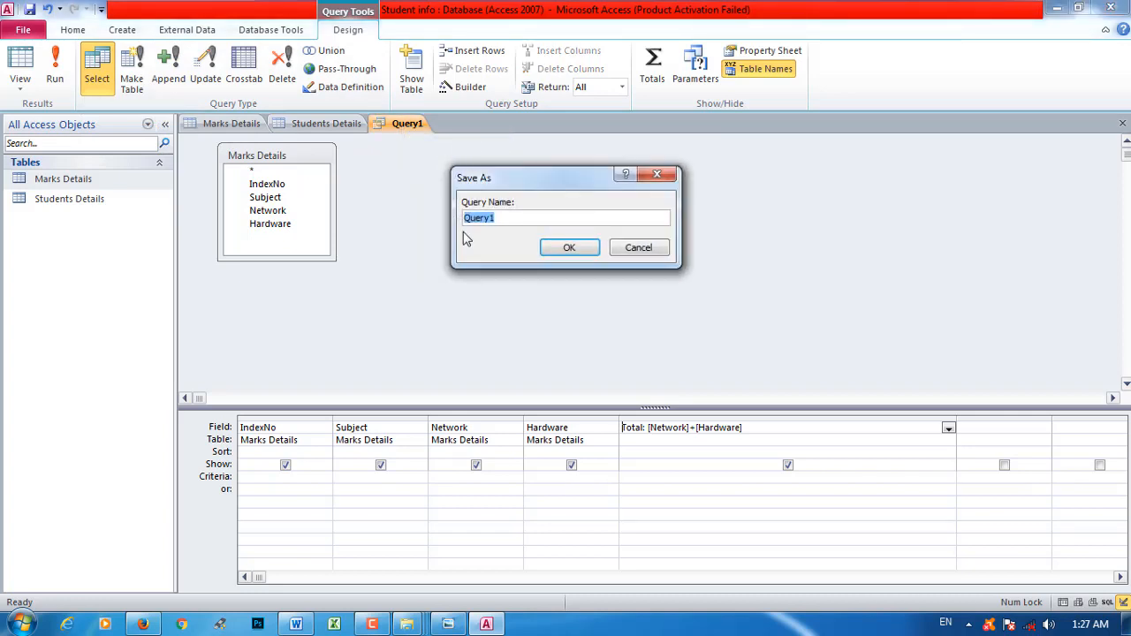
pyautogui.click(576, 249)
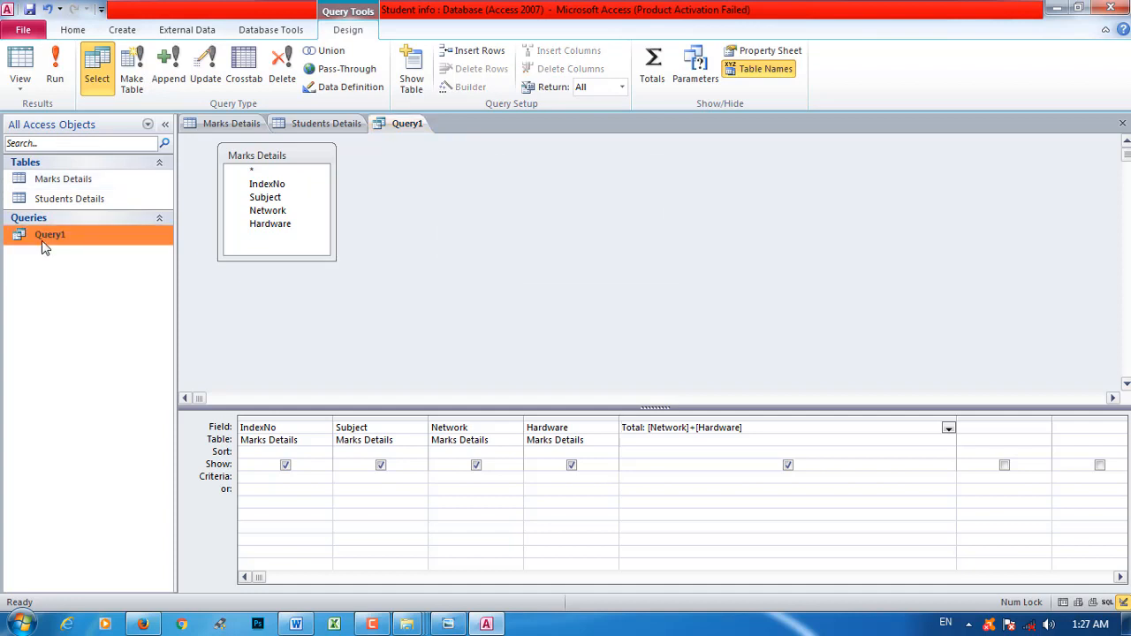
# - Close all open objects and reopen Query1 in Design View
pyautogui.rightClick(42, 240)
pyautogui.click(93, 270)
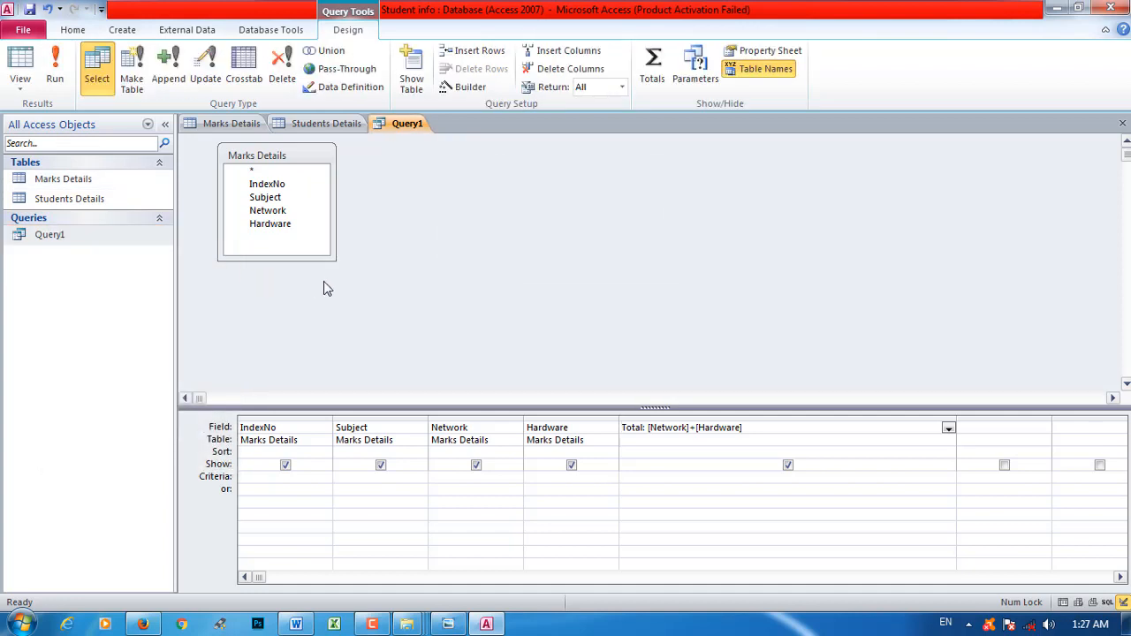
pyautogui.rightClick(411, 129)
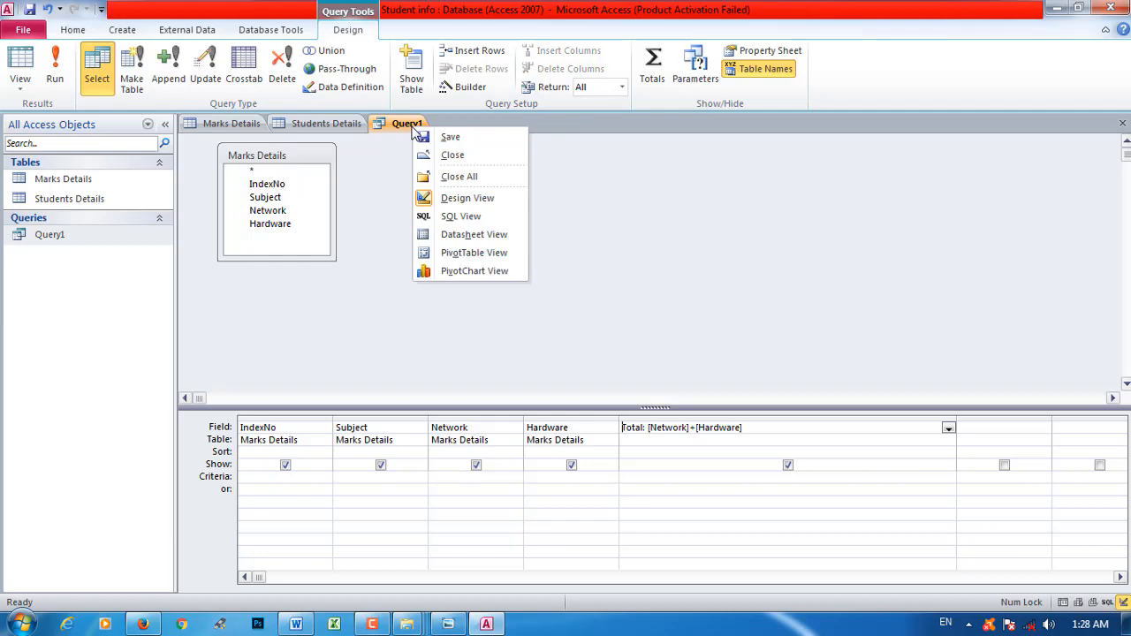
pyautogui.click(466, 179)
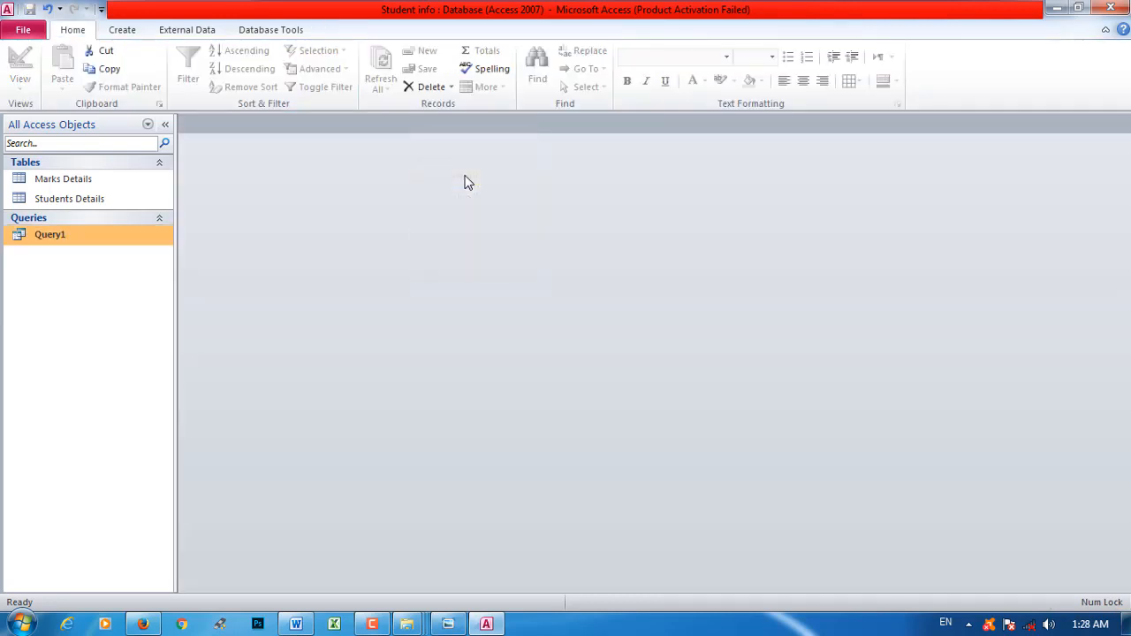
pyautogui.rightClick(106, 239)
pyautogui.click(152, 263)
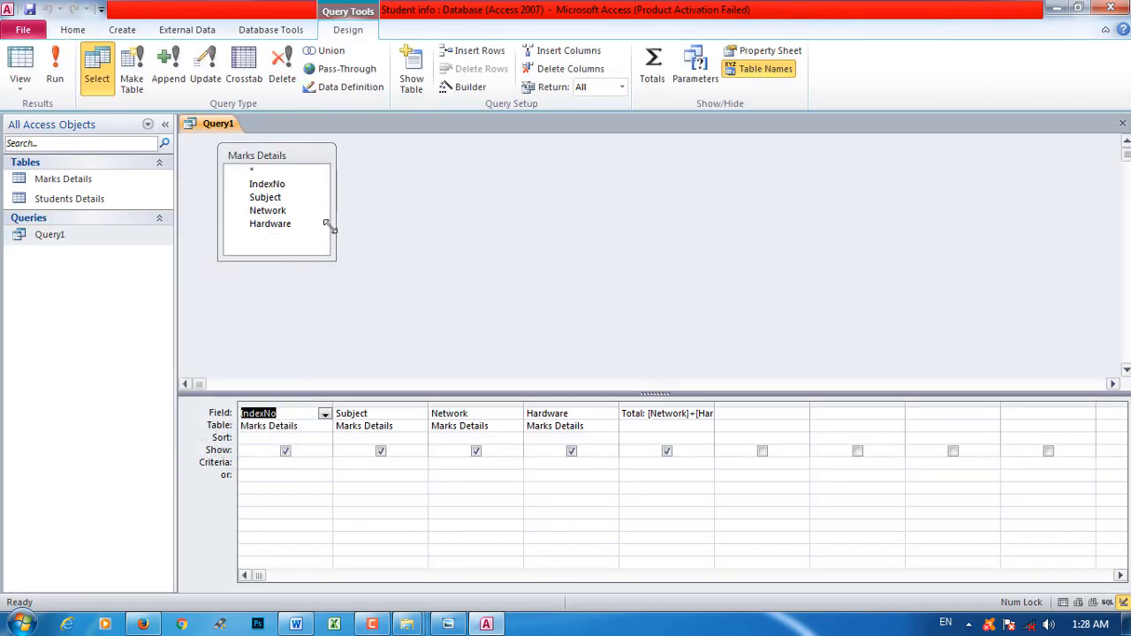
# - Examine the Network and Hardware fields in the query grid that make up the total
pyautogui.click(475, 414)
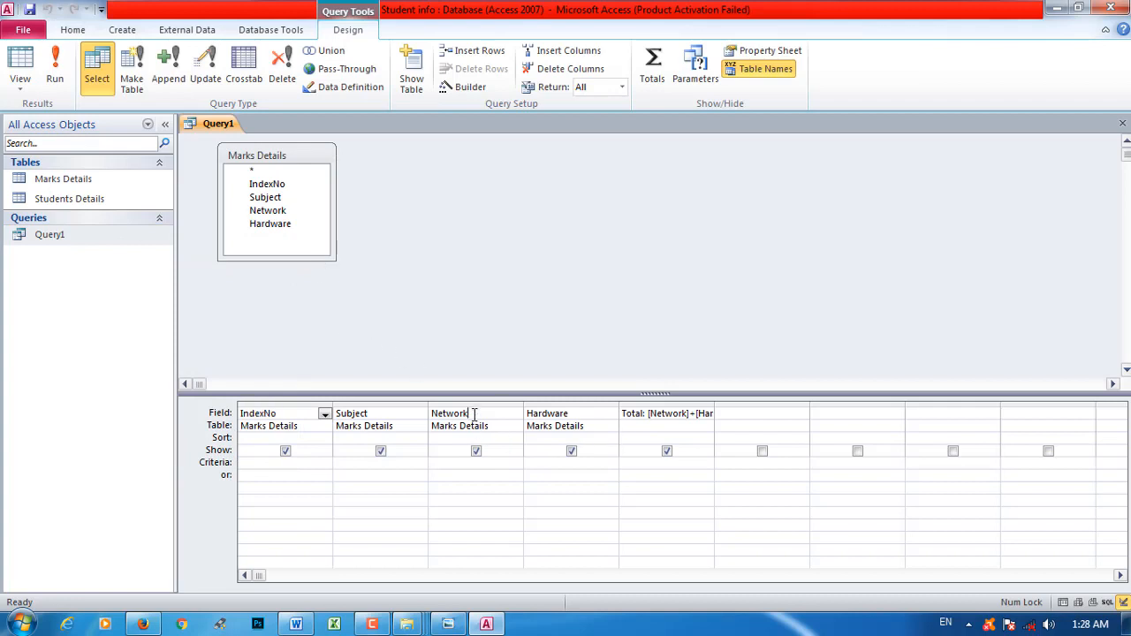
pyautogui.click(639, 428)
pyautogui.moveTo(479, 414); pyautogui.dragTo(397, 409)
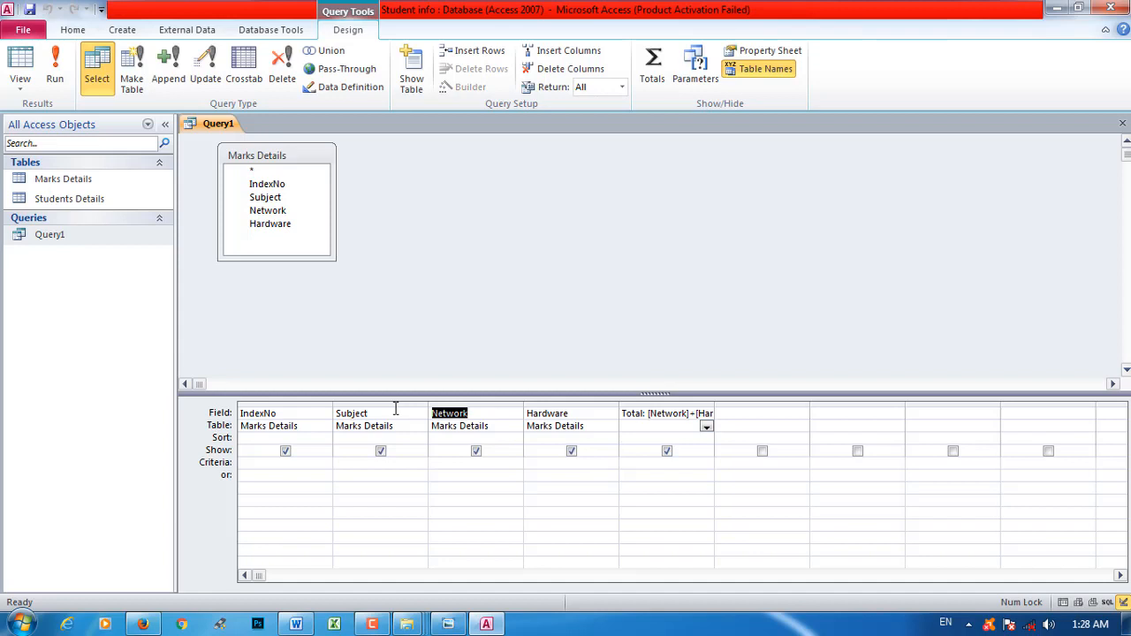
pyautogui.moveTo(587, 413); pyautogui.dragTo(479, 412)
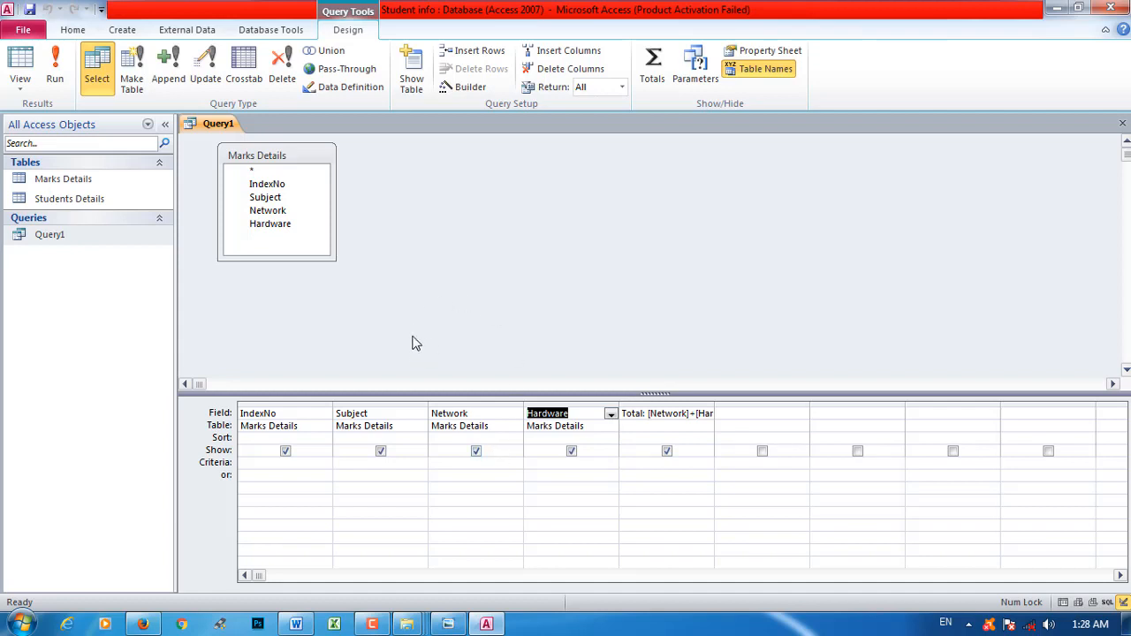
# - Switch to Windows Photo Viewer and read the paper's tasks on the average and the average and grade queries
pyautogui.click(447, 619)
pyautogui.moveTo(450, 439); pyautogui.dragTo(441, 277)
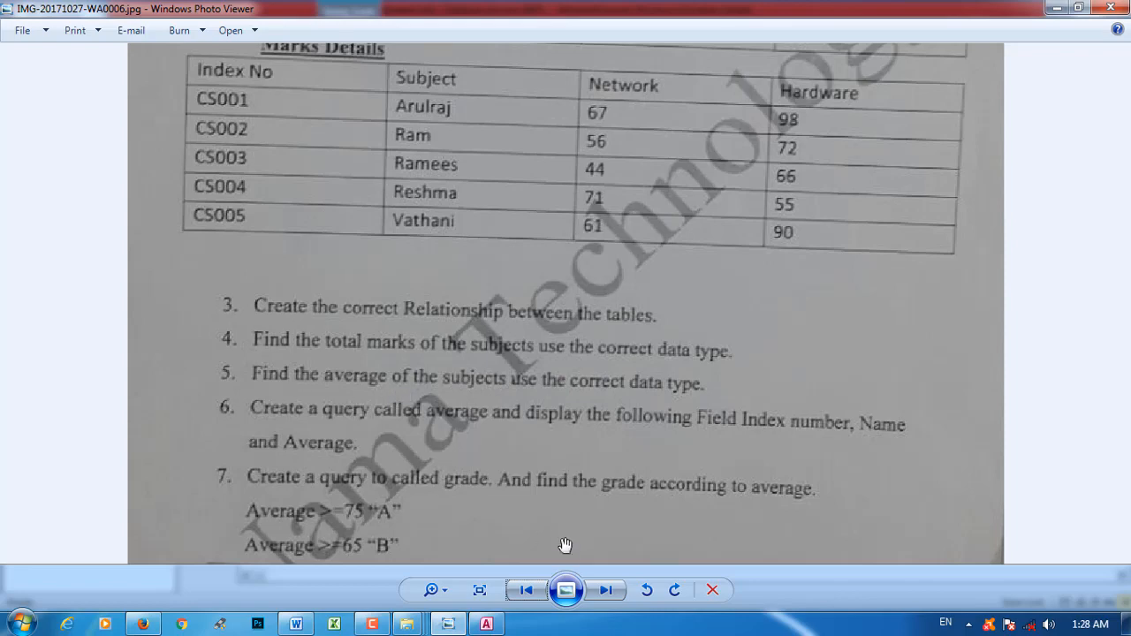
# - Return to Access and widen the query's Total column to show its full expression
pyautogui.click(474, 625)
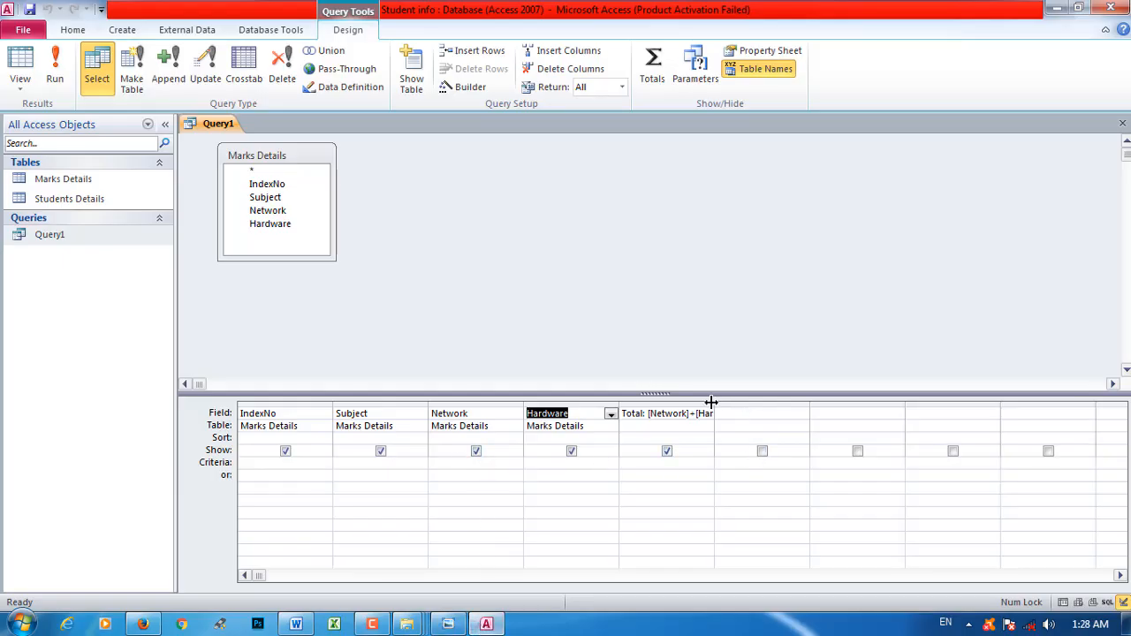
pyautogui.moveTo(713, 404); pyautogui.dragTo(751, 406)
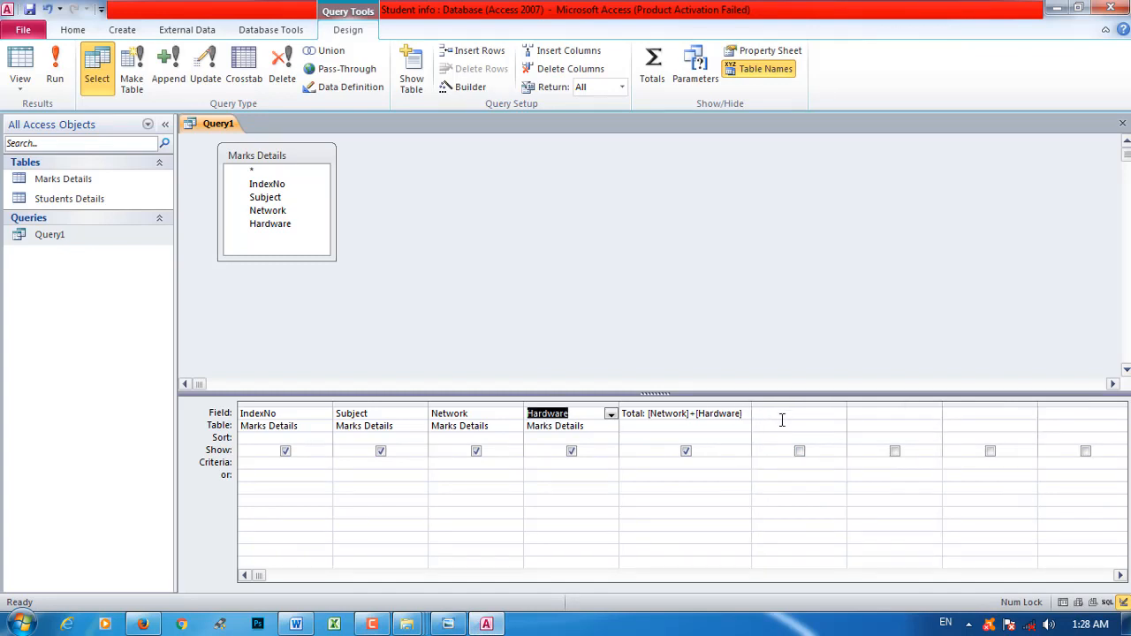
# - Review the Total expression, run Query1 to check its results and return to Design View
pyautogui.click(776, 415)
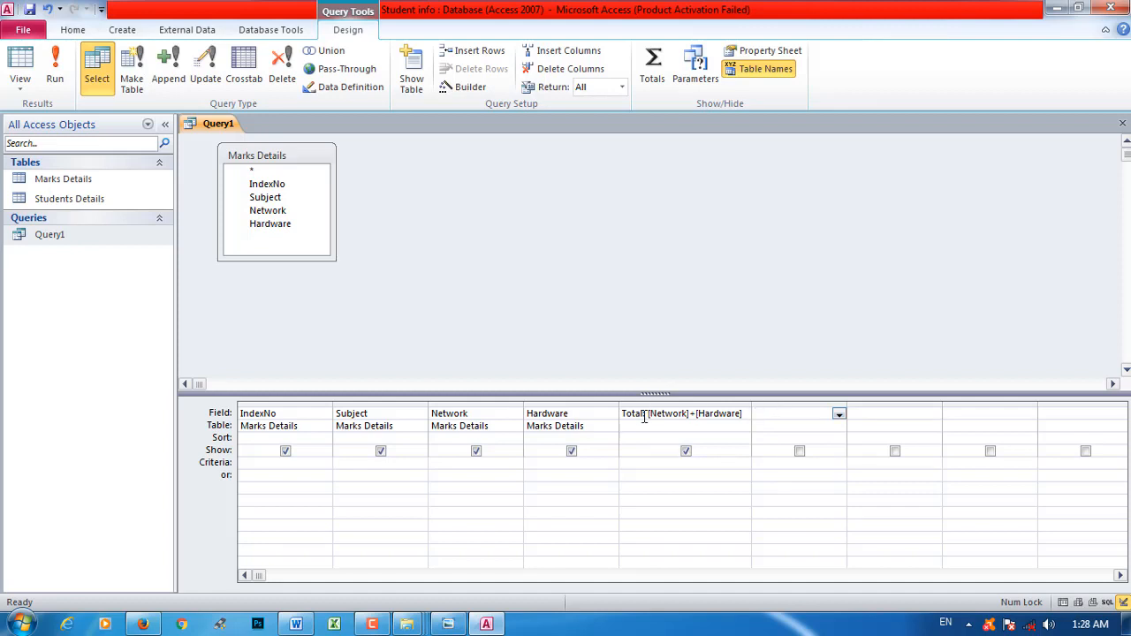
pyautogui.moveTo(622, 413); pyautogui.dragTo(795, 418)
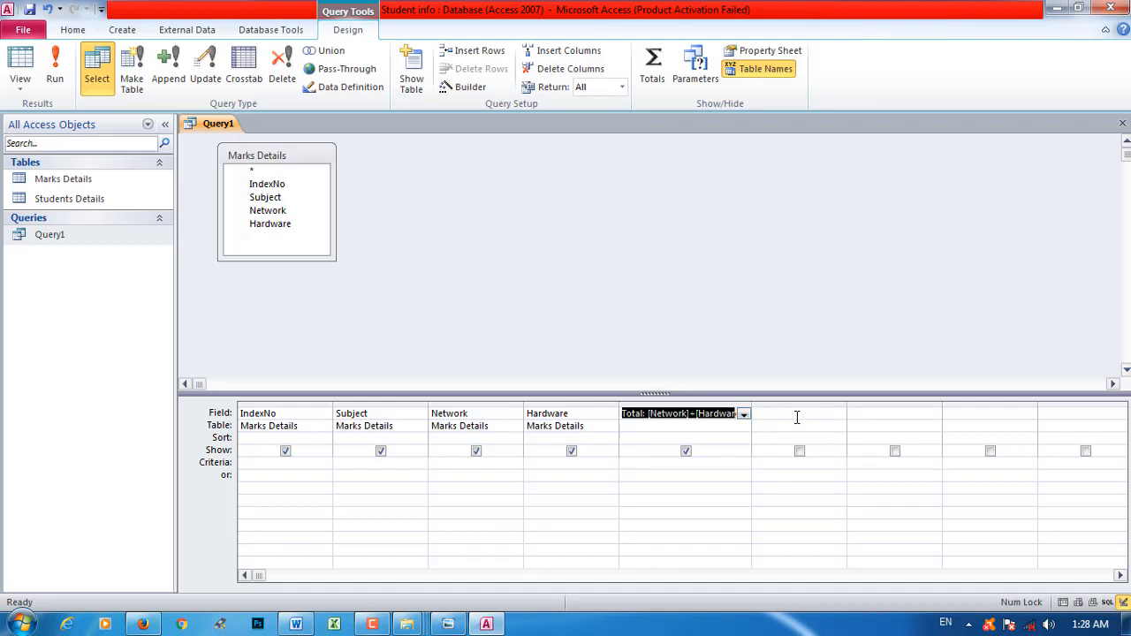
pyautogui.click(796, 417)
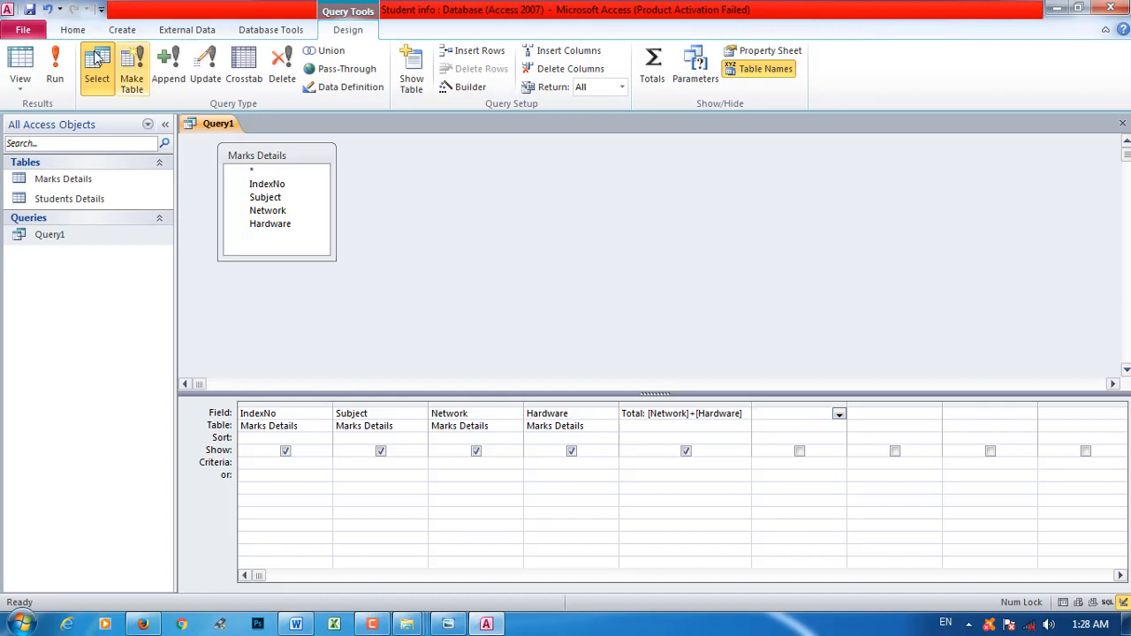
pyautogui.click(55, 66)
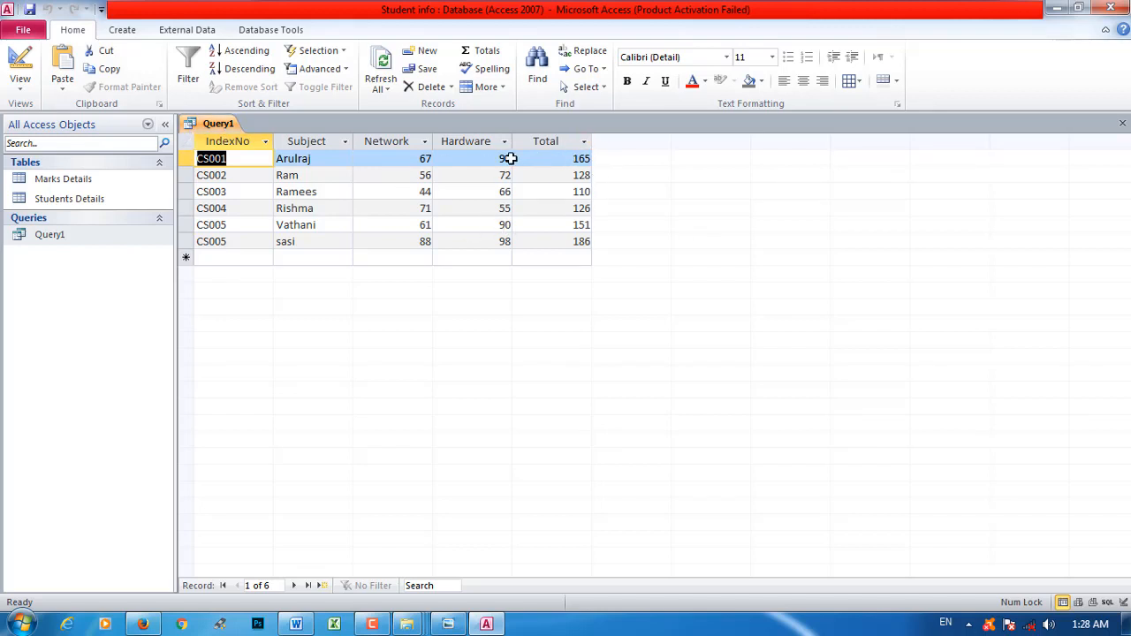
pyautogui.rightClick(221, 129)
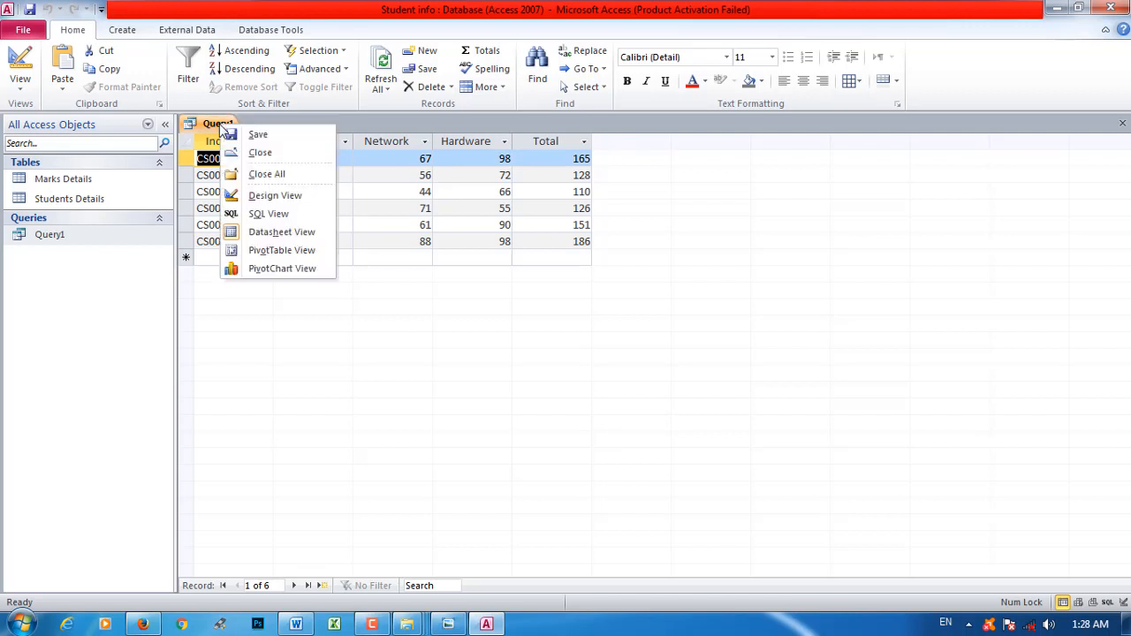
pyautogui.click(271, 195)
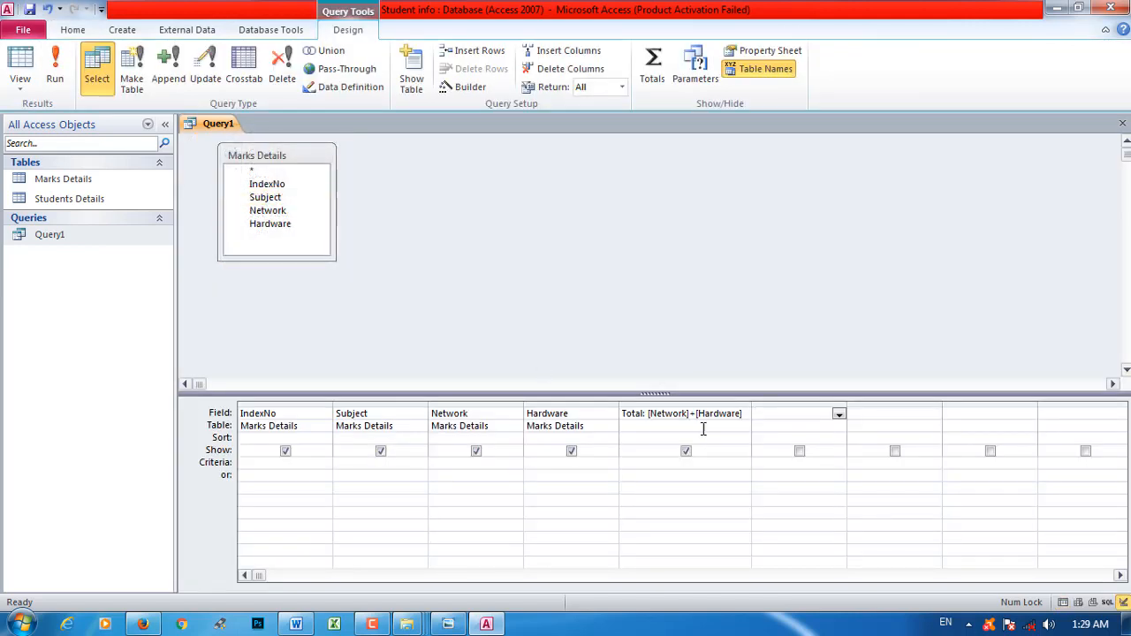
# - Build the calculated field Average:[Total]/2 in the empty column after Total with the Expression Builder and run the query
pyautogui.rightClick(774, 412)
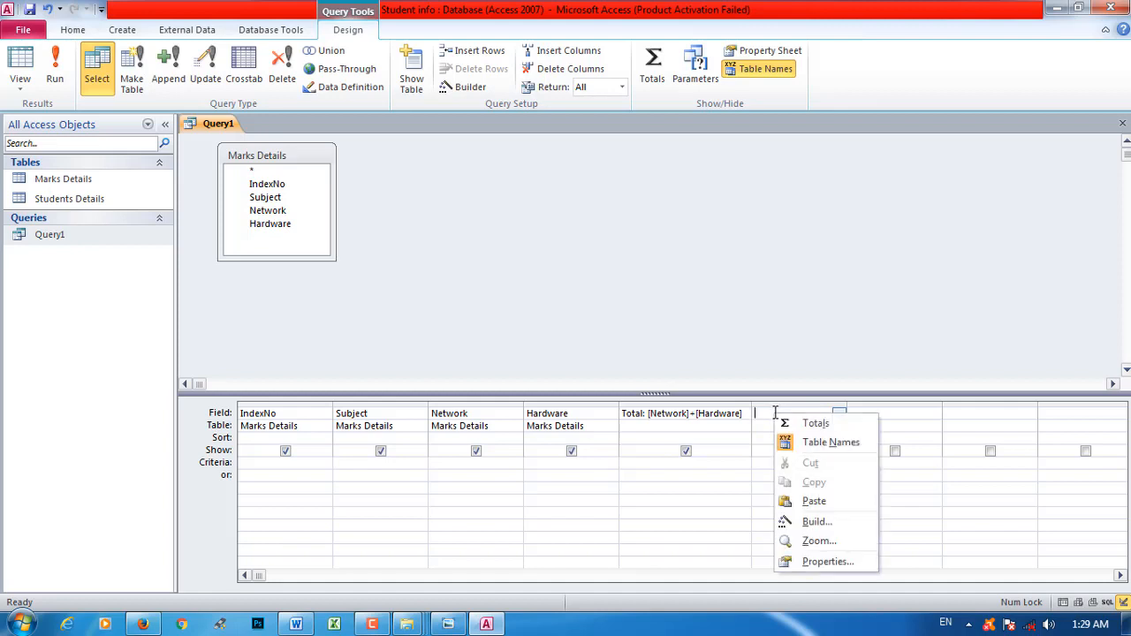
pyautogui.click(826, 528)
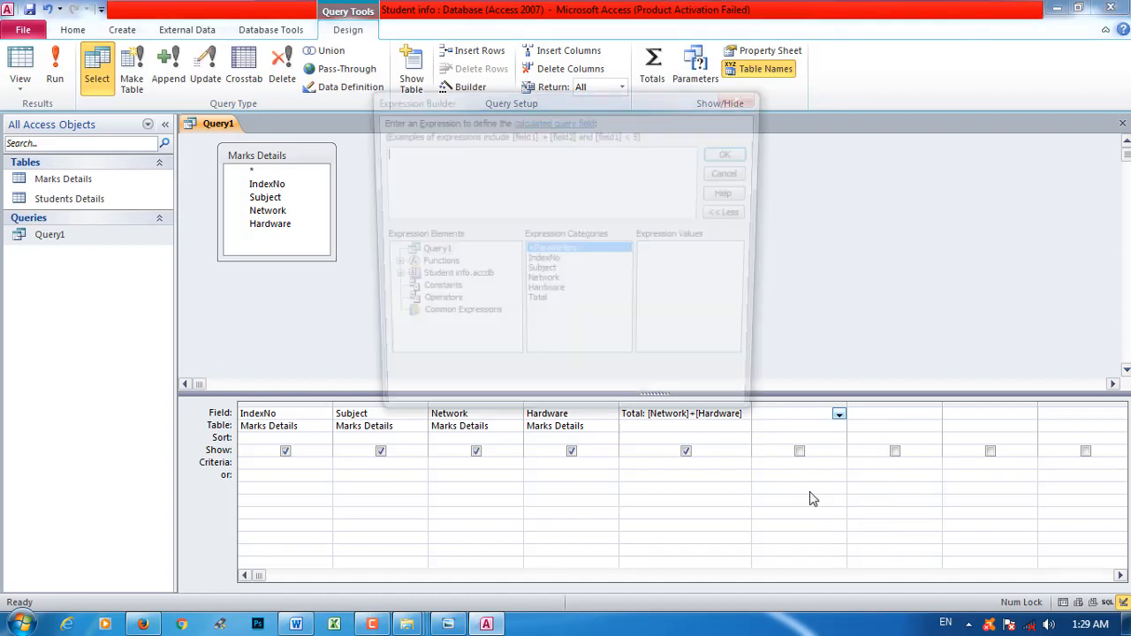
pyautogui.moveTo(465, 107); pyautogui.dragTo(549, 112)
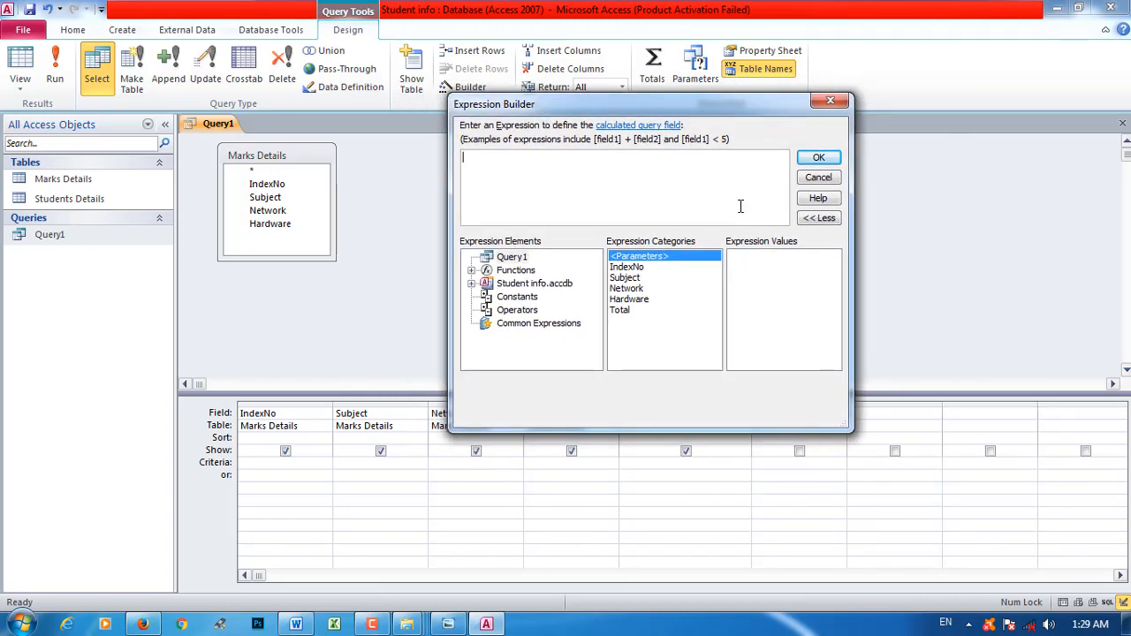
pyautogui.moveTo(513, 105); pyautogui.dragTo(609, 151)
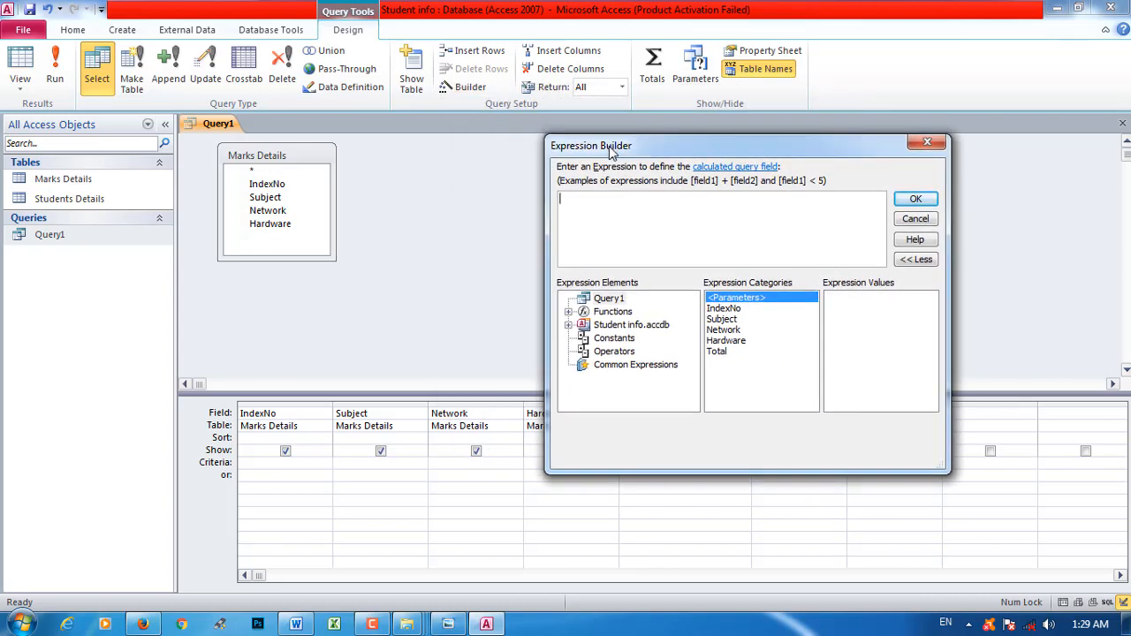
pyautogui.write('Average:')
pyautogui.moveTo(661, 146); pyautogui.dragTo(922, 221)
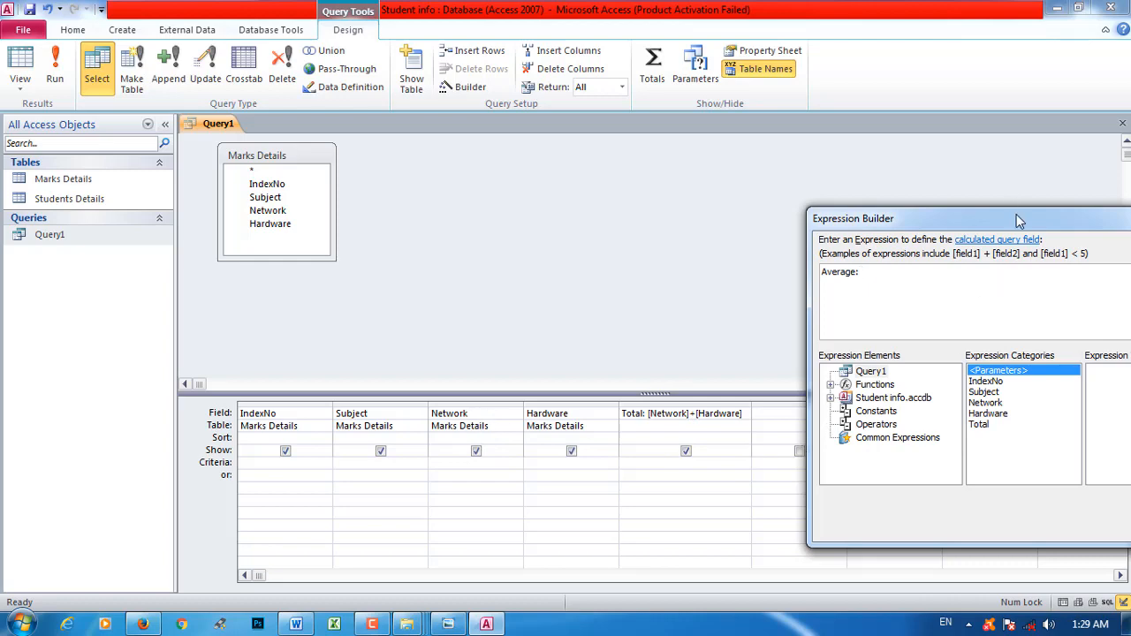
pyautogui.moveTo(1018, 220); pyautogui.dragTo(651, 145)
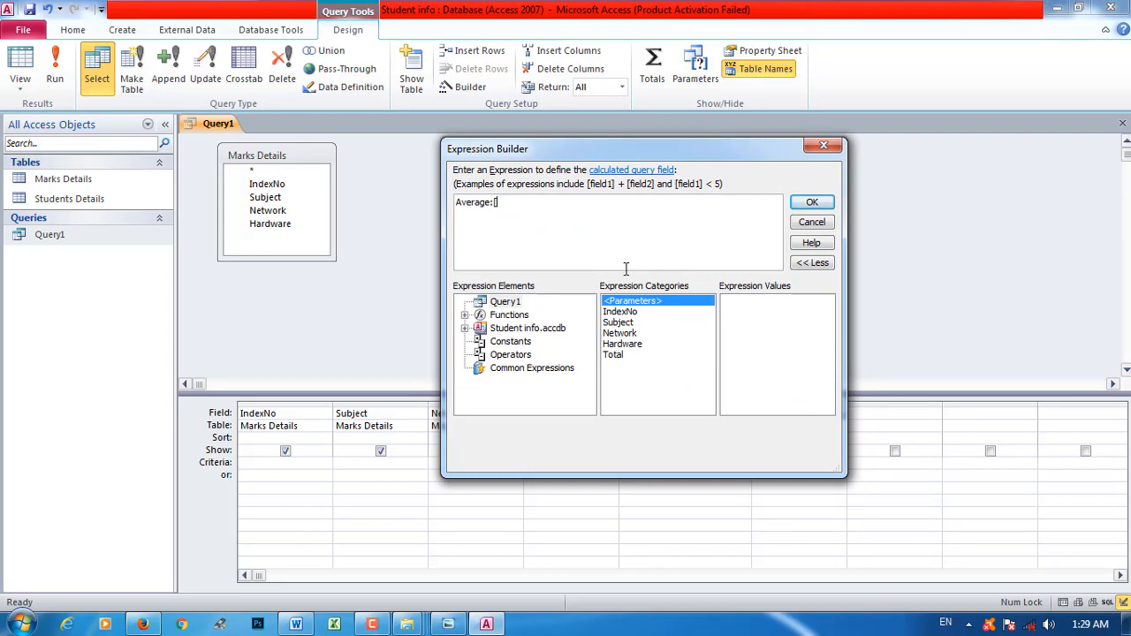
pyautogui.moveTo(595, 155); pyautogui.dragTo(920, 311)
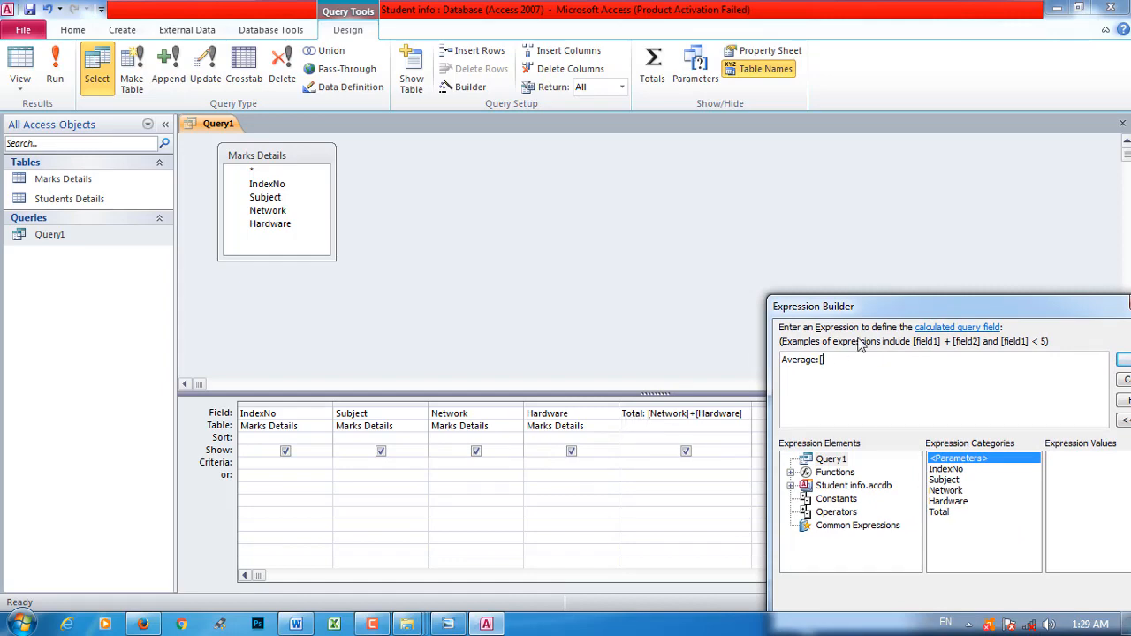
pyautogui.moveTo(887, 312); pyautogui.dragTo(509, 198)
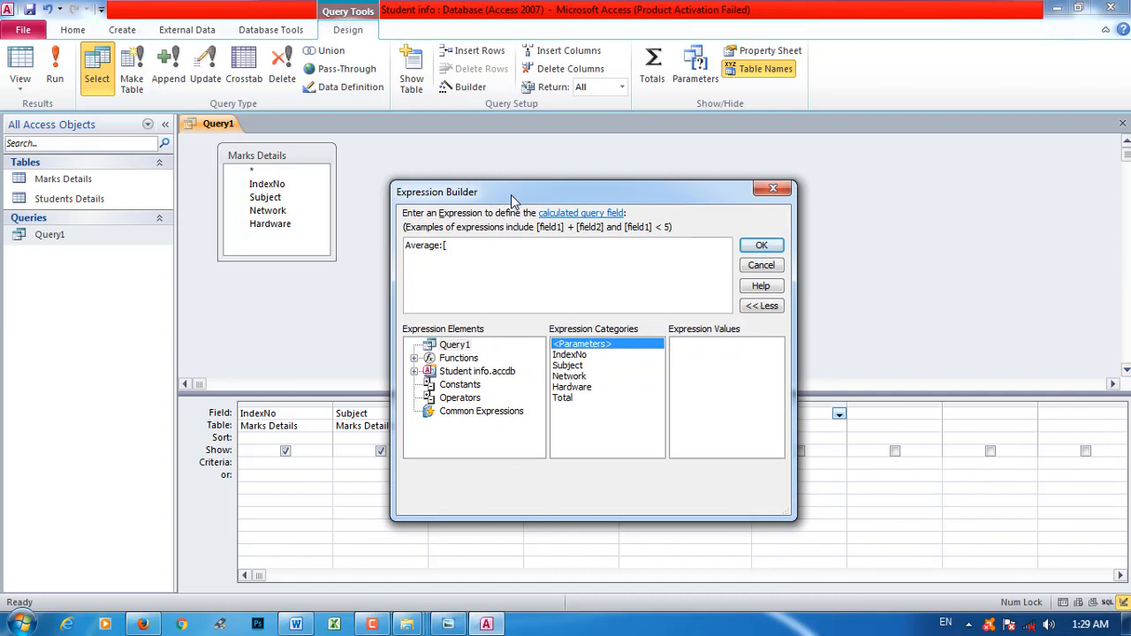
pyautogui.write('Total')
pyautogui.moveTo(530, 195); pyautogui.dragTo(740, 182)
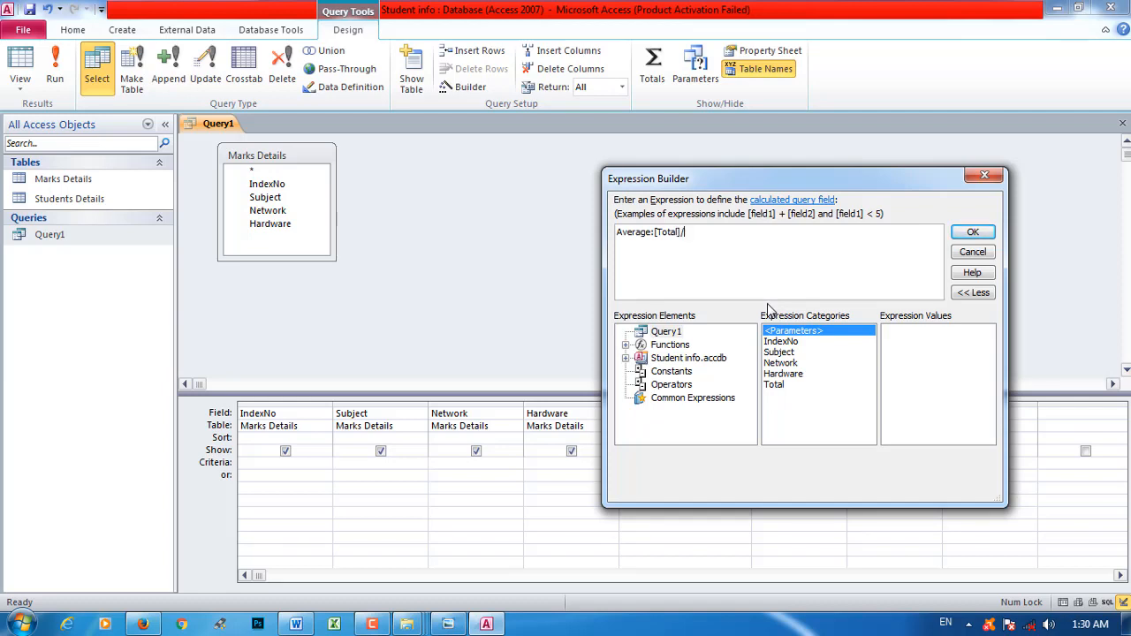
pyautogui.click(970, 233)
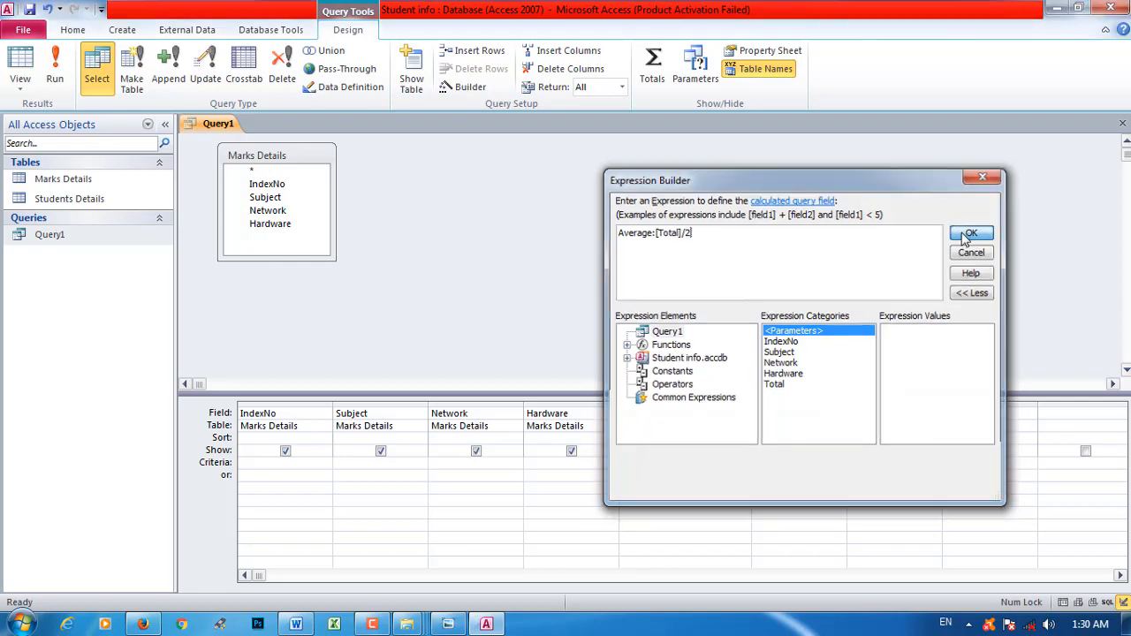
pyautogui.click(52, 77)
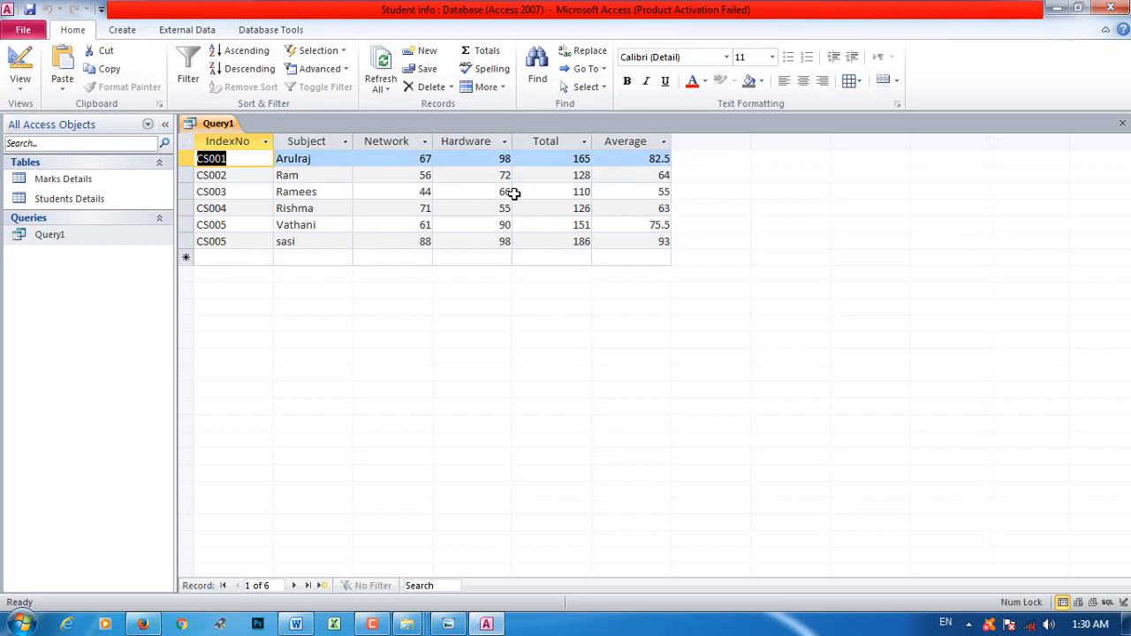
# - Read the paper's average and grade query tasks in Windows Photo Viewer and return to Access
pyautogui.click(462, 628)
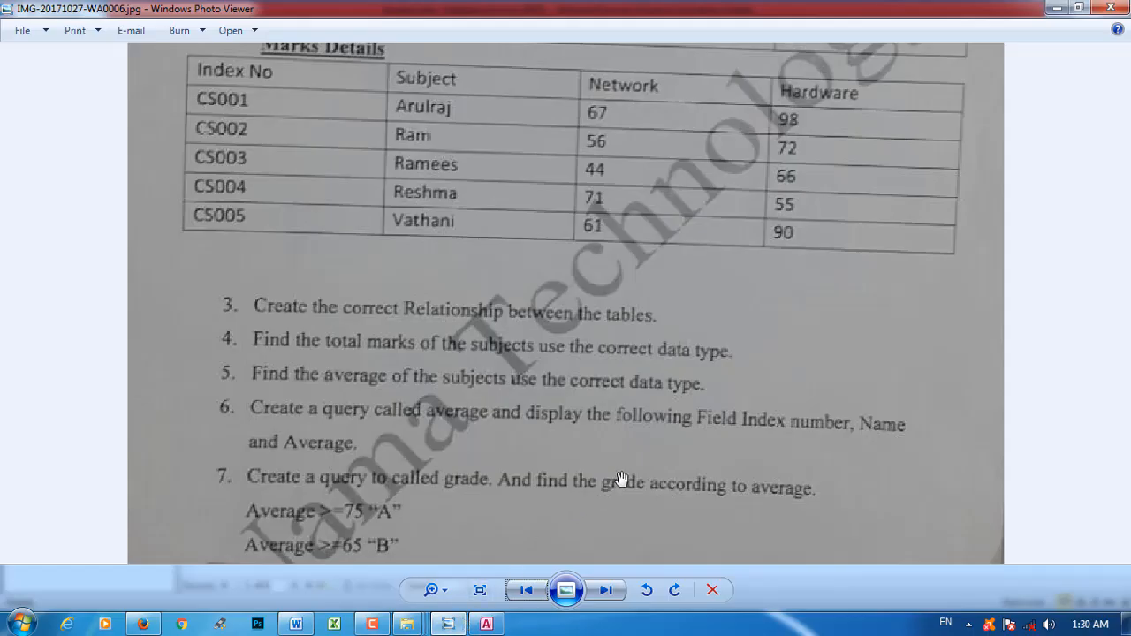
pyautogui.scroll(-1, 627, 473)
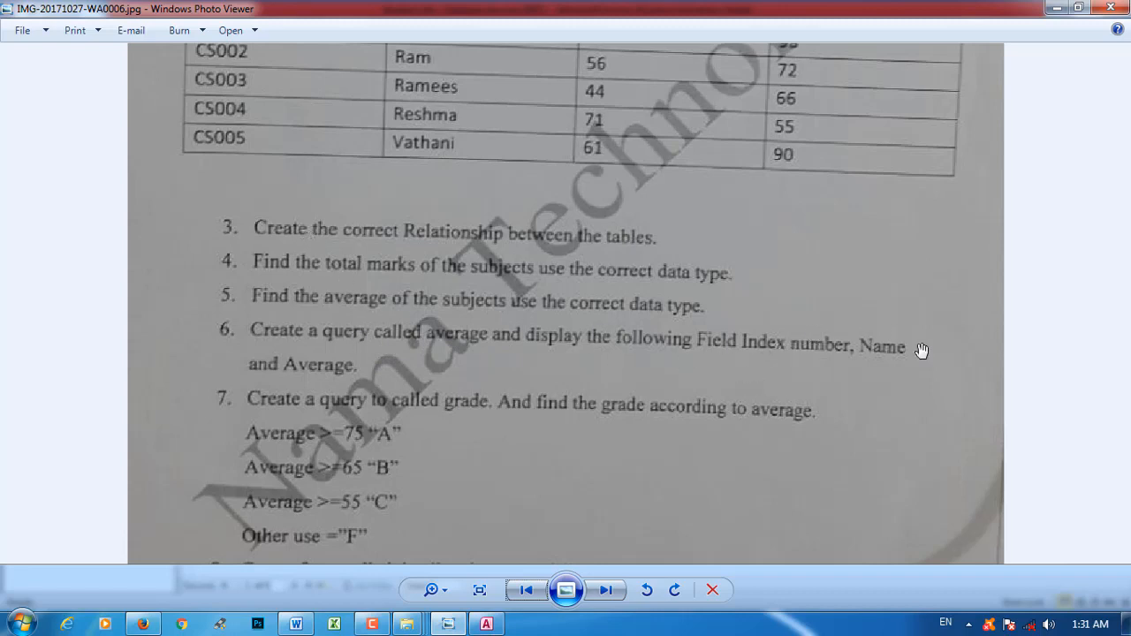
pyautogui.click(487, 623)
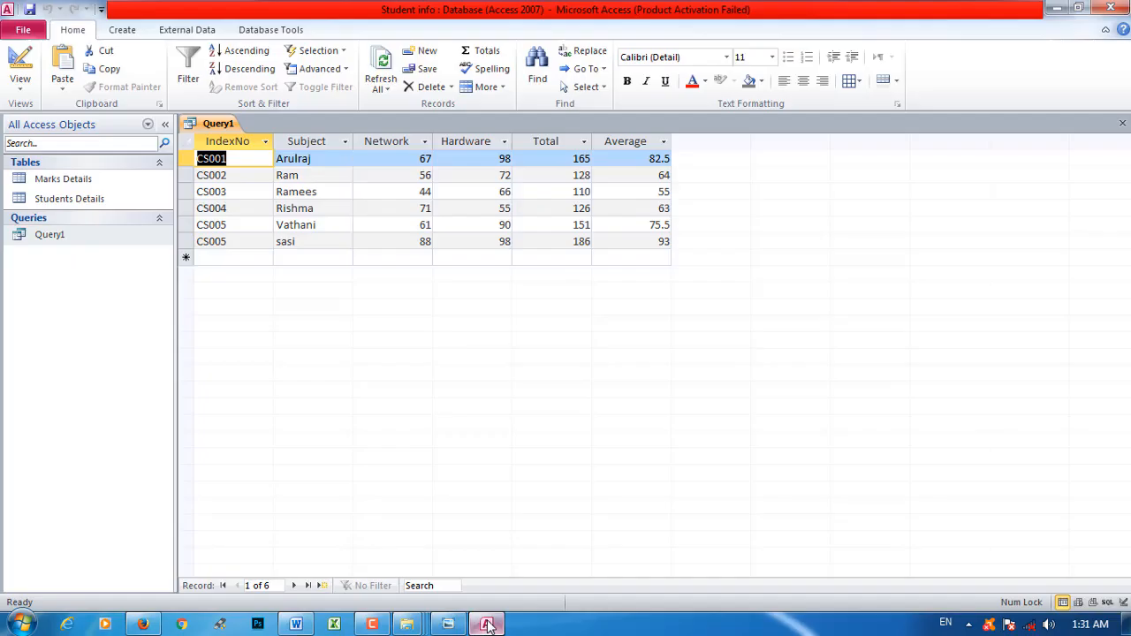
# - Save the changes to Query1 and close it
pyautogui.rightClick(212, 126)
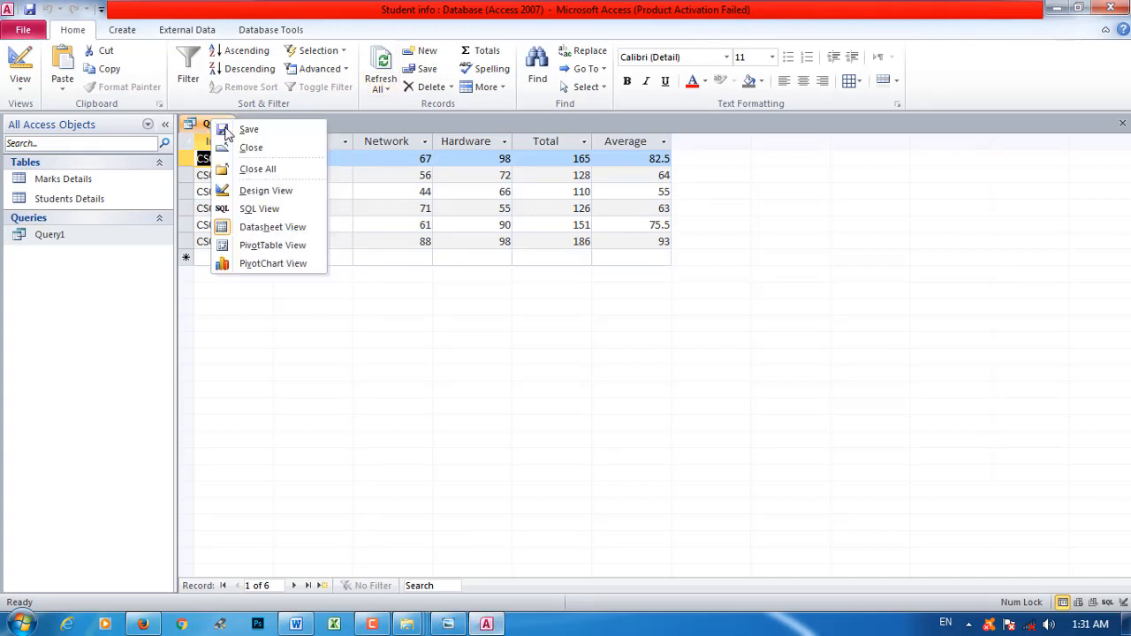
pyautogui.click(238, 128)
pyautogui.rightClick(211, 129)
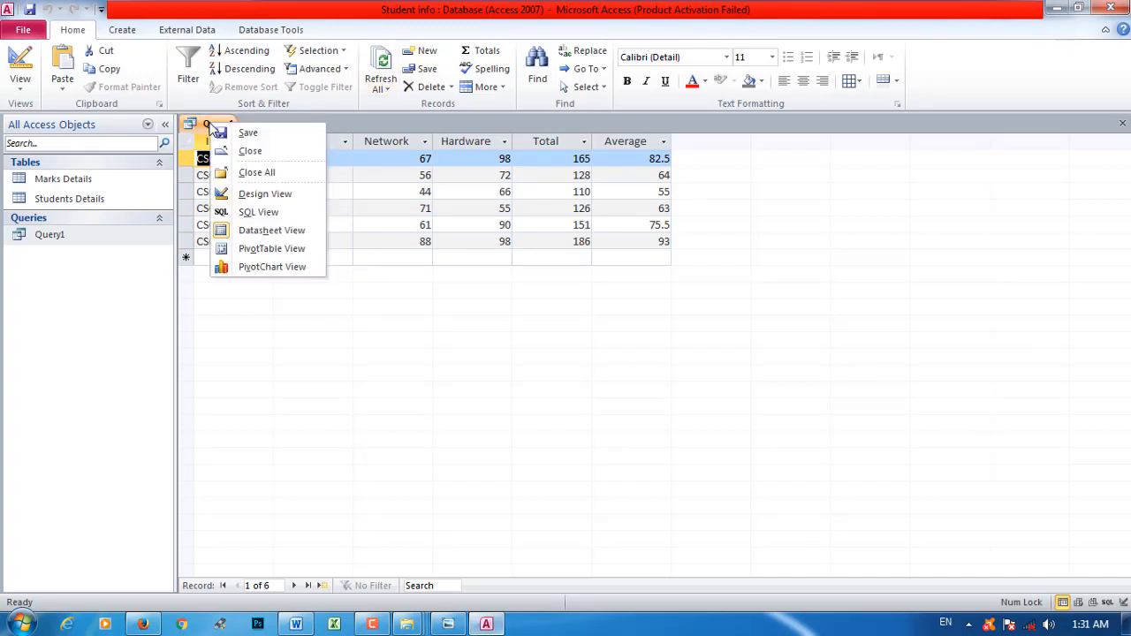
pyautogui.click(261, 150)
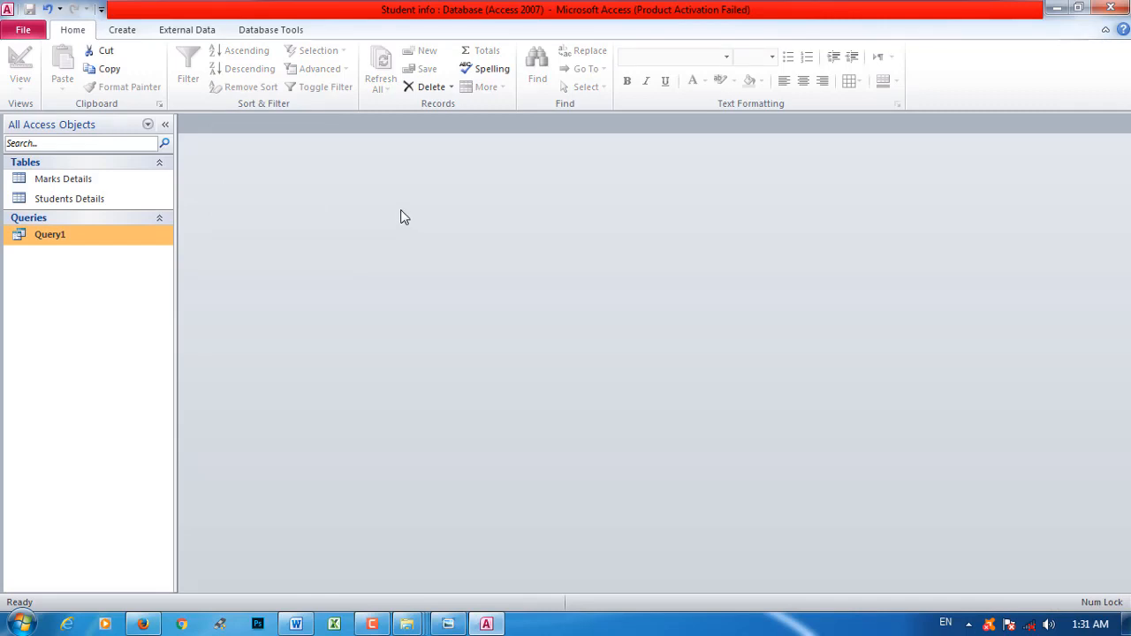
pyautogui.click(149, 236)
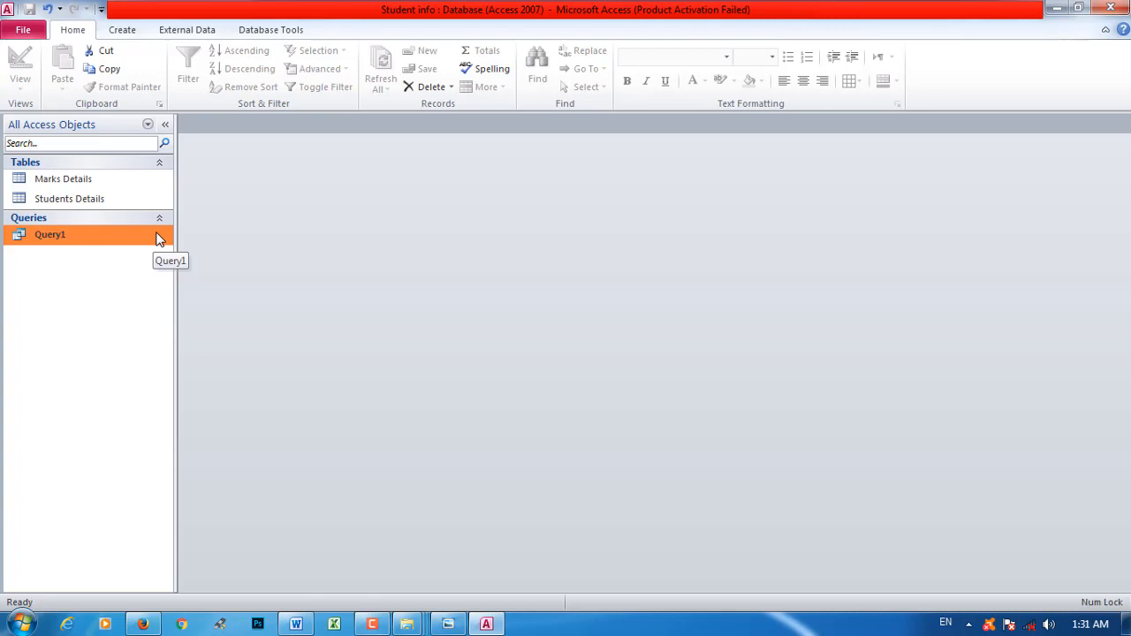
# - Create a new query in Design View with the Marks Details and Students Details tables, and space the two field lists apart
pyautogui.click(128, 32)
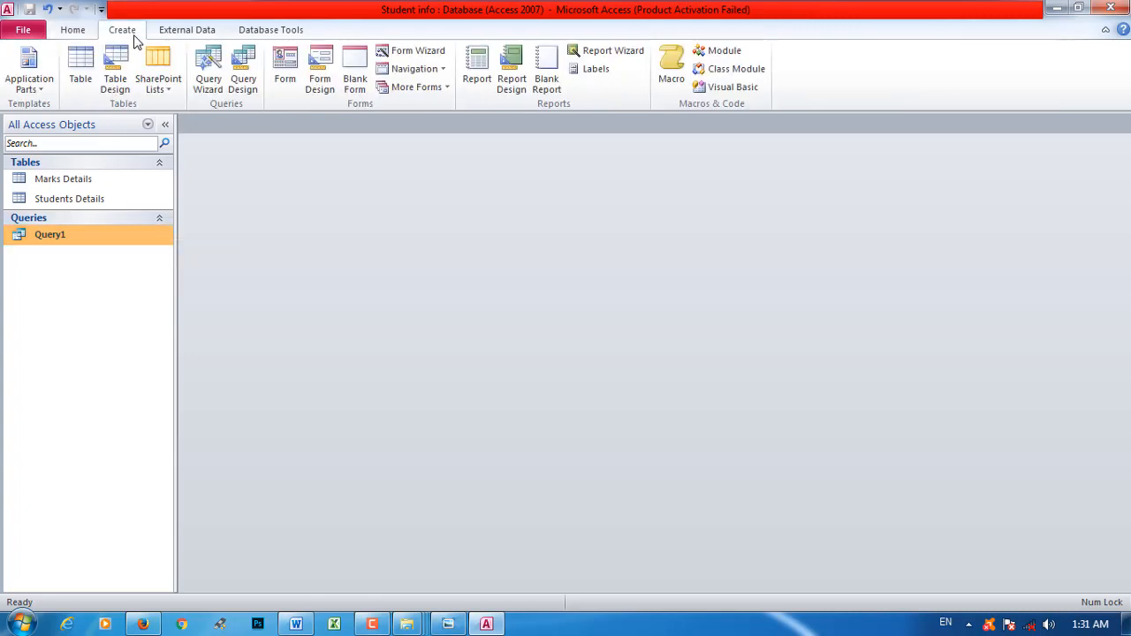
pyautogui.click(243, 71)
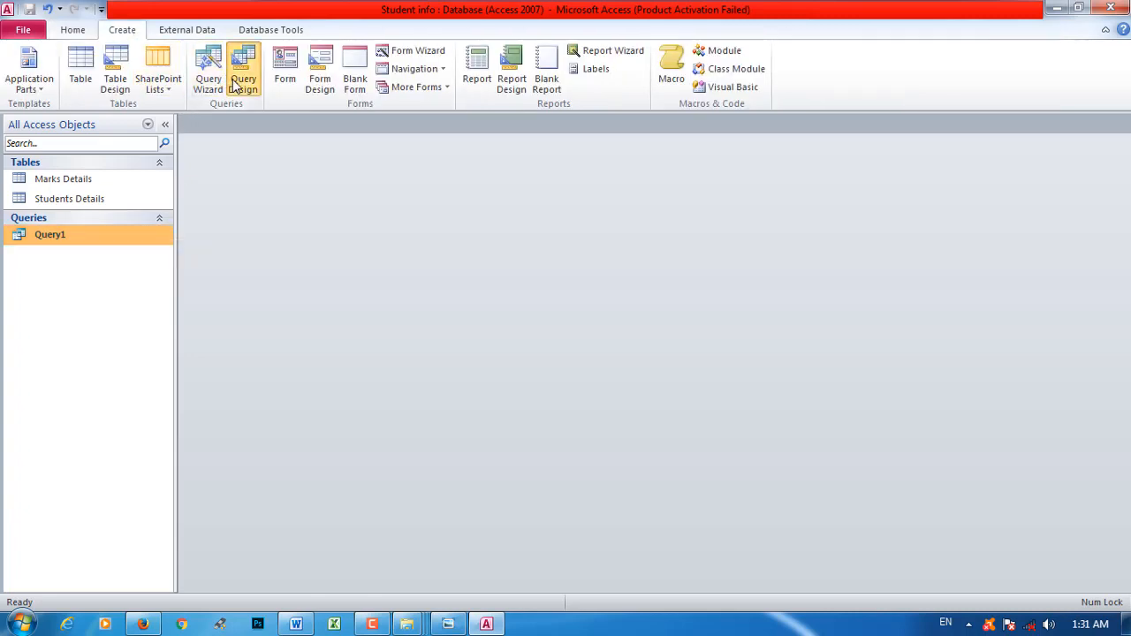
pyautogui.moveTo(564, 354); pyautogui.dragTo(633, 189)
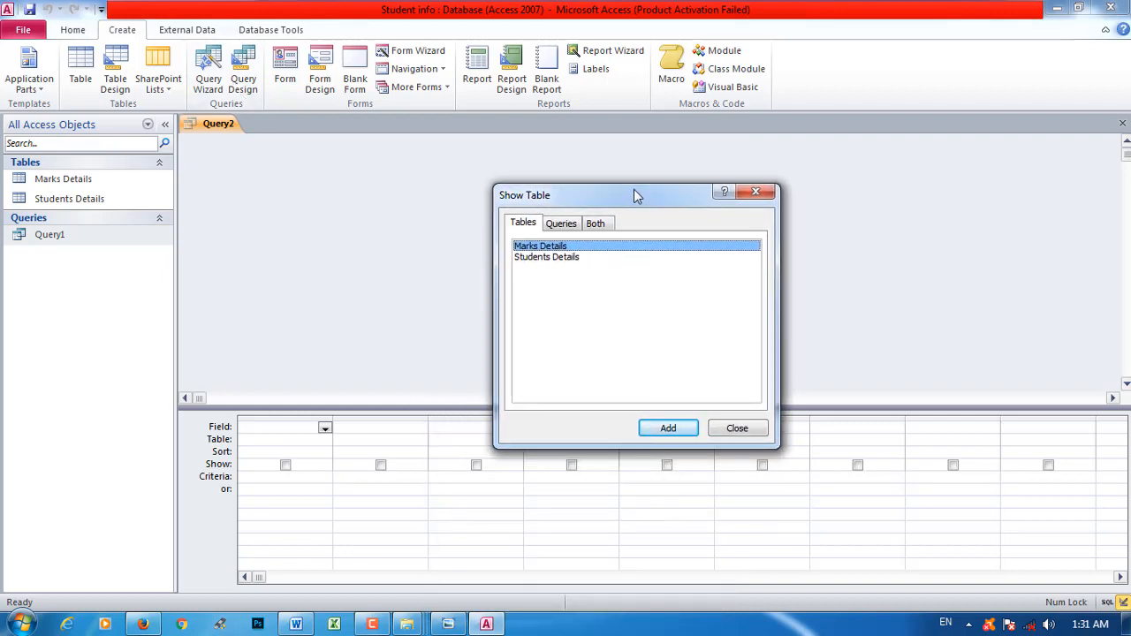
pyautogui.keyDown('shift'); pyautogui.click(556, 256); pyautogui.keyUp('shift')
pyautogui.click(667, 429)
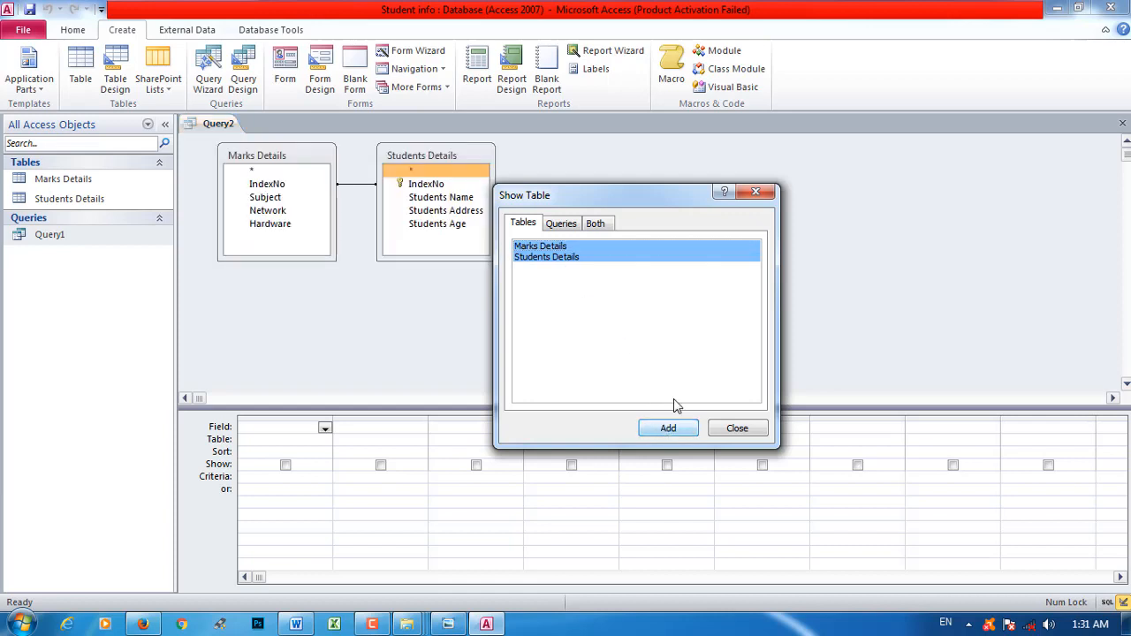
pyautogui.click(755, 192)
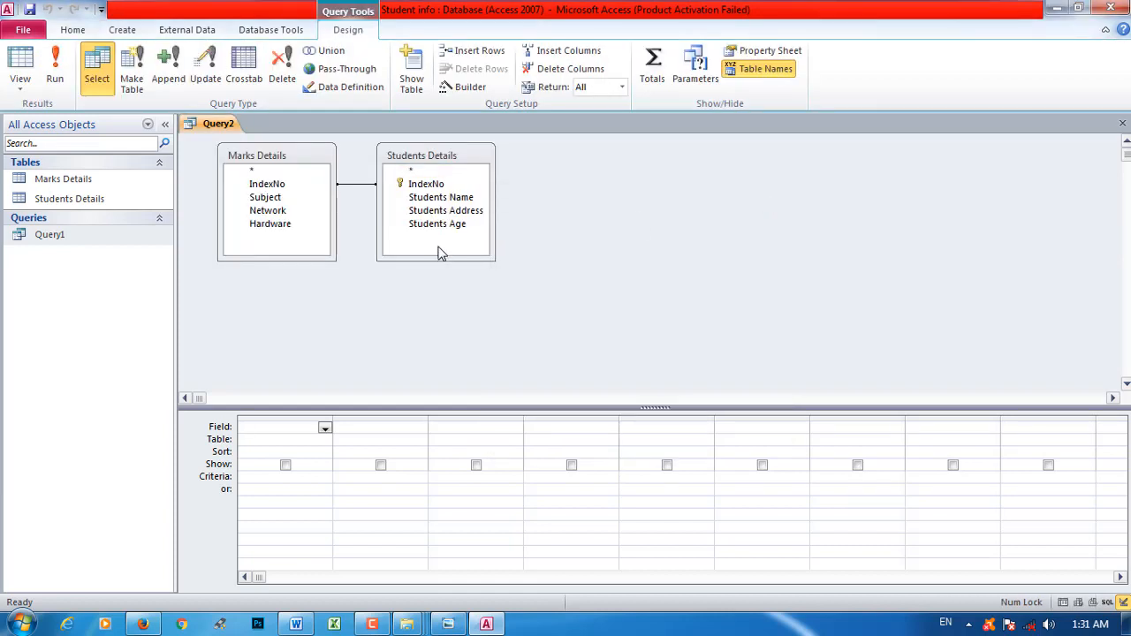
pyautogui.moveTo(459, 155); pyautogui.dragTo(559, 210)
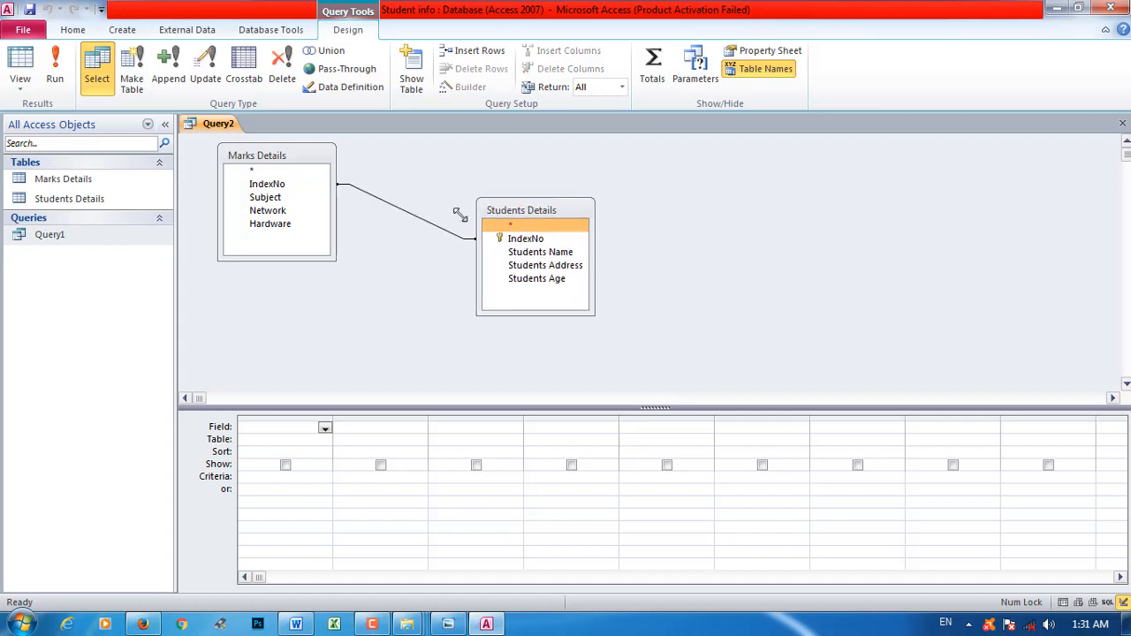
# - Add IndexNo, Network and Hardware from Marks Details and Students Name from Students Details to the query grid, with Students Name second
pyautogui.doubleClick(277, 185)
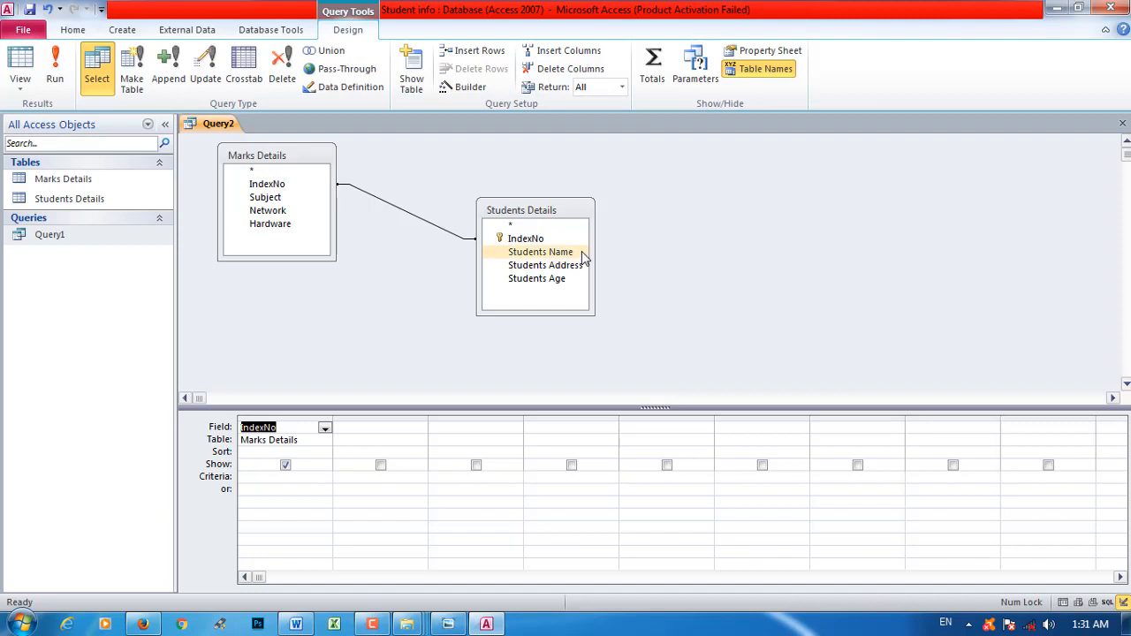
pyautogui.click(549, 255)
pyautogui.doubleClick(549, 255)
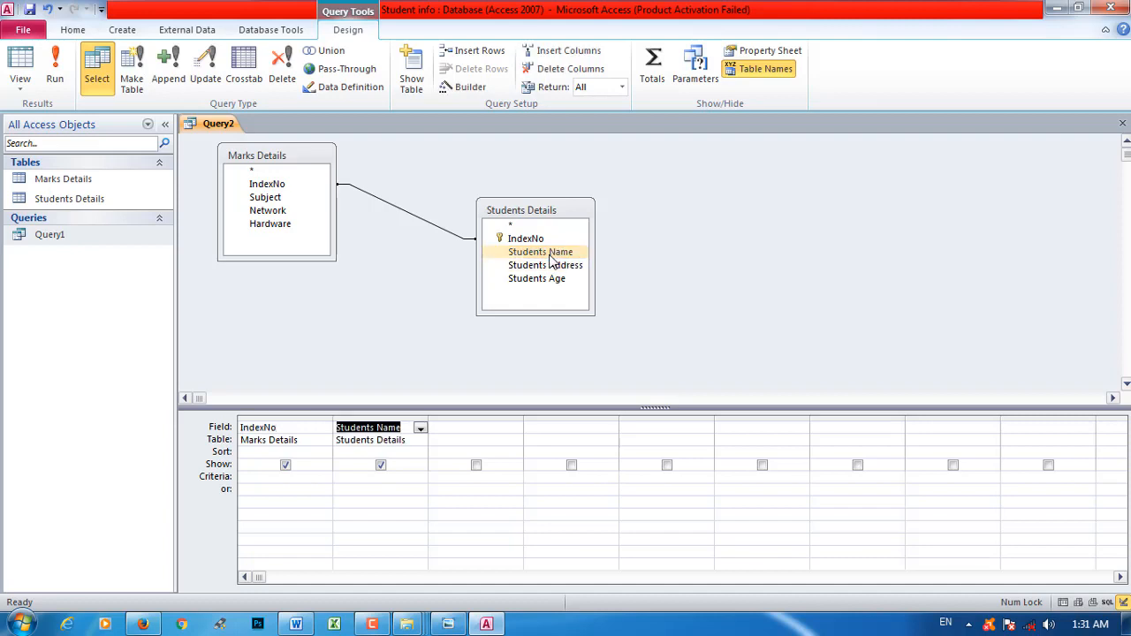
pyautogui.doubleClick(269, 212)
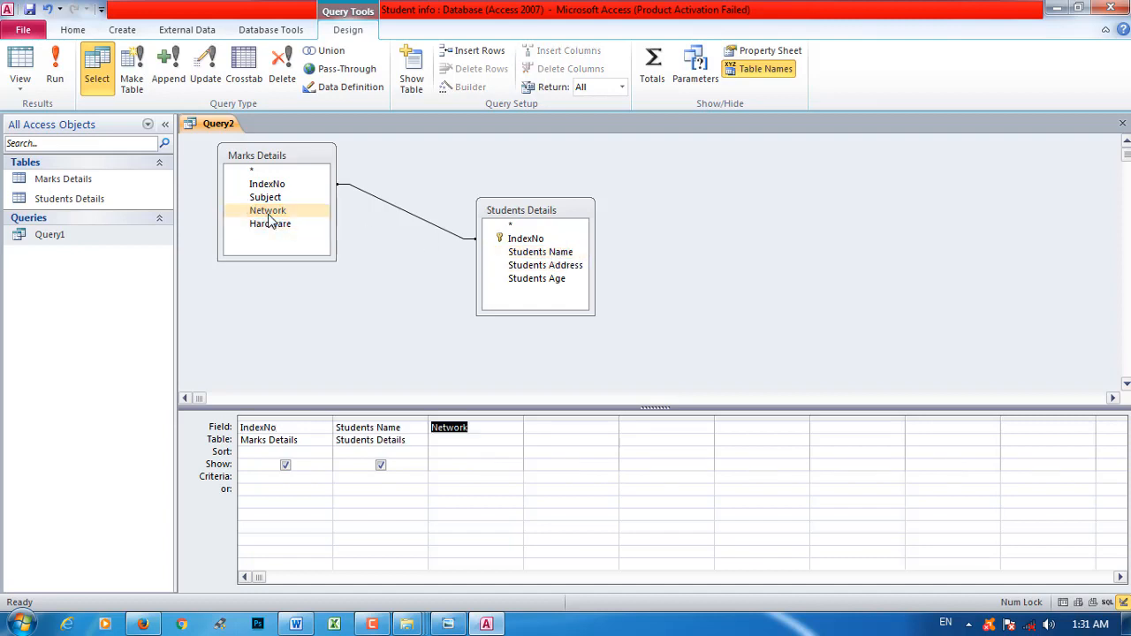
pyautogui.doubleClick(270, 224)
# - Add the calculated field Average:[Network]+[Hardware]/2 after Hardware with the Expression Builder and run the query
pyautogui.click(665, 427)
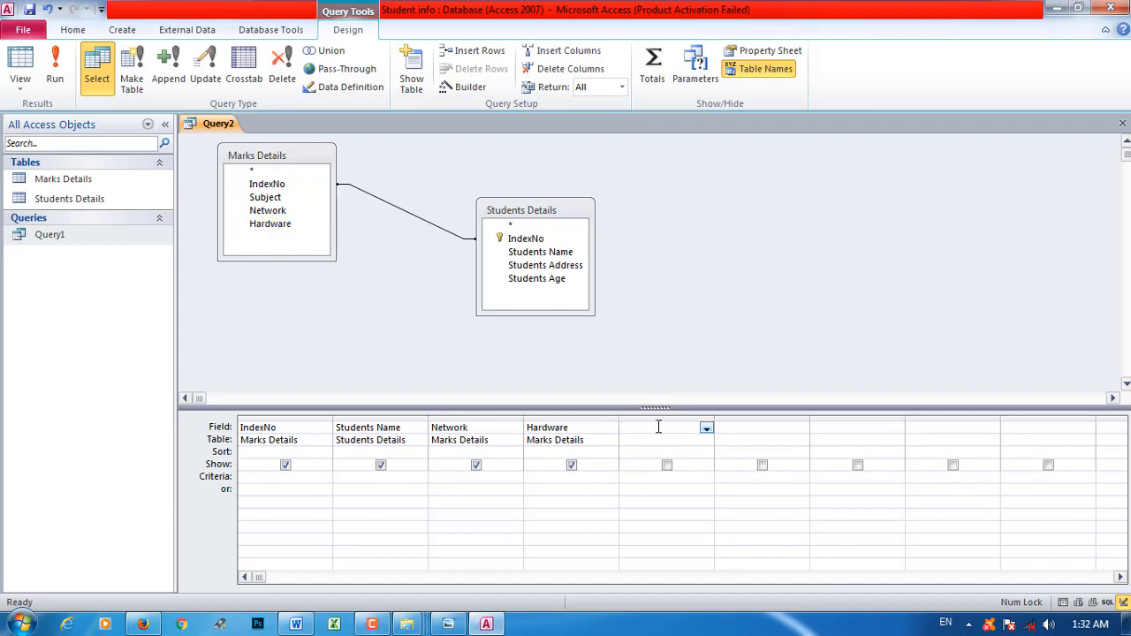
pyautogui.rightClick(658, 427)
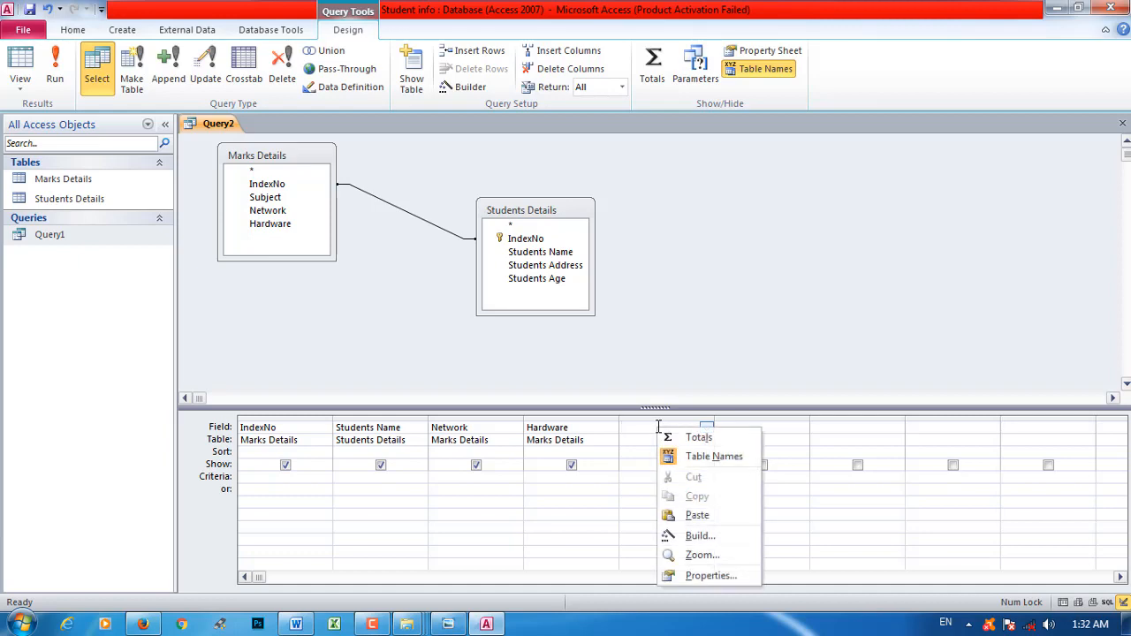
pyautogui.click(712, 535)
pyautogui.moveTo(470, 99); pyautogui.dragTo(778, 93)
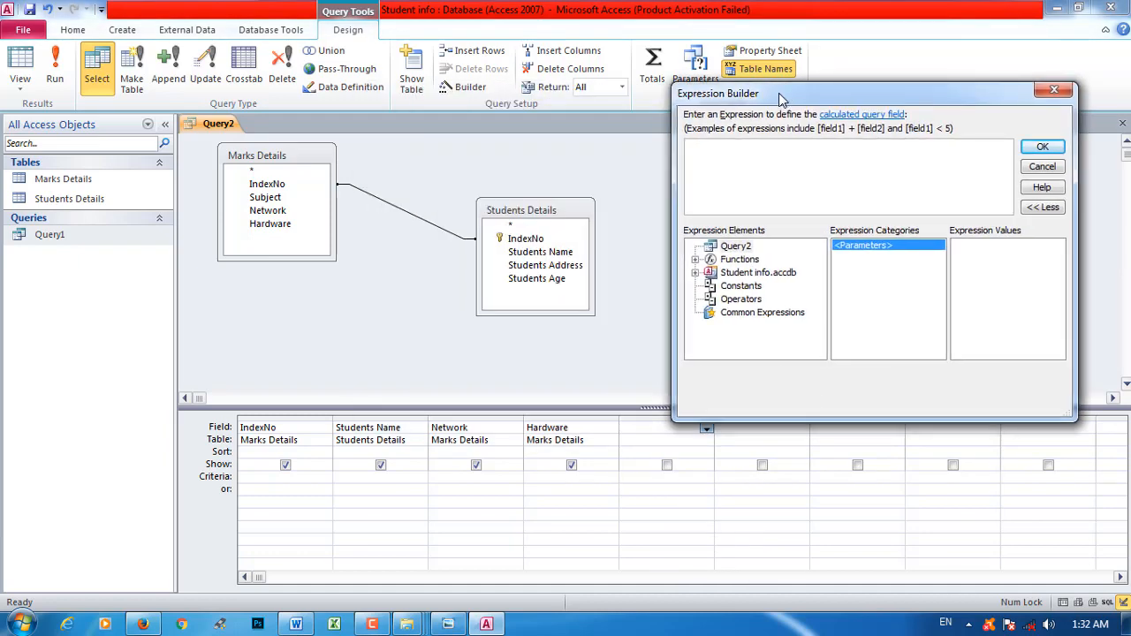
pyautogui.write('Average:[Network]+[Hardware]/2')
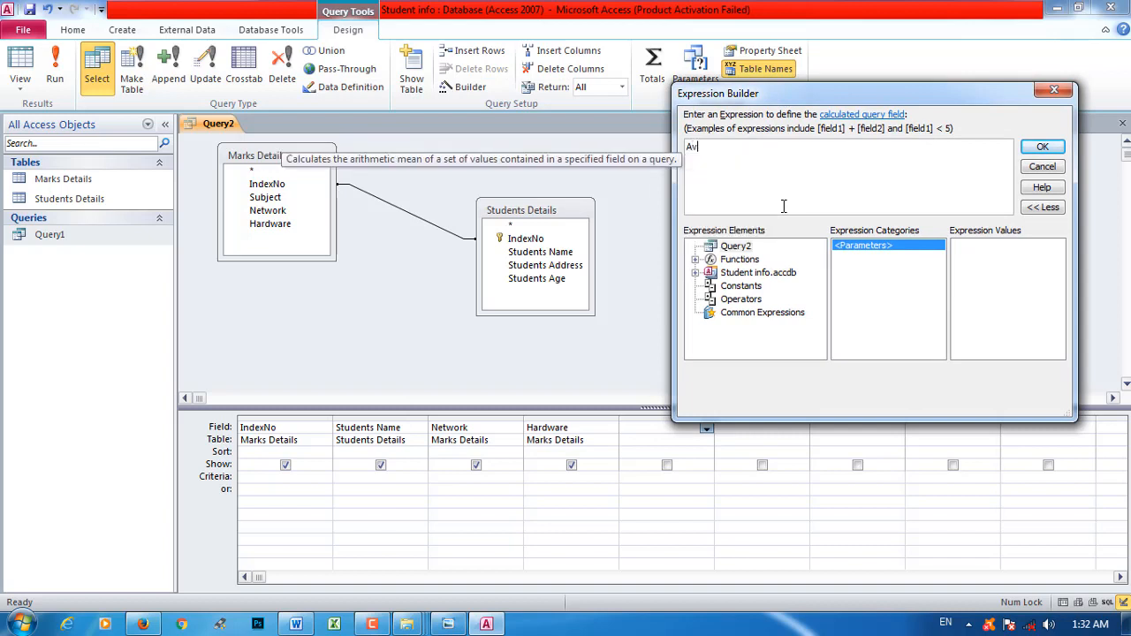
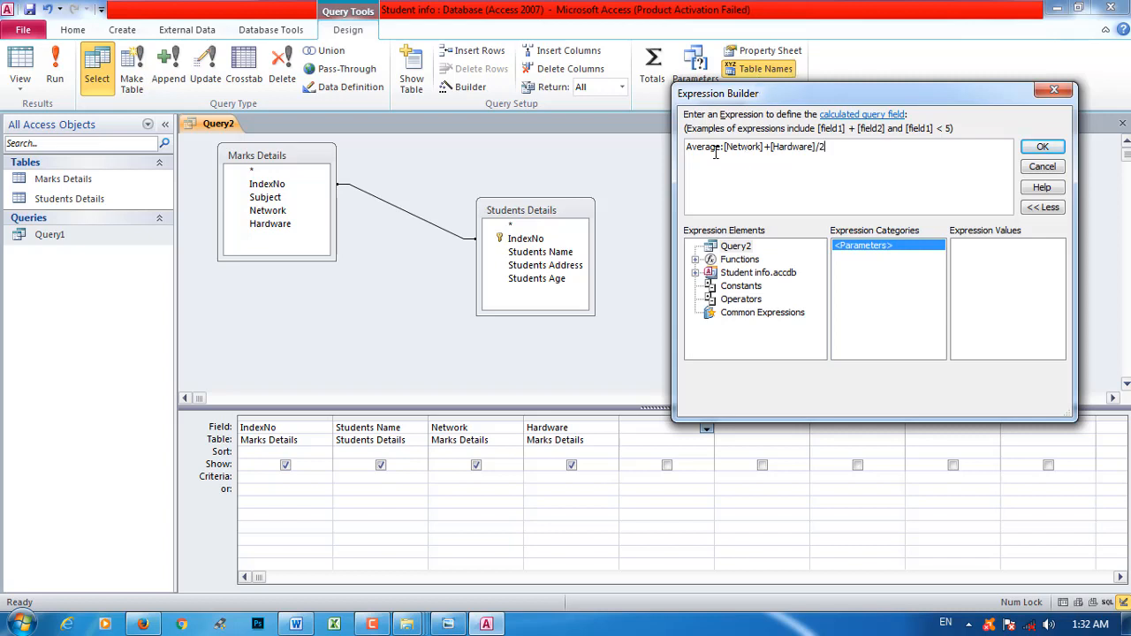
pyautogui.click(1039, 144)
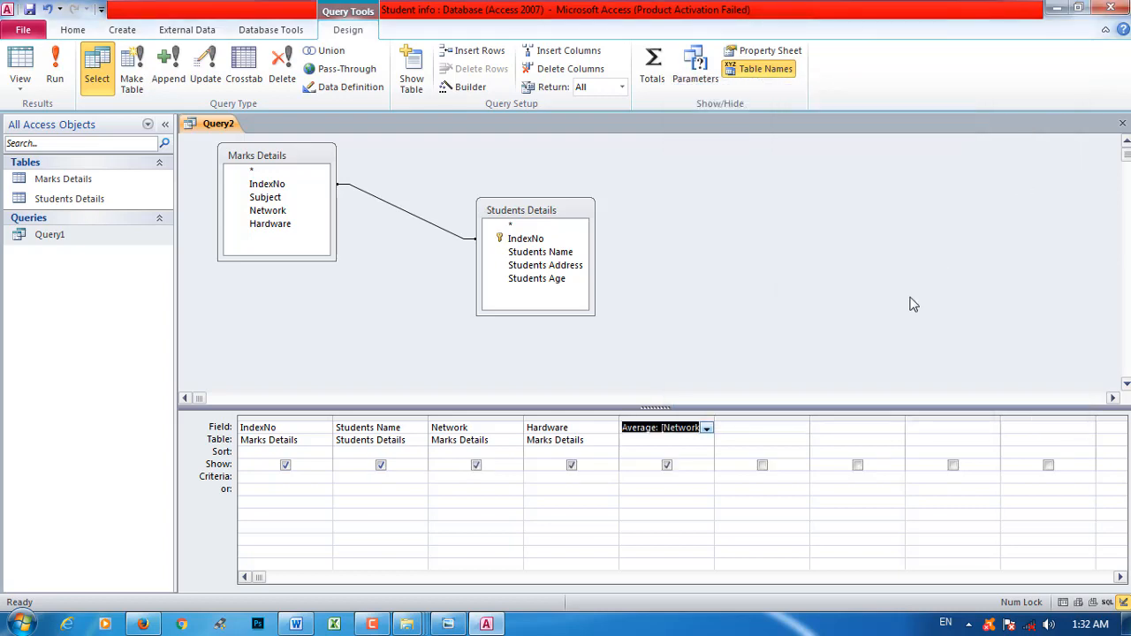
pyautogui.click(53, 75)
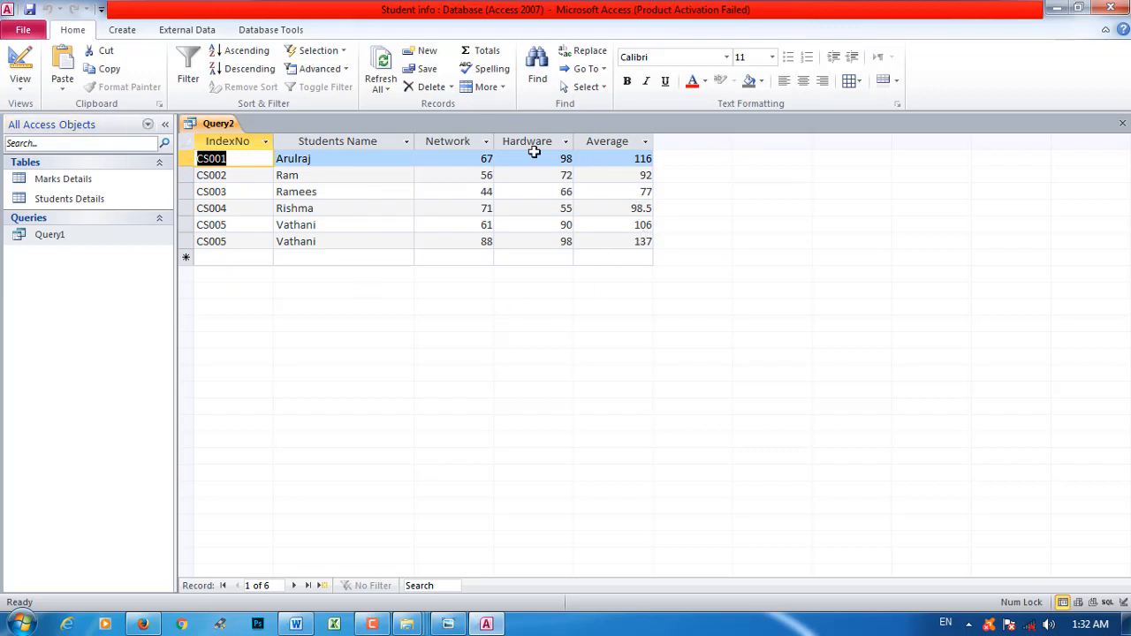
# - Save the average query as Query2 and select it in the list of queries
pyautogui.moveTo(459, 627)
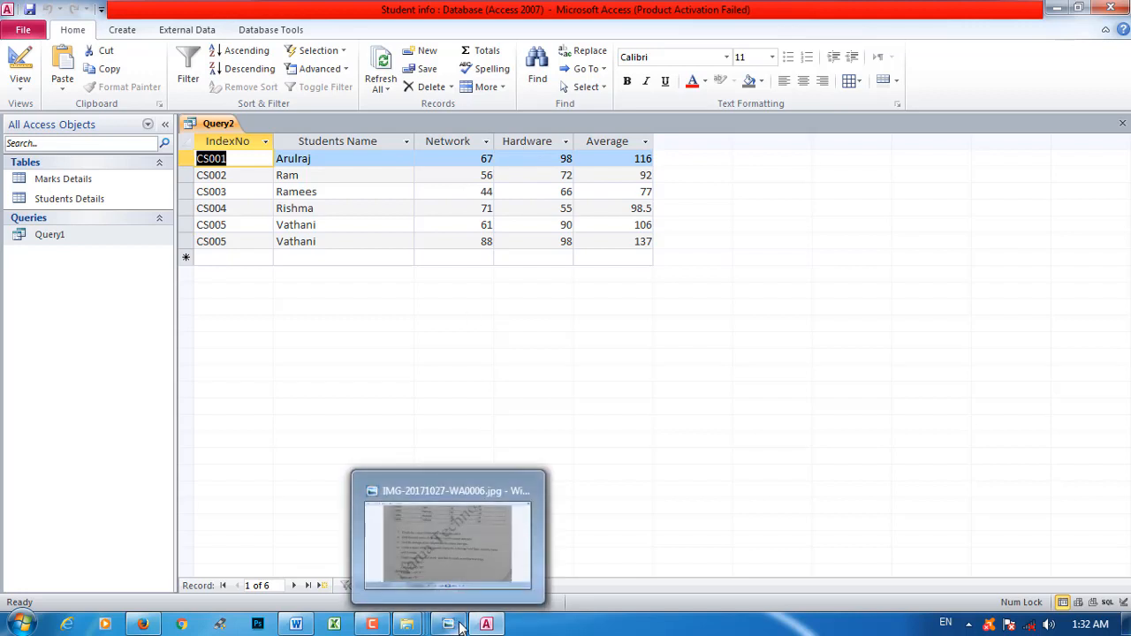
pyautogui.rightClick(214, 127)
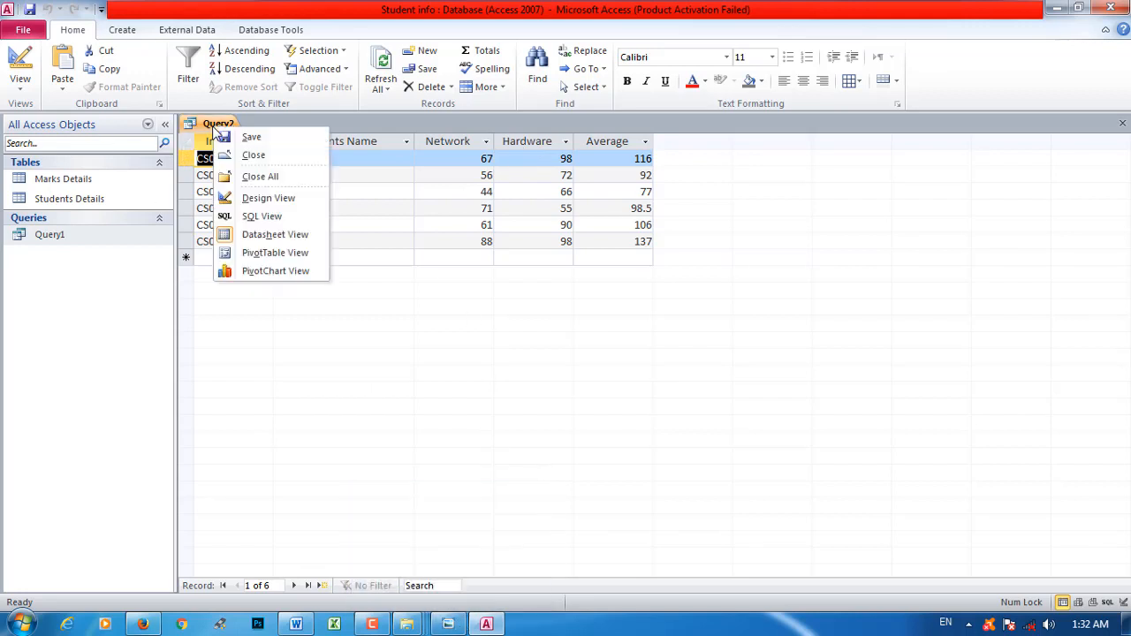
pyautogui.click(252, 138)
pyautogui.click(546, 248)
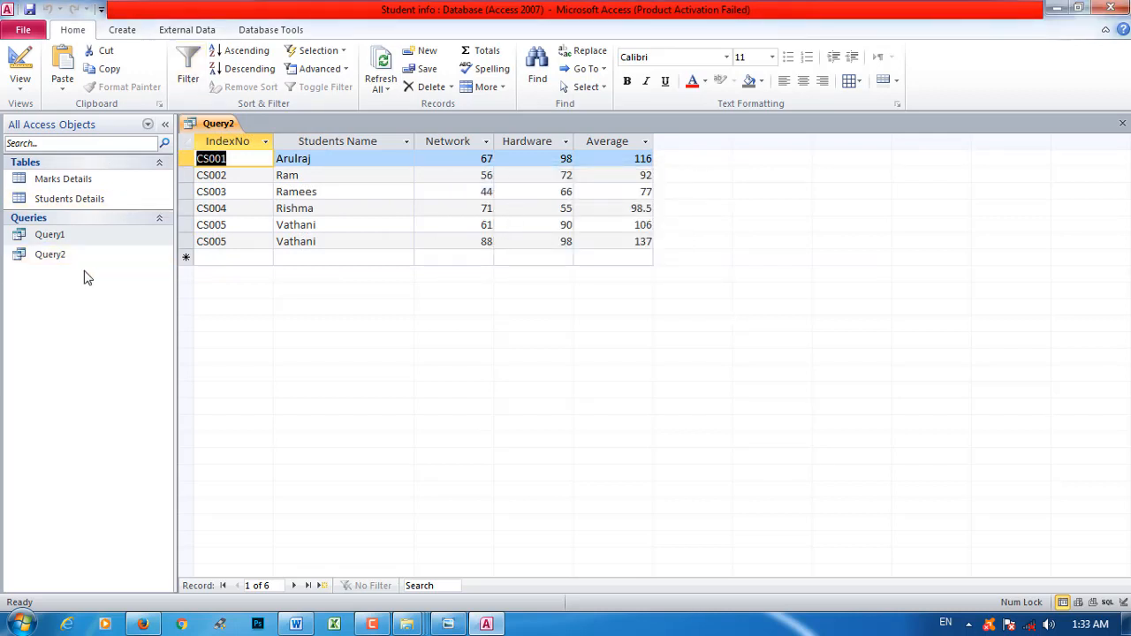
pyautogui.click(55, 255)
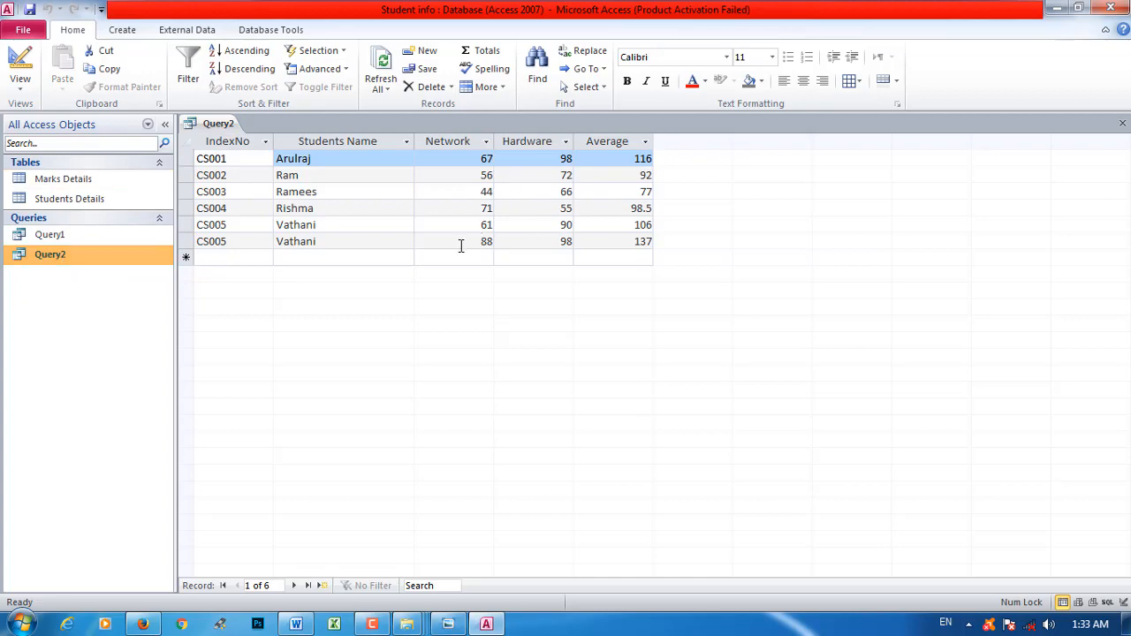
# - Read the paper's grade query, form and report tasks in Windows Photo Viewer and return to Access
pyautogui.click(447, 624)
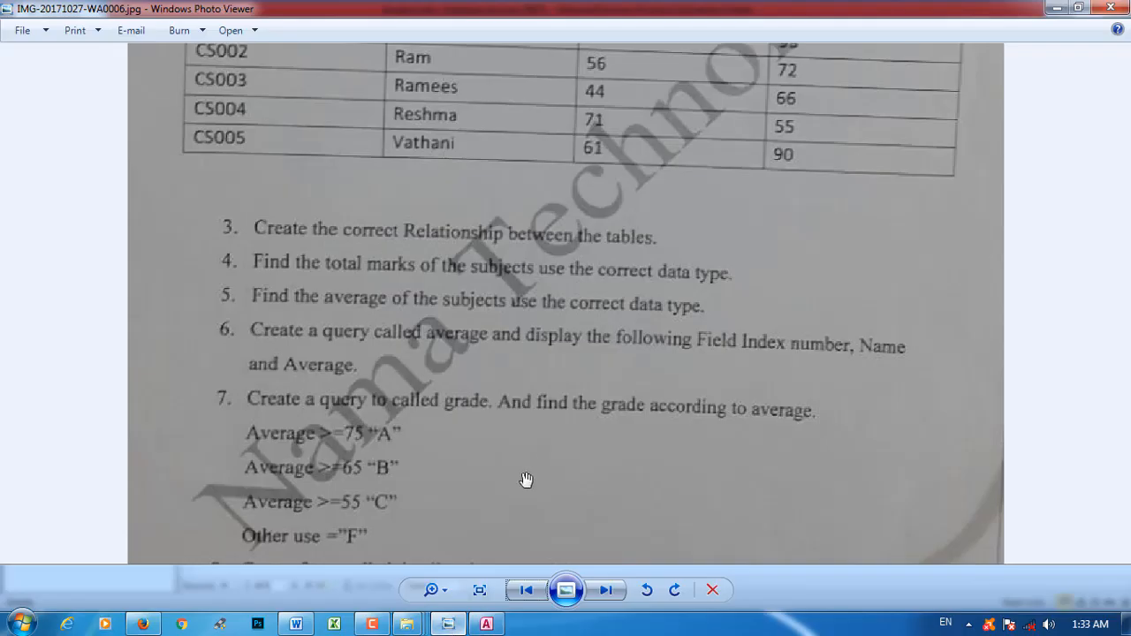
pyautogui.moveTo(522, 437); pyautogui.dragTo(523, 367)
pyautogui.moveTo(506, 439); pyautogui.dragTo(505, 350)
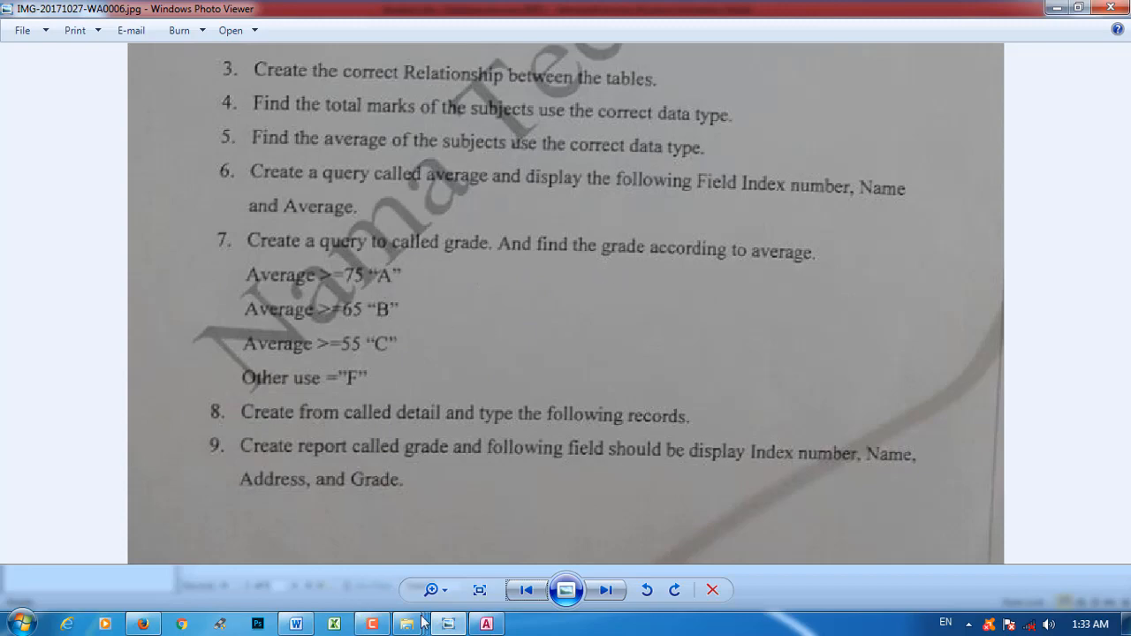
pyautogui.click(485, 624)
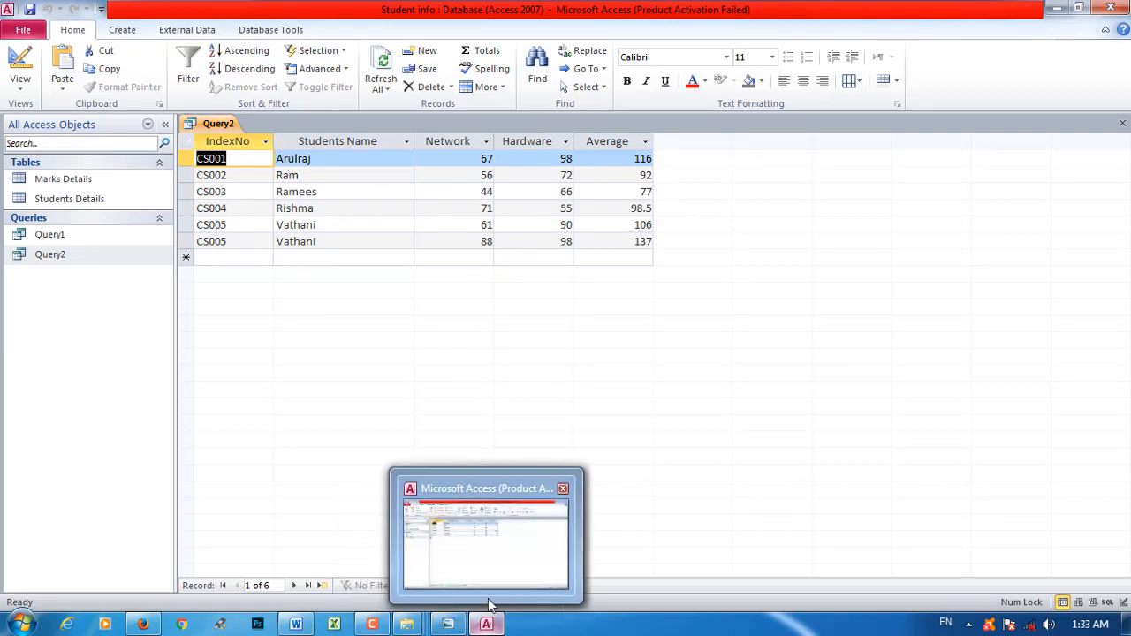
pyautogui.click(463, 622)
pyautogui.click(462, 621)
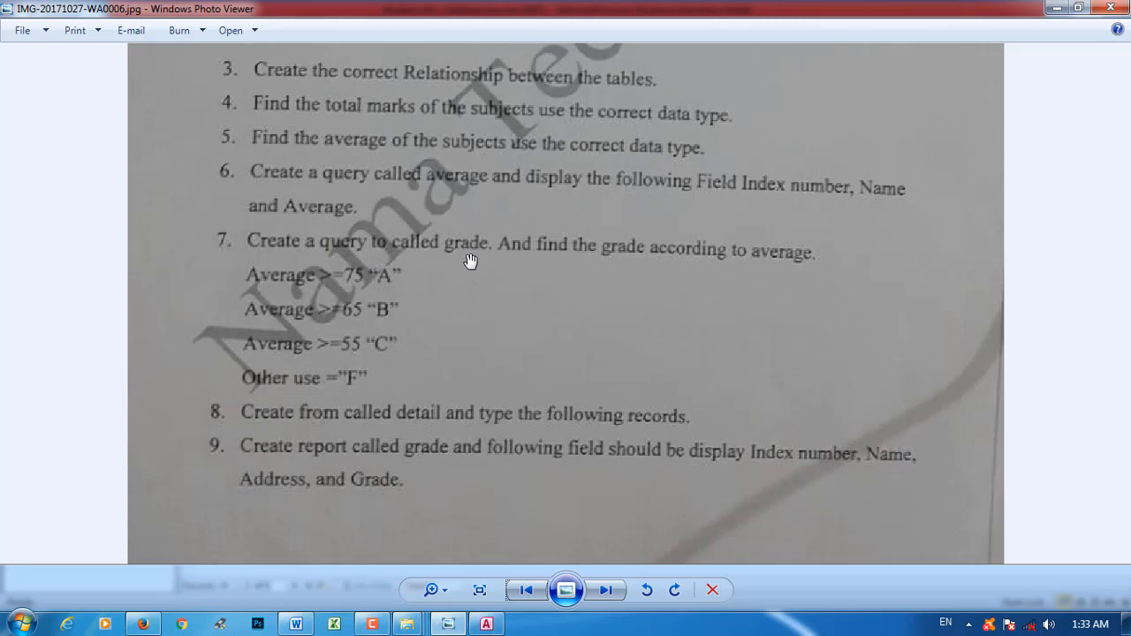
pyautogui.click(487, 625)
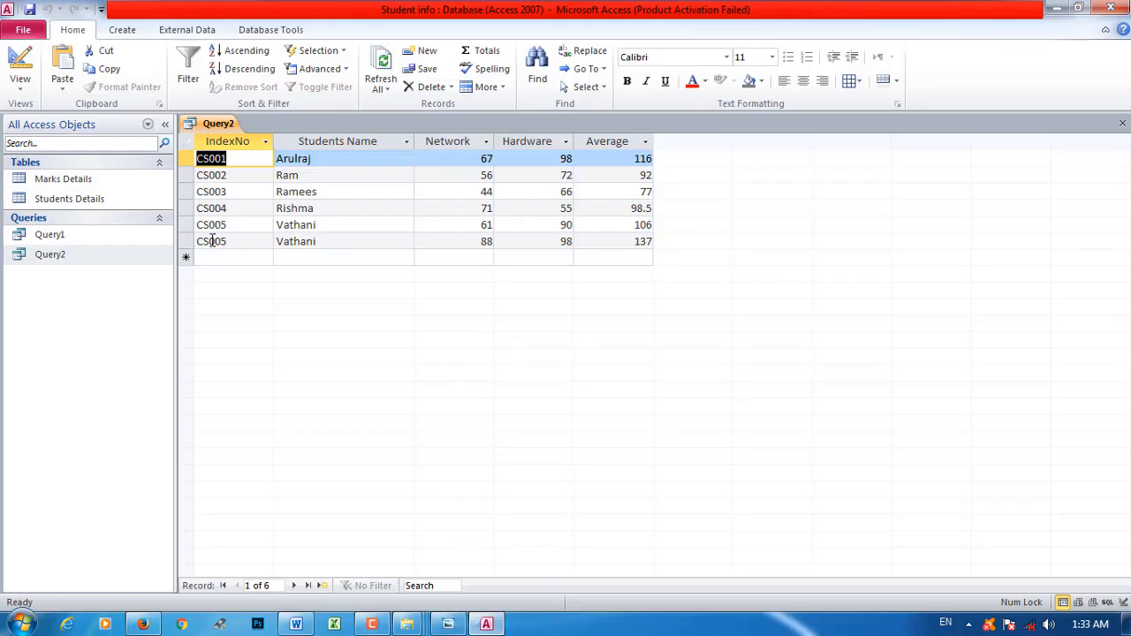
# - Create a new query in Design View with Query2 as its only source
pyautogui.click(121, 30)
pyautogui.click(242, 82)
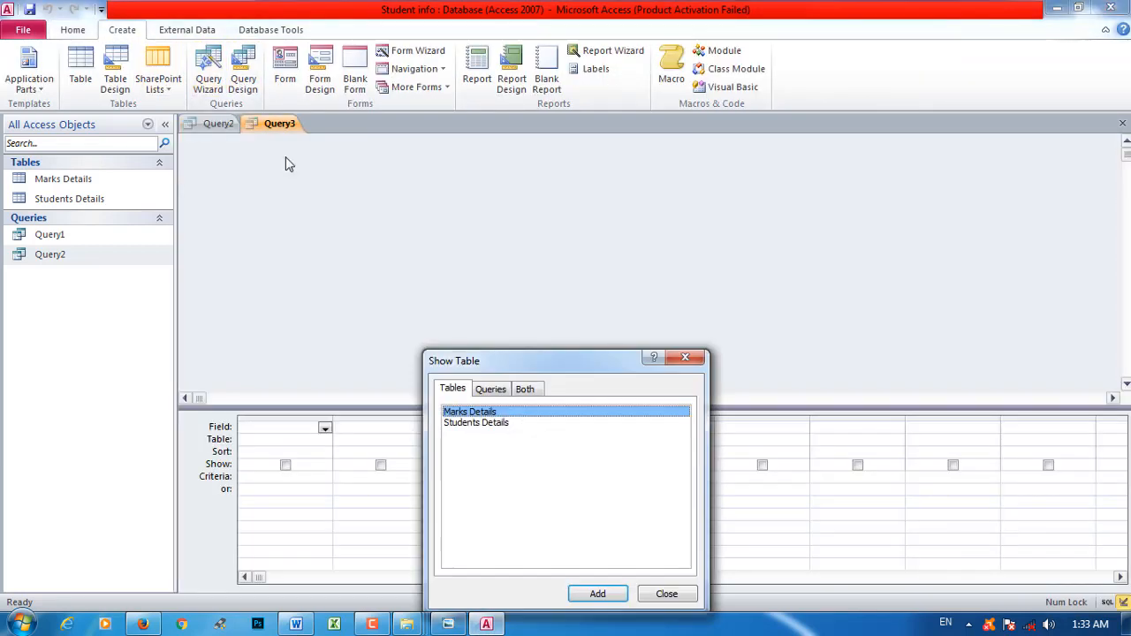
pyautogui.click(493, 391)
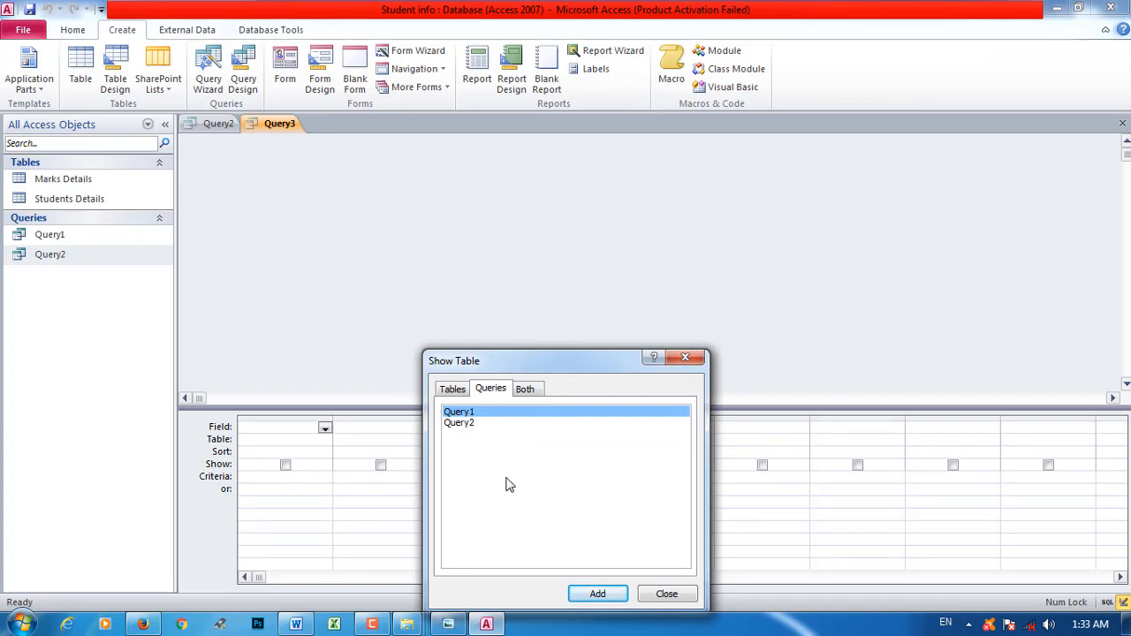
pyautogui.click(478, 424)
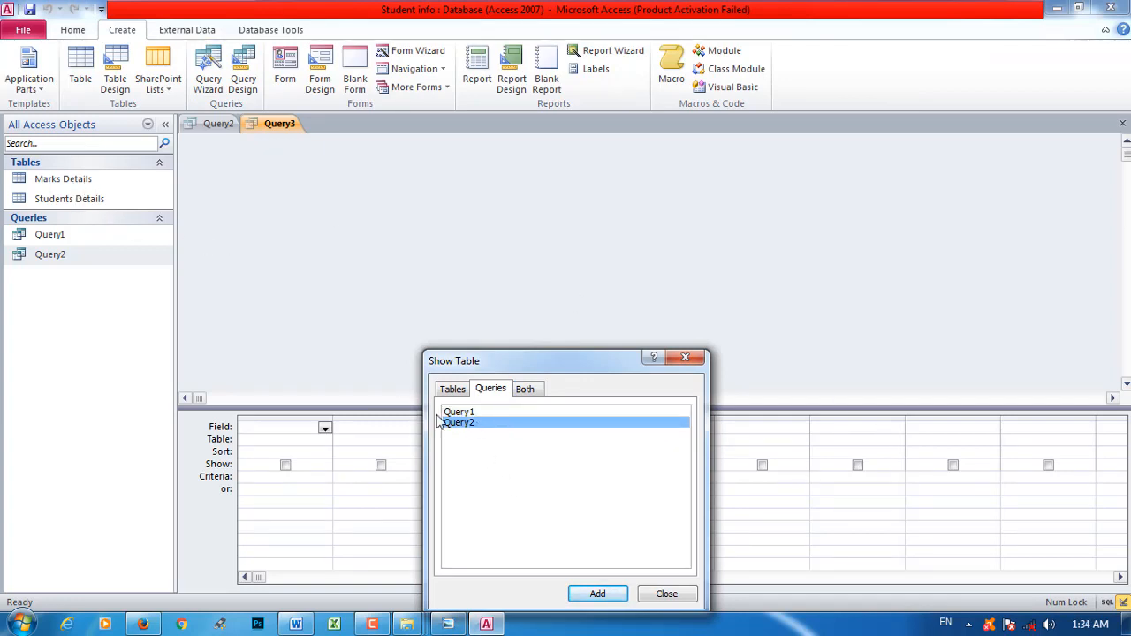
pyautogui.click(452, 390)
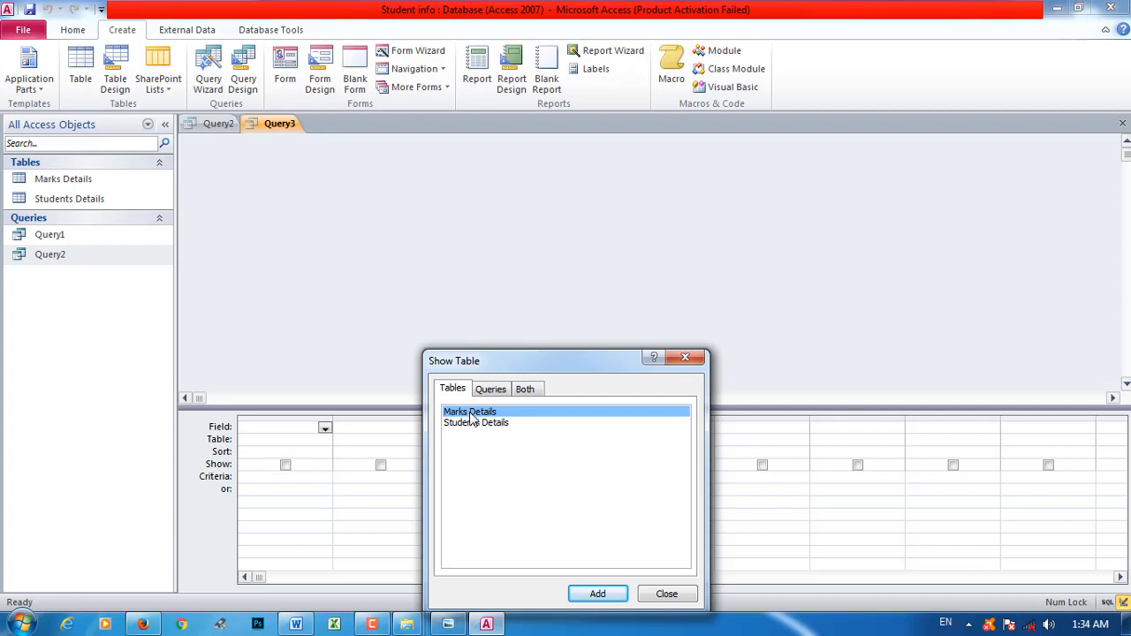
pyautogui.click(493, 390)
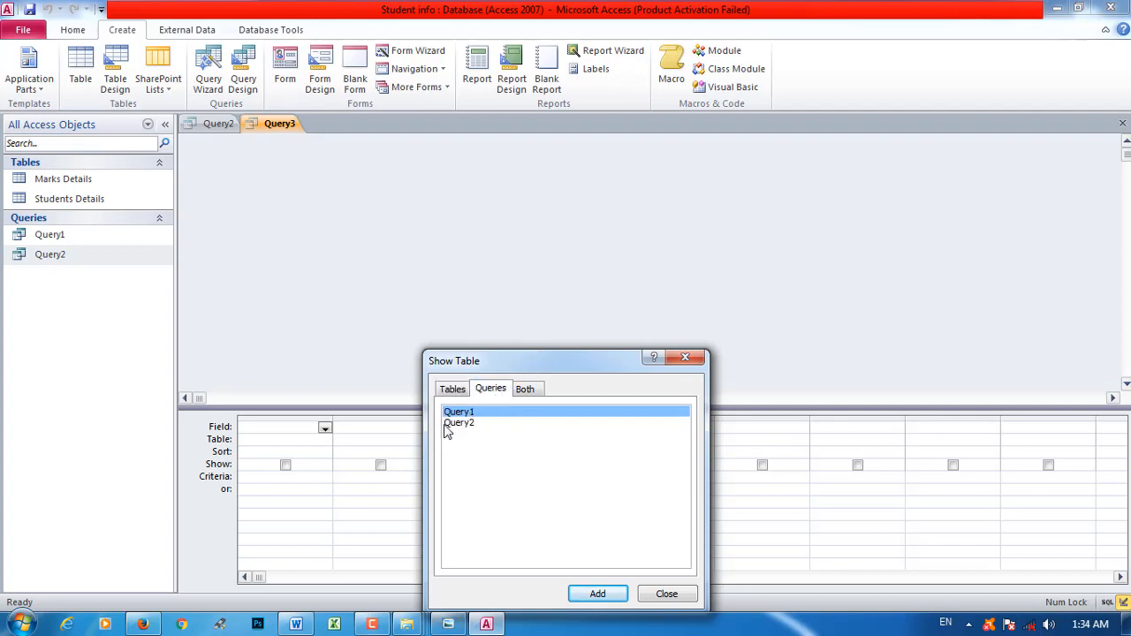
pyautogui.click(523, 392)
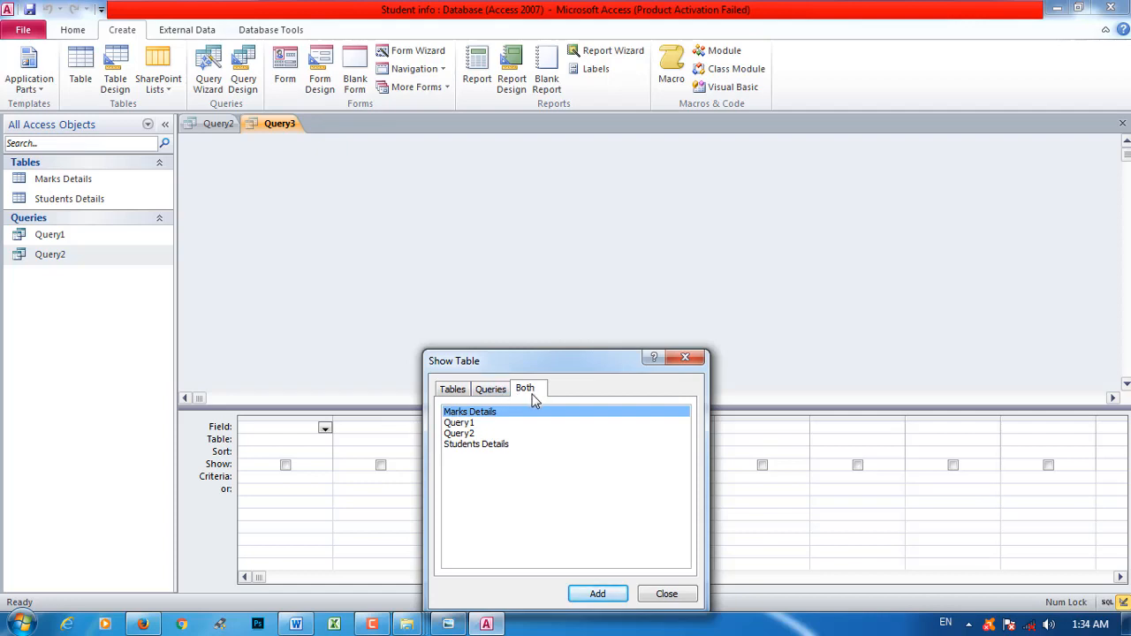
pyautogui.click(491, 390)
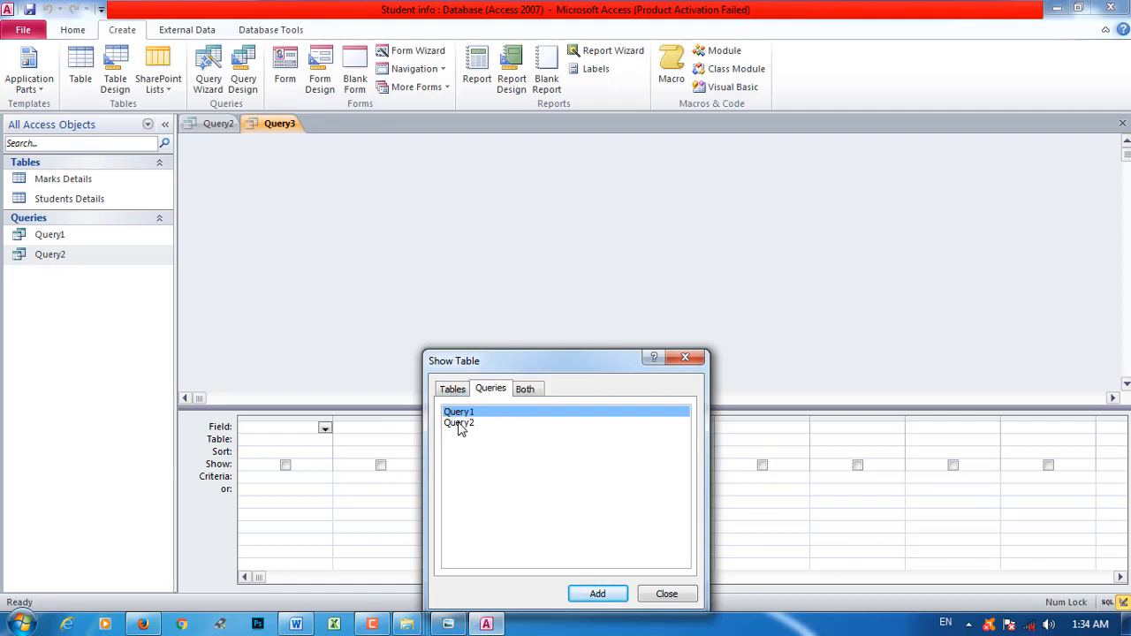
pyautogui.click(459, 424)
pyautogui.click(596, 595)
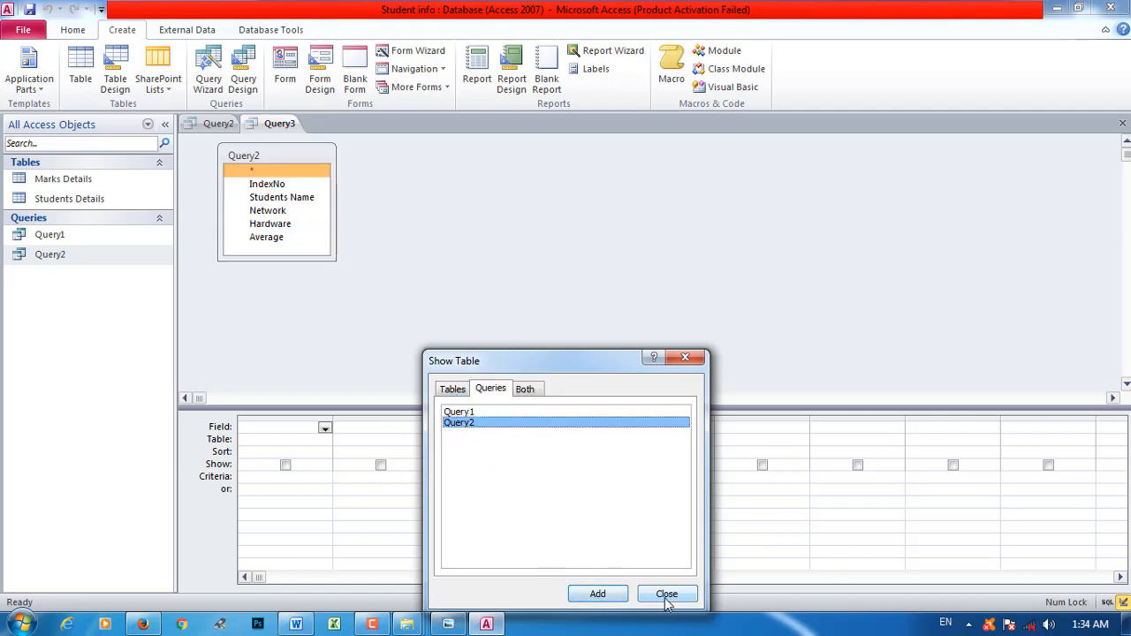
pyautogui.click(666, 594)
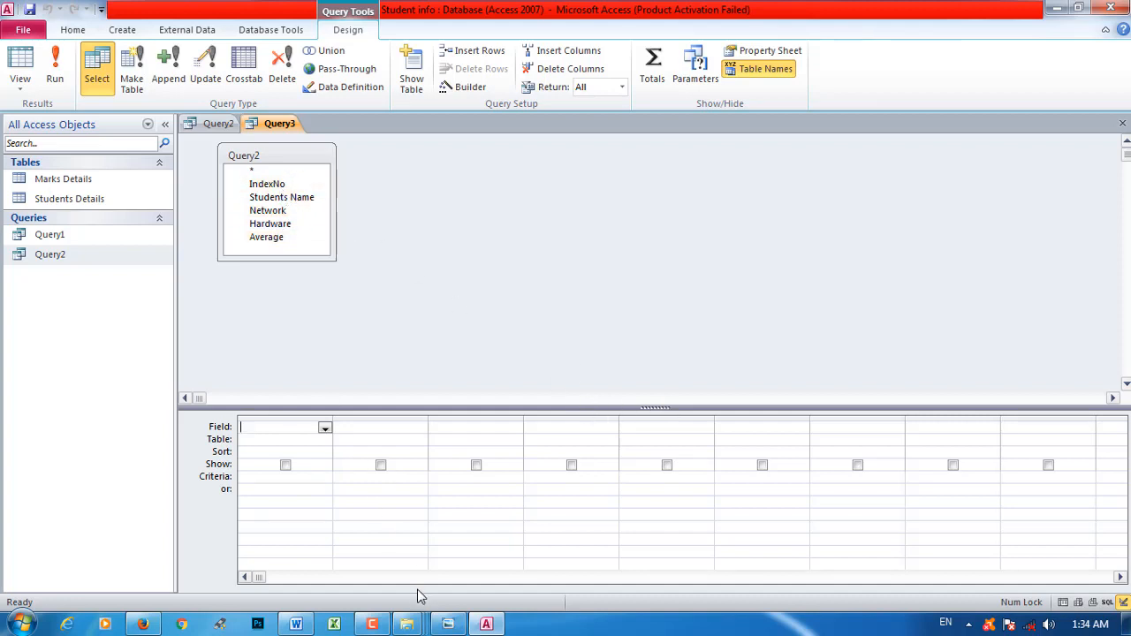
# - Add IndexNo, Students Name and Average from Query2 to the query grid and run the query
pyautogui.doubleClick(269, 184)
pyautogui.doubleClick(281, 197)
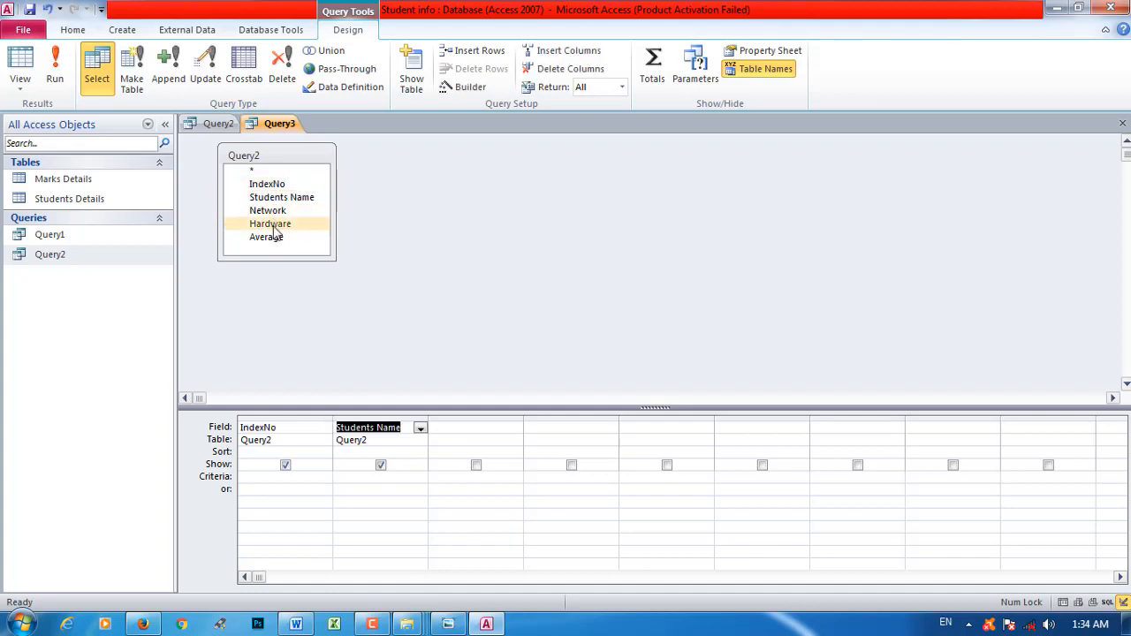
pyautogui.doubleClick(268, 237)
pyautogui.click(55, 73)
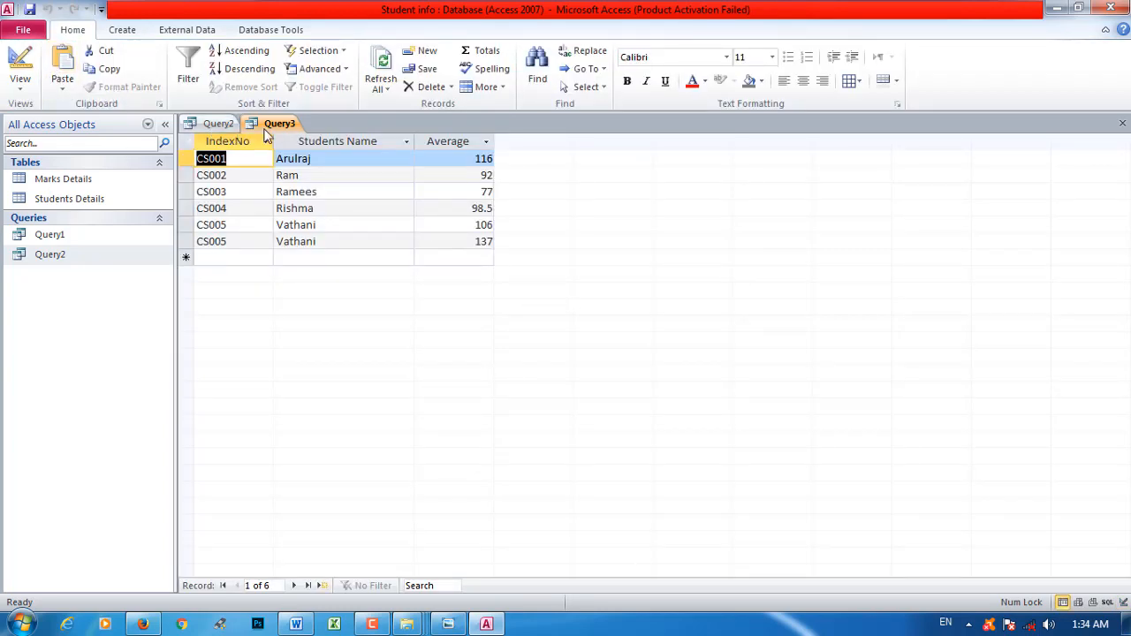
# - Switch the new query back to Design View and widen the empty column next to Average
pyautogui.rightClick(287, 126)
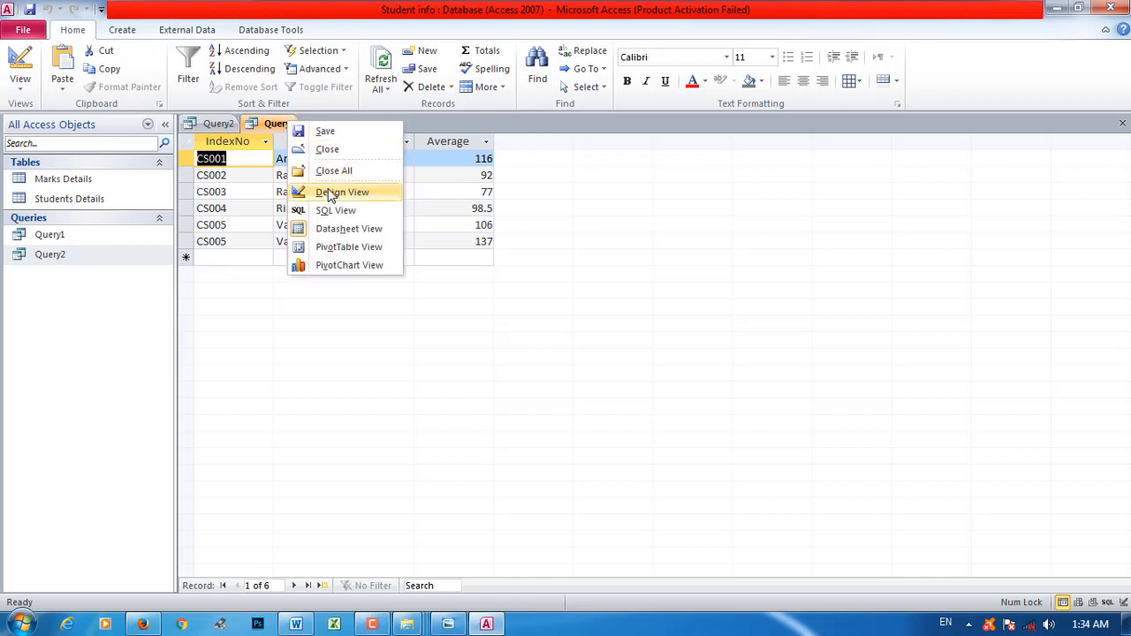
pyautogui.click(328, 187)
pyautogui.click(549, 427)
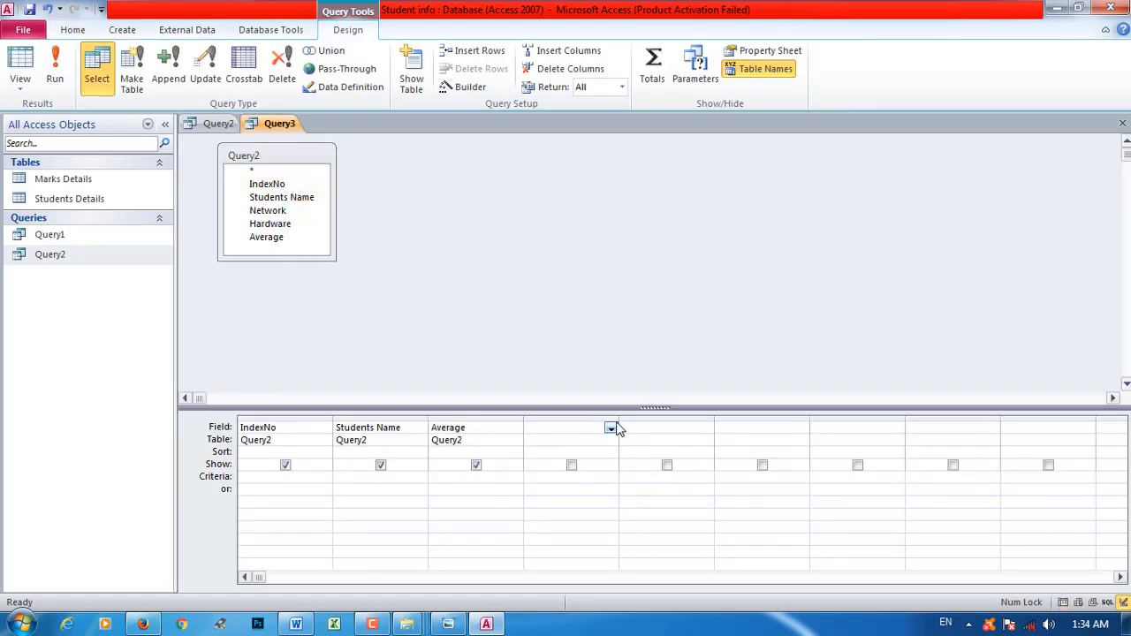
pyautogui.moveTo(619, 417); pyautogui.dragTo(1020, 425)
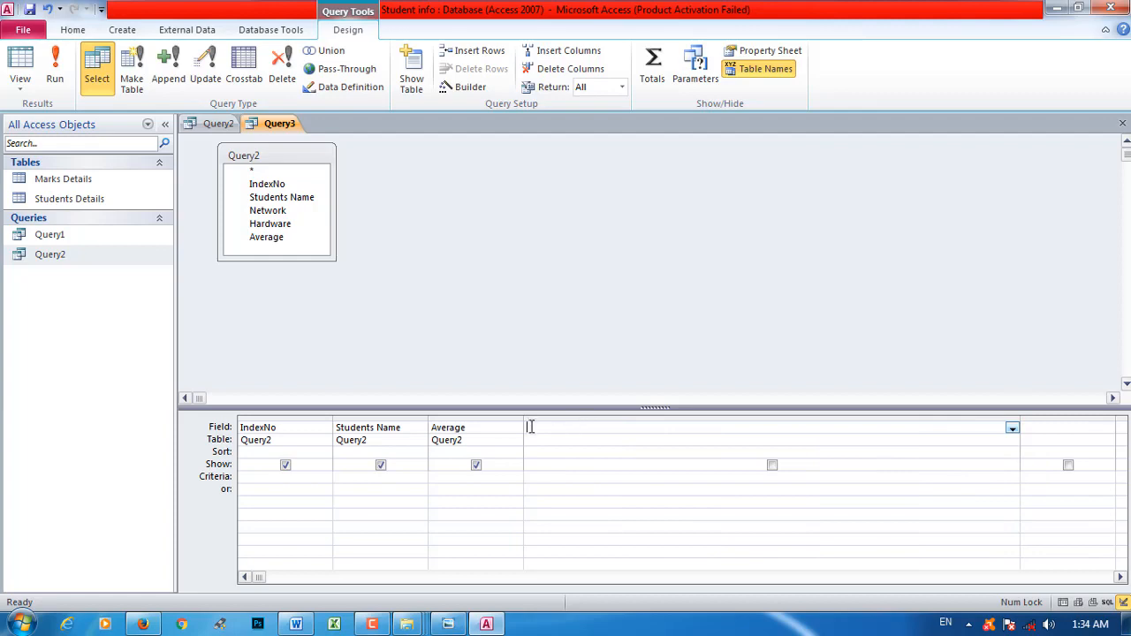
# - Open the Expression Builder for the widened column, clear of the query's field list, and start the expression with the field name Grade
pyautogui.rightClick(569, 425)
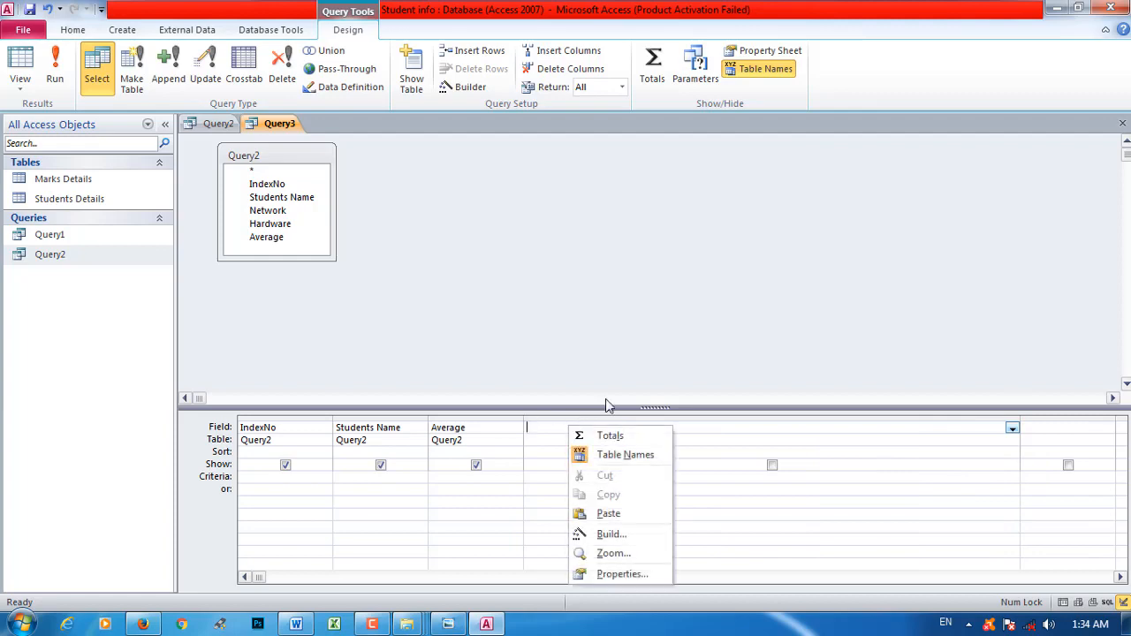
pyautogui.click(609, 534)
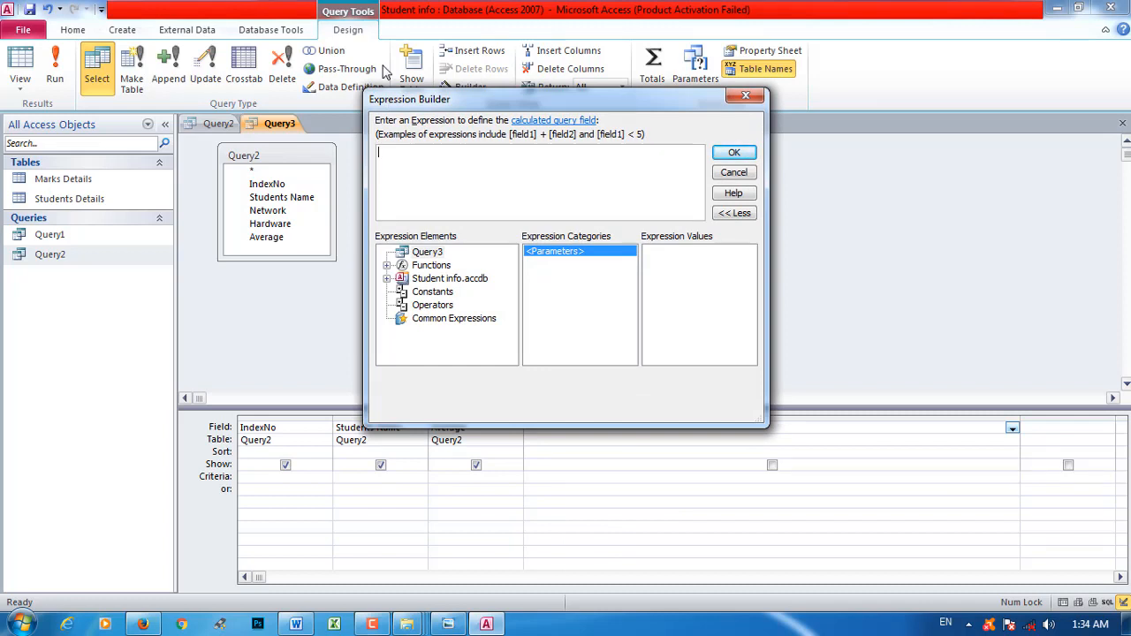
pyautogui.moveTo(432, 100); pyautogui.dragTo(644, 99)
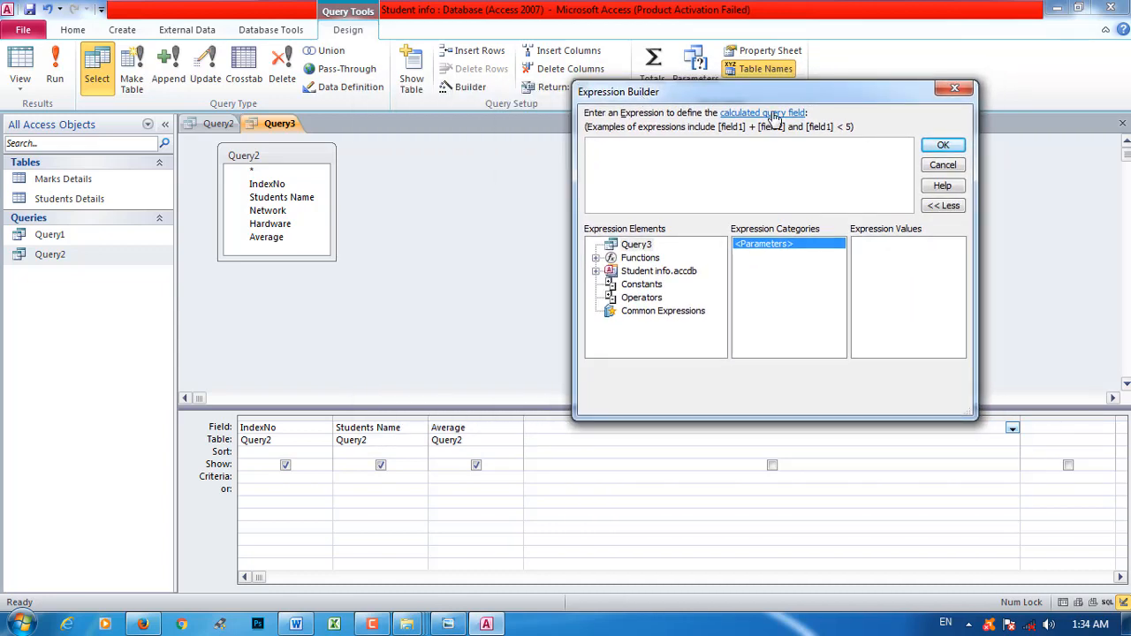
pyautogui.write('Gr')
pyautogui.write('Average] >75')
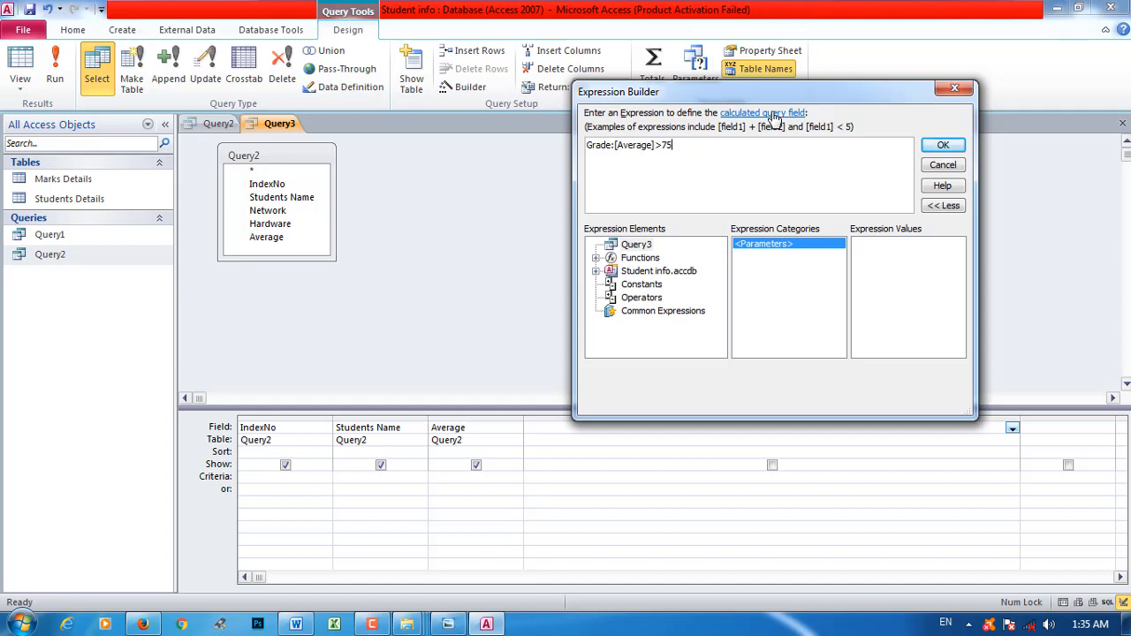
pyautogui.write(',"A')
pyautogui.press('BackSpace')
pyautogui.press('BackSpace')
pyautogui.press('BackSpace')
pyautogui.press('BackSpace')
pyautogui.press('BackSpace')
pyautogui.press('BackSpace')
pyautogui.press('BackSpace')
pyautogui.press('BackSpace')
pyautogui.press('BackSpace')
pyautogui.press('BackSpace')
pyautogui.press('BackSpace')
pyautogui.press('BackSpace')
pyautogui.press('BackSpace')
pyautogui.press('BackSpace')
pyautogui.press('BackSpace')
pyautogui.press('BackSpace')
# - Continue the Grade expression with an iif condition that returns "A" when [Average]>75
pyautogui.write('iif')
pyautogui.write('([')
pyautogui.write('Average')
pyautogui.write(']')
pyautogui.write(' >')
pyautogui.write('75,')
pyautogui.write('"A"')
# - Nest a second IIf returning "B" when [Average]>65, and add the missing opening parenthesis after the first iif
pyautogui.write(',i')
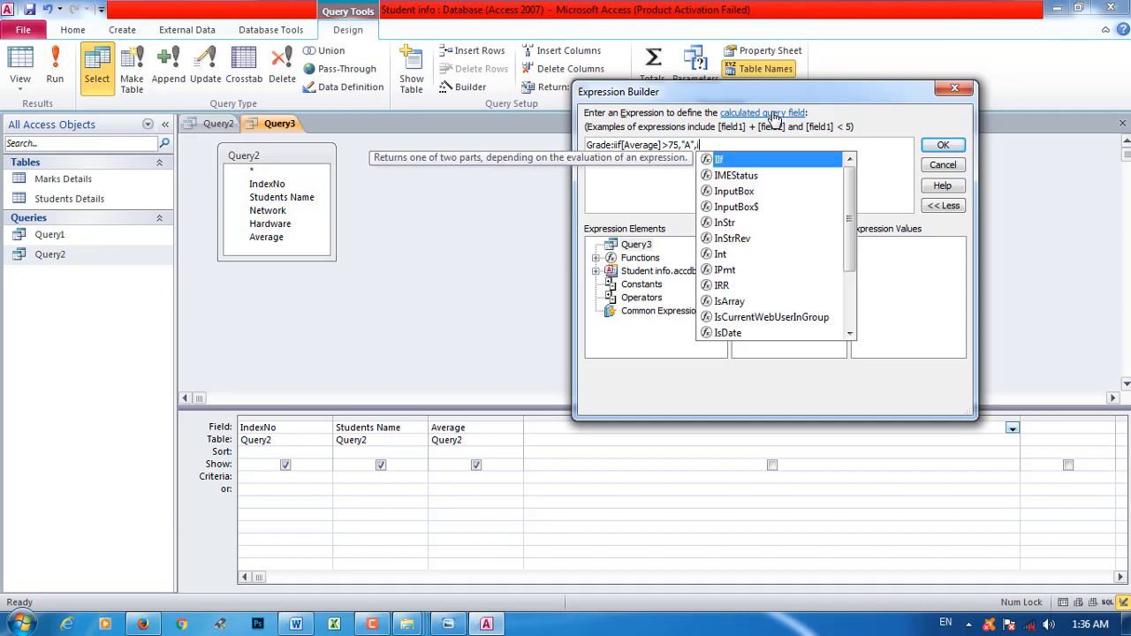
pyautogui.write('i')
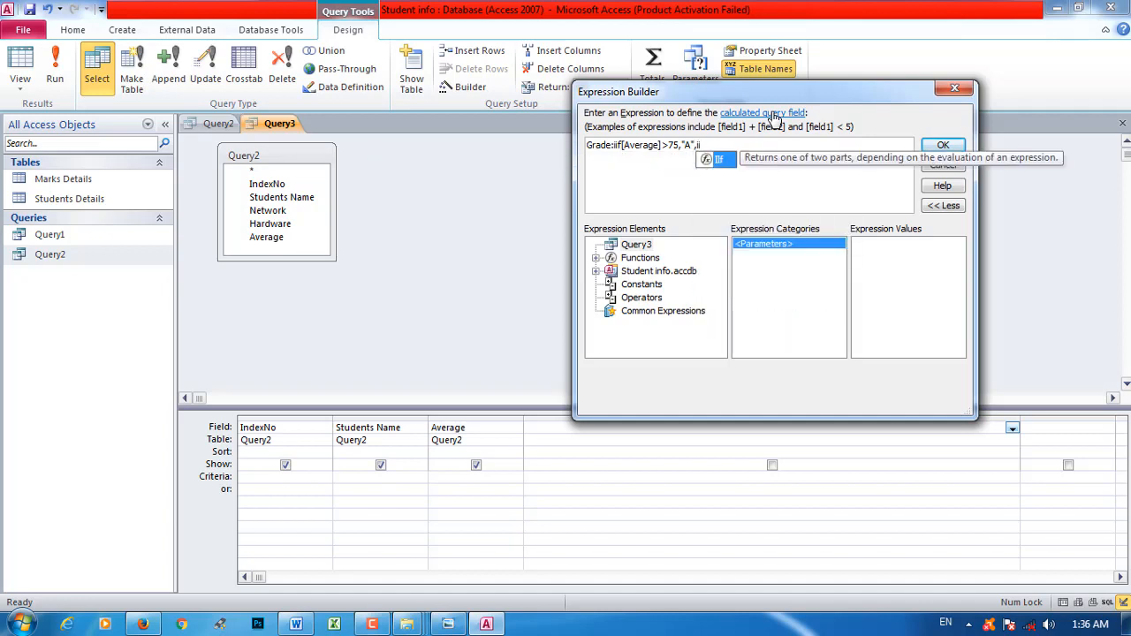
pyautogui.doubleClick(721, 162)
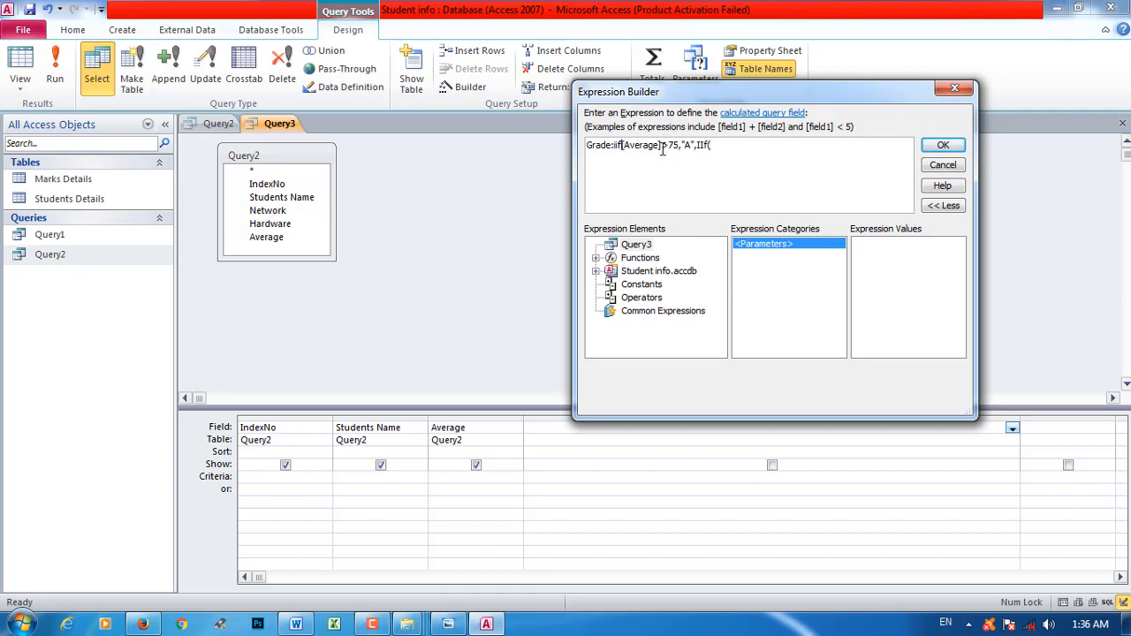
pyautogui.write('(')
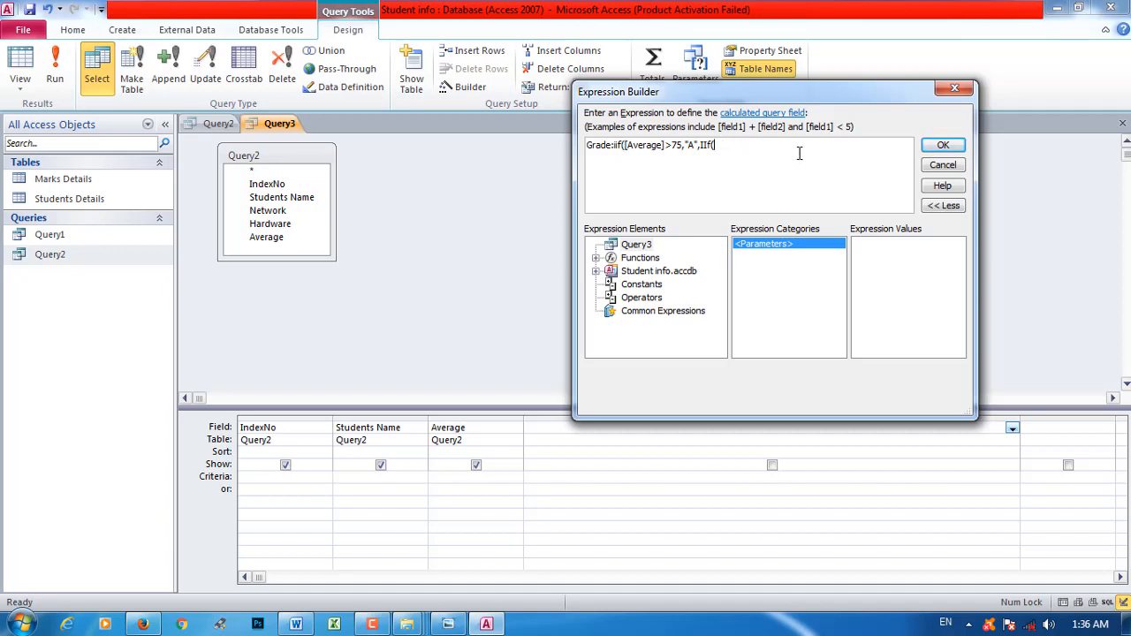
pyautogui.write('[')
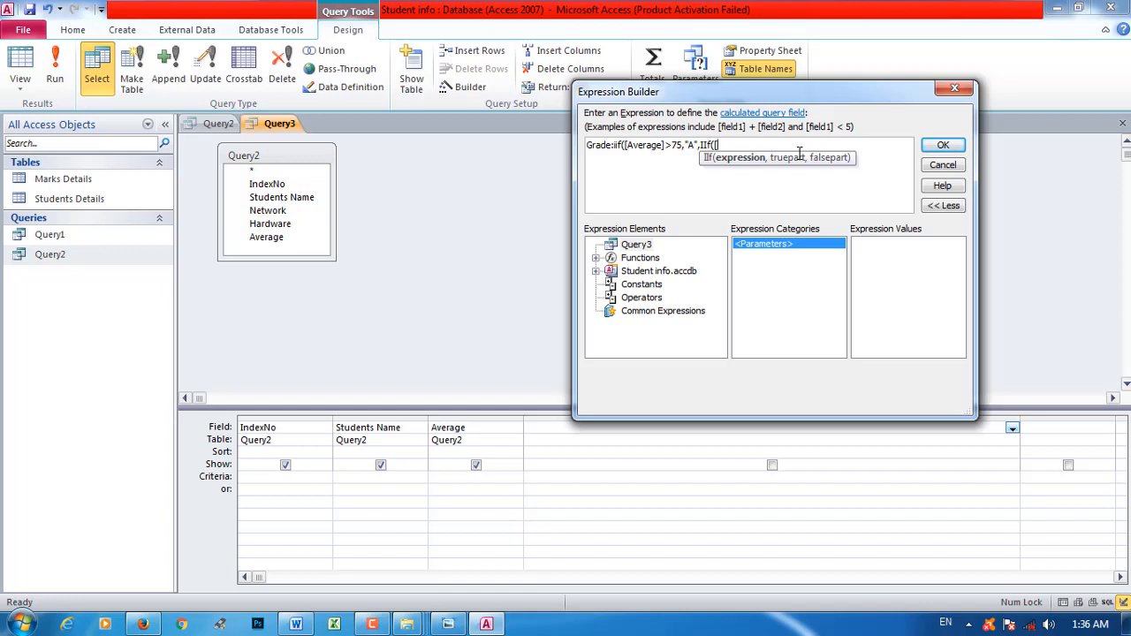
pyautogui.write('Average]>65,')
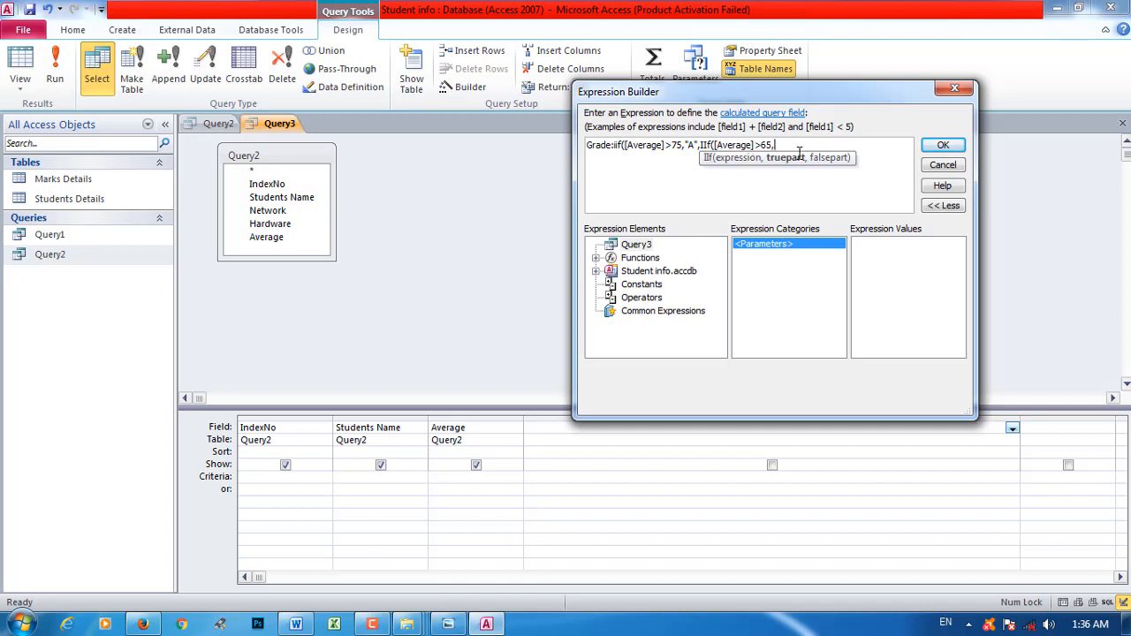
pyautogui.write('"B",iif')
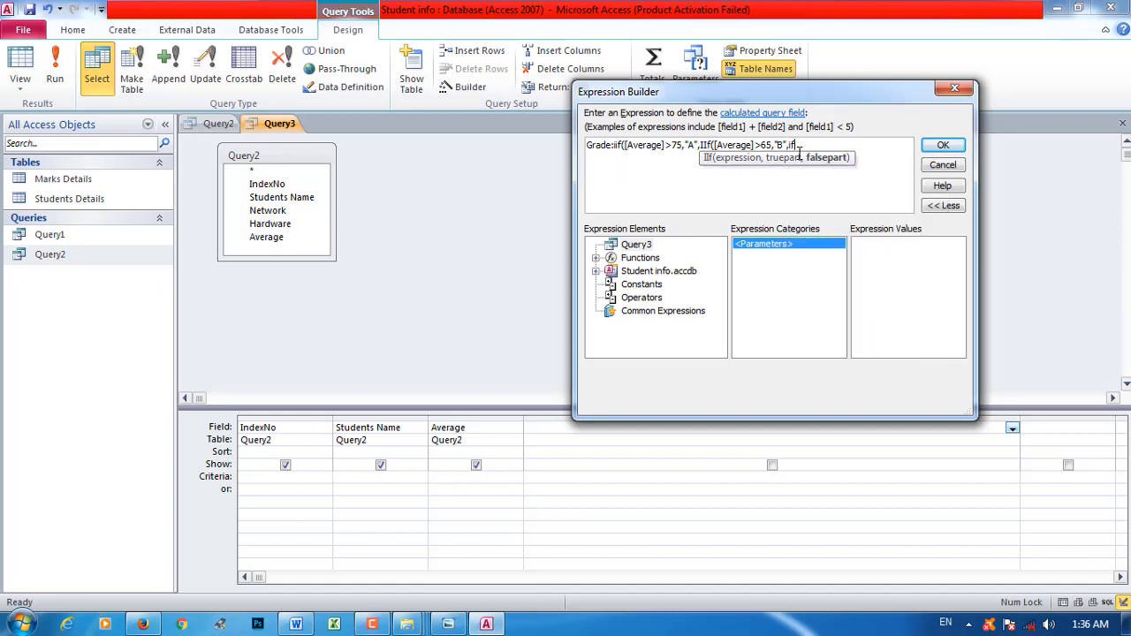
# - Nest a third IIf that returns "C" when [Average]>55 and "F" otherwise
pyautogui.press('BackSpace')
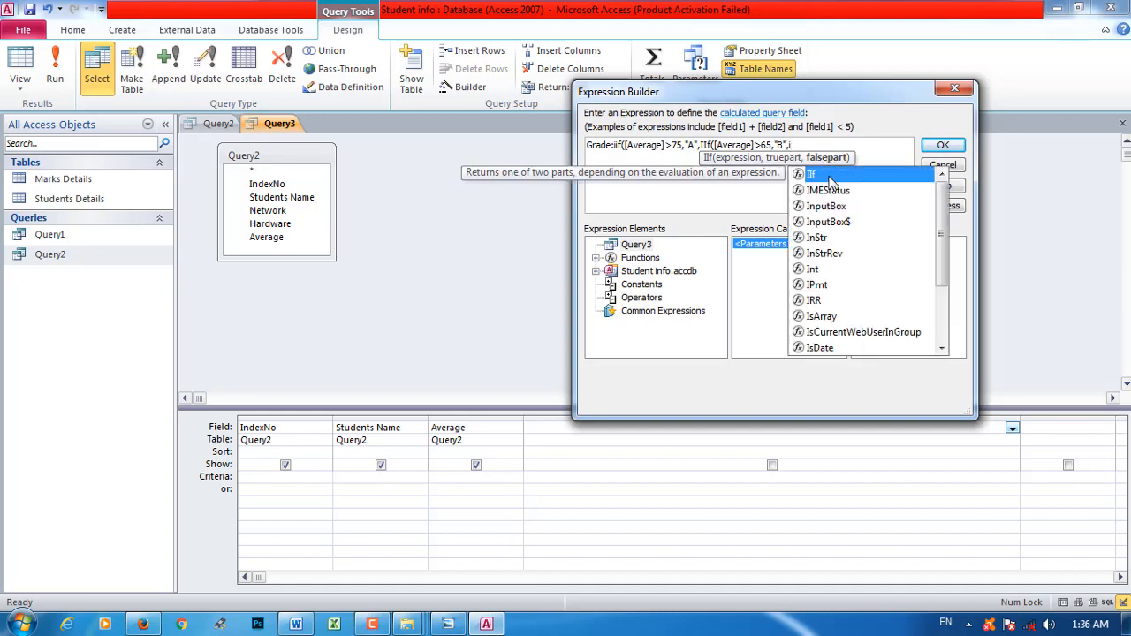
pyautogui.doubleClick(828, 178)
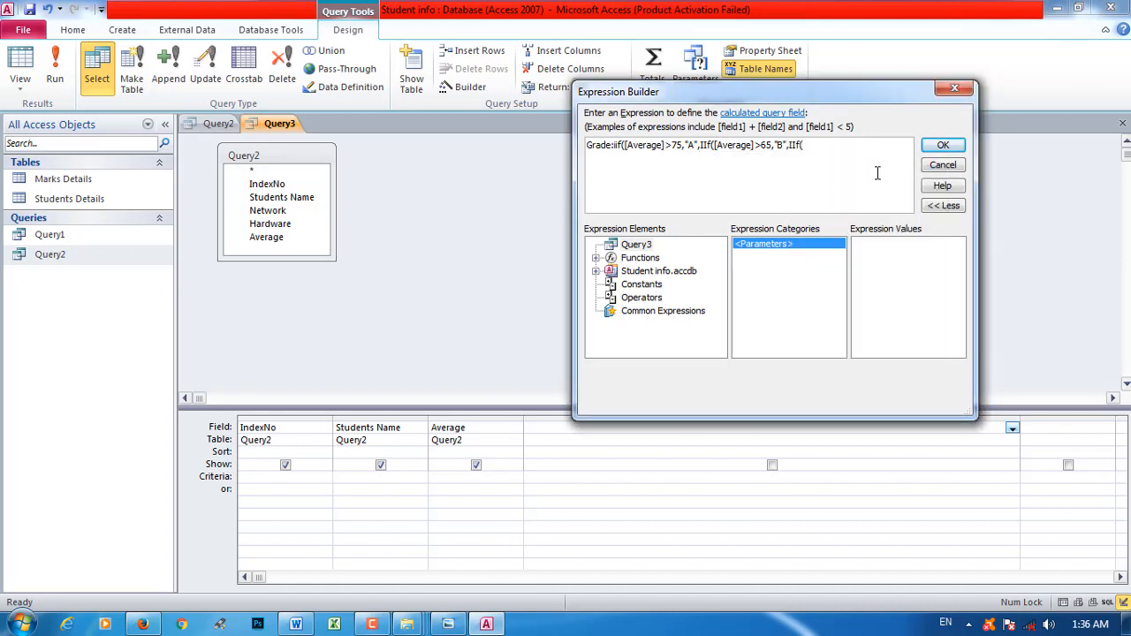
pyautogui.write('[')
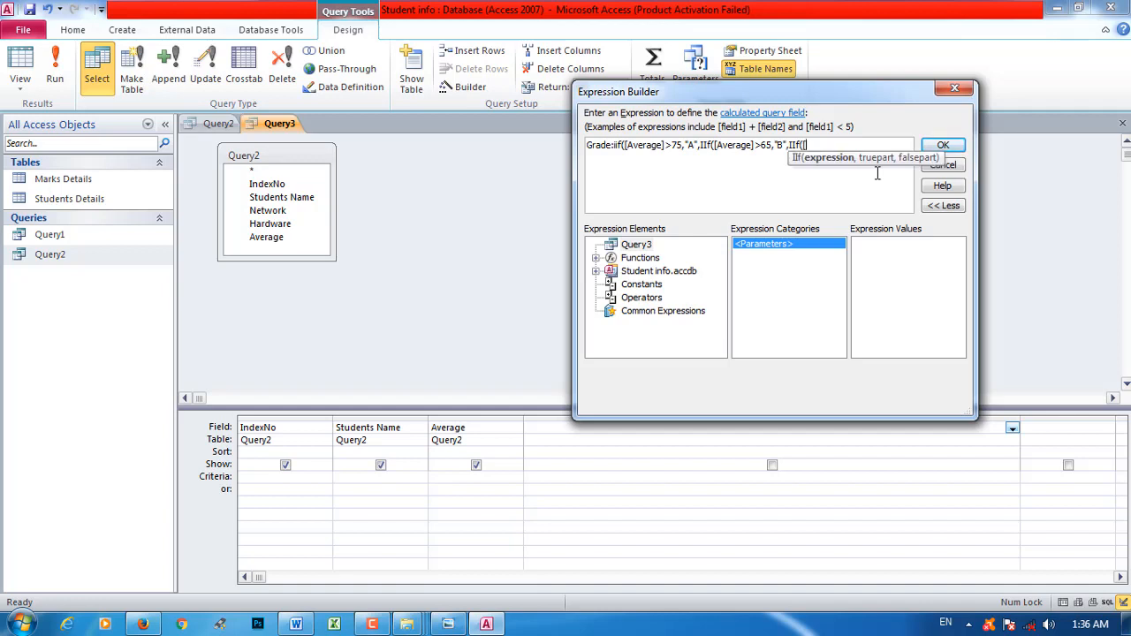
pyautogui.write('Average]')
pyautogui.click(449, 626)
pyautogui.click(448, 626)
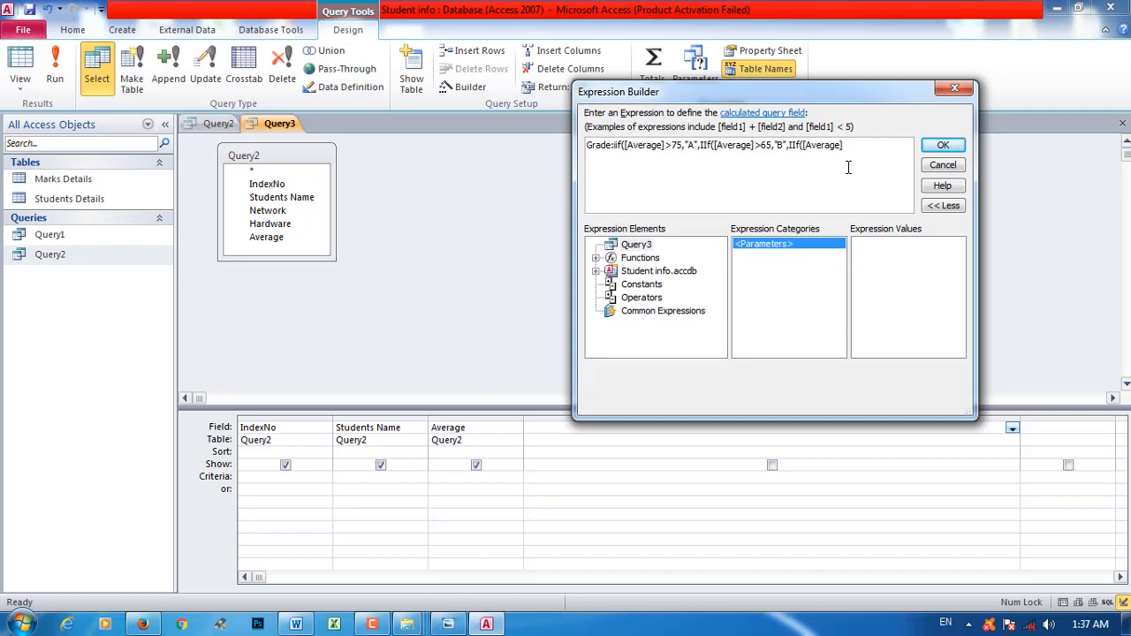
pyautogui.write('>545')
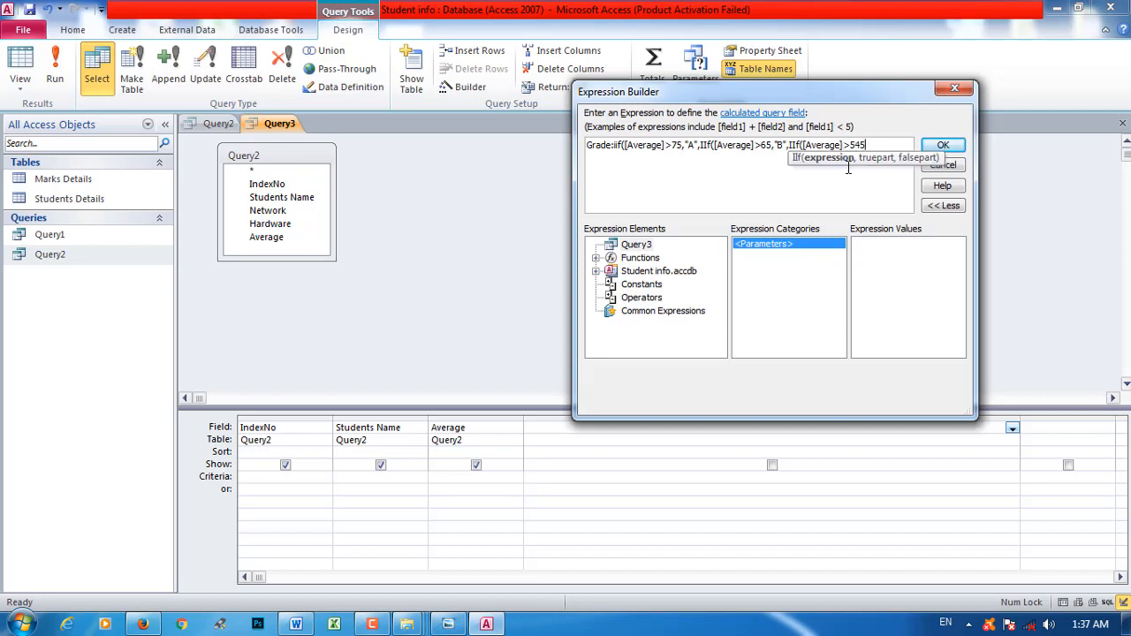
pyautogui.press('BackSpace')
pyautogui.press('BackSpace')
pyautogui.write('5,"C","F"')
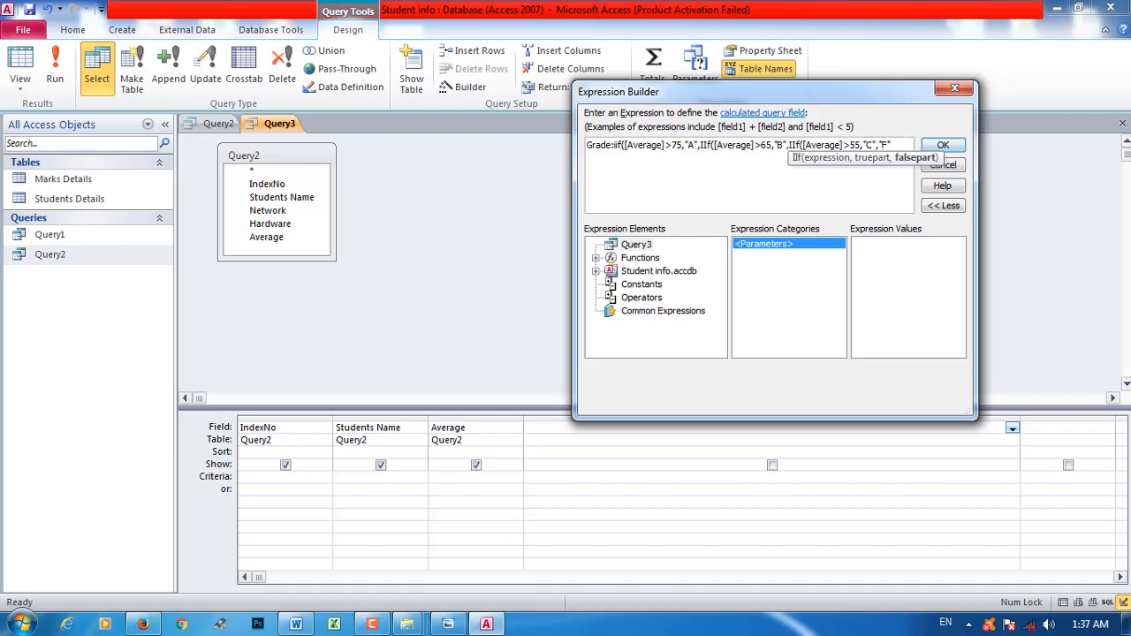
# - Close the three nested IIf functions, accept the Grade expression and run the query
pyautogui.write(')))')
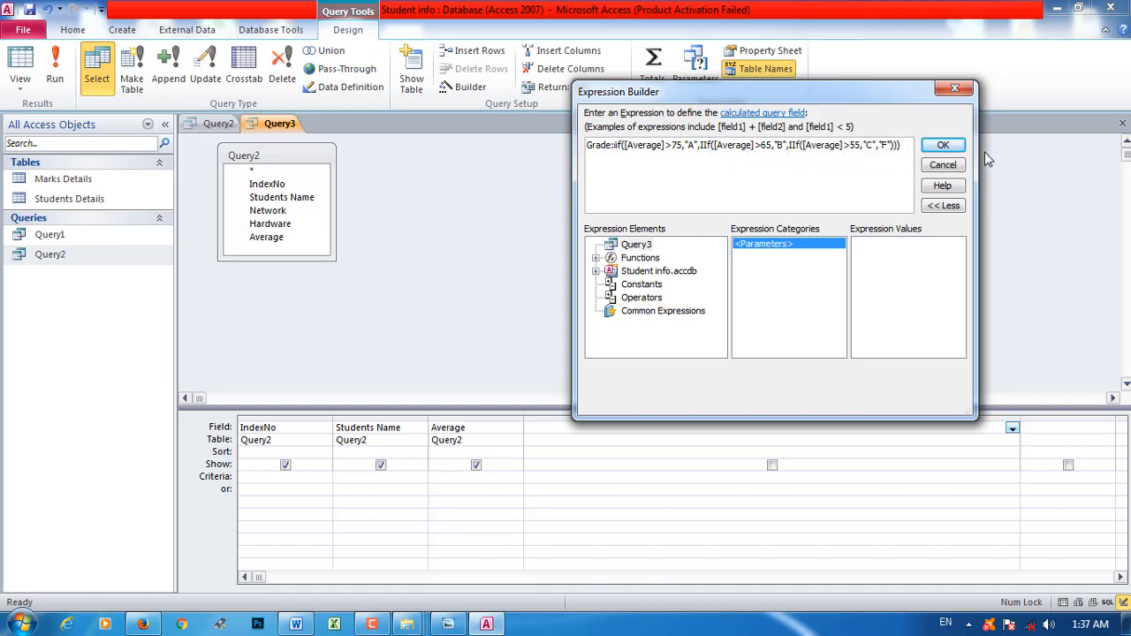
pyautogui.click(961, 149)
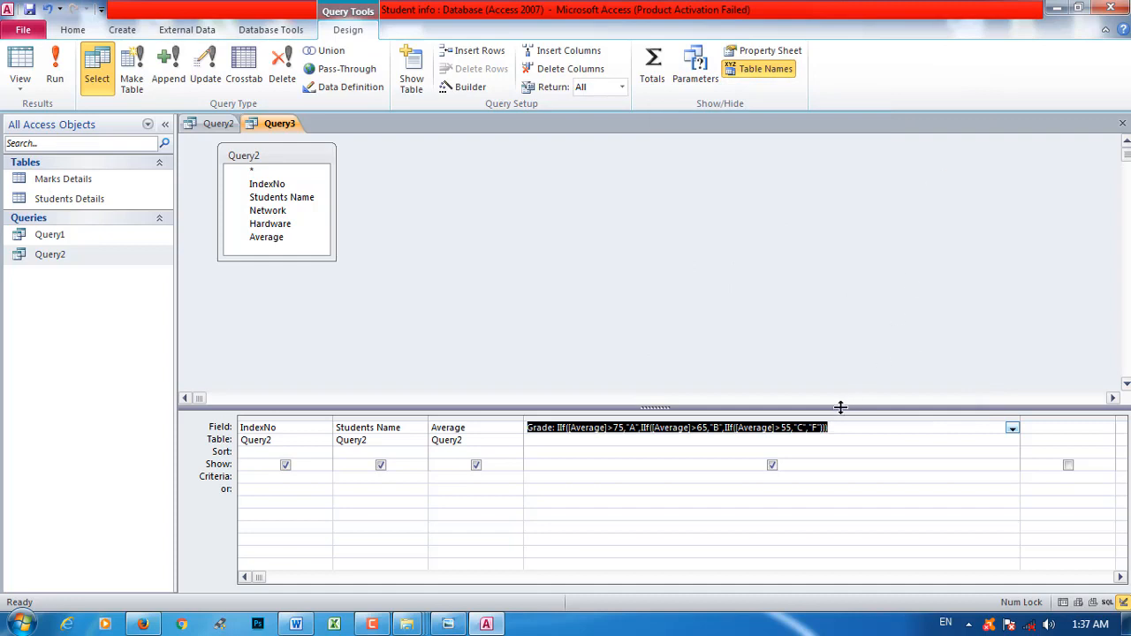
pyautogui.click(55, 71)
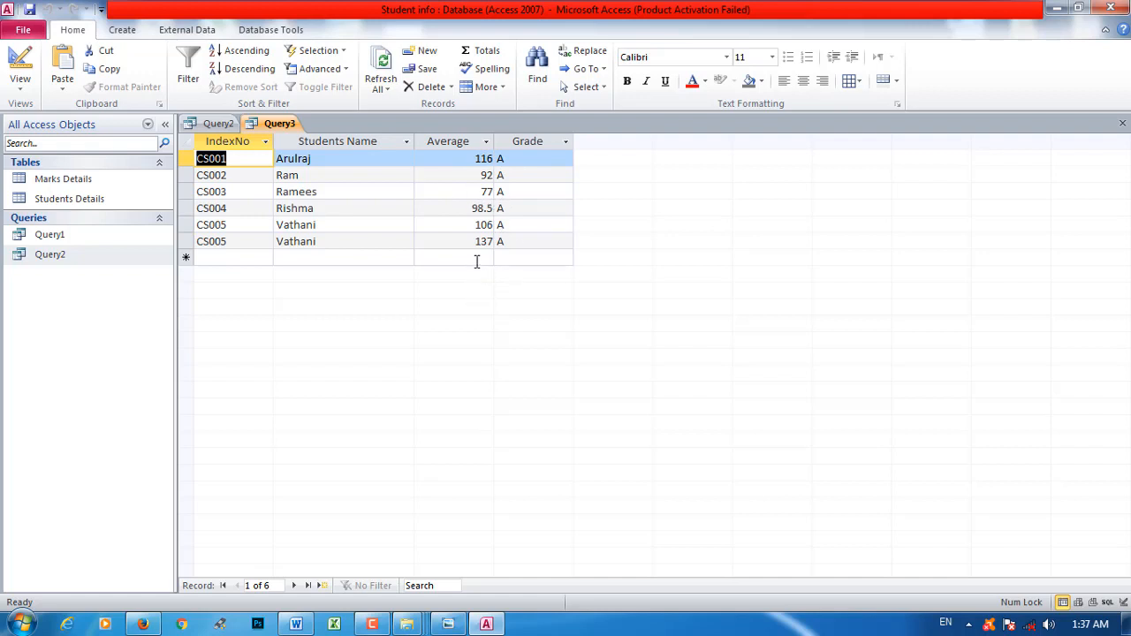
# - Try to clear the Average value of record CS003 in the query results
pyautogui.moveTo(481, 191); pyautogui.dragTo(498, 190)
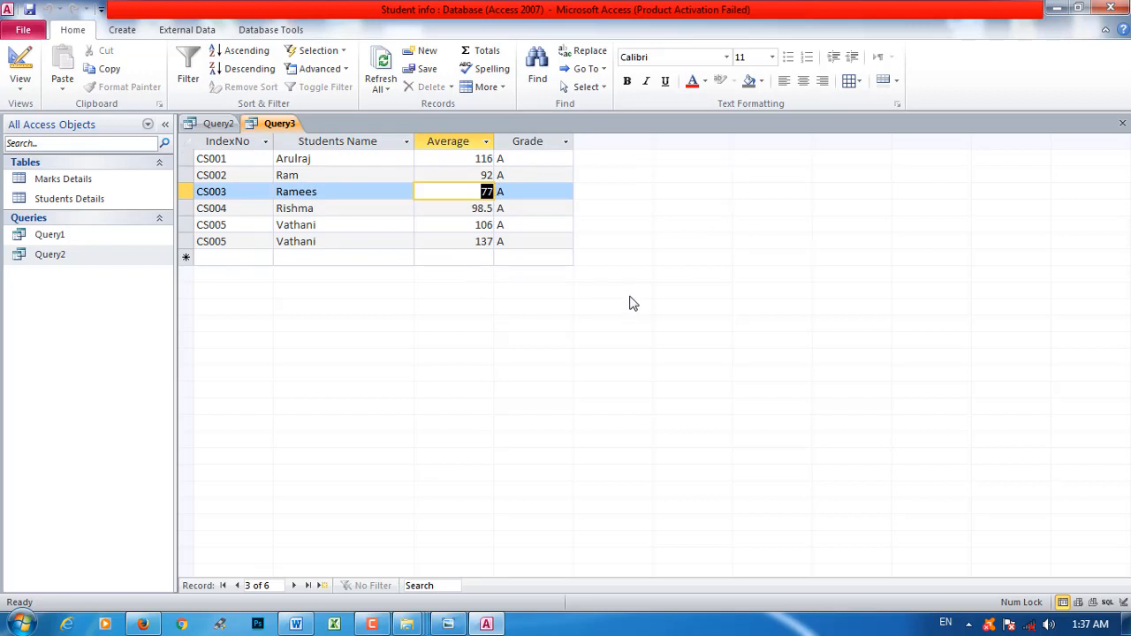
pyautogui.press('BackSpace')
pyautogui.press('BackSpace')
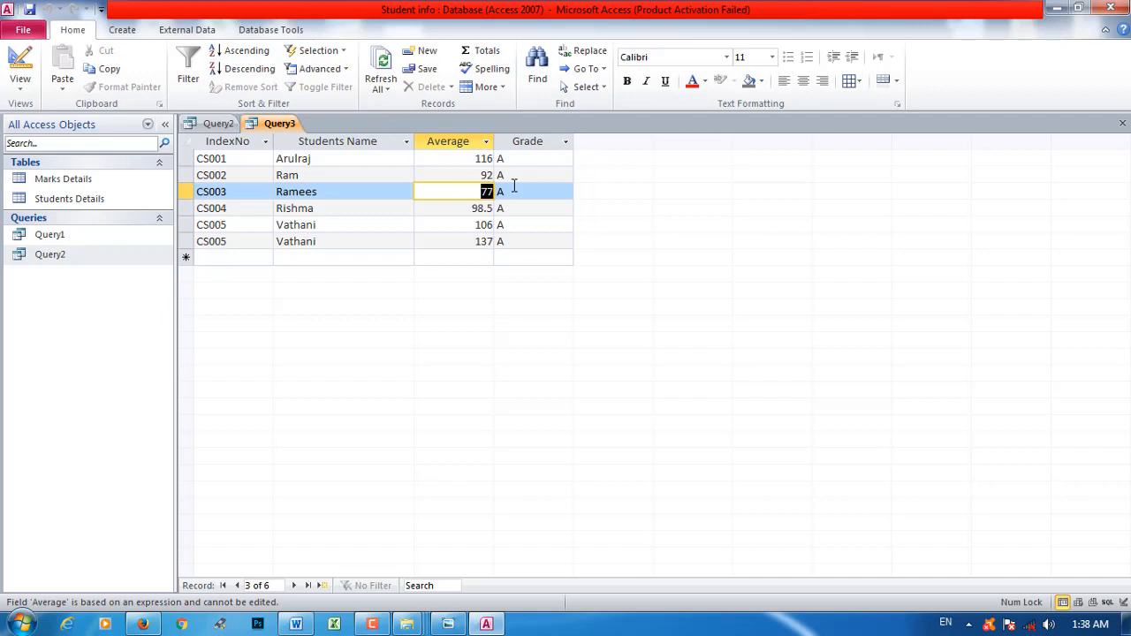
pyautogui.click(422, 191)
pyautogui.click(508, 237)
pyautogui.click(459, 225)
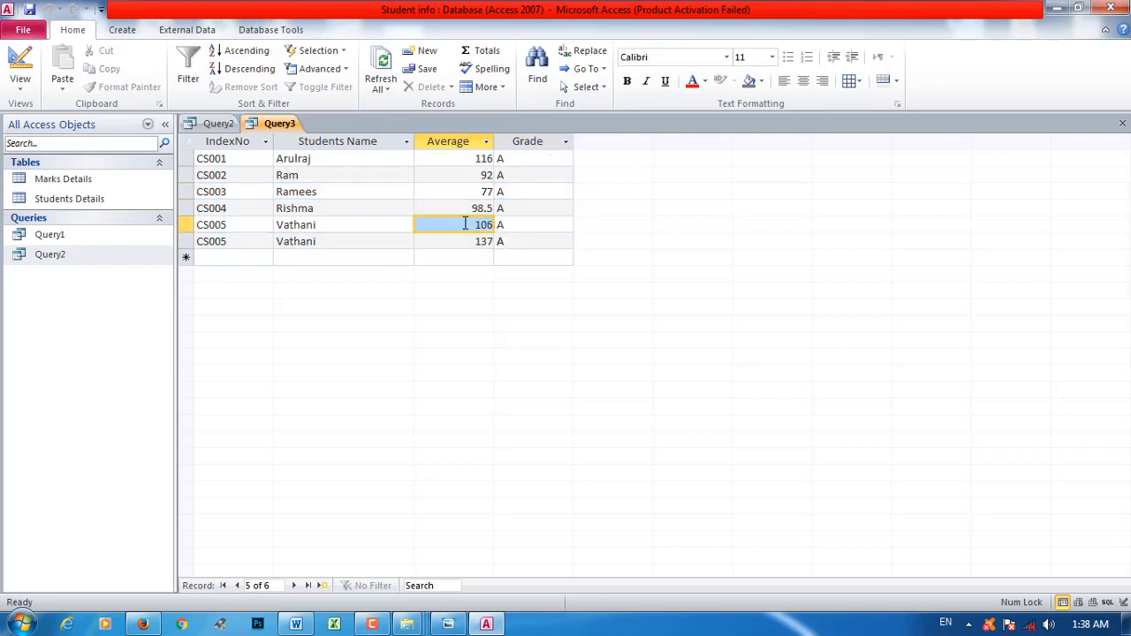
# - Save the new grade query as Query3
pyautogui.rightClick(296, 126)
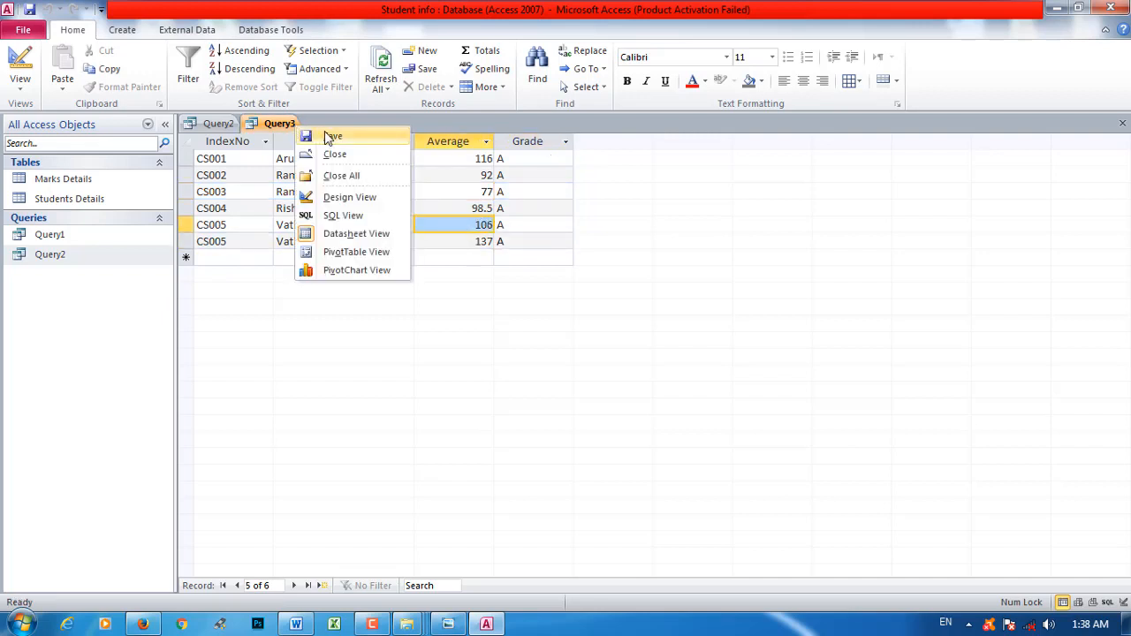
pyautogui.click(327, 136)
pyautogui.click(565, 248)
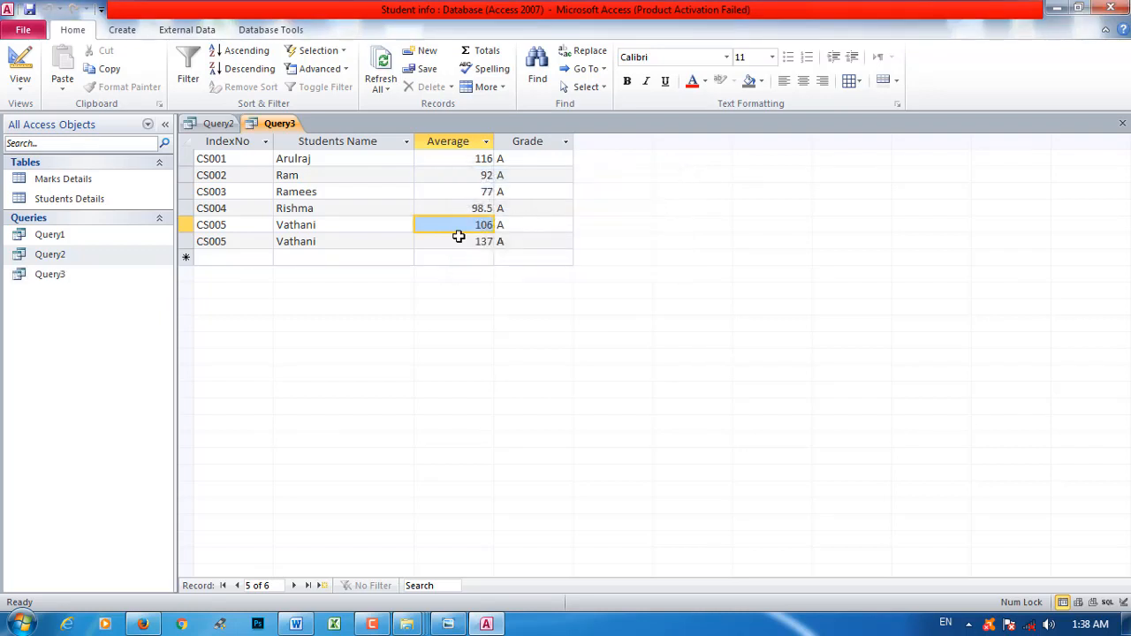
# - Open Marks Details, Students Details and Query1 to compare their marks and averages with the Average values in Query3
pyautogui.click(483, 190)
pyautogui.doubleClick(484, 191)
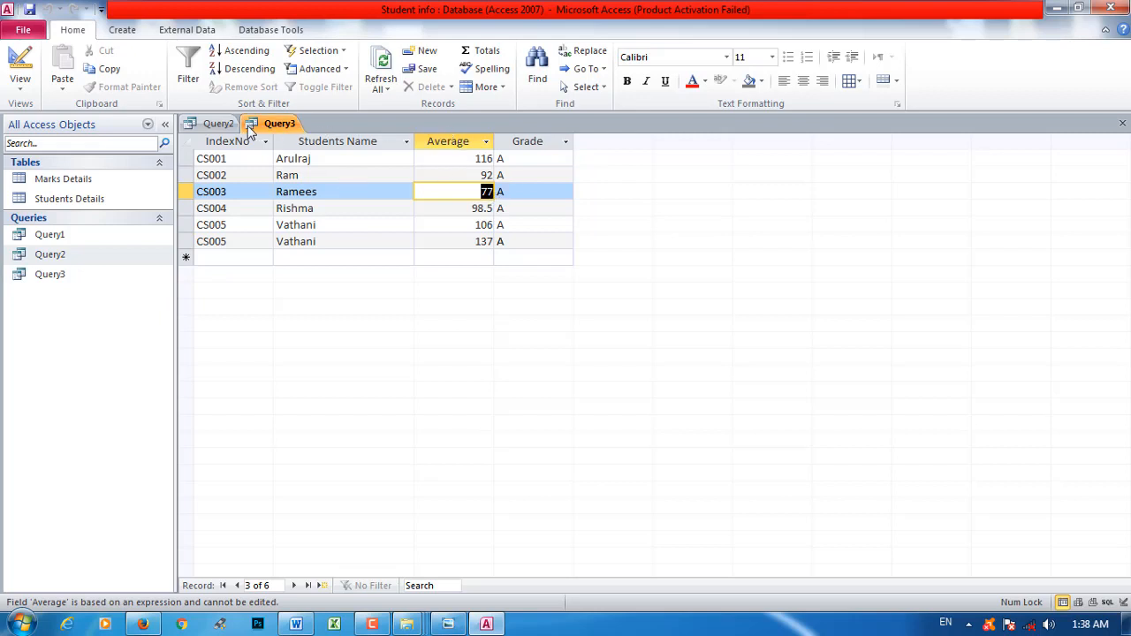
pyautogui.doubleClick(82, 181)
pyautogui.doubleClick(76, 203)
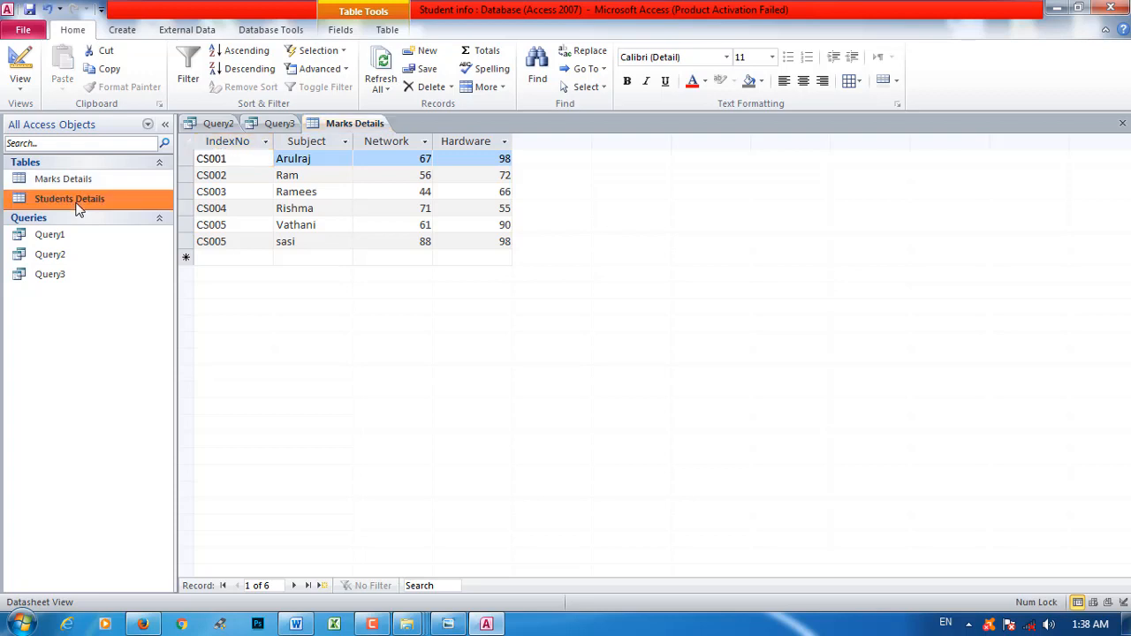
pyautogui.click(76, 238)
pyautogui.doubleClick(76, 239)
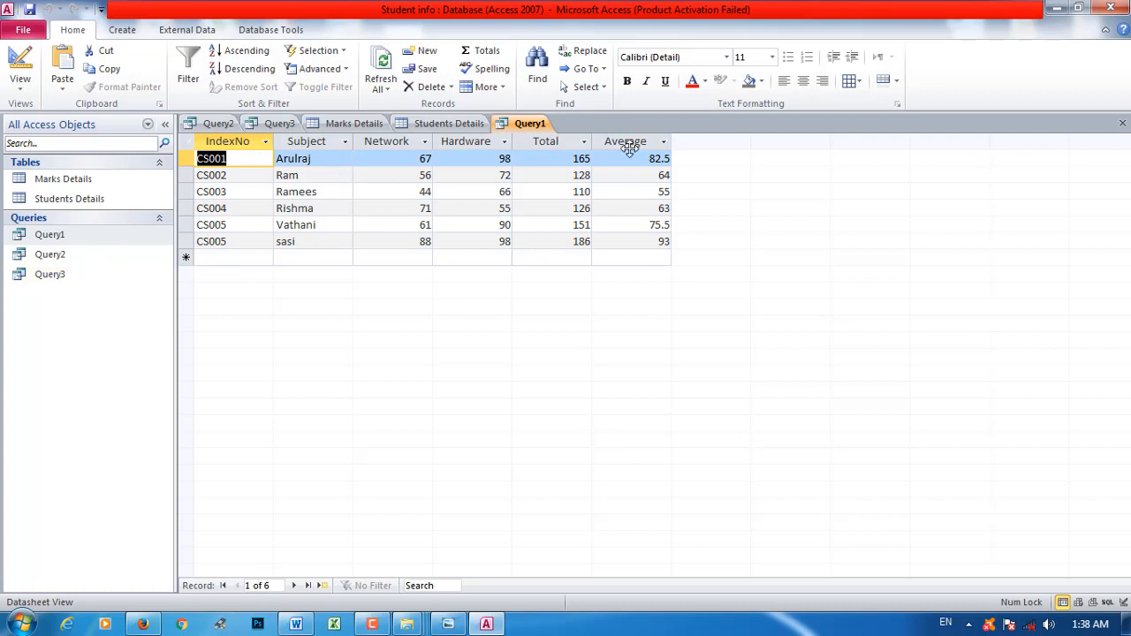
pyautogui.rightClick(536, 123)
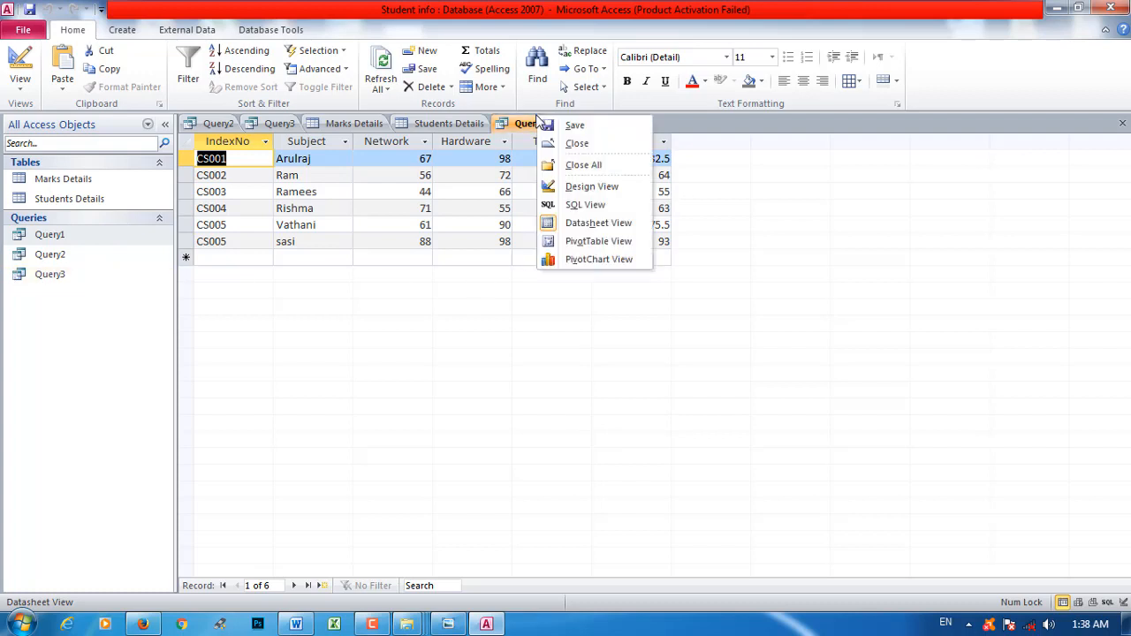
# - Open Query3 in Design View and copy the entire Grade expression from its field cell
pyautogui.rightClick(62, 275)
pyautogui.click(97, 299)
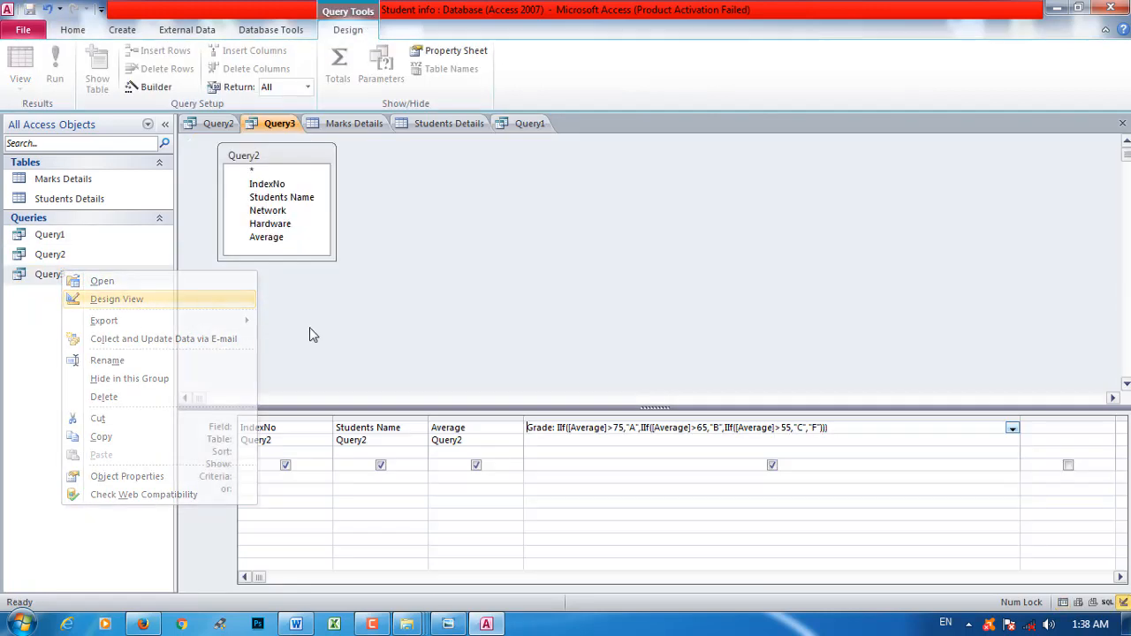
pyautogui.moveTo(874, 431); pyautogui.dragTo(513, 425)
pyautogui.rightClick(555, 429)
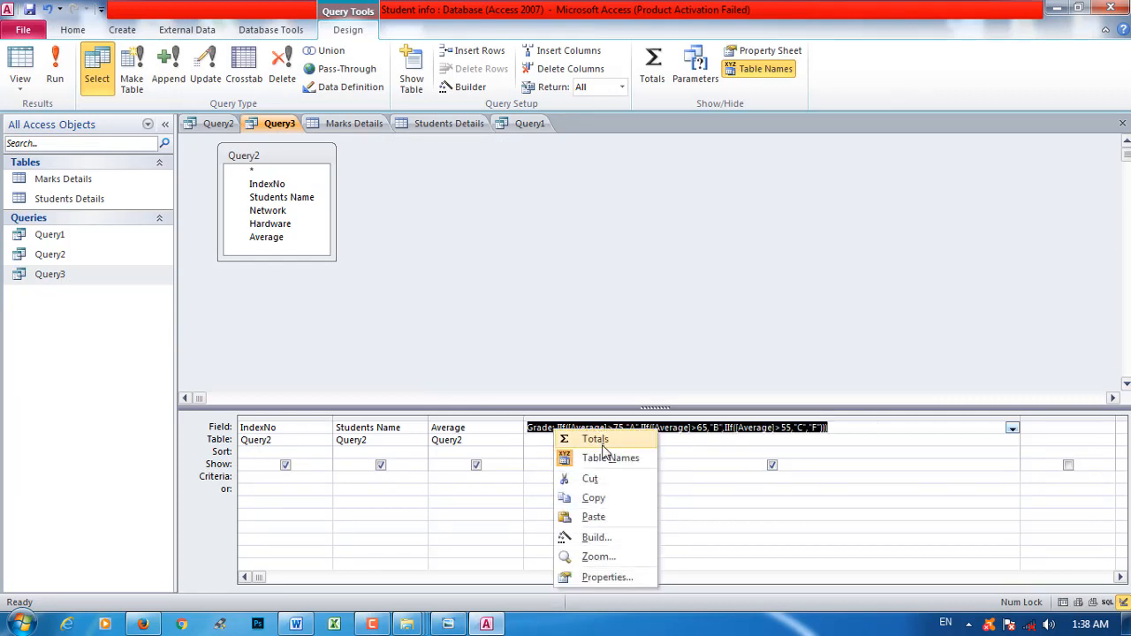
pyautogui.click(608, 497)
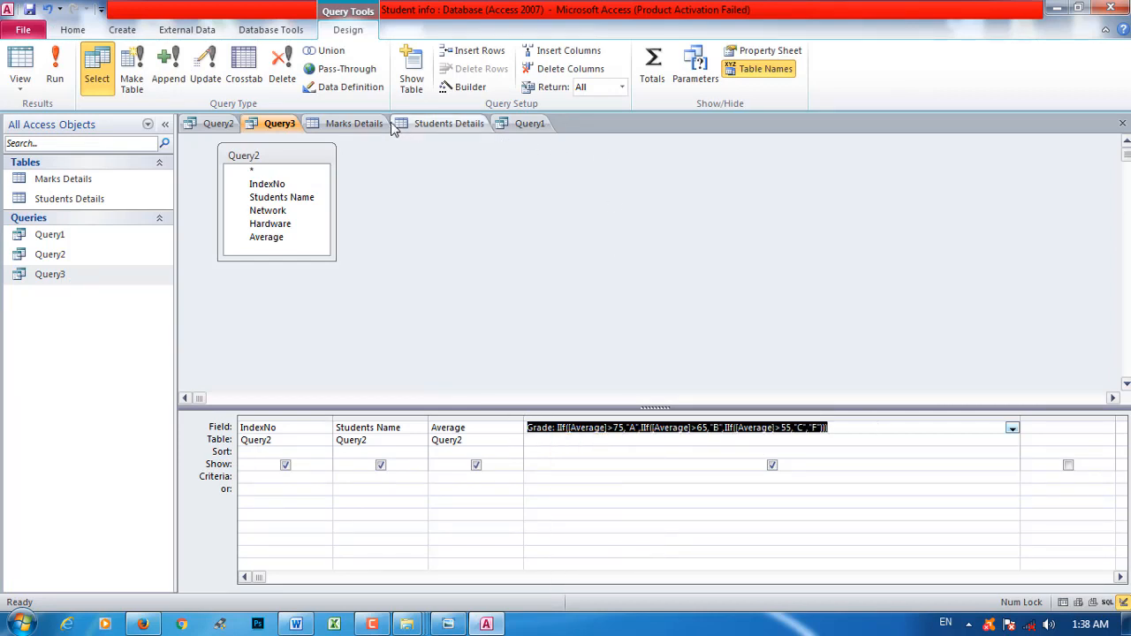
# - Open Query1 in Design View and run it to review its Total and Average columns
pyautogui.rightClick(92, 238)
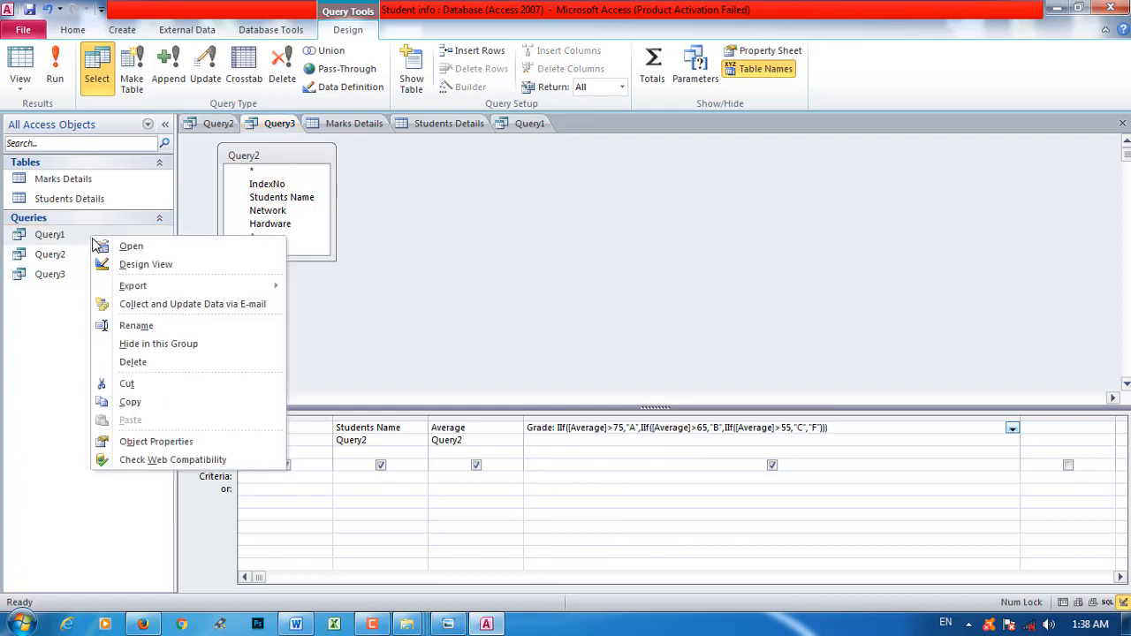
pyautogui.click(134, 264)
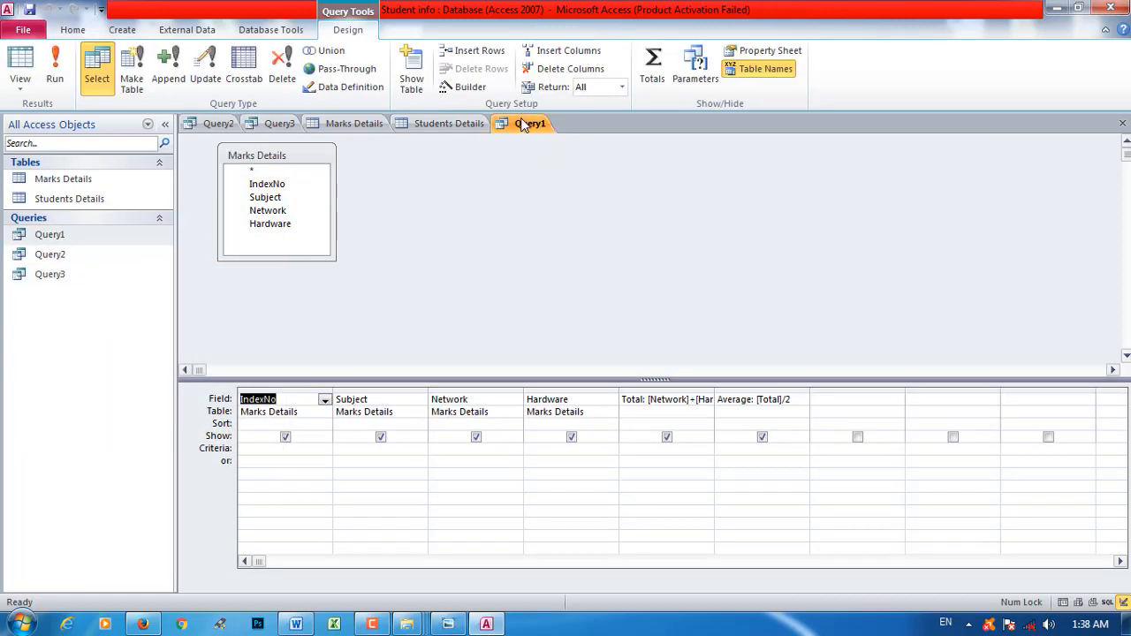
pyautogui.click(55, 63)
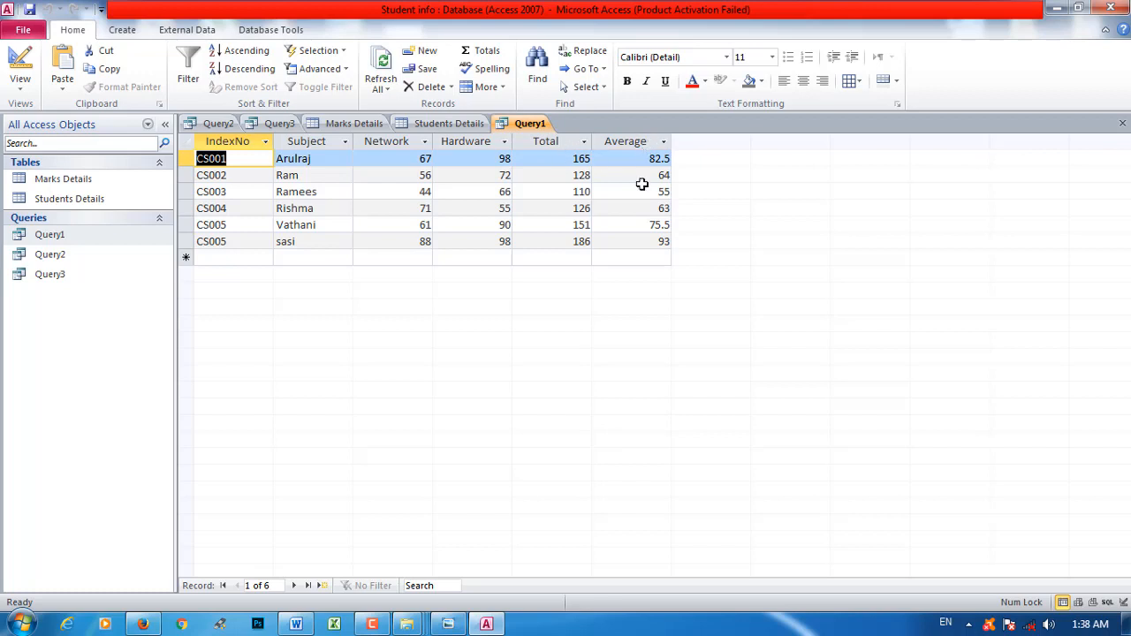
# - Paste the copied Grade expression into the empty column after Average in Query1's design grid and run the query
pyautogui.rightClick(541, 124)
pyautogui.click(585, 188)
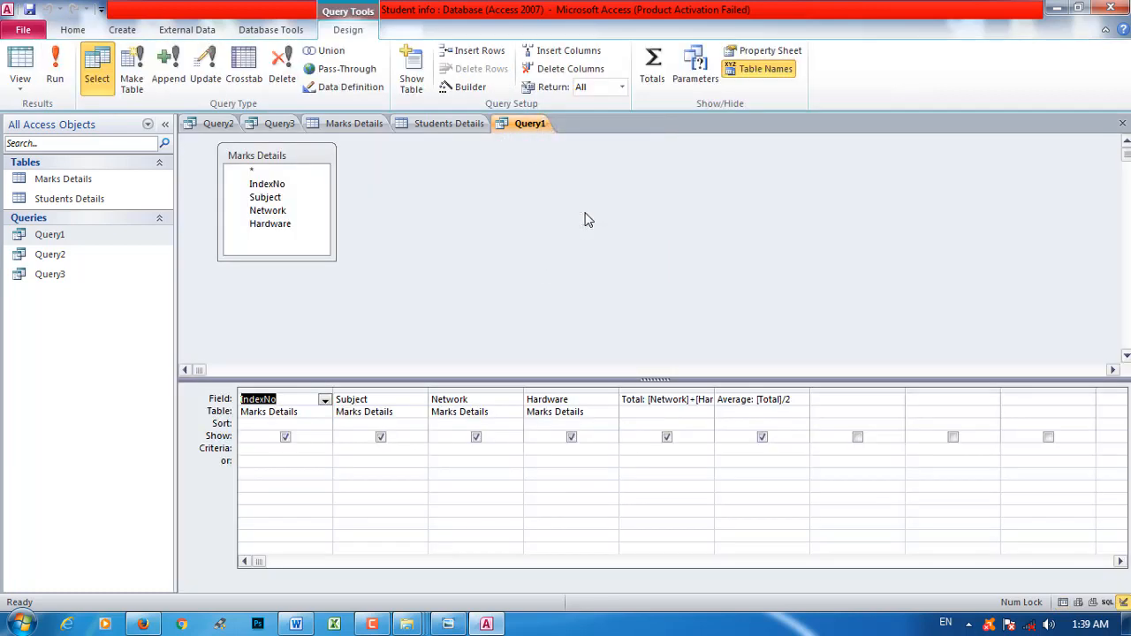
pyautogui.click(843, 399)
pyautogui.rightClick(844, 401)
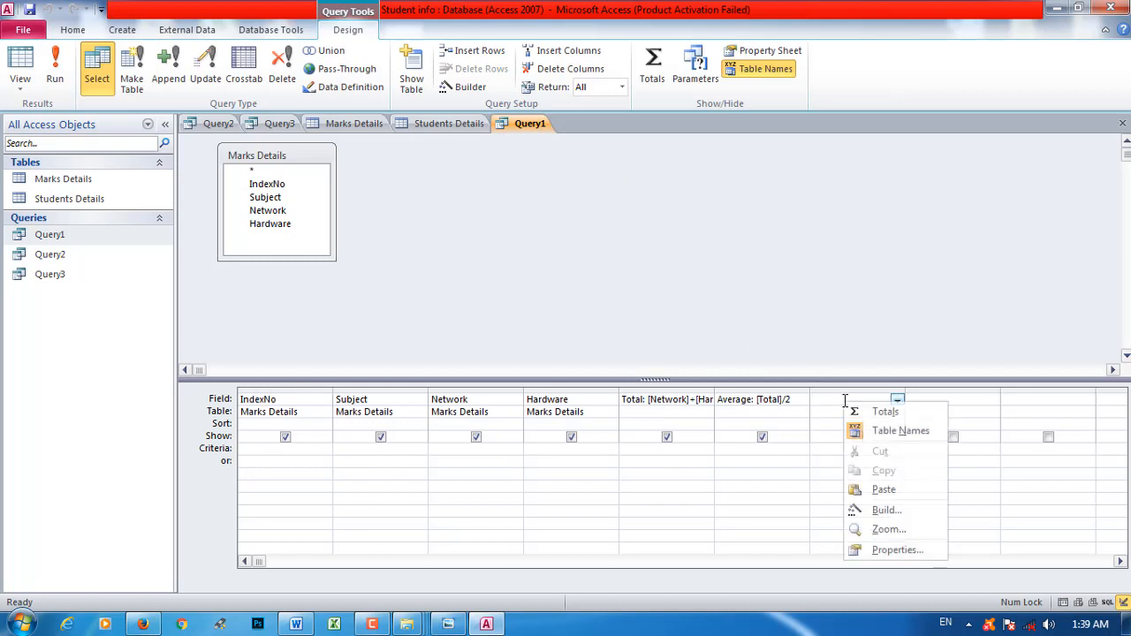
pyautogui.click(883, 489)
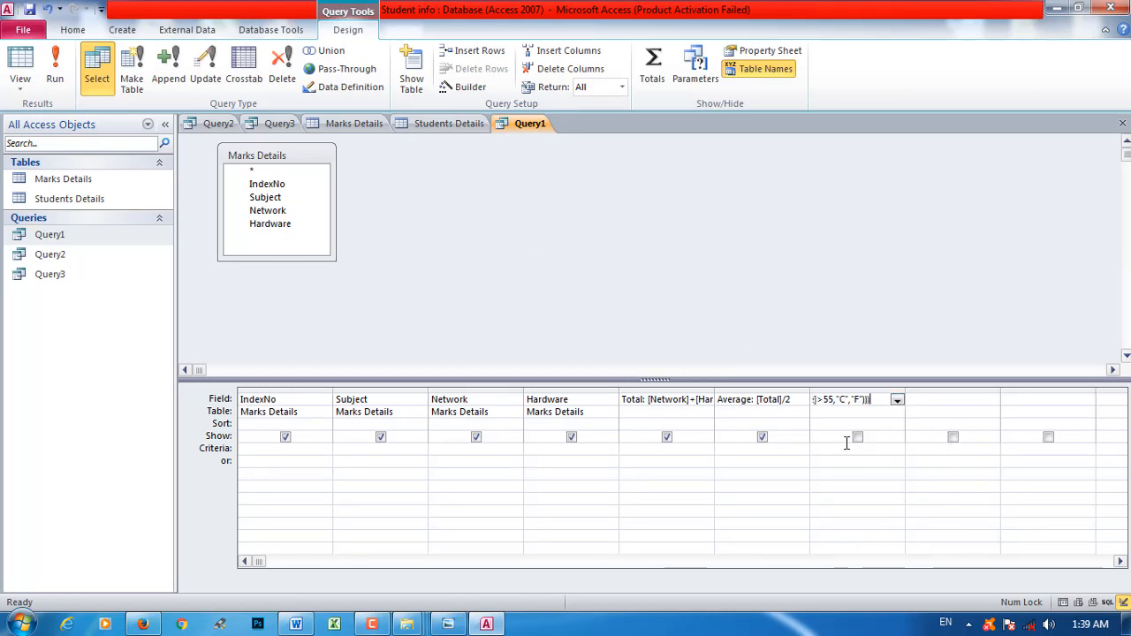
pyautogui.click(54, 75)
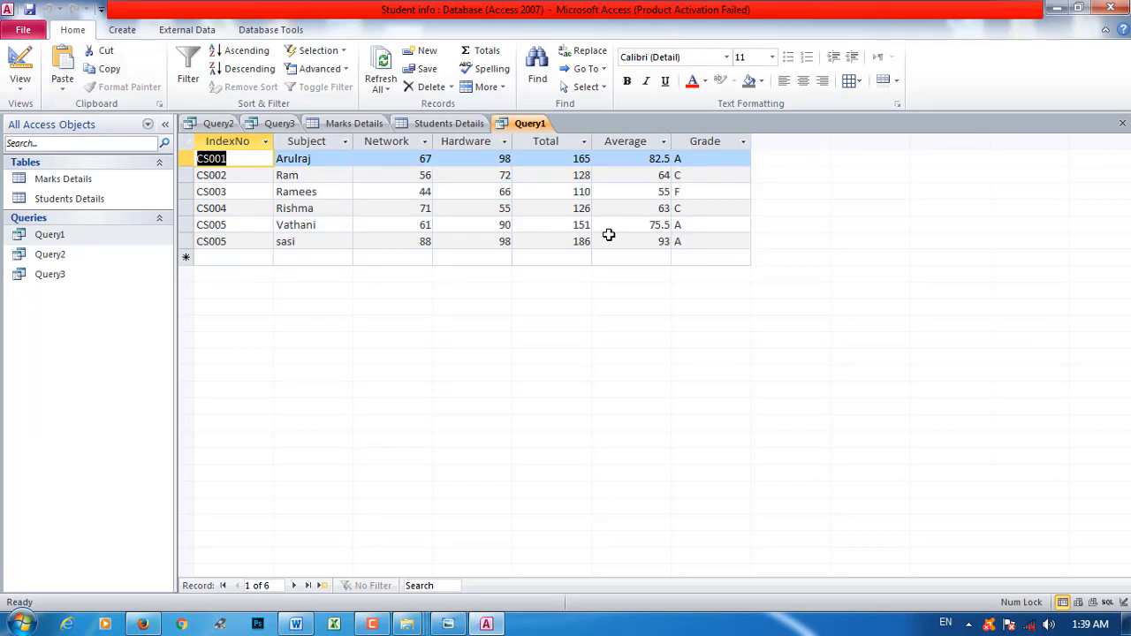
# - Examine the Total, Average and Grade columns in Query1's results, comparing each student's average with the assigned grade
pyautogui.click(530, 140)
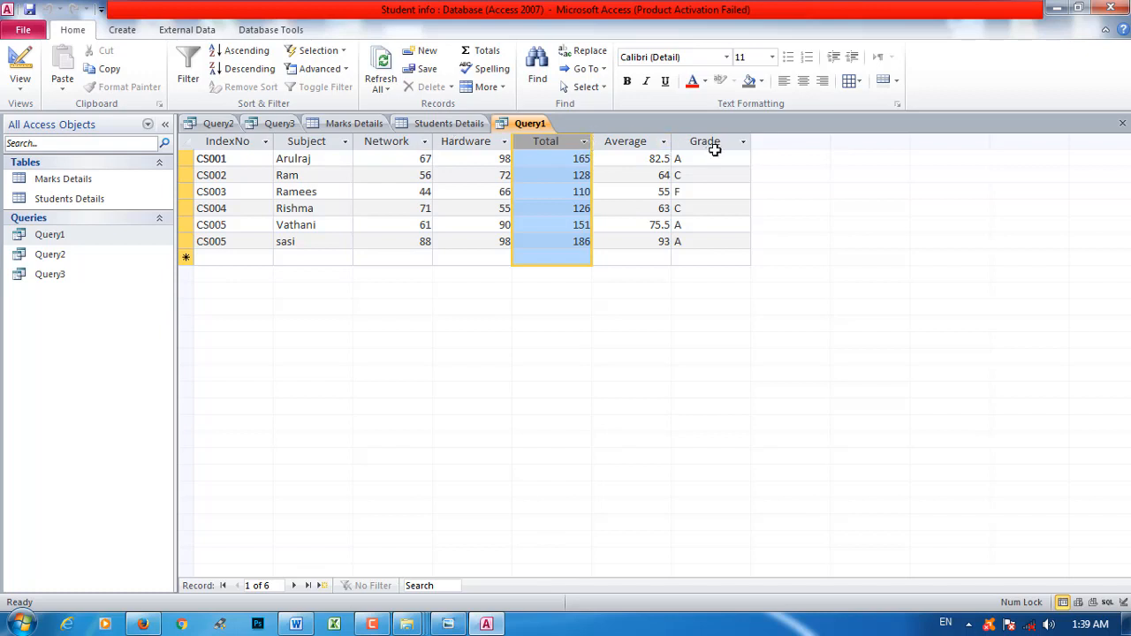
pyautogui.click(689, 159)
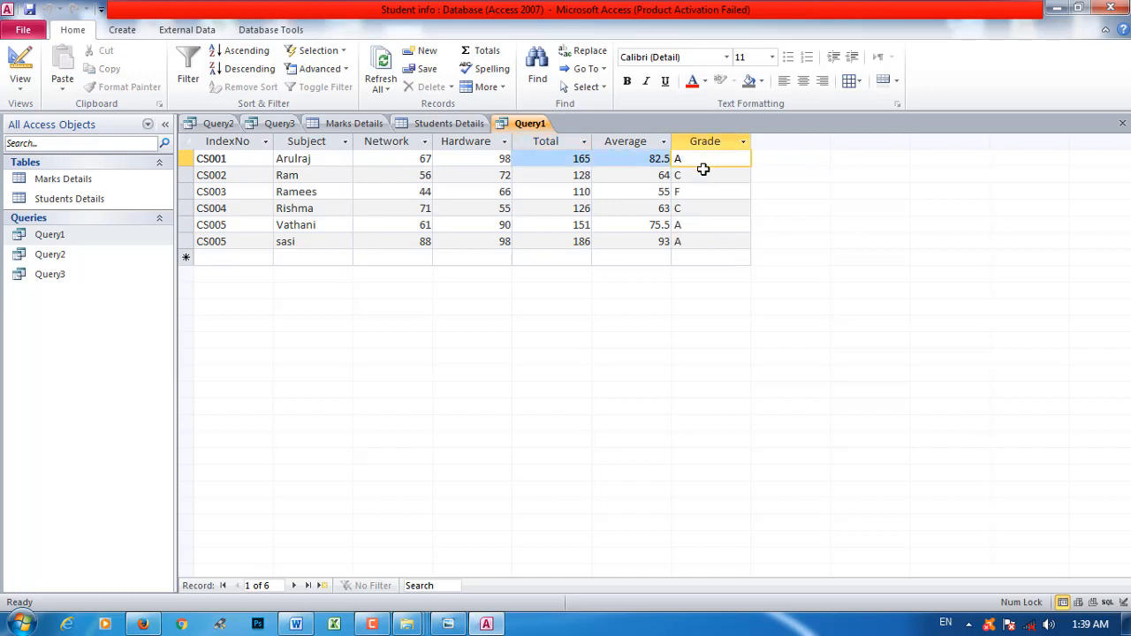
pyautogui.click(663, 191)
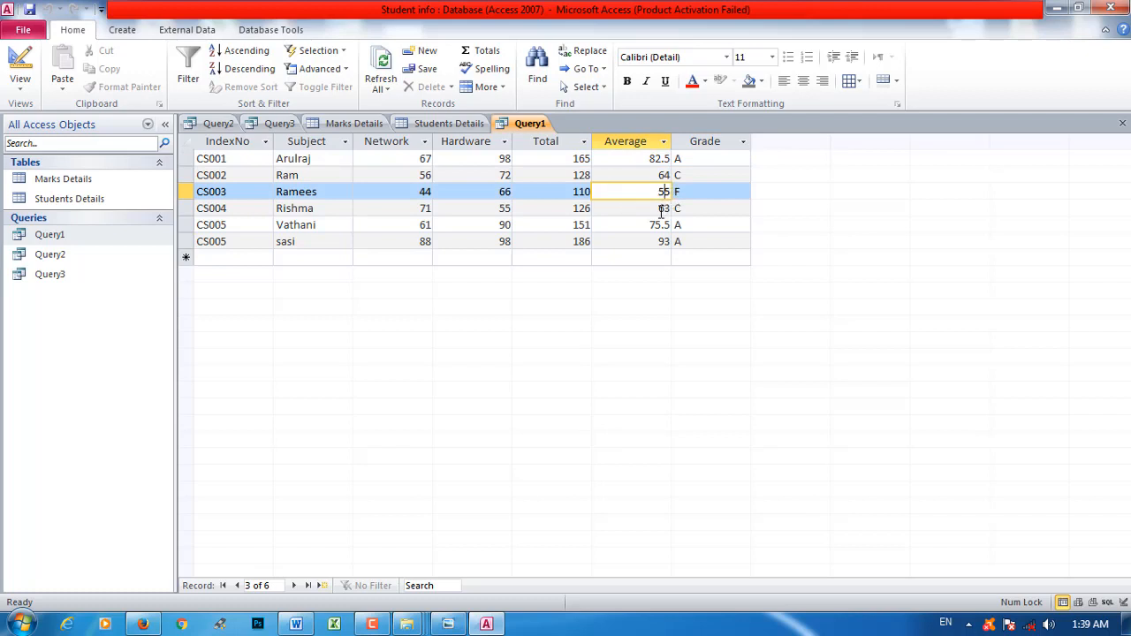
pyautogui.click(658, 208)
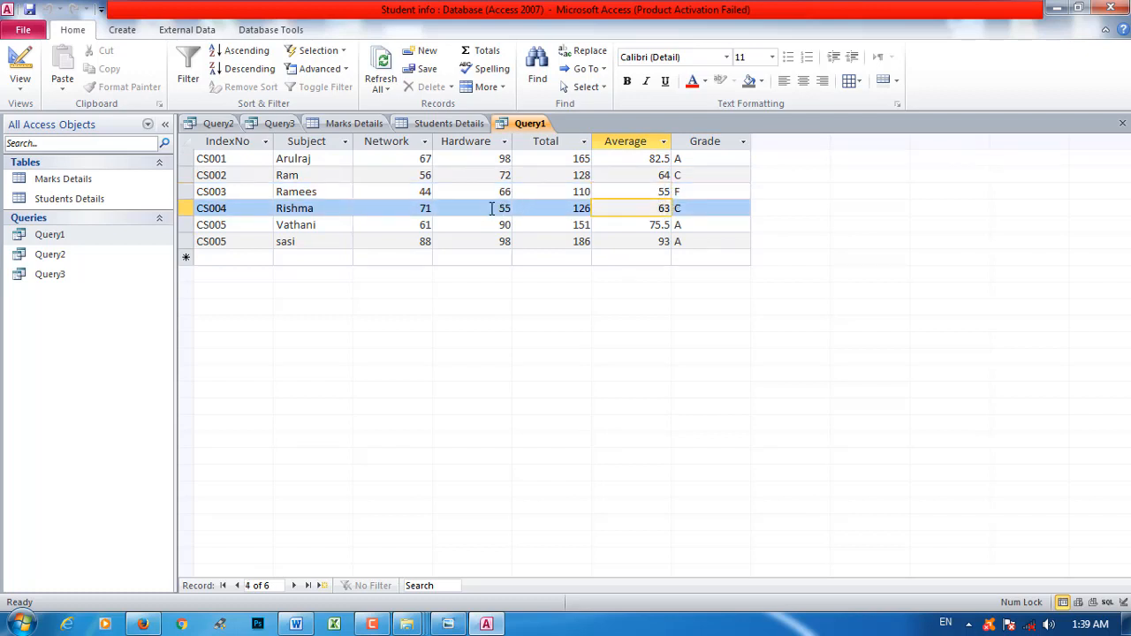
# - Set the Hardware mark of the fourth record in Query1 to 68, save the record and check its recalculated grade
pyautogui.moveTo(499, 206); pyautogui.dragTo(527, 205)
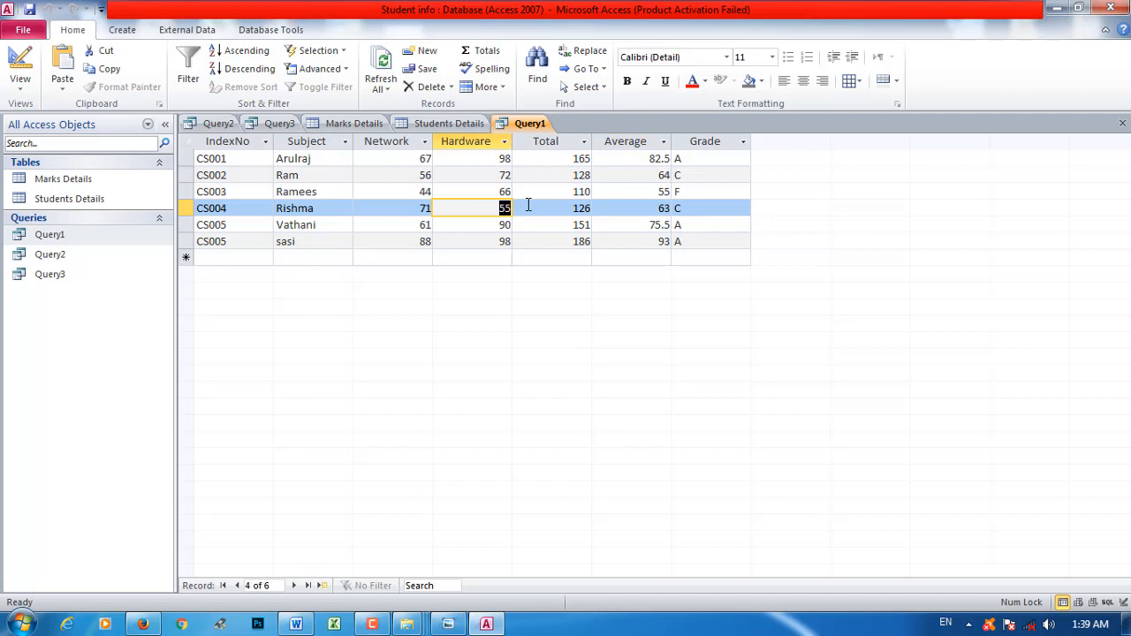
pyautogui.write('68')
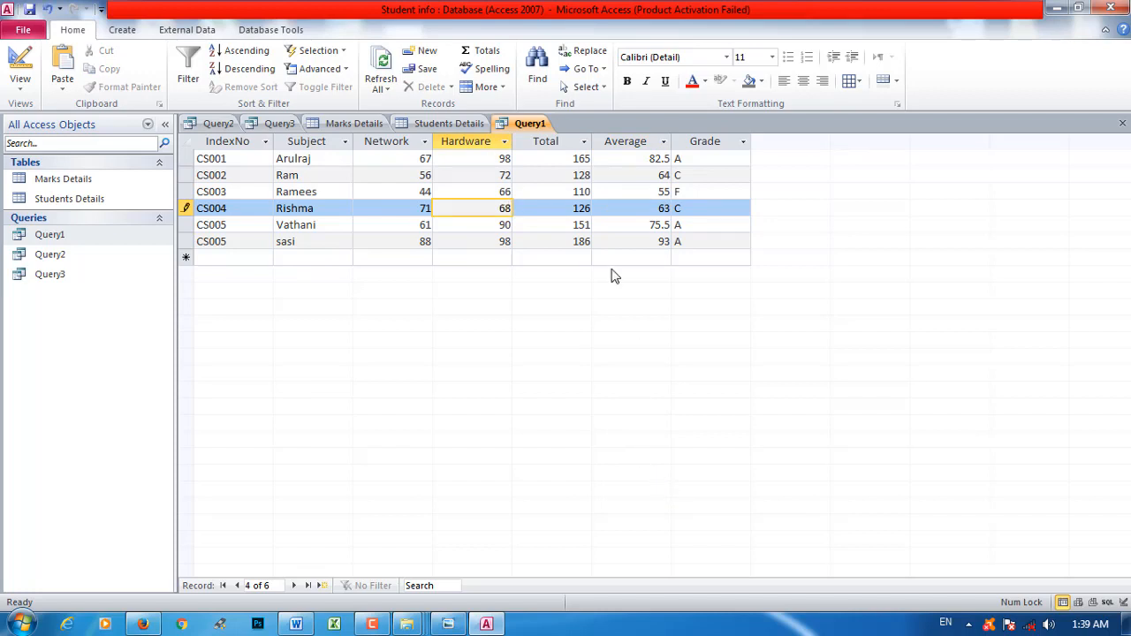
pyautogui.click(608, 227)
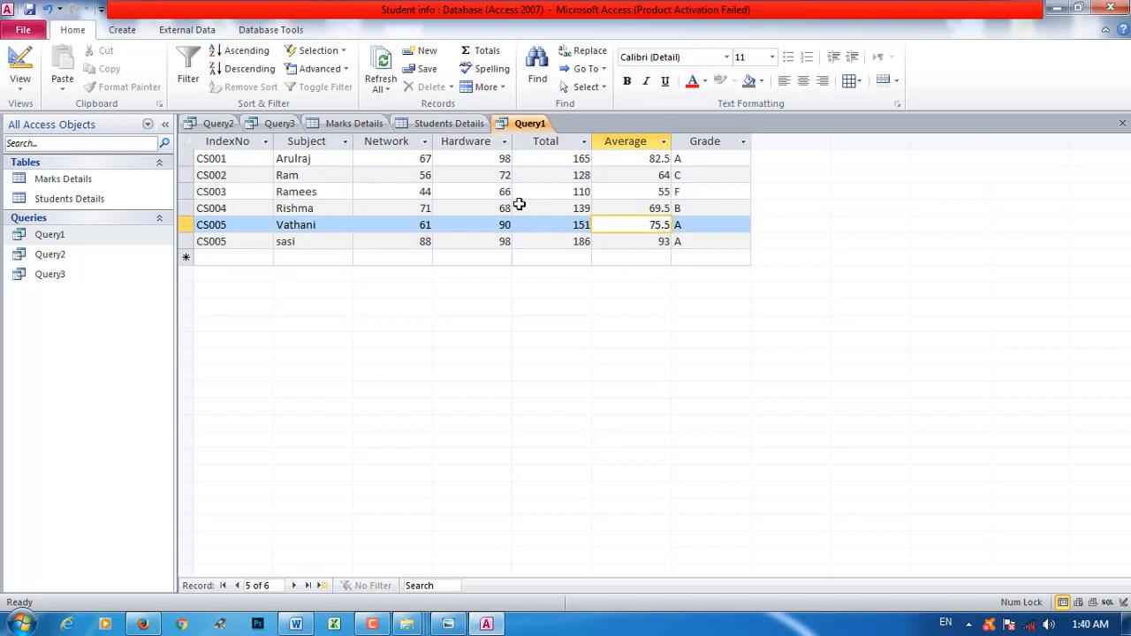
pyautogui.moveTo(693, 208); pyautogui.dragTo(664, 207)
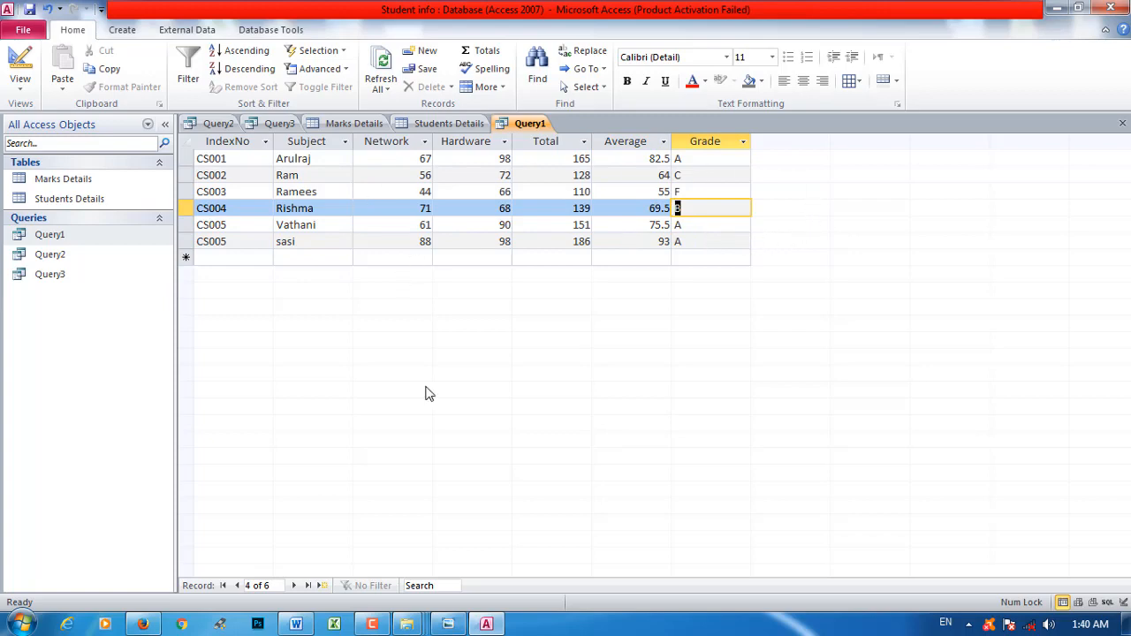
# - Switch to the assessment paper image in Windows Photo Viewer and read the grade criteria and tasks 8 and 9
pyautogui.click(448, 623)
pyautogui.moveTo(502, 491); pyautogui.dragTo(503, 409)
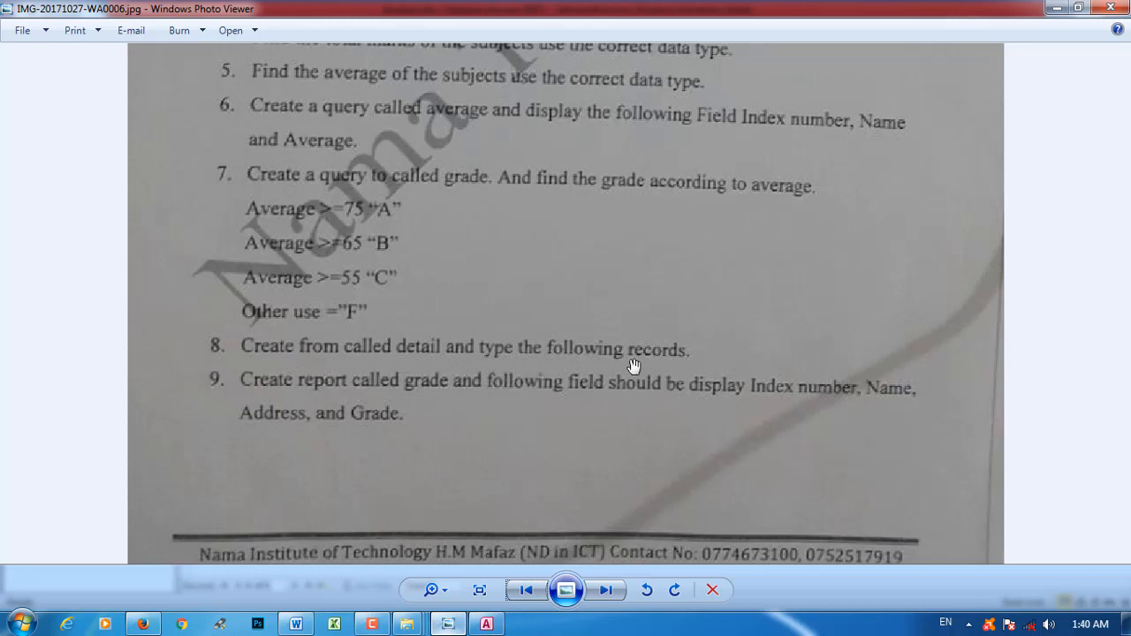
pyautogui.moveTo(492, 373); pyautogui.dragTo(492, 323)
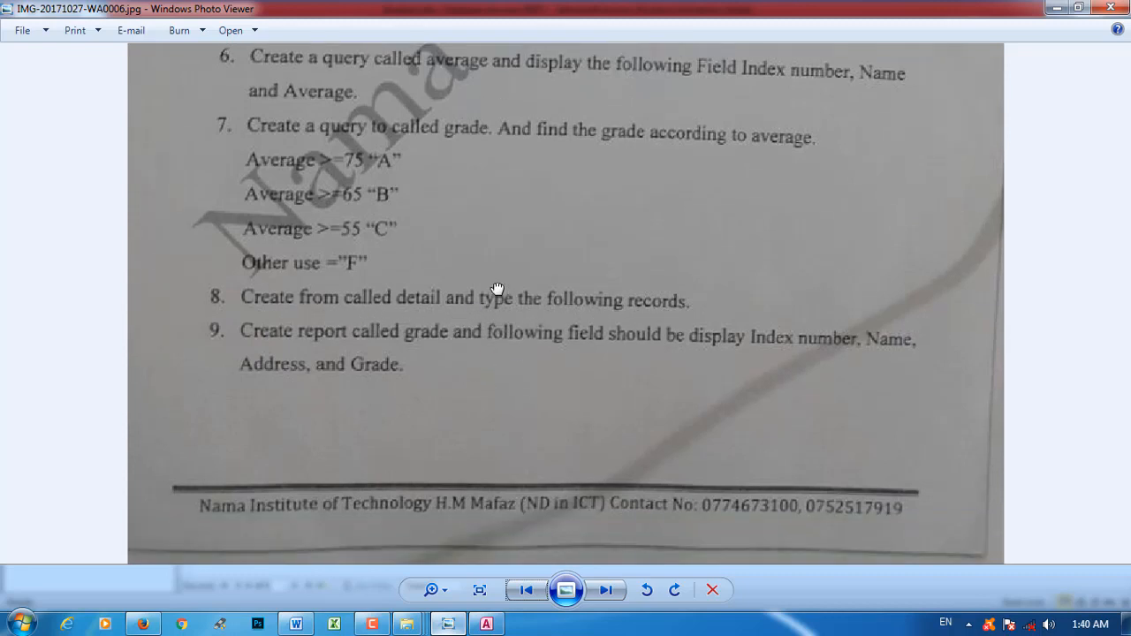
pyautogui.moveTo(492, 374); pyautogui.dragTo(459, 434)
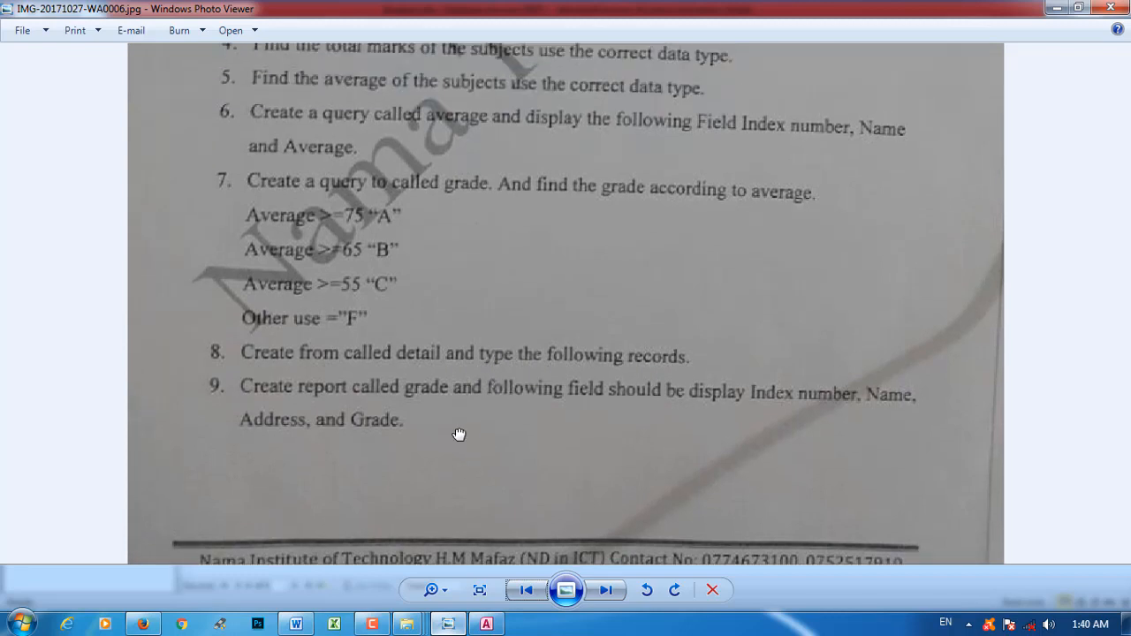